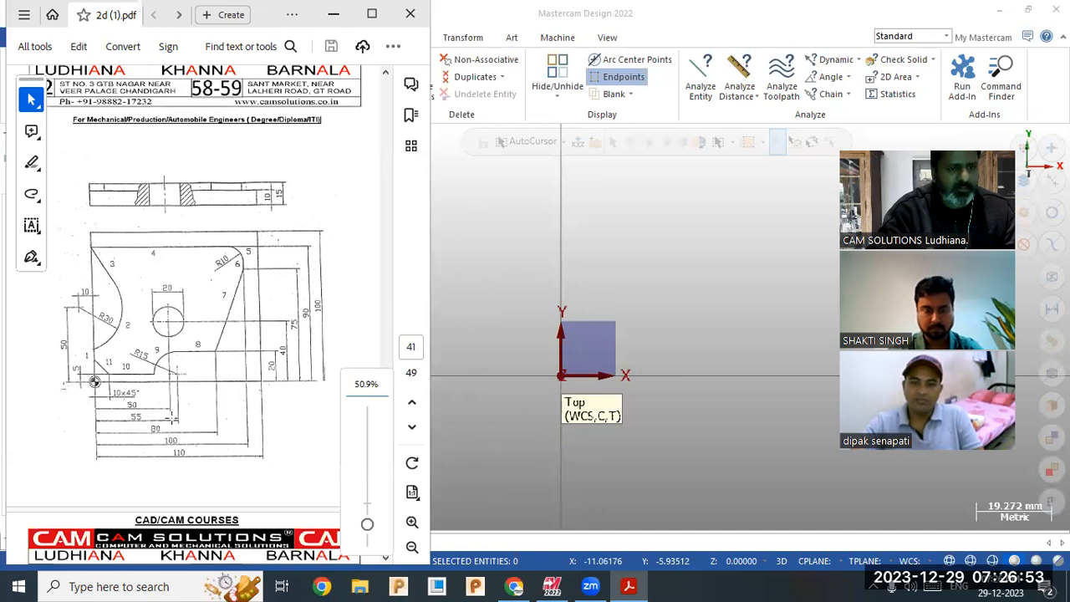
pyautogui.click(315, 430)
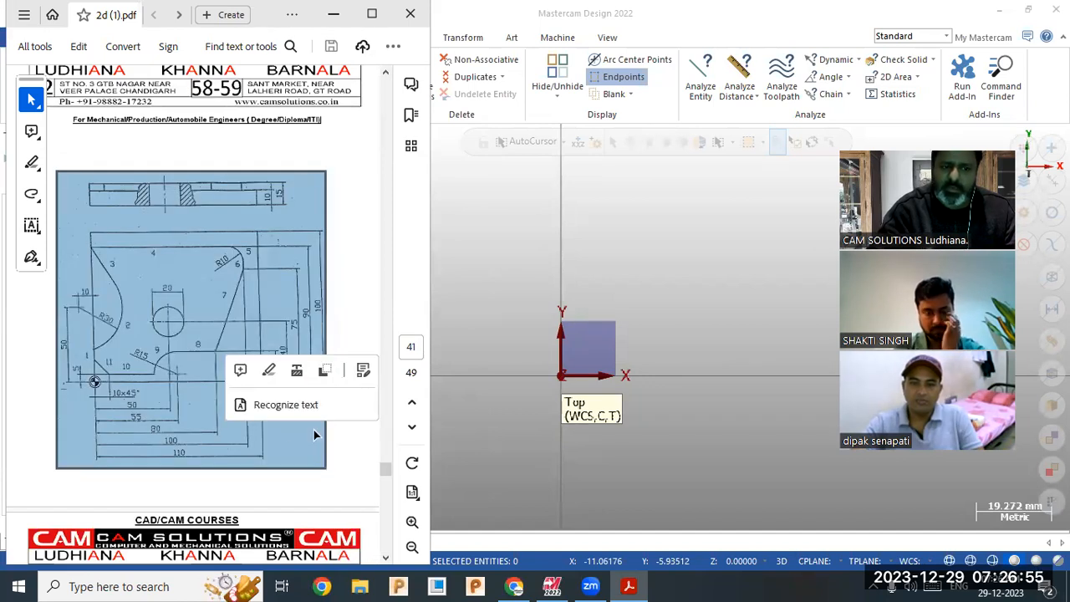
pyautogui.click(354, 447)
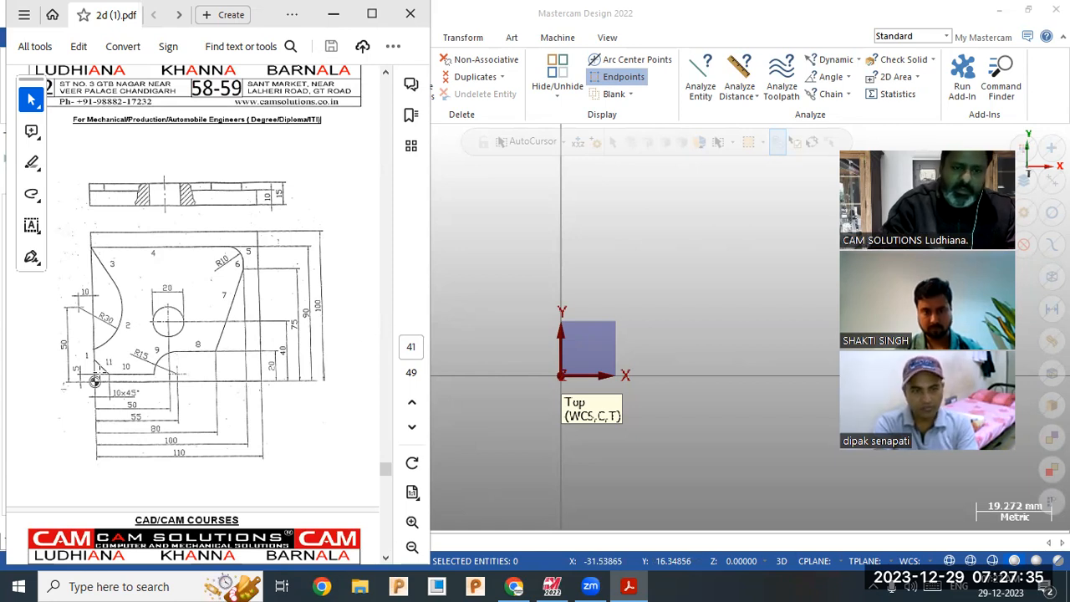
# Switch to Mastercam and toggle the display of axes and gnomons off and back on
pyautogui.click(604, 260)
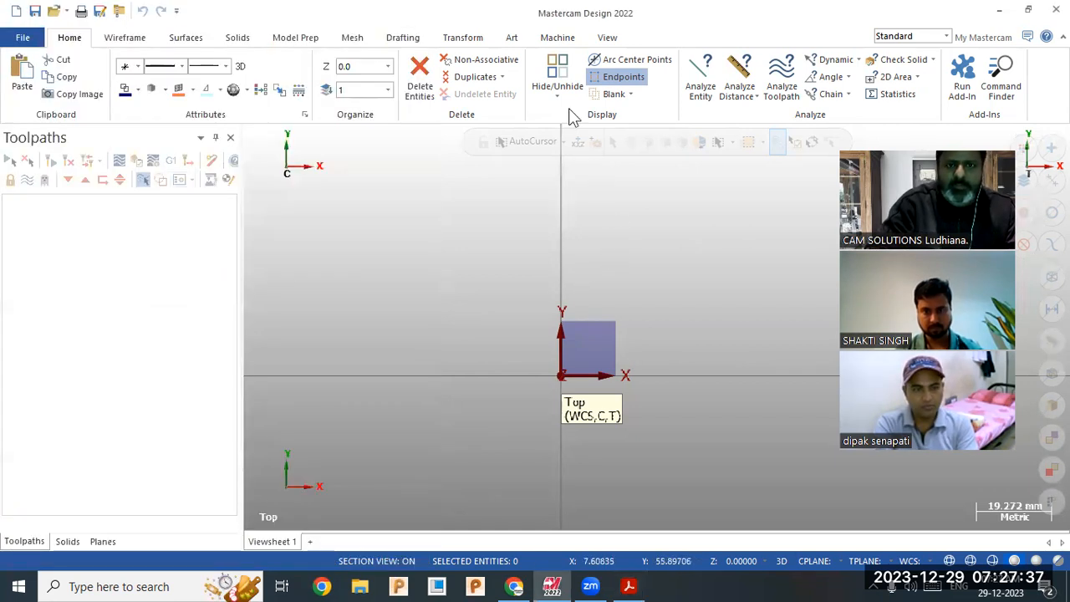
pyautogui.click(606, 38)
pyautogui.click(802, 61)
pyautogui.click(803, 72)
pyautogui.click(800, 60)
pyautogui.click(805, 77)
pyautogui.click(801, 61)
pyautogui.click(803, 77)
pyautogui.click(801, 60)
pyautogui.click(804, 77)
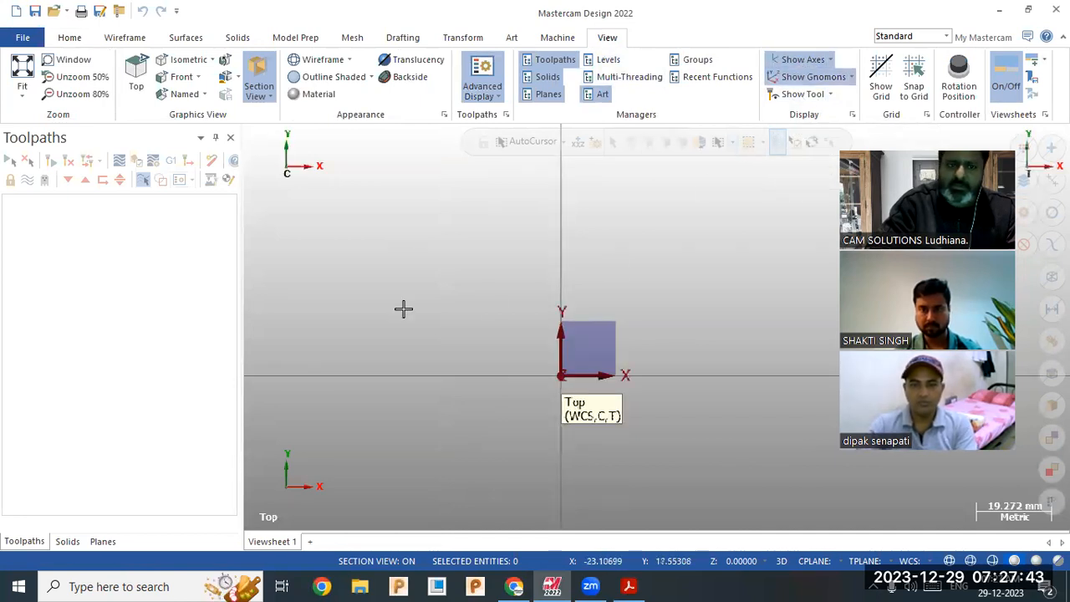
# Orbit the graphics view and restore it to the Top (WCS) orientation
pyautogui.scroll(-1, 383, 307)
pyautogui.moveTo(590, 259); pyautogui.dragTo(566, 328, button='middle')
pyautogui.moveTo(478, 193); pyautogui.dragTo(458, 233, button='middle')
pyautogui.rightClick(458, 233)
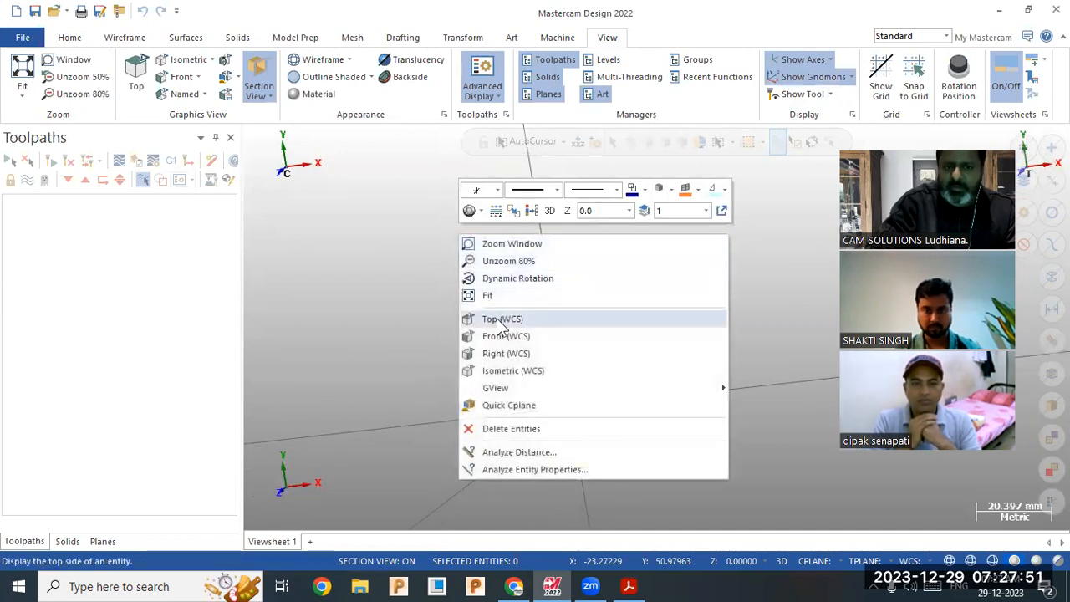
pyautogui.click(495, 318)
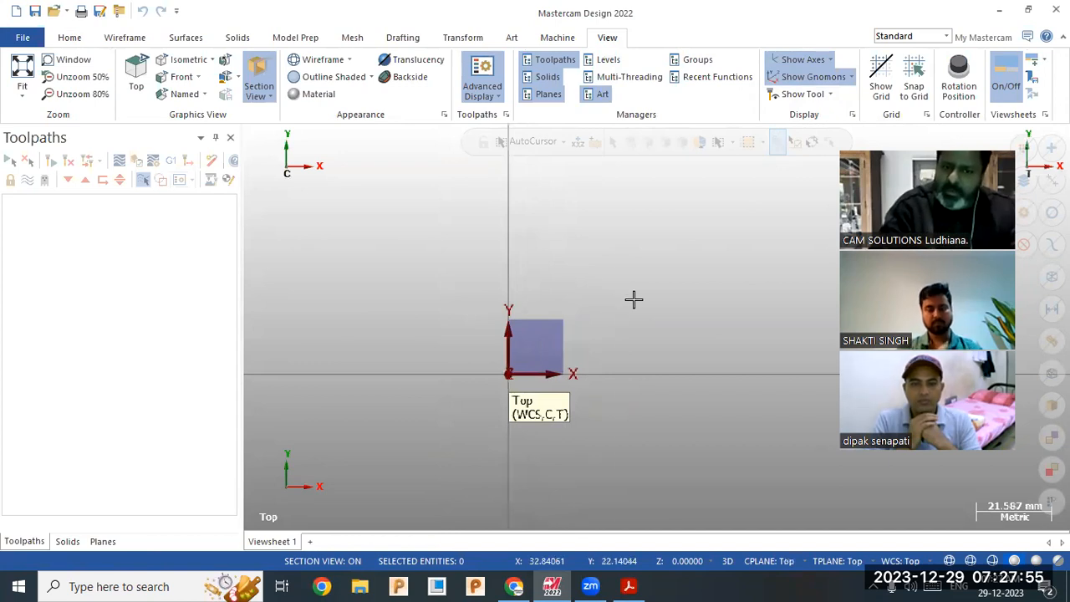
pyautogui.rightClick(632, 298)
pyautogui.click(696, 382)
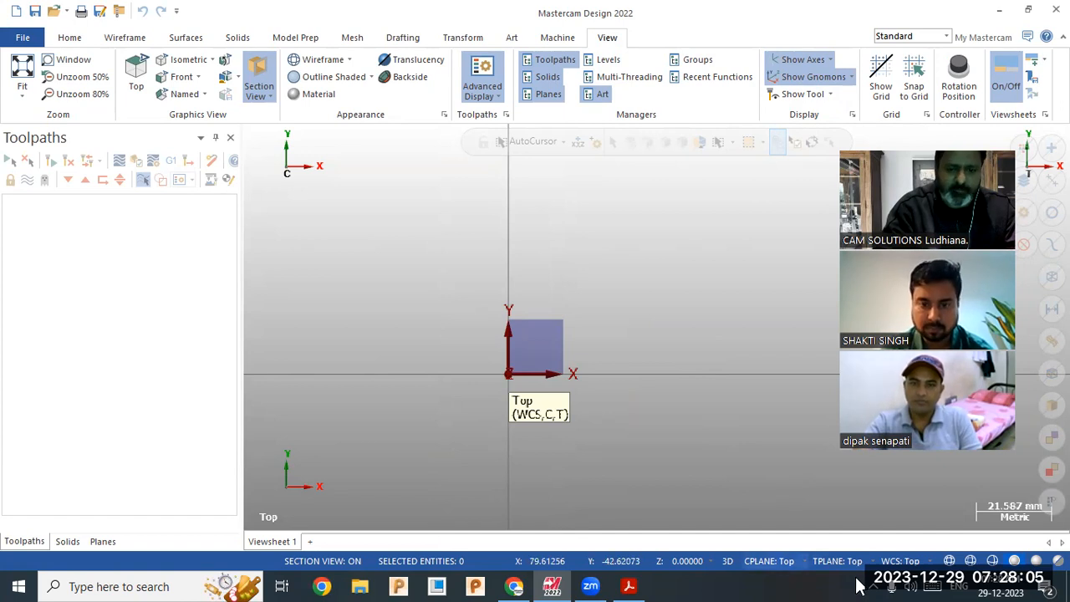
# Check the outer outline in 2d (1).pdf, and in Mastercam draw a rectangle of about 65 by 41 mm from the origin
pyautogui.click(629, 586)
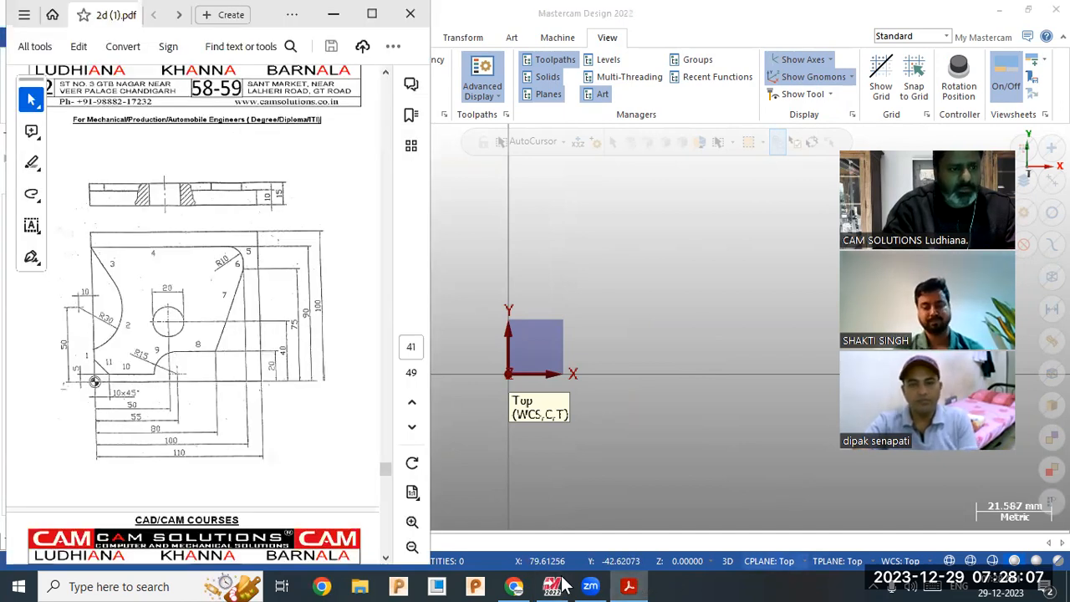
pyautogui.moveTo(100, 382); pyautogui.dragTo(261, 237)
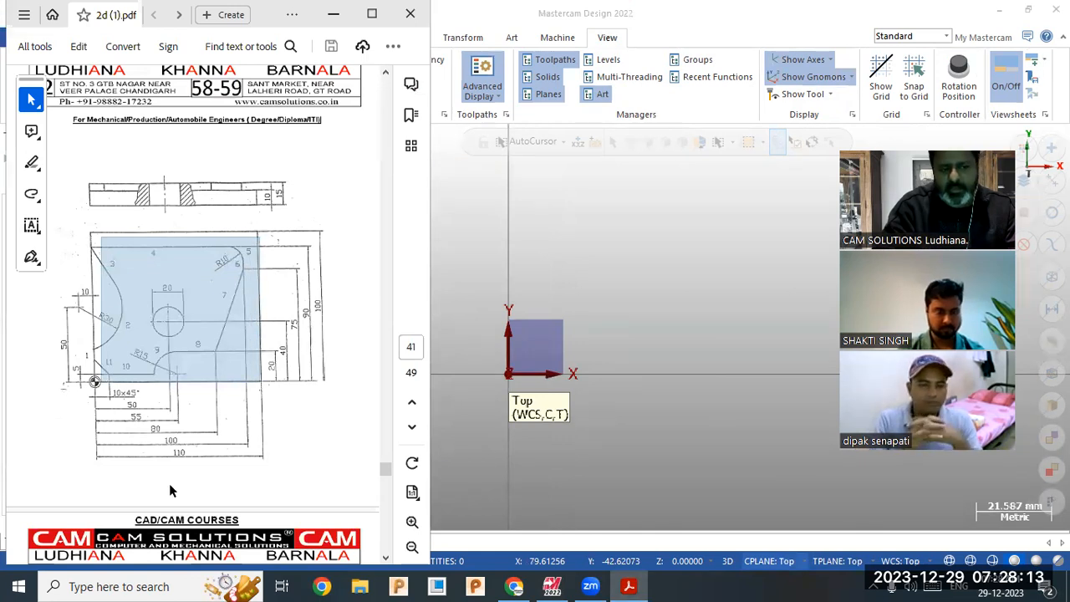
pyautogui.click(607, 279)
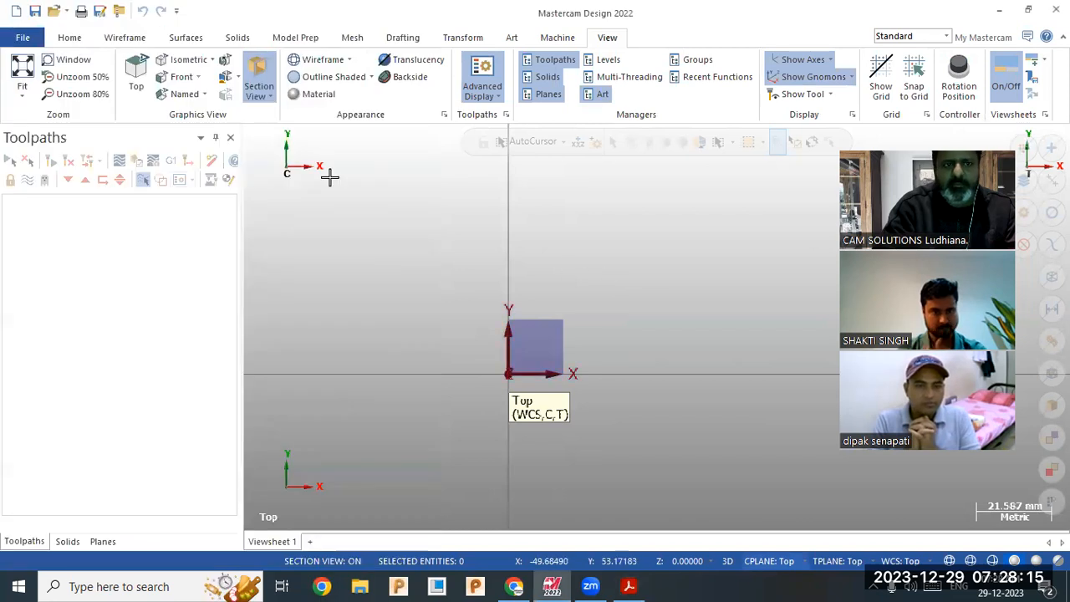
pyautogui.click(125, 38)
pyautogui.click(481, 59)
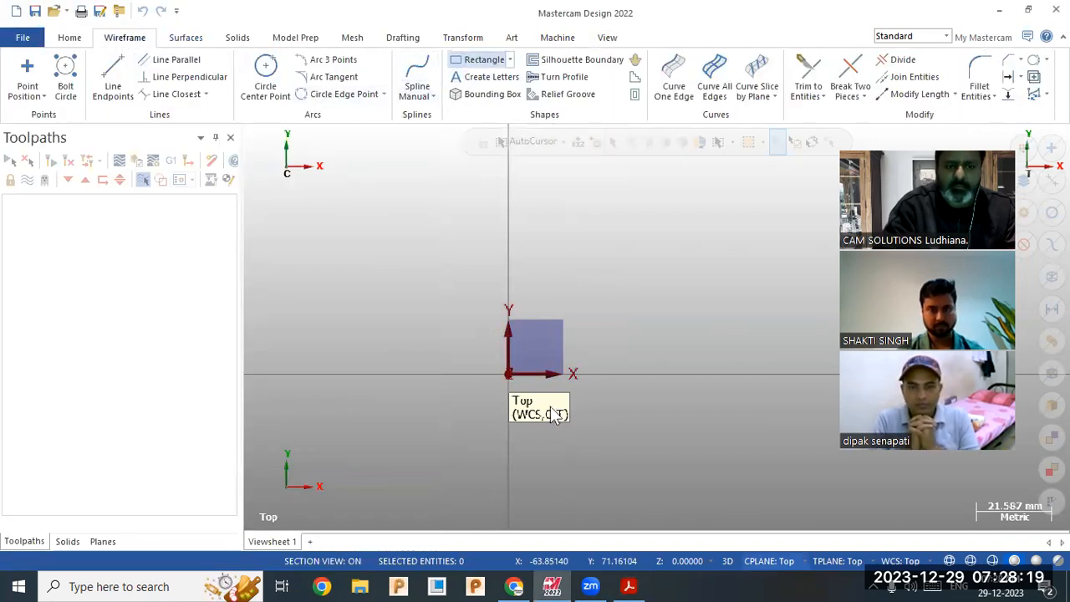
pyautogui.click(516, 378)
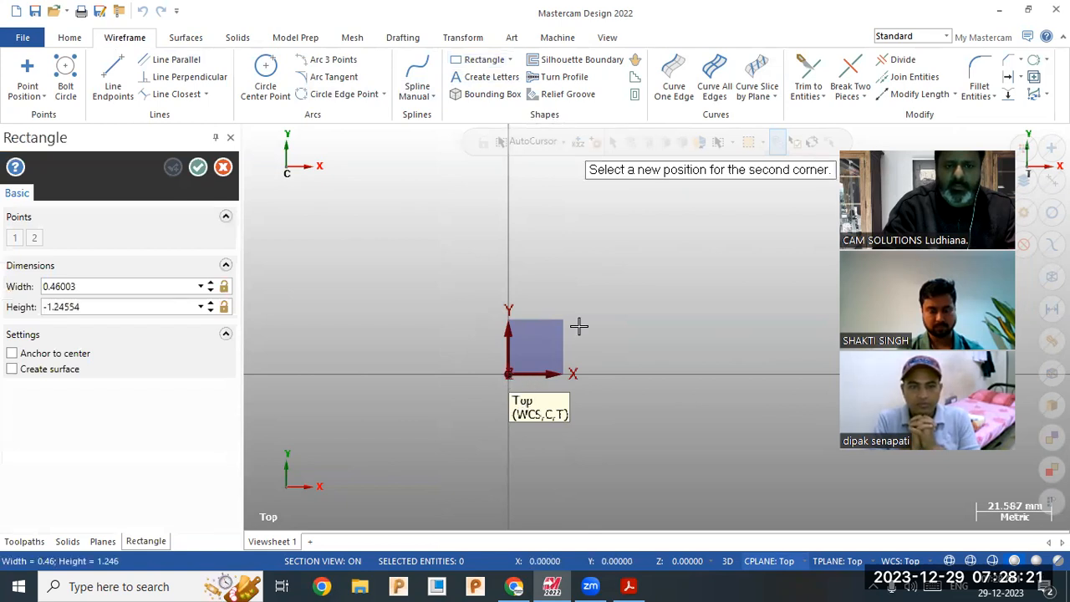
pyautogui.click(732, 231)
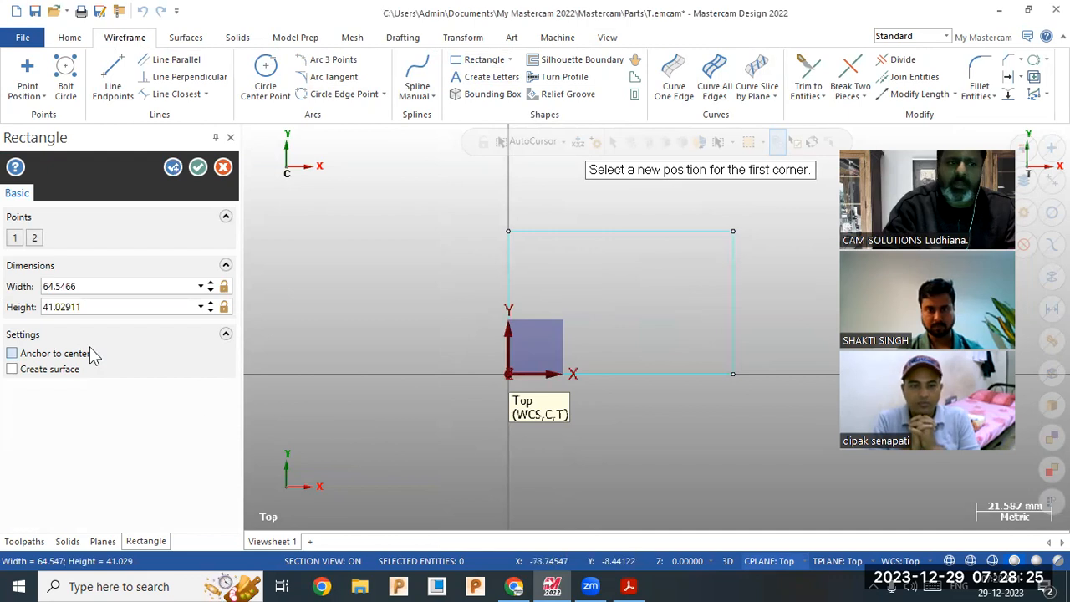
# Set the rectangle's width to 110 mm and height to 100 mm, and finish it
pyautogui.click(100, 288)
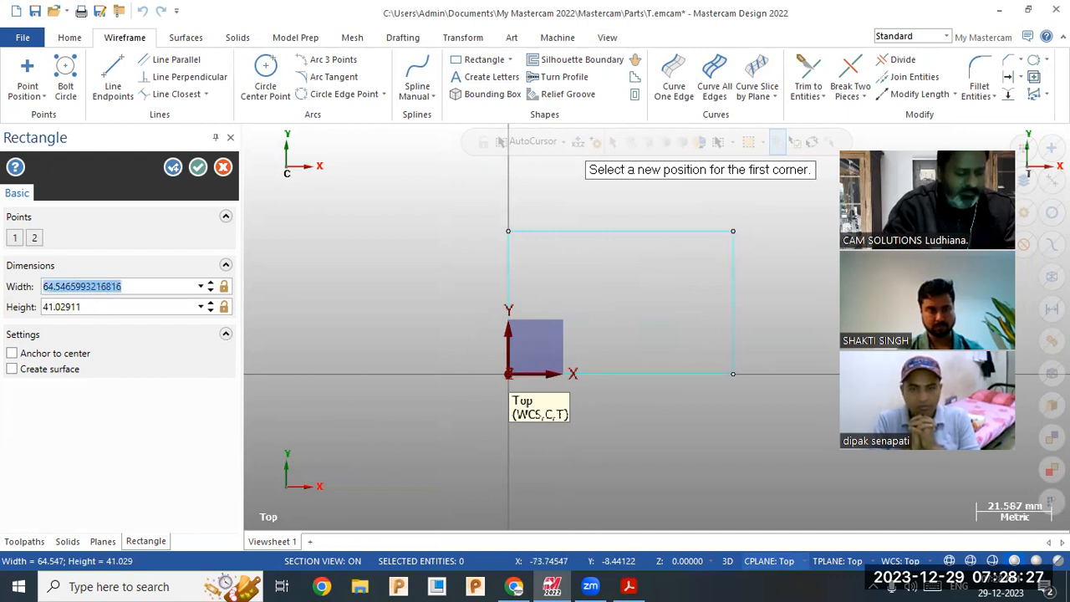
pyautogui.write('111')
pyautogui.write('0')
pyautogui.click(99, 309)
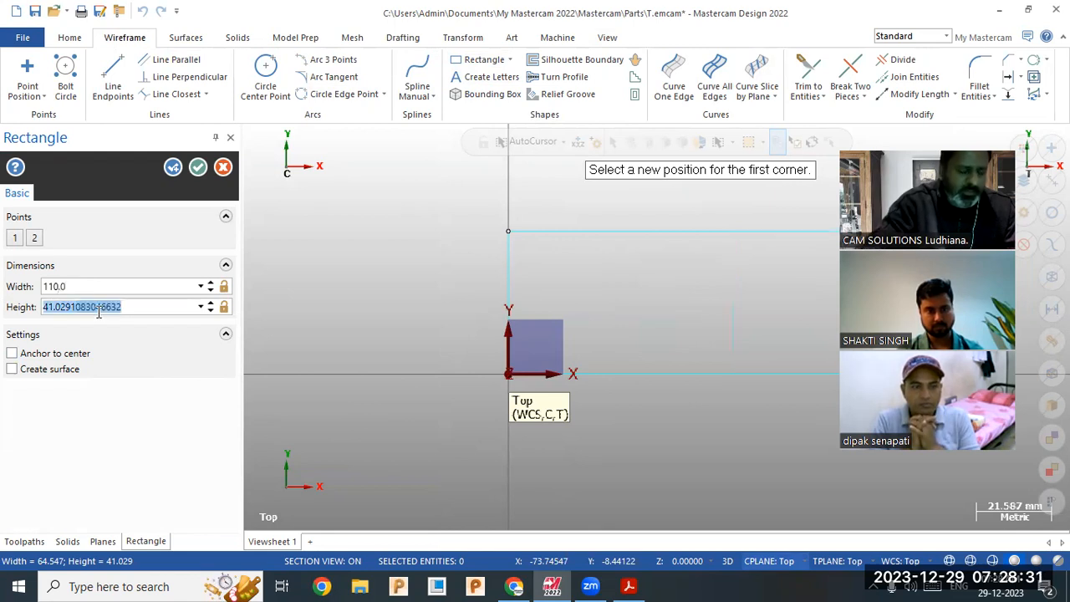
pyautogui.write('100\\')
pyautogui.press('BackSpace')
pyautogui.press('Return')
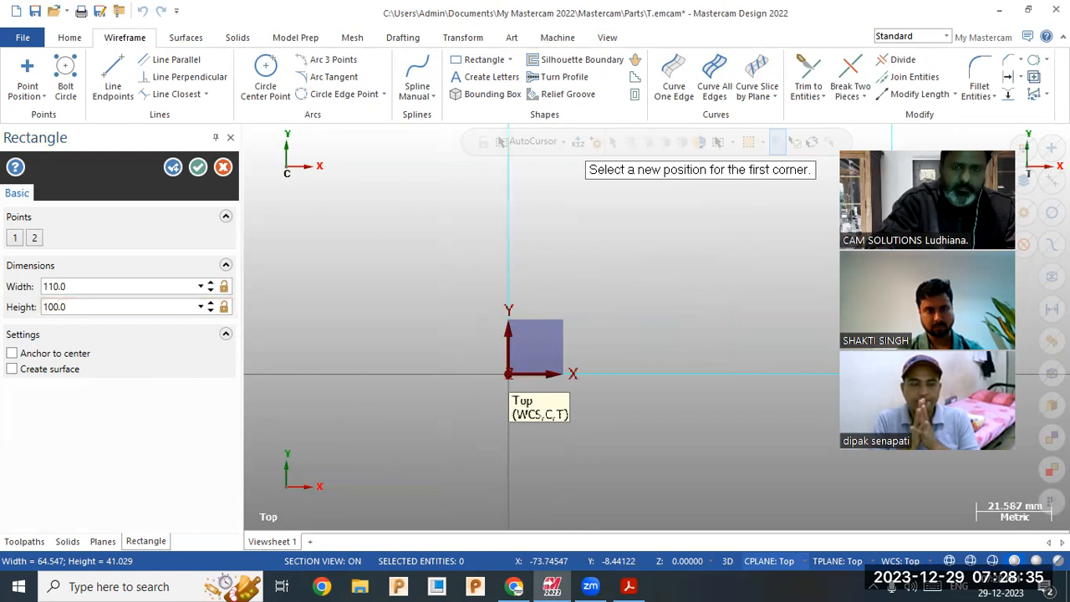
pyautogui.scroll(-8, 308, 401)
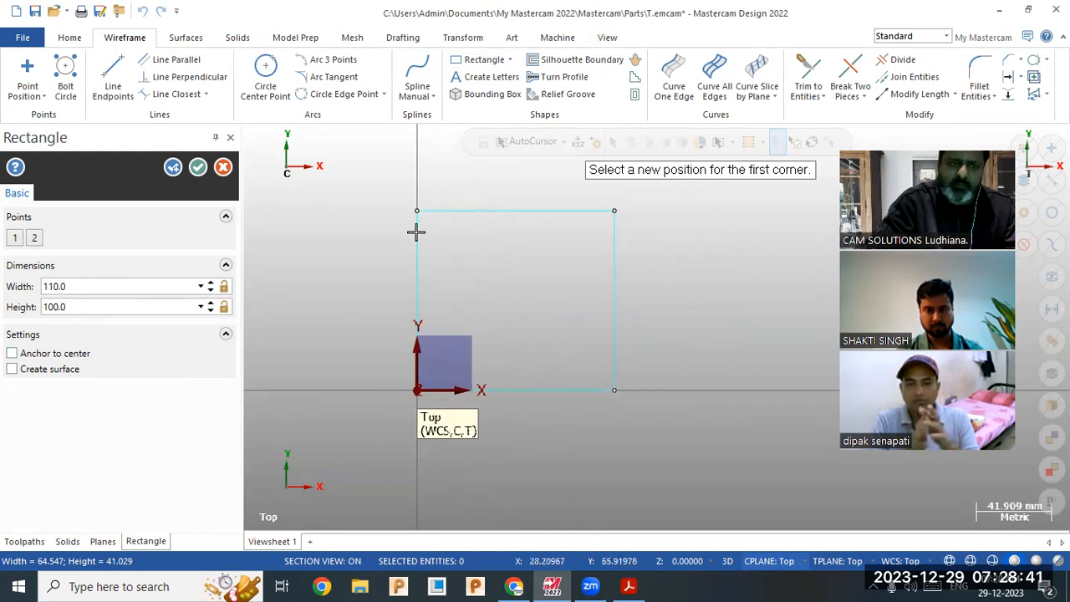
pyautogui.click(198, 168)
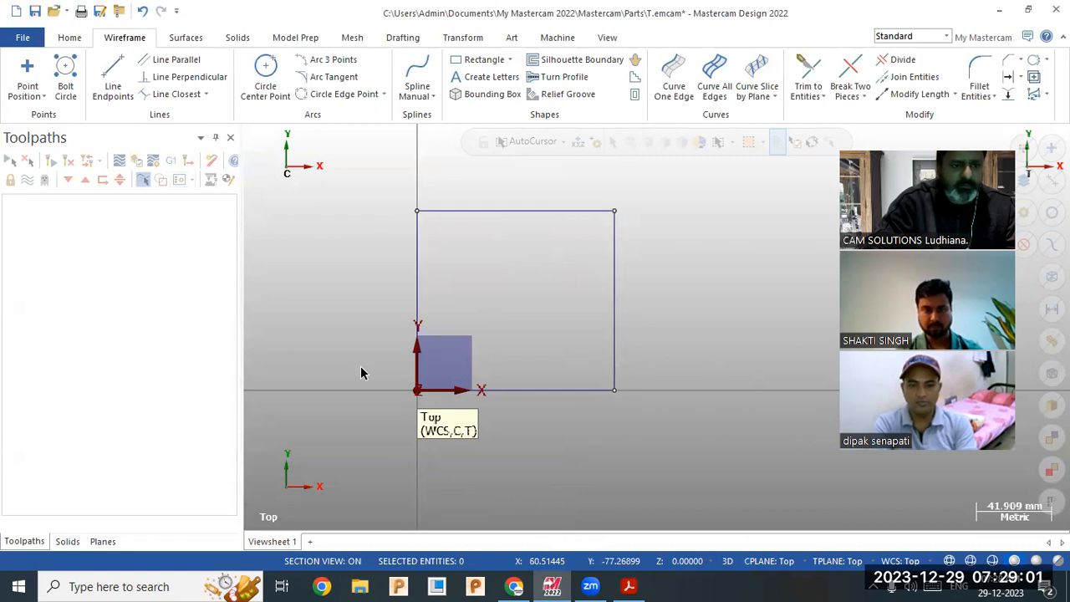
# Consult the 2d (1).pdf drawing, and in Mastercam offset a copy of the rectangle's left edge 10 mm outward
pyautogui.hotkey('alt', 'Tab')
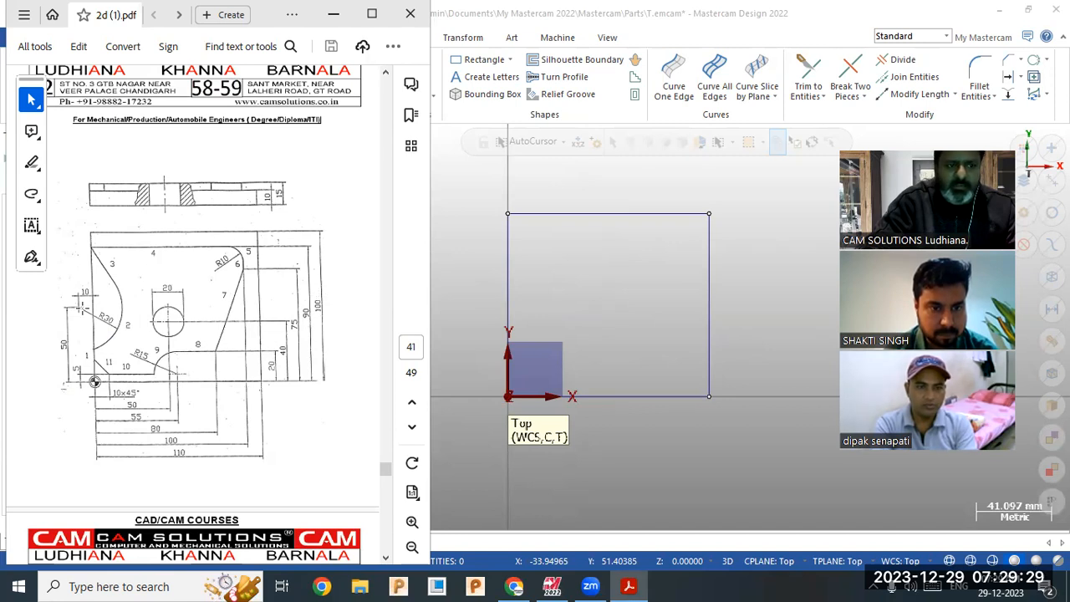
pyautogui.click(776, 208)
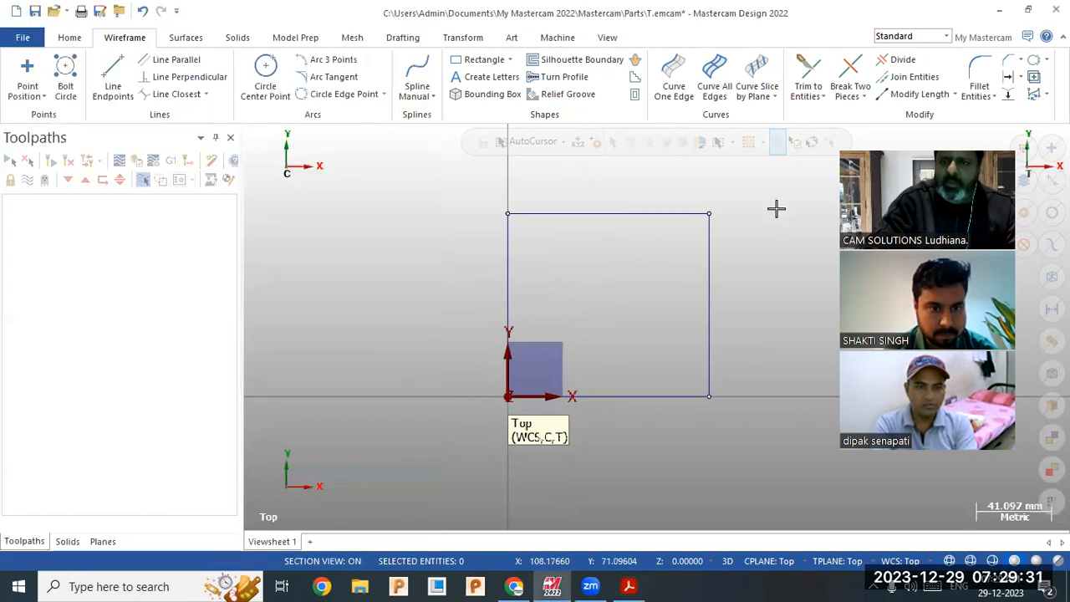
pyautogui.click(1008, 78)
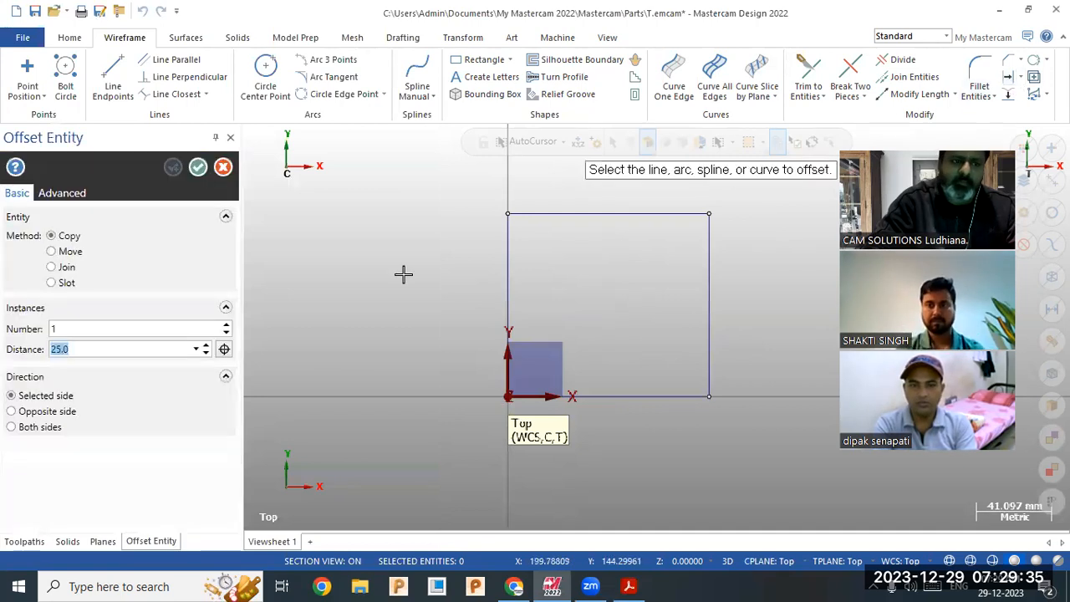
pyautogui.write('10')
pyautogui.press('Return')
pyautogui.click(505, 307)
pyautogui.click(465, 299)
# Offset copies of the rectangle's right and top edges 10 mm inward, and finish the offsets
pyautogui.click(703, 329)
pyautogui.click(671, 326)
pyautogui.click(620, 213)
pyautogui.click(620, 251)
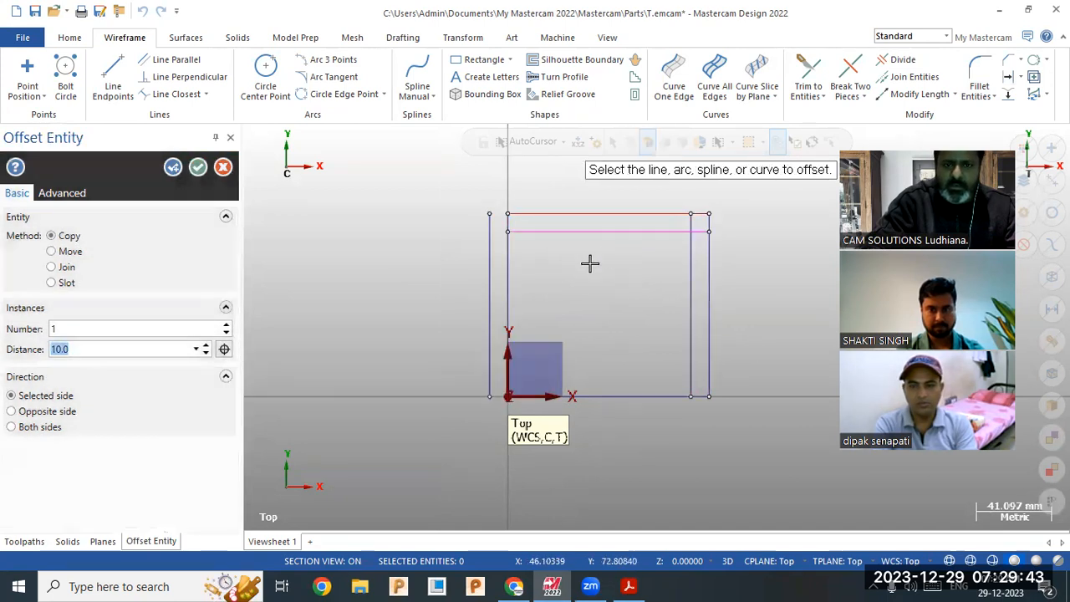
pyautogui.click(198, 167)
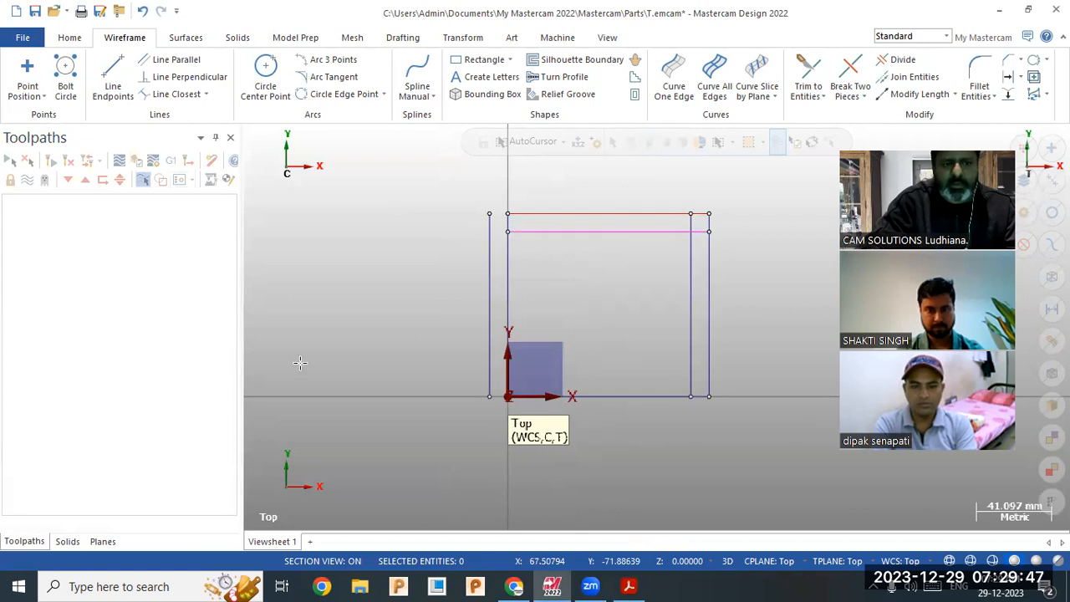
# Check 2d (1).pdf, and in Mastercam fillet the corner between the inner top and right offset lines with a 10 mm radius
pyautogui.hotkey('alt', 'Tab')
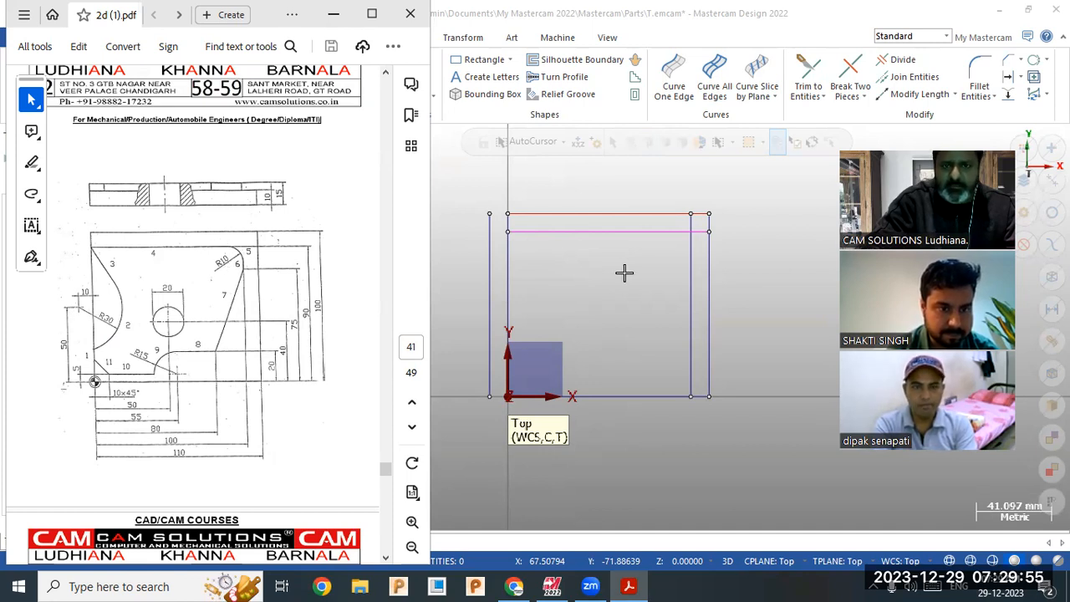
pyautogui.click(970, 77)
pyautogui.click(969, 77)
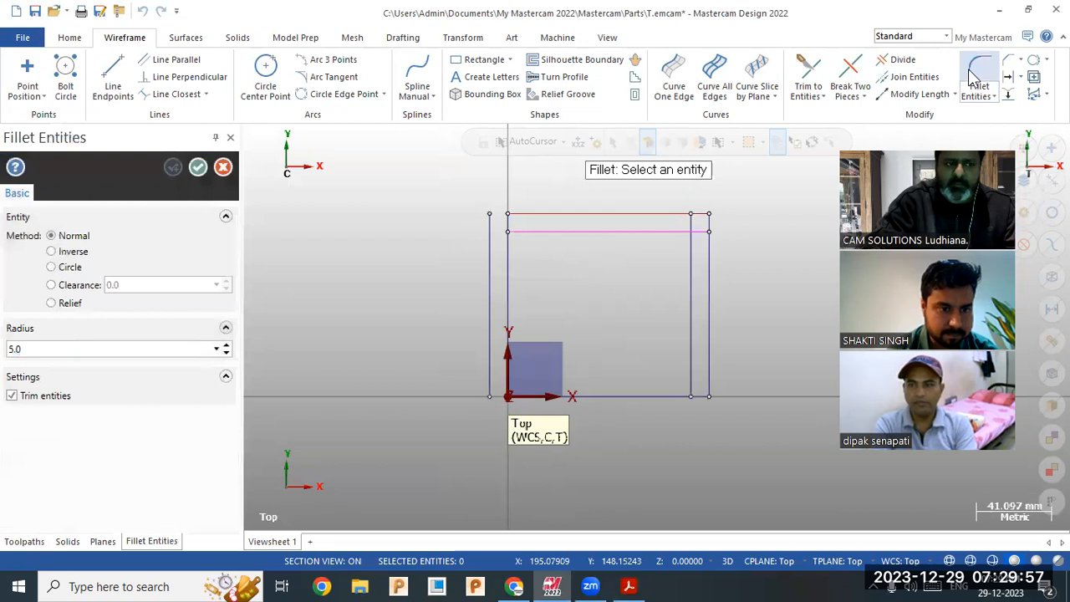
pyautogui.doubleClick(36, 348)
pyautogui.write('10')
pyautogui.press('Return')
pyautogui.click(649, 235)
pyautogui.click(690, 264)
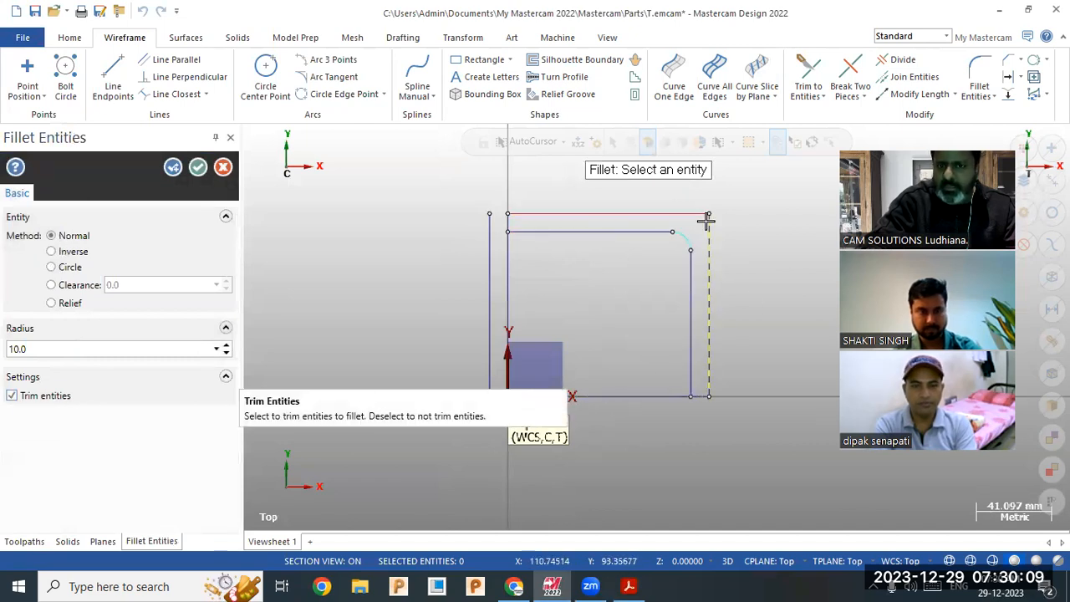
pyautogui.click(198, 167)
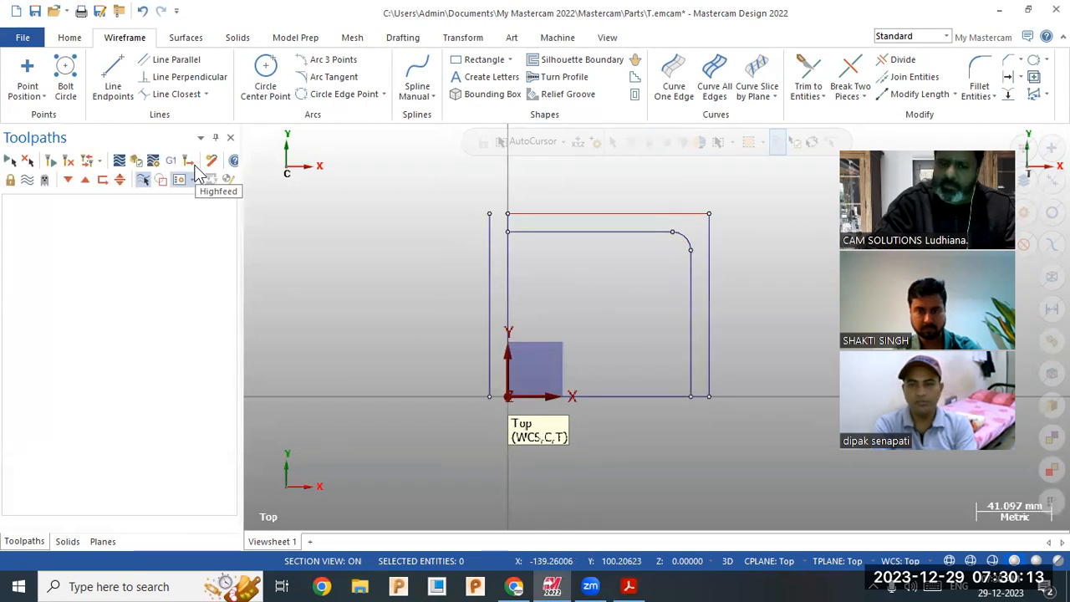
# Check 2d (1).pdf, and in Mastercam draw a 30 mm radius circle centred on the midpoint of the outward-offset left line
pyautogui.click(628, 585)
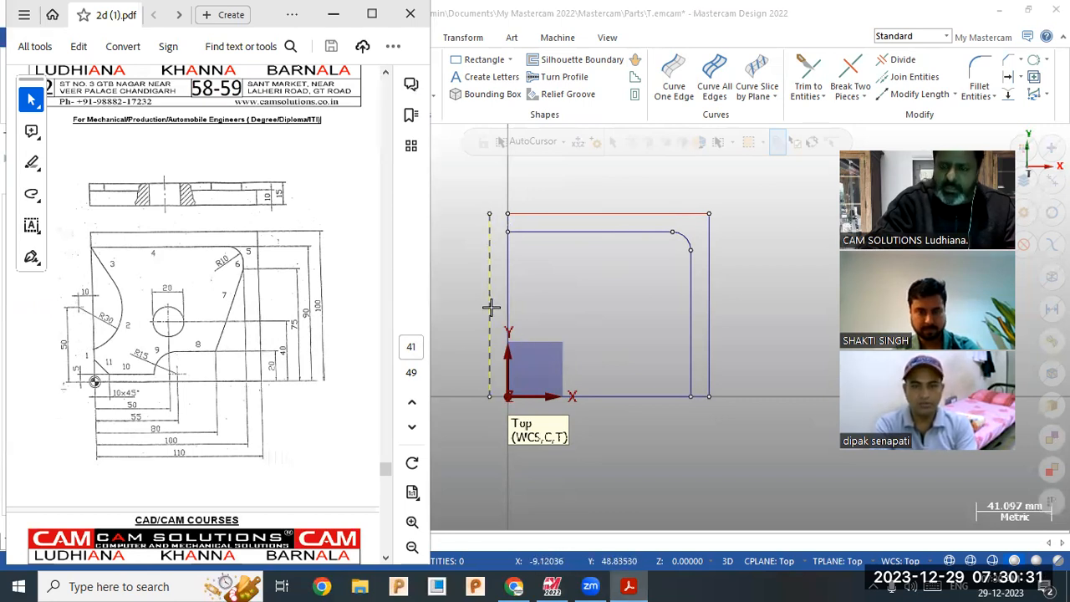
pyautogui.click(585, 172)
pyautogui.click(264, 80)
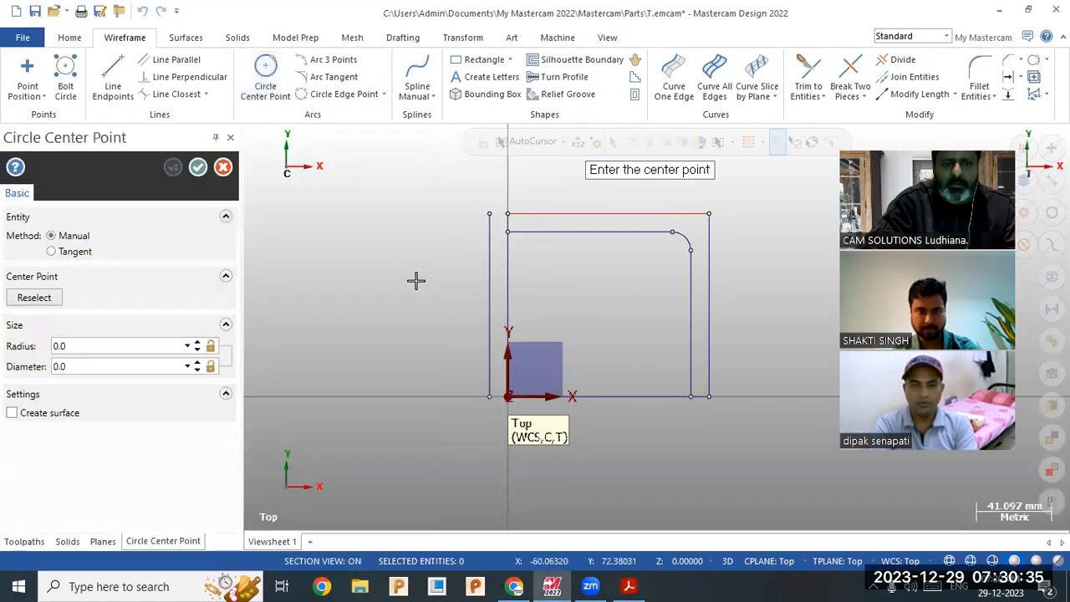
pyautogui.click(490, 307)
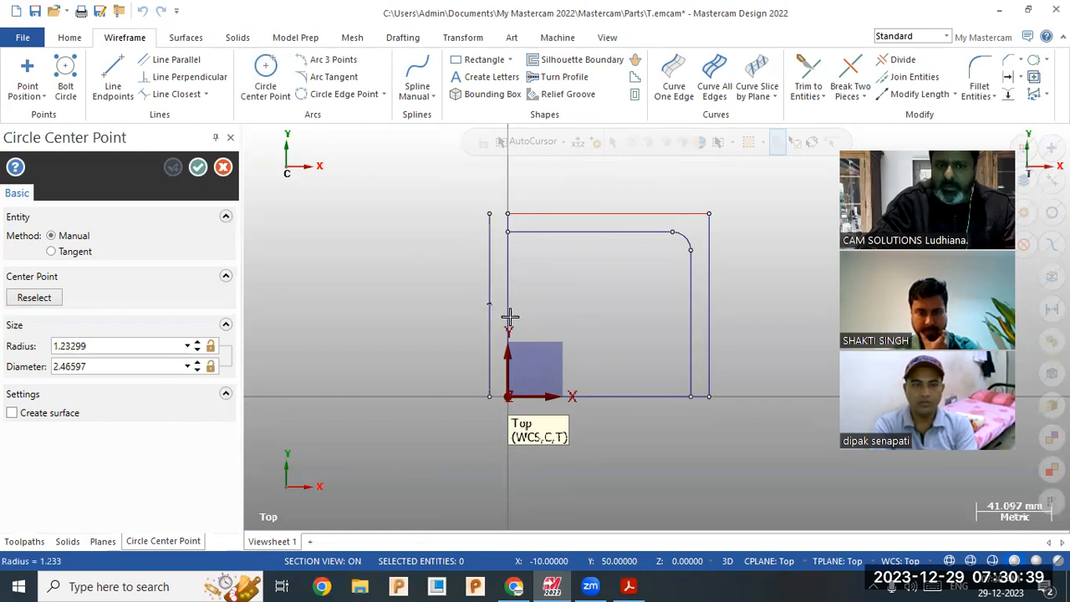
pyautogui.click(542, 324)
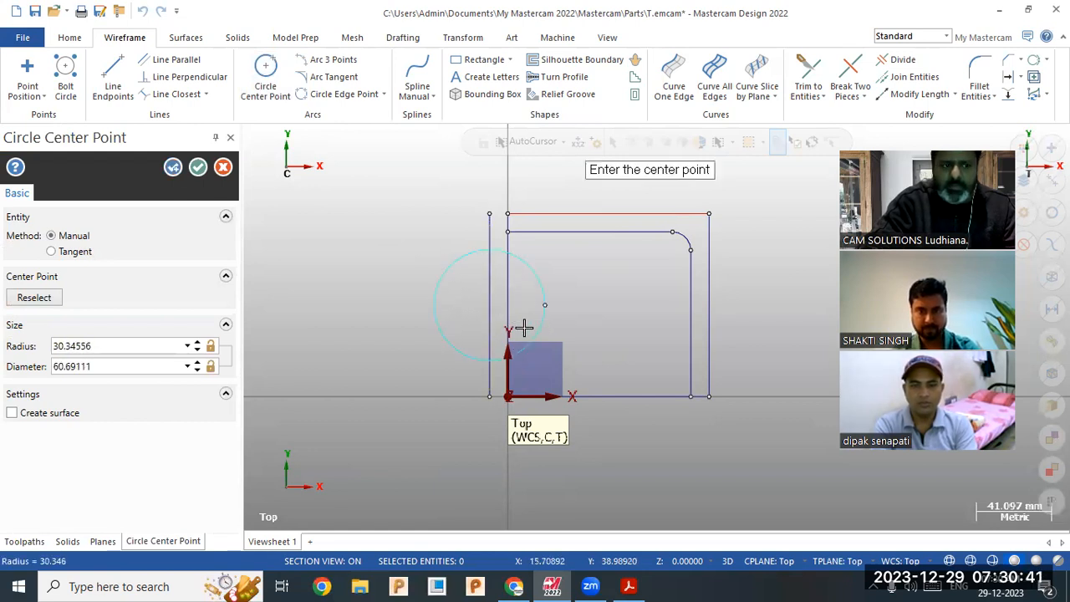
pyautogui.doubleClick(124, 350)
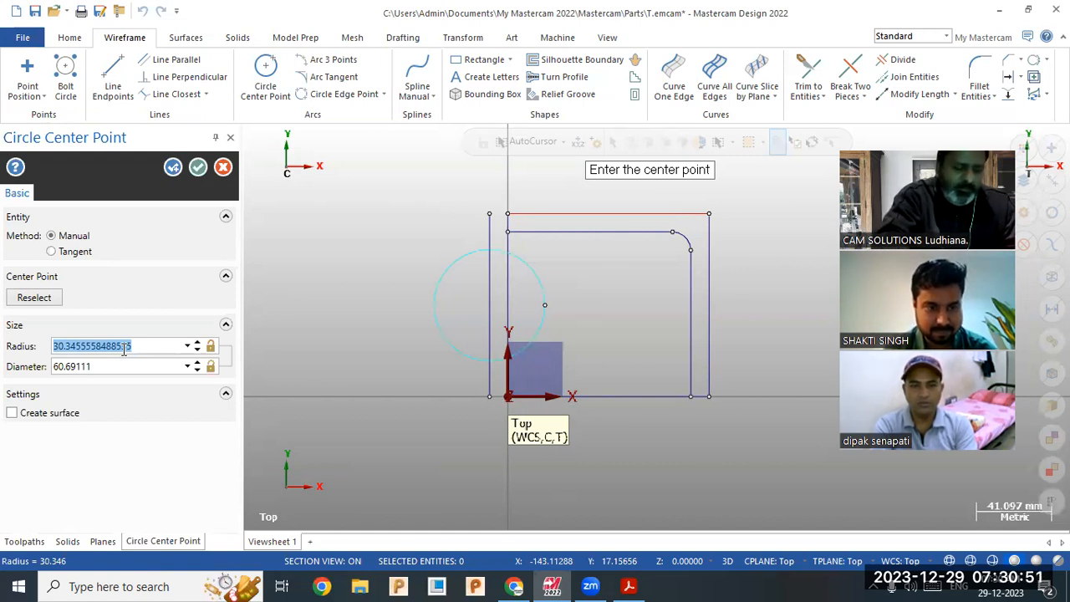
pyautogui.write('30')
pyautogui.press('Return')
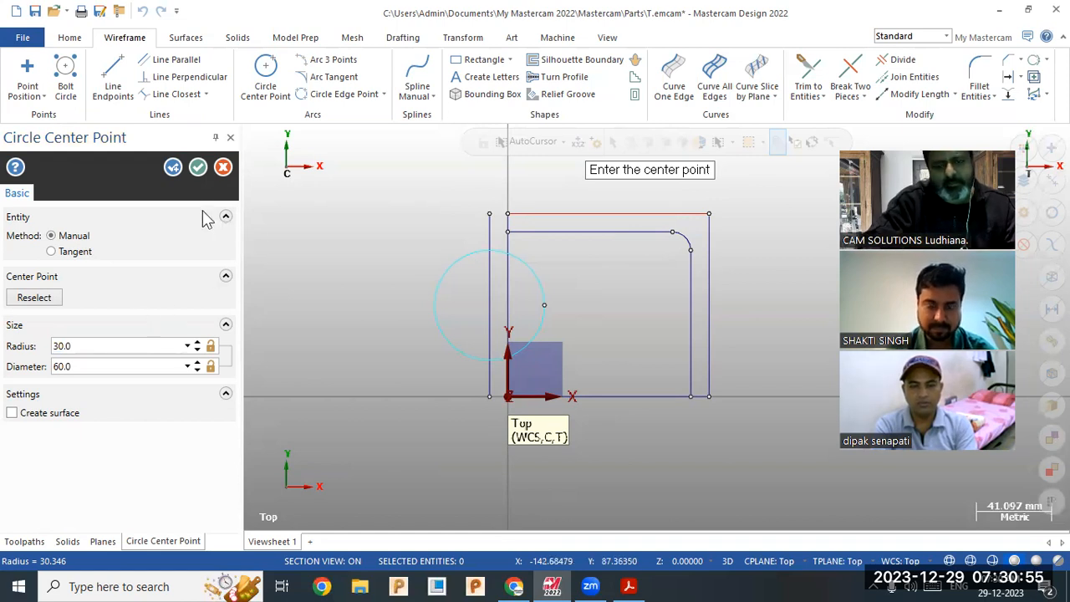
pyautogui.click(197, 167)
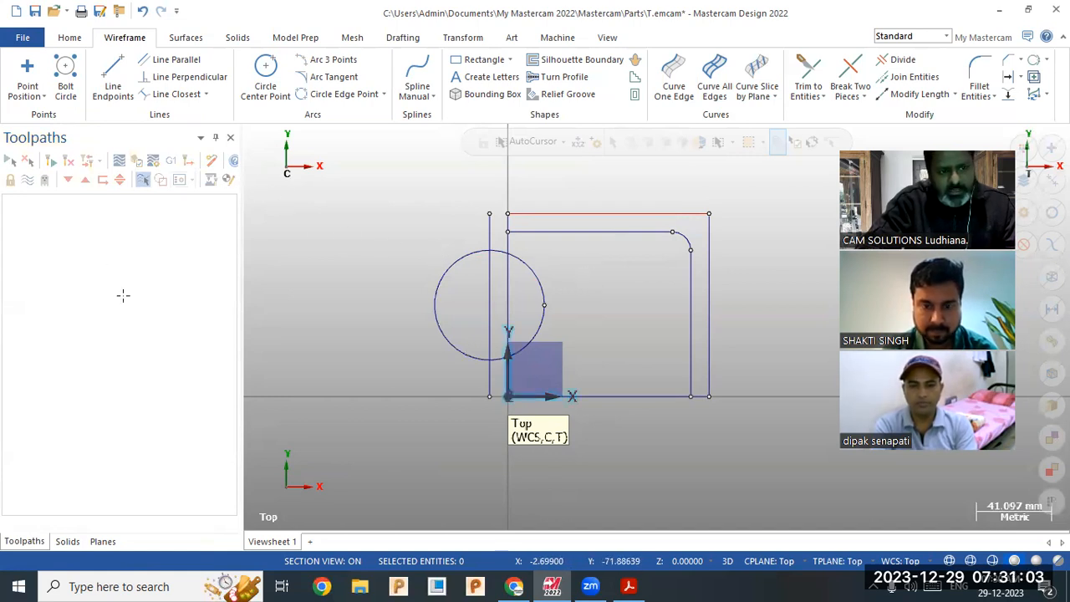
# Check 2d (1).pdf, and in Mastercam draw a line tangent to the 30 mm circle ending at the left end of the inner top line
pyautogui.hotkey('alt', 'Tab')
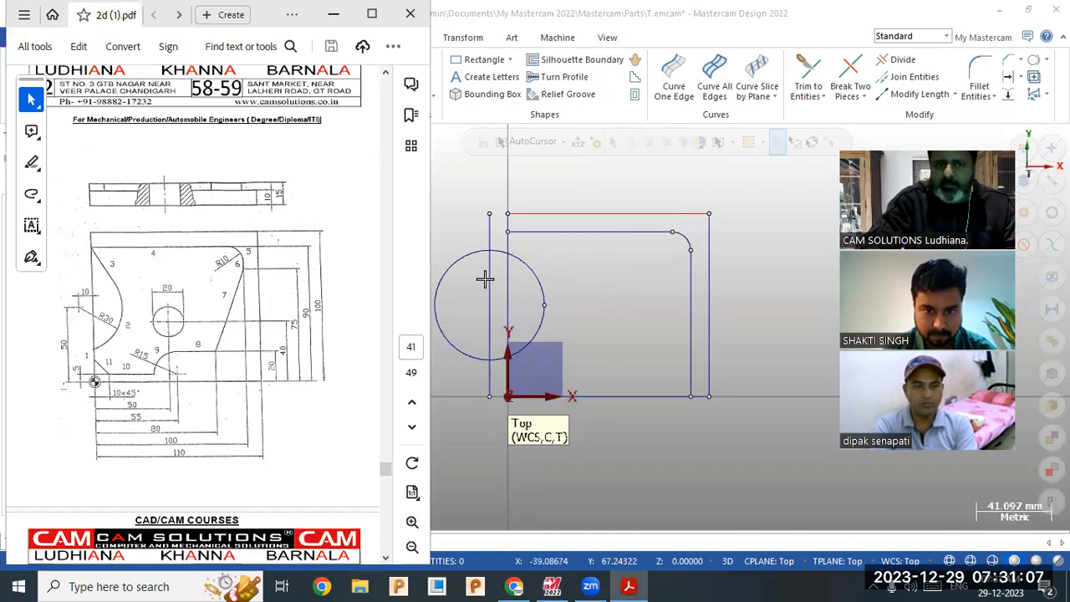
pyautogui.click(568, 279)
pyautogui.click(113, 90)
pyautogui.click(64, 252)
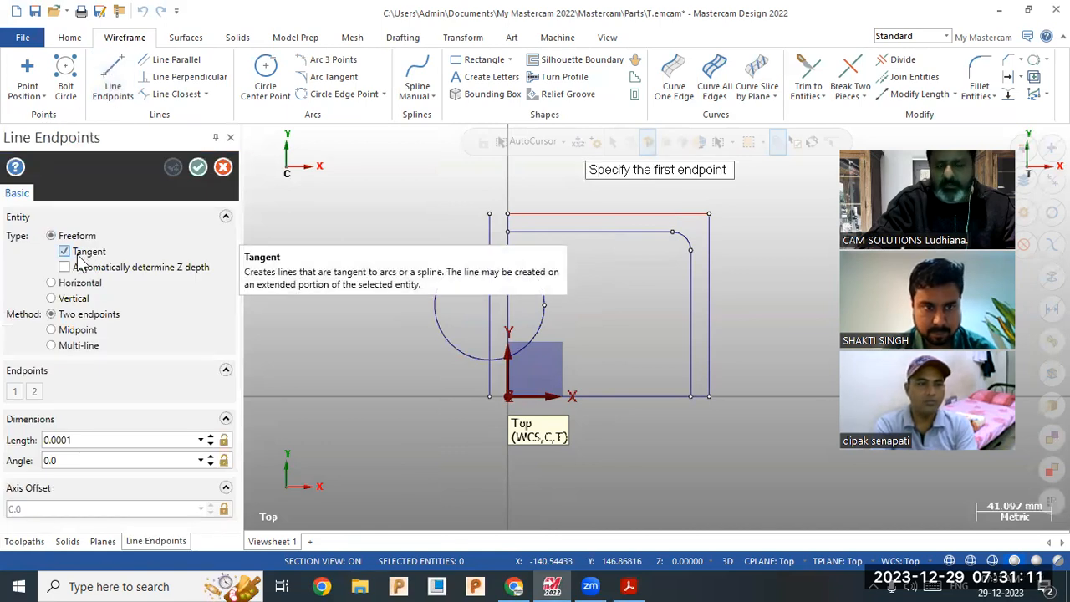
pyautogui.click(539, 281)
pyautogui.click(512, 233)
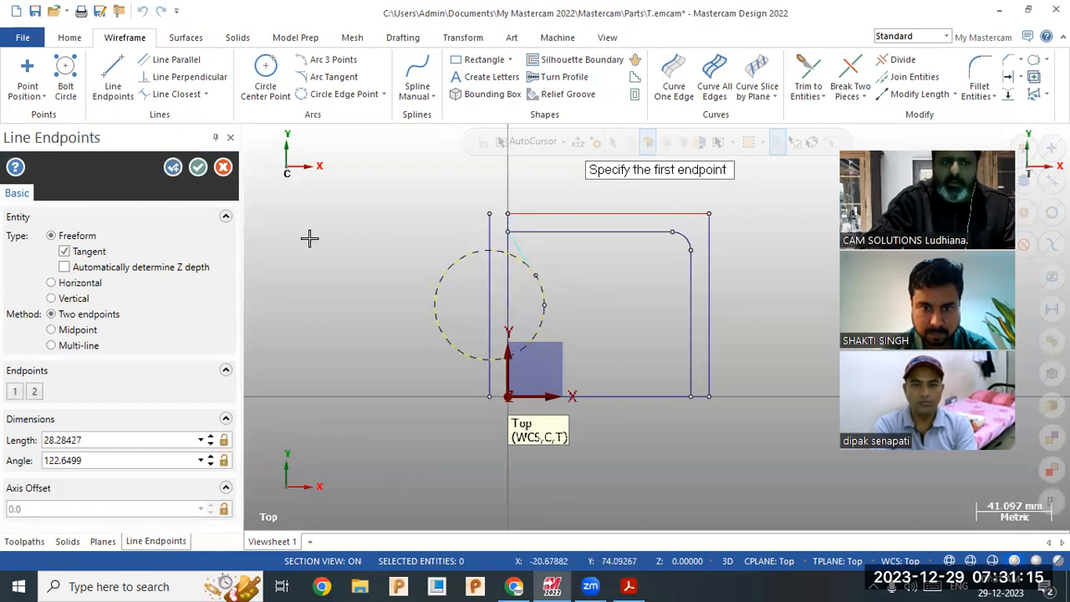
pyautogui.click(197, 166)
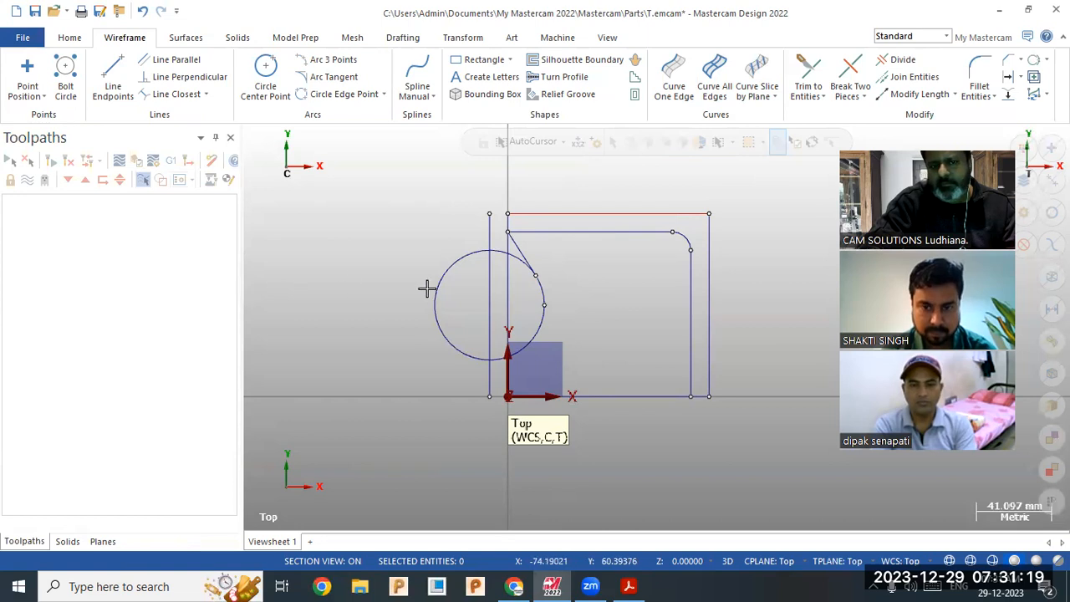
# Delete the outward-offset left line and trim the circle, keeping only the arc from the tangent line to the plate's left edge
pyautogui.click(489, 298)
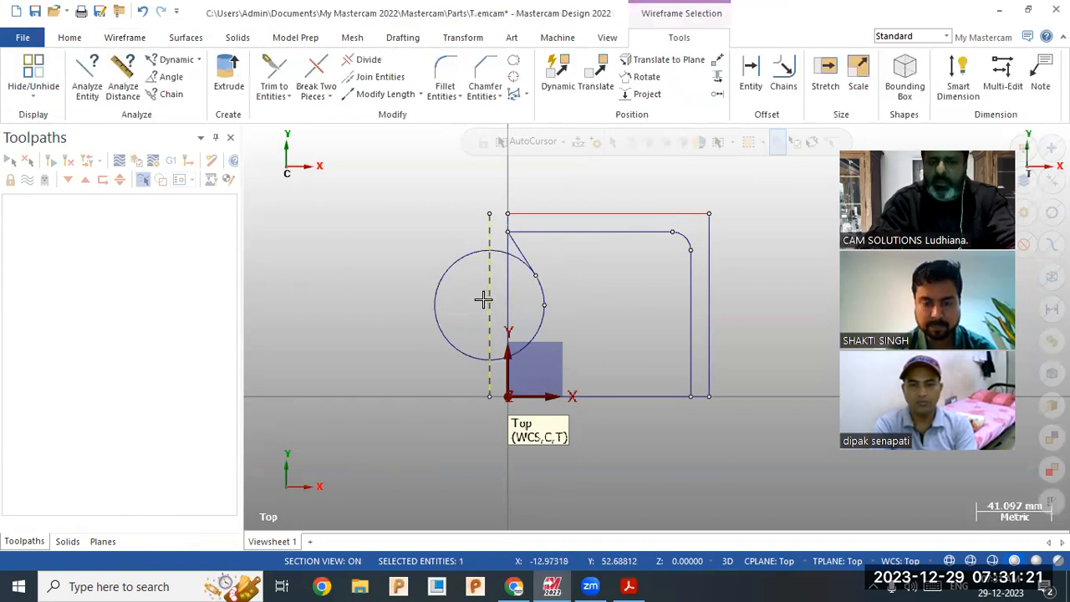
pyautogui.press('Delete')
pyautogui.scroll(1, 464, 309)
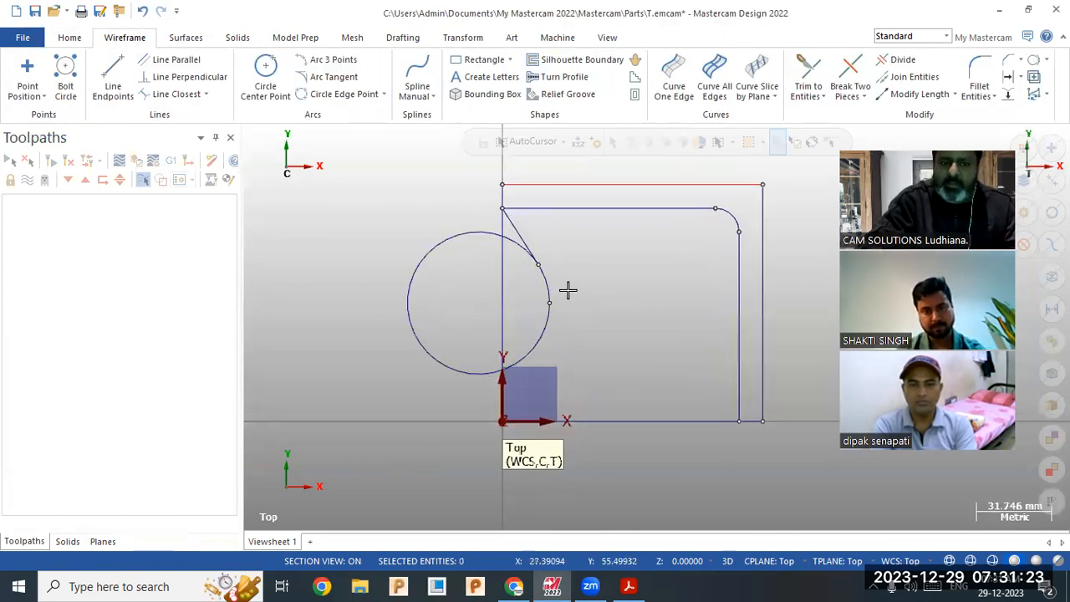
pyautogui.scroll(3, 544, 301)
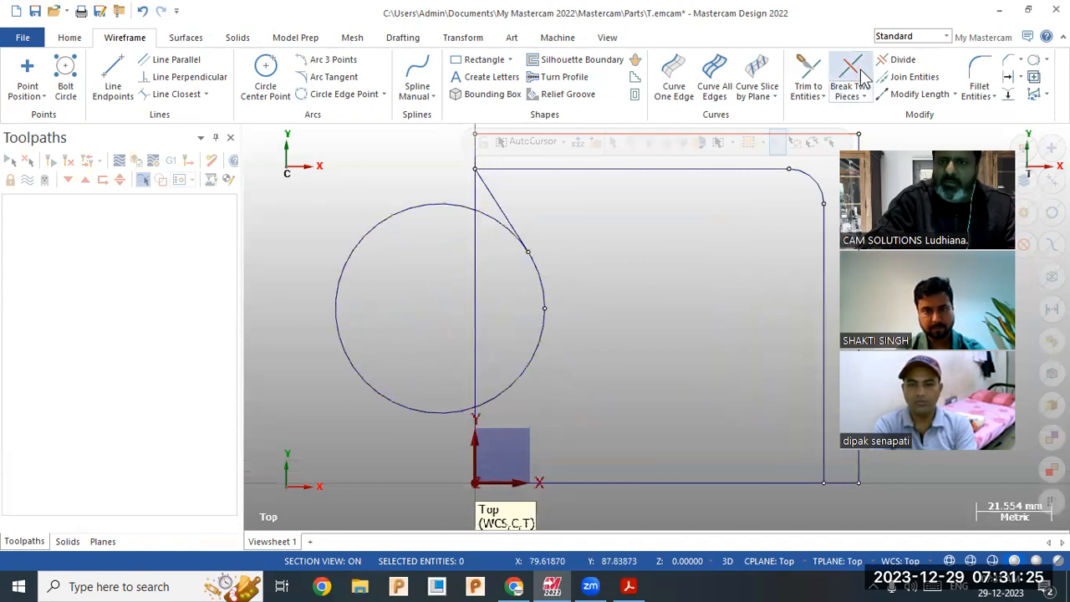
pyautogui.click(902, 60)
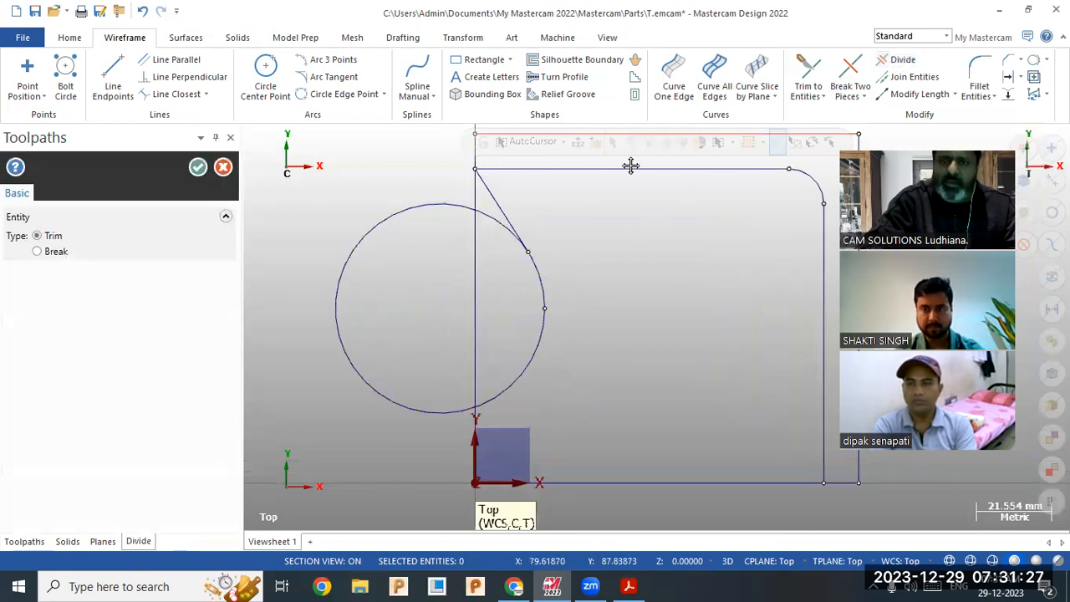
pyautogui.click(418, 209)
pyautogui.click(491, 220)
pyautogui.scroll(-1, 404, 298)
pyautogui.scroll(-1, 468, 331)
pyautogui.scroll(-1, 334, 293)
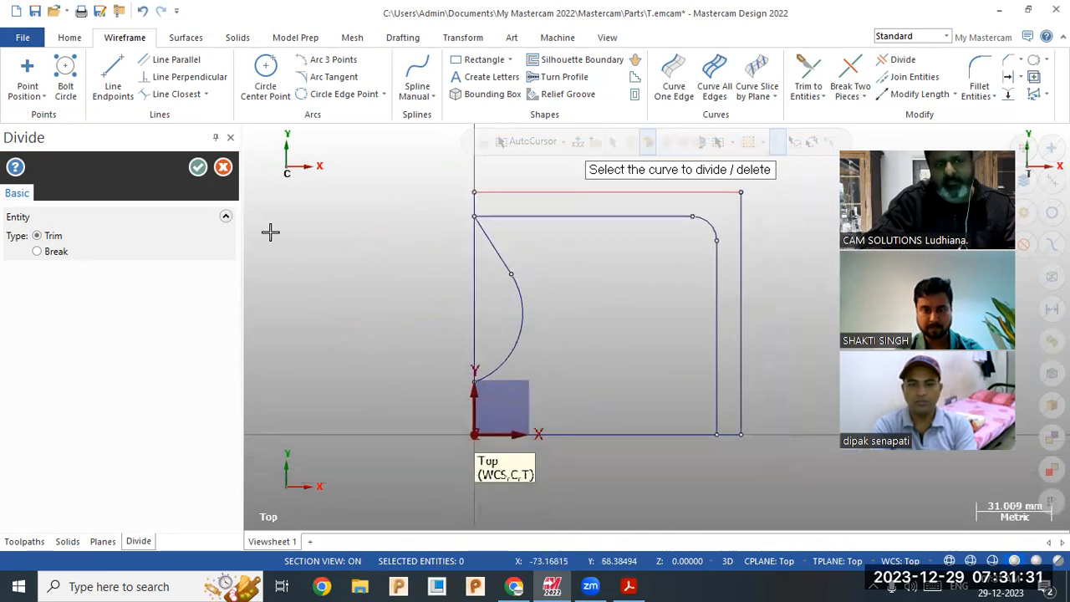
pyautogui.click(197, 169)
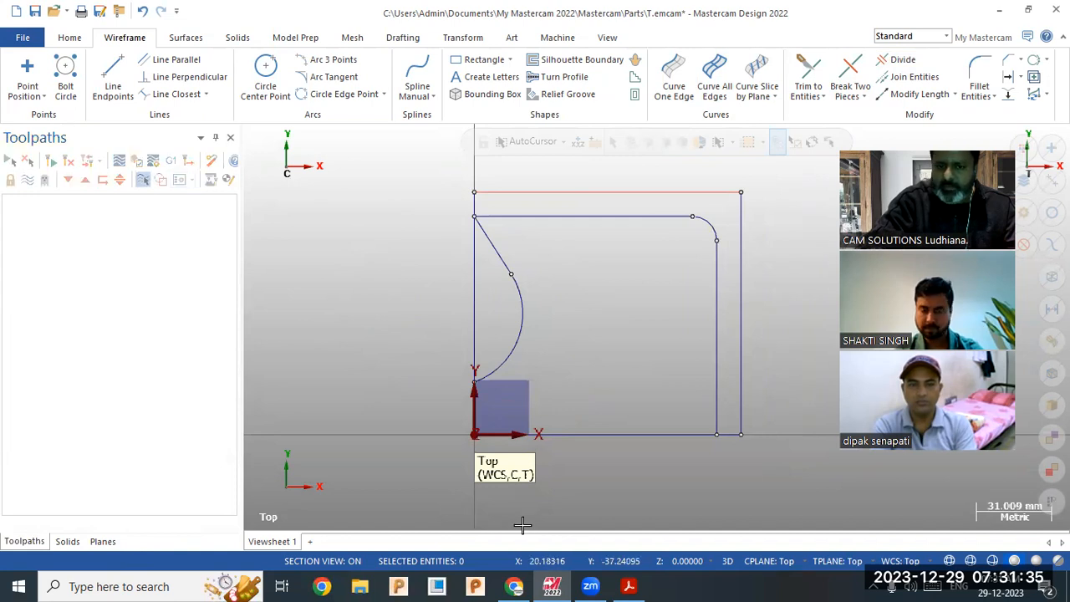
# Check 2d (1).pdf, and in Mastercam offset a copy of the plate's left edge 80 mm inward
pyautogui.click(627, 586)
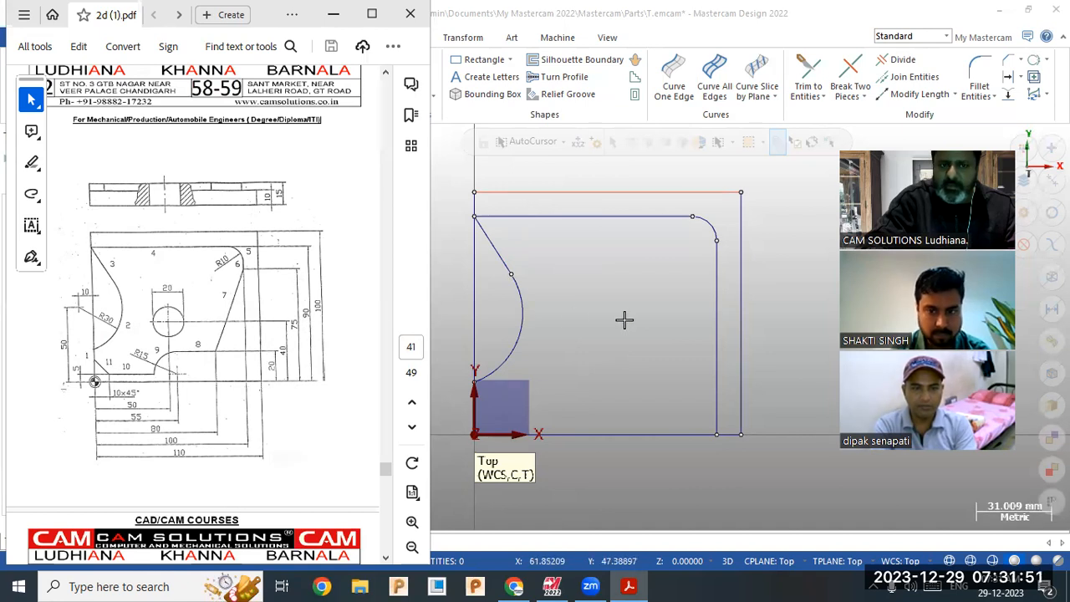
pyautogui.click(831, 192)
pyautogui.click(1007, 76)
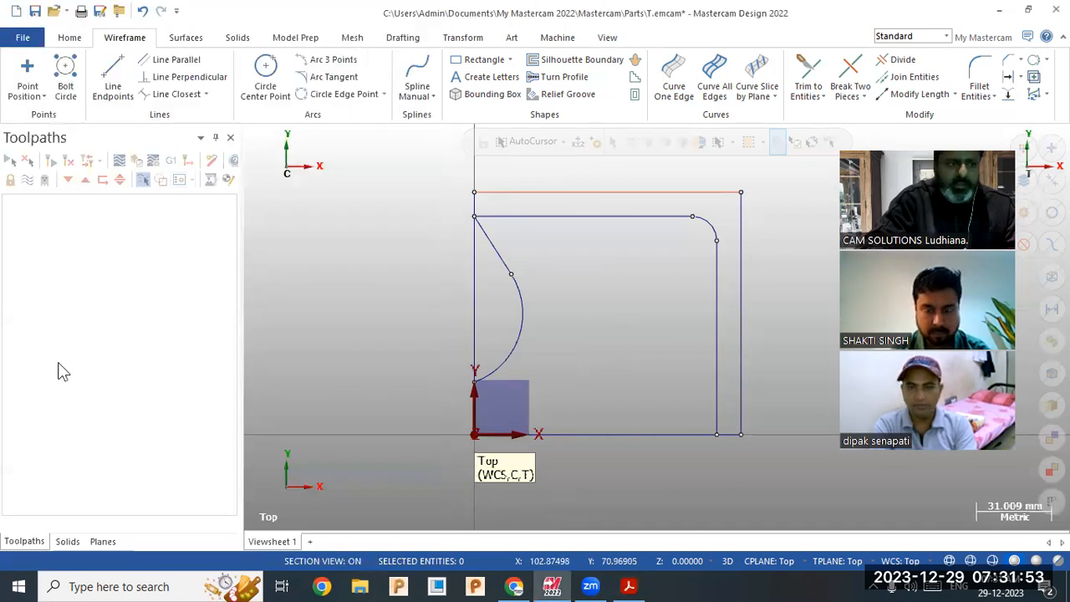
pyautogui.write('80')
pyautogui.press('Return')
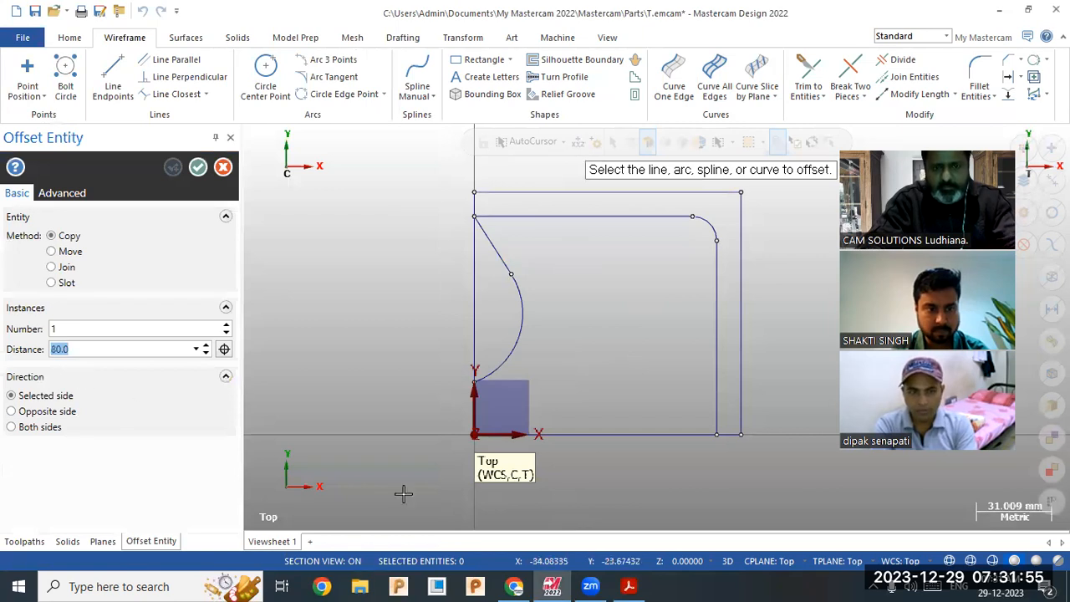
pyautogui.click(478, 330)
pyautogui.click(644, 349)
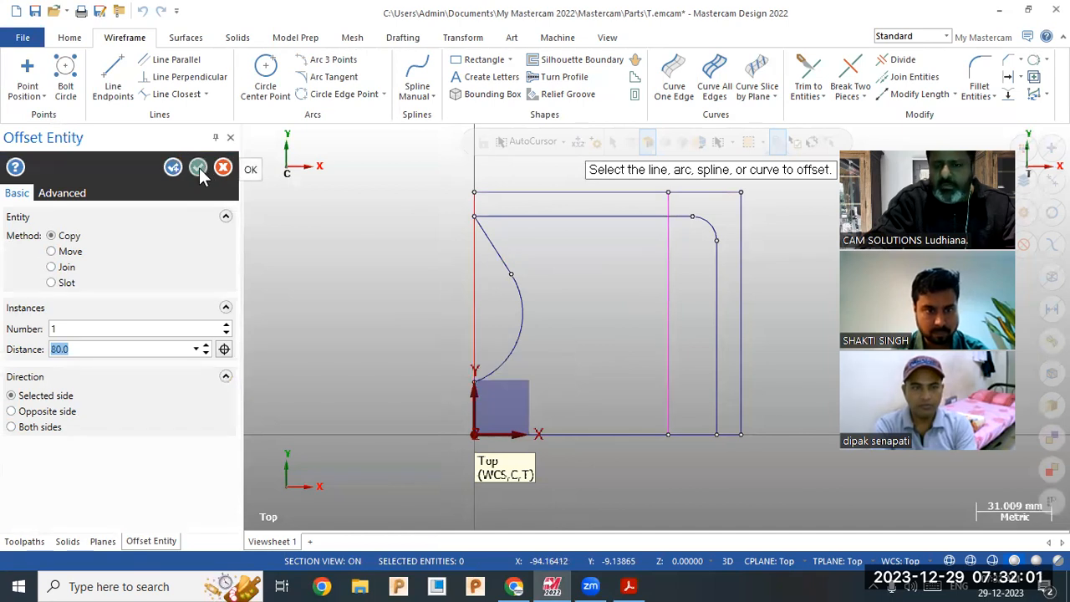
pyautogui.click(172, 169)
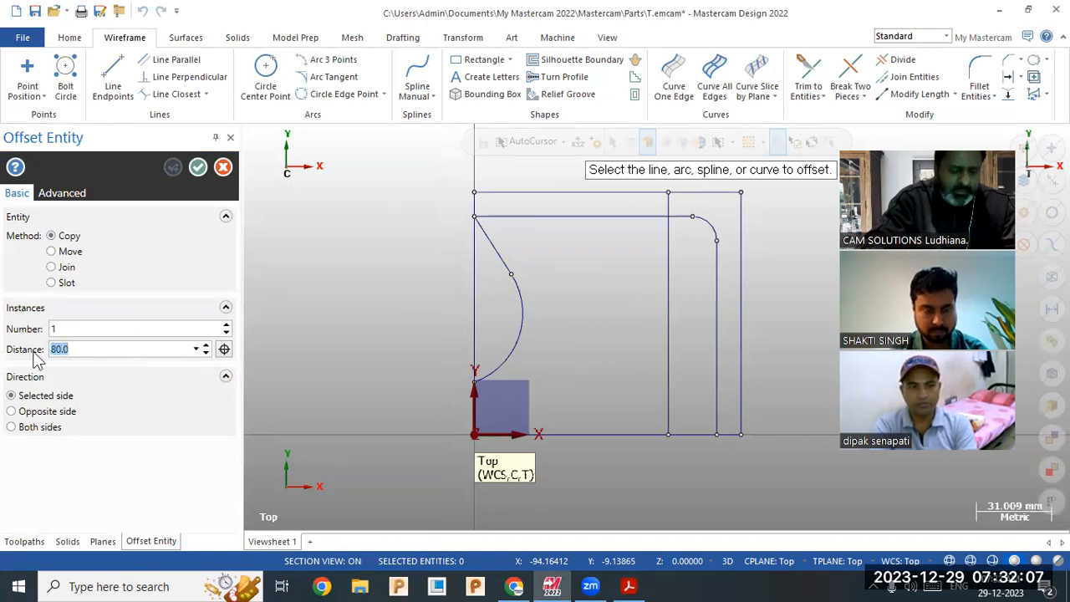
# Offset copies of the plate's bottom edge 75 mm and 20 mm upward, and finish the offsets
pyautogui.write('75')
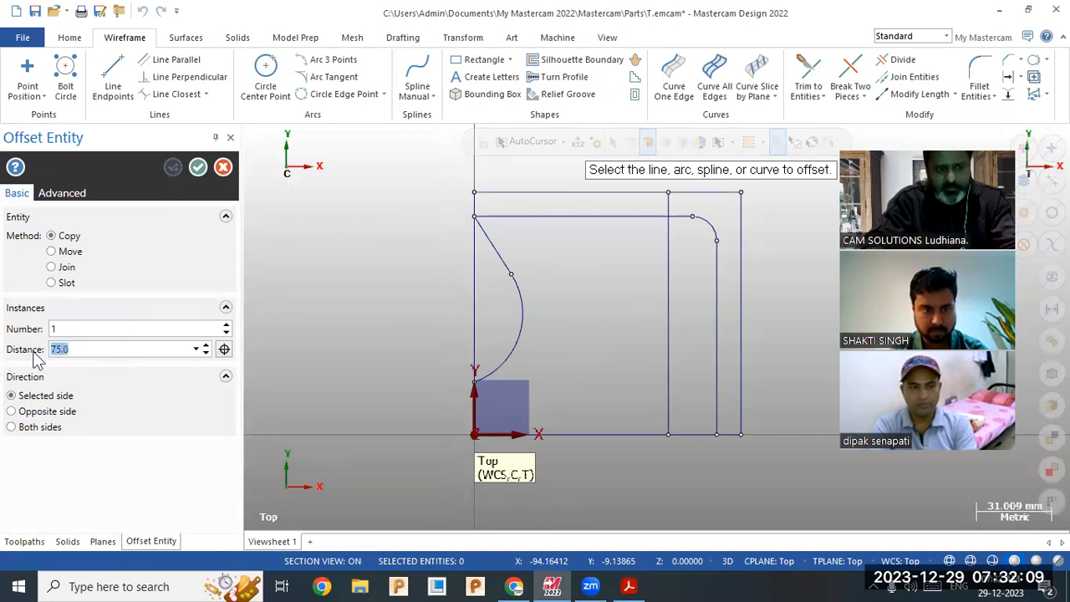
pyautogui.click(628, 436)
pyautogui.click(625, 361)
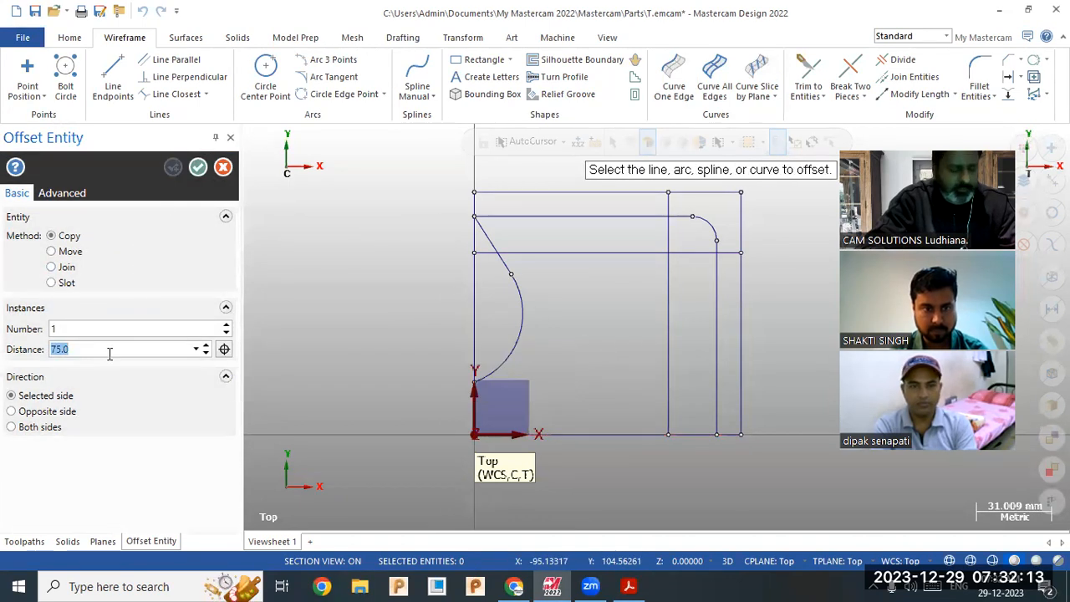
pyautogui.write('20')
pyautogui.press('Return')
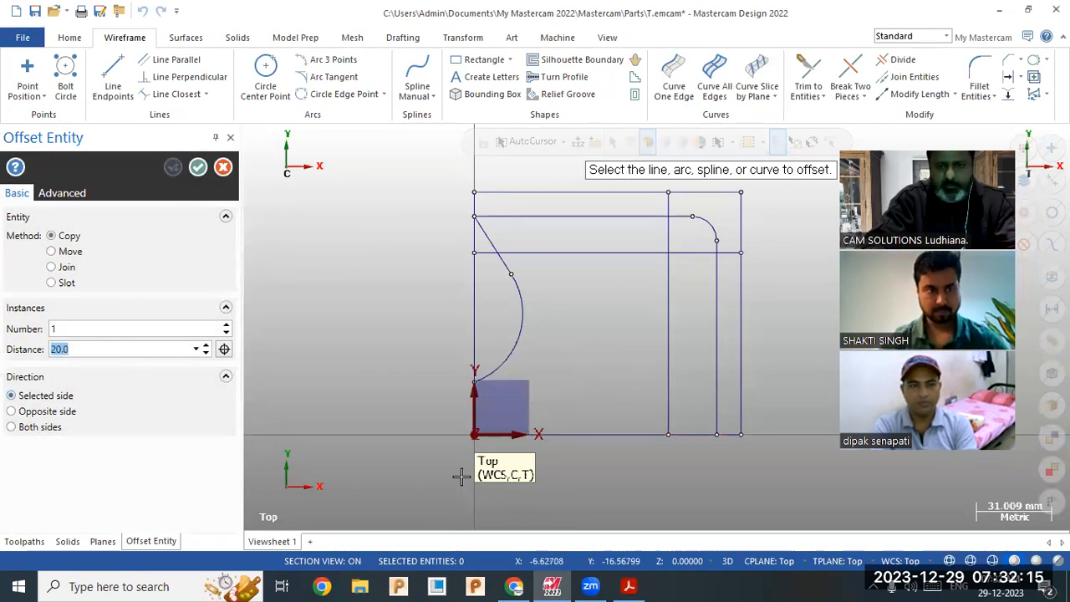
pyautogui.click(630, 435)
pyautogui.click(619, 390)
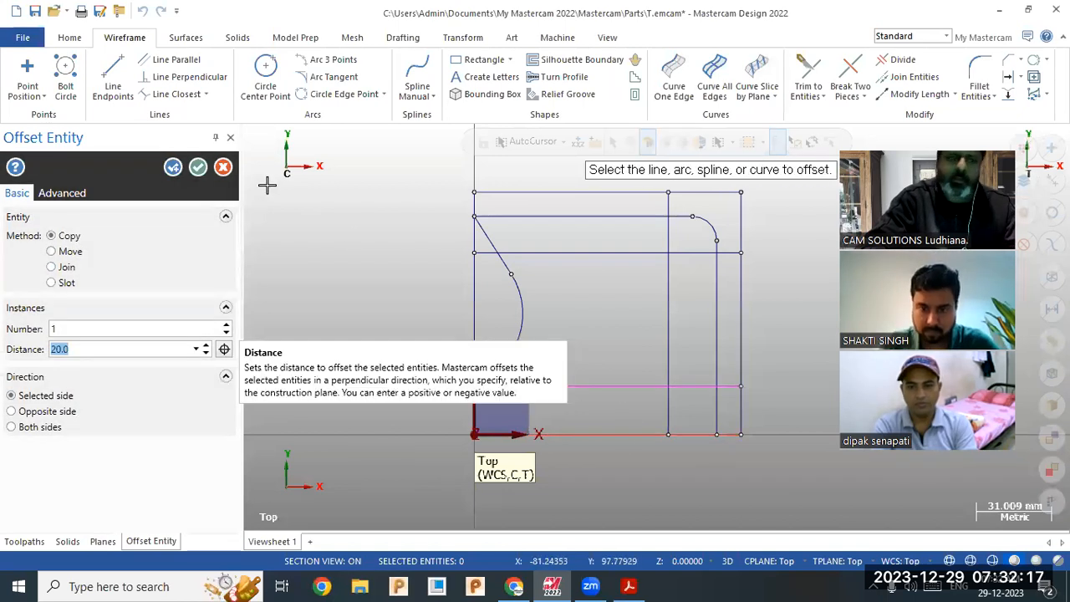
pyautogui.click(198, 167)
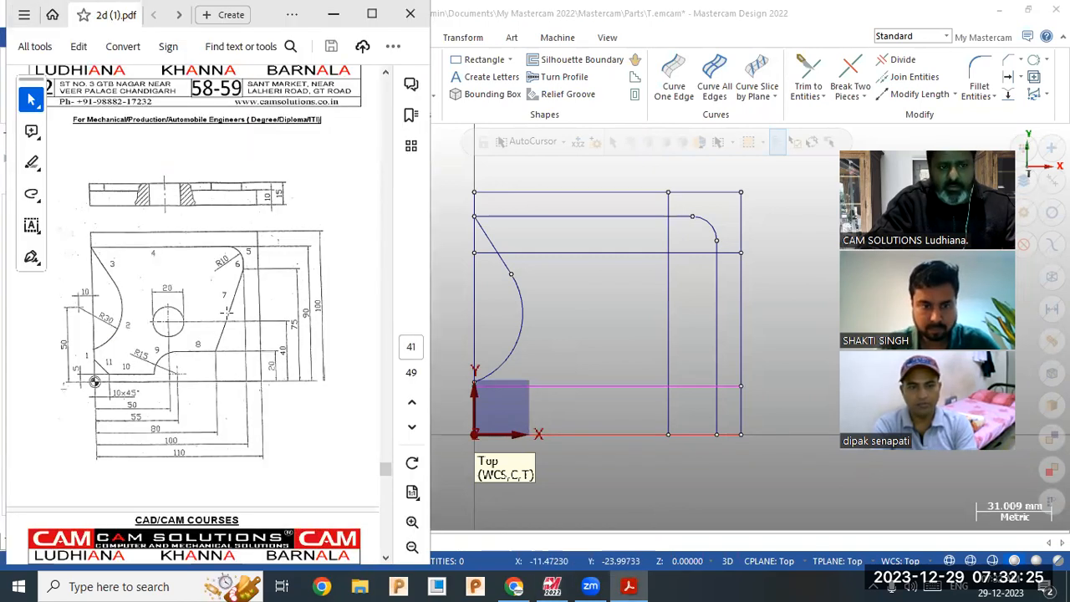
# Draw a line from the 75 mm line's intersection with the inner right line to the intersection of the 80 mm and 20 mm offset lines
pyautogui.click(628, 279)
pyautogui.click(120, 70)
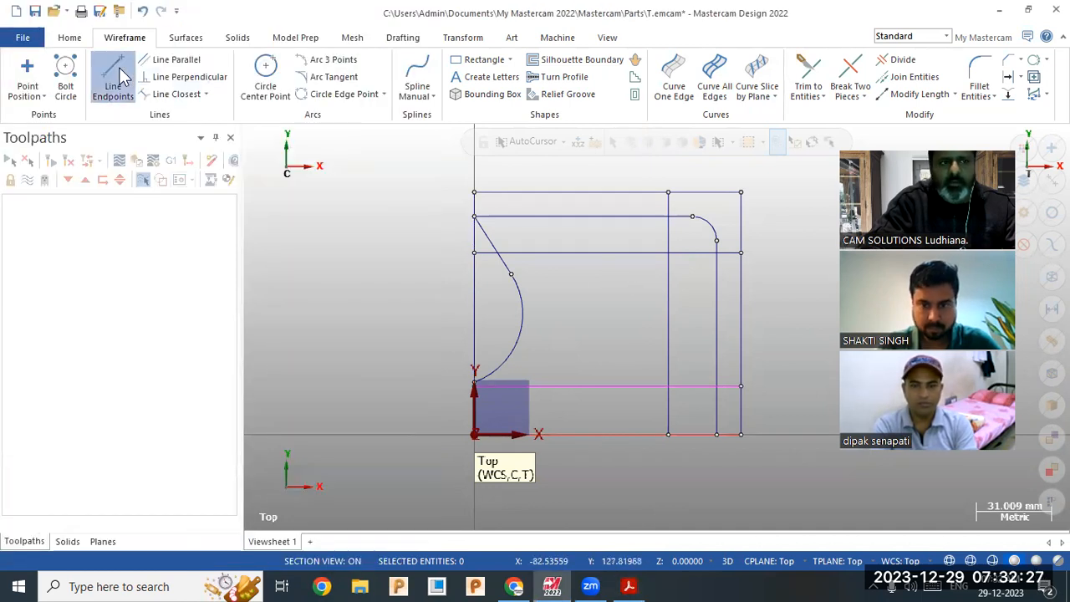
pyautogui.click(715, 253)
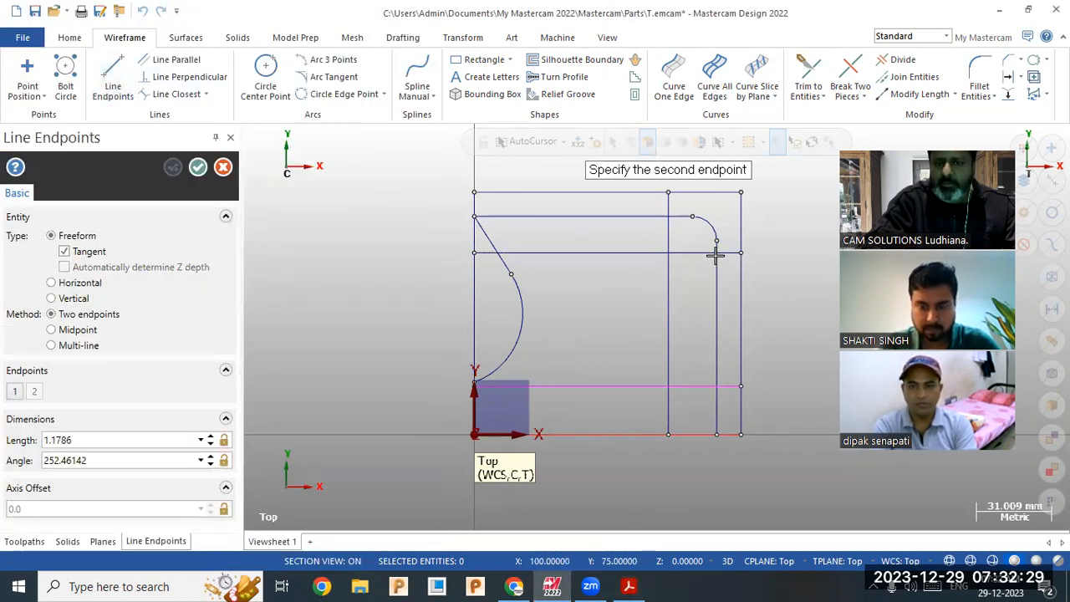
pyautogui.click(668, 385)
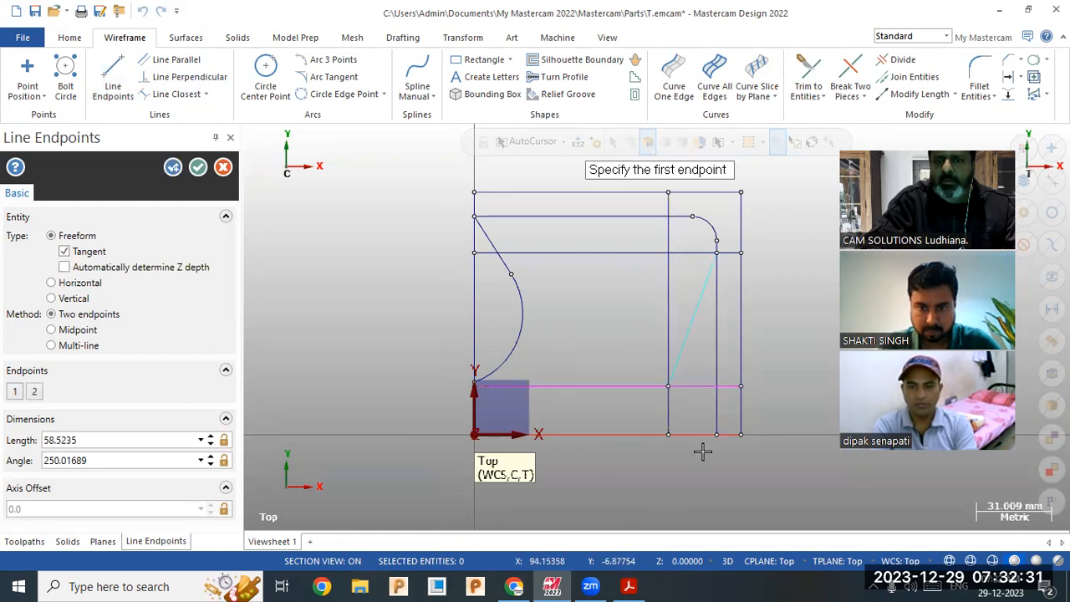
pyautogui.press('Escape')
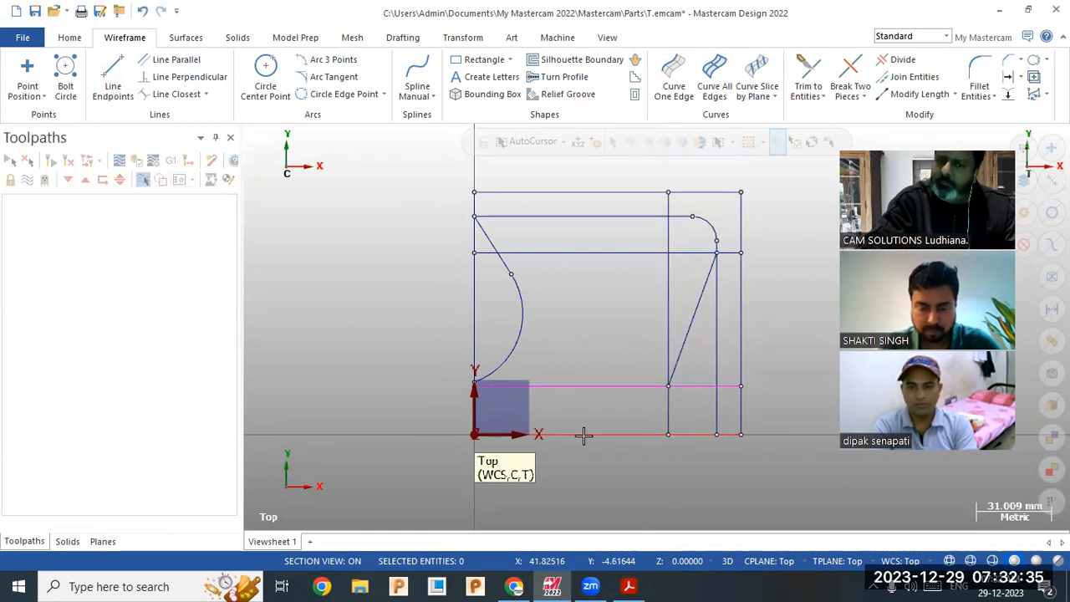
# Delete the vertical 80 mm and horizontal 75 mm offset construction lines
pyautogui.click(669, 303)
pyautogui.click(631, 254)
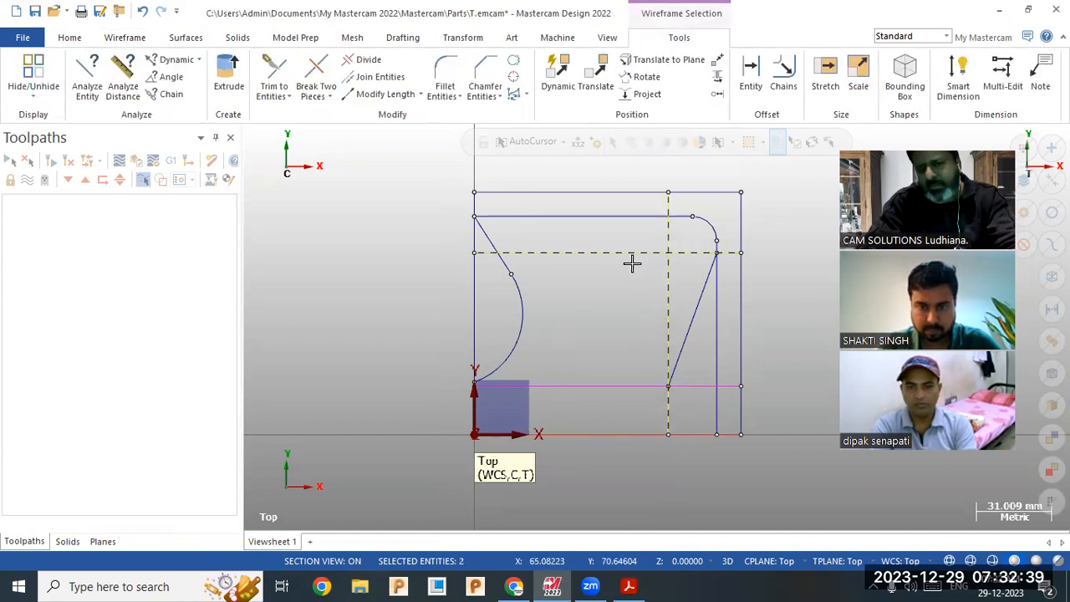
pyautogui.press('Delete')
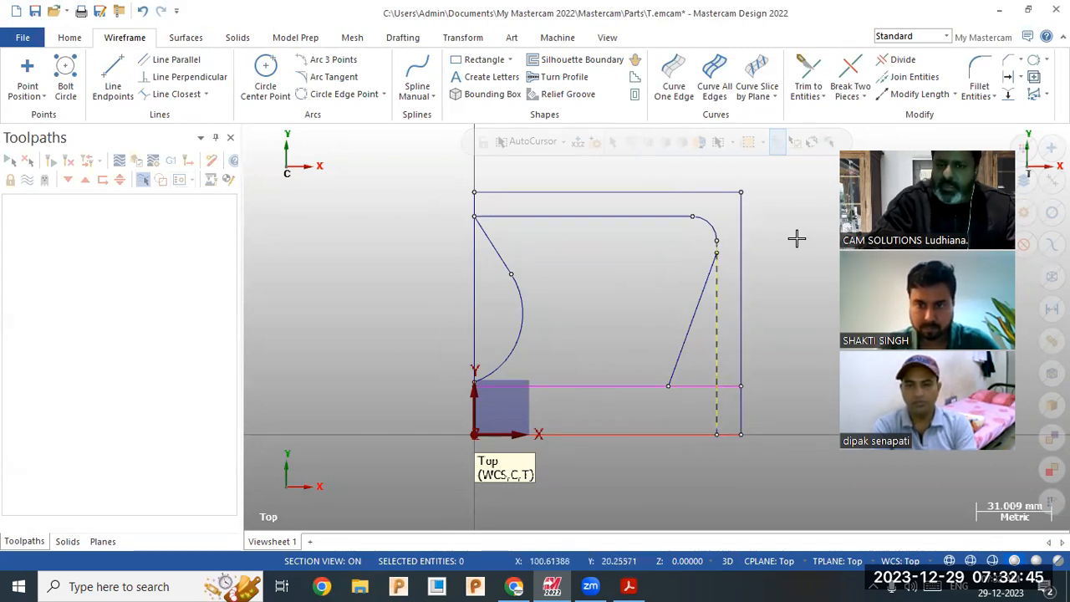
# Trim the inner right line below the slanted line's upper end and the 20 mm line beyond its lower end
pyautogui.click(900, 61)
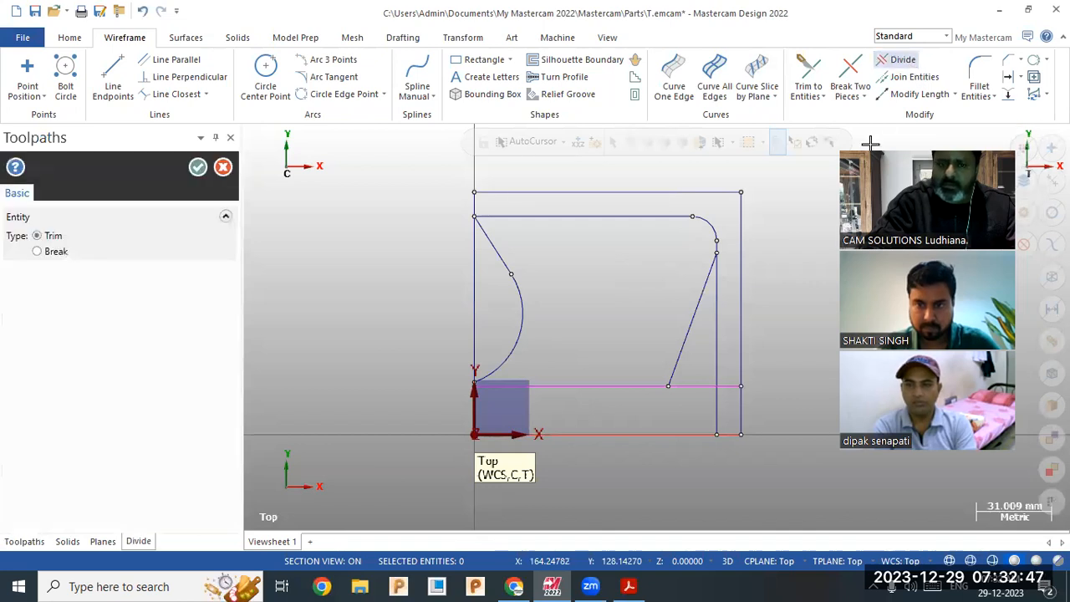
pyautogui.click(714, 404)
pyautogui.click(694, 385)
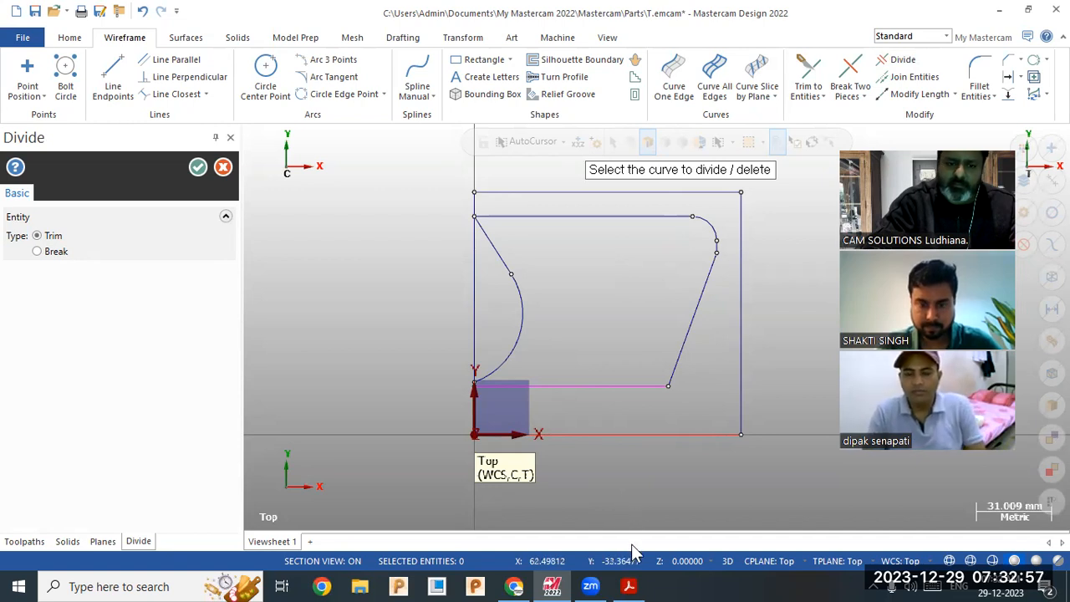
# Check 2d (1).pdf, and in Mastercam offset a copy of the plate's bottom edge 5 mm upward
pyautogui.click(628, 585)
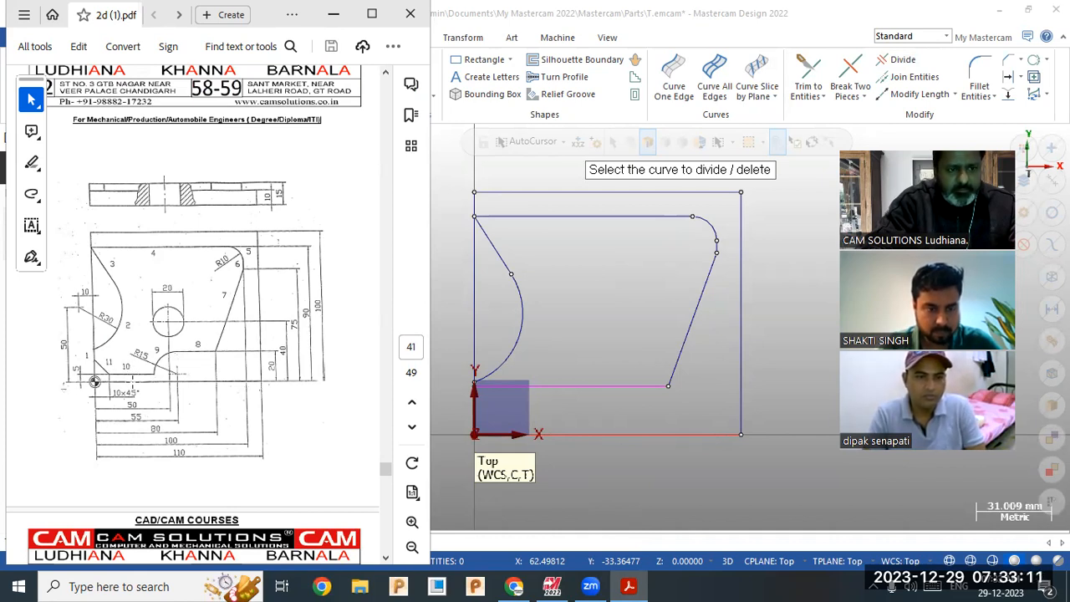
pyautogui.click(632, 476)
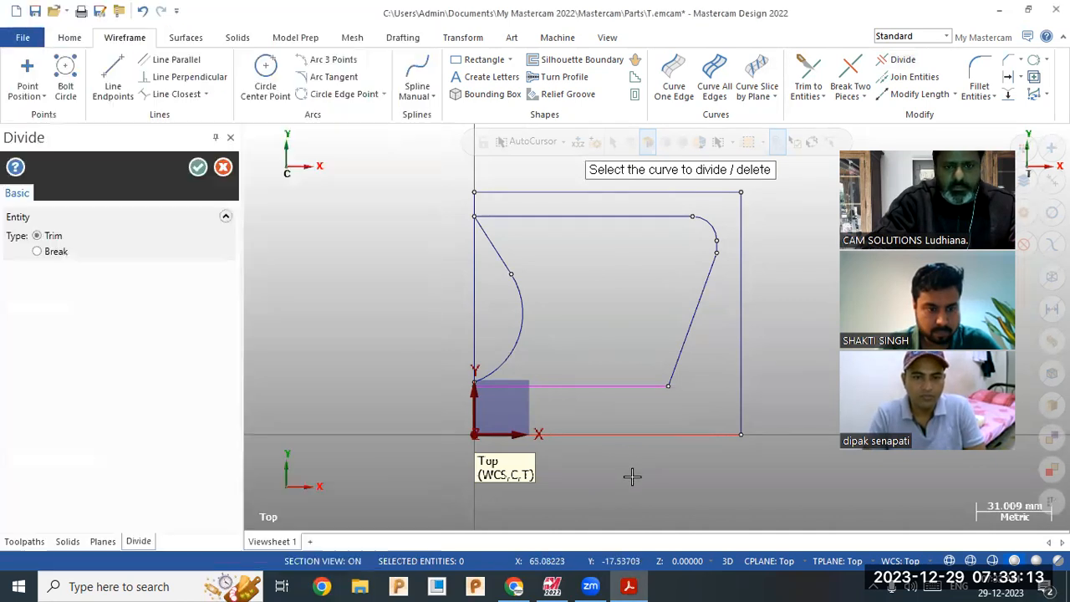
pyautogui.click(1008, 80)
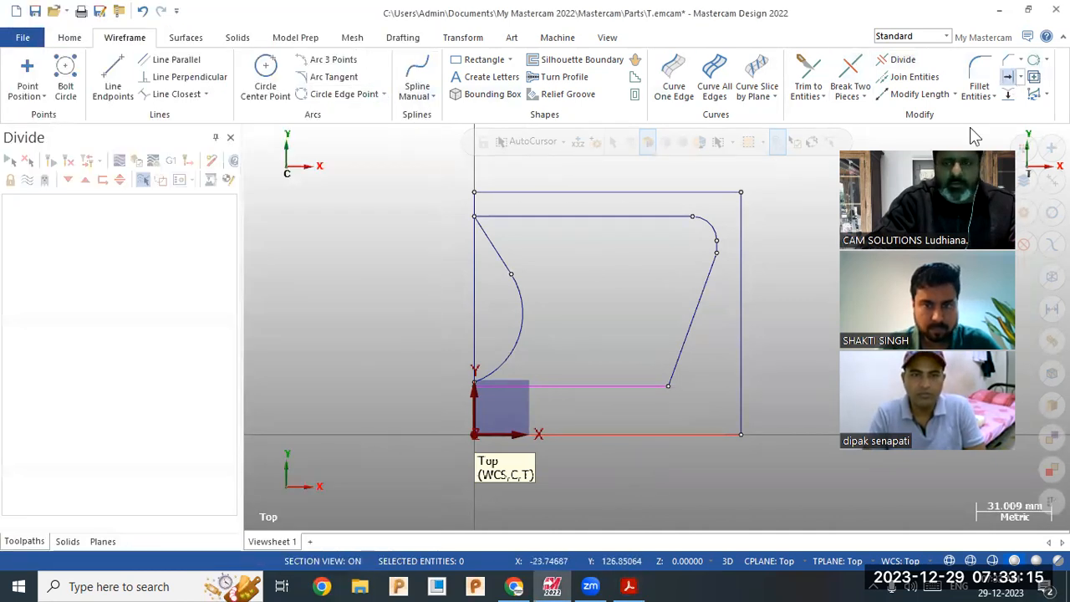
pyautogui.click(644, 434)
pyautogui.click(649, 416)
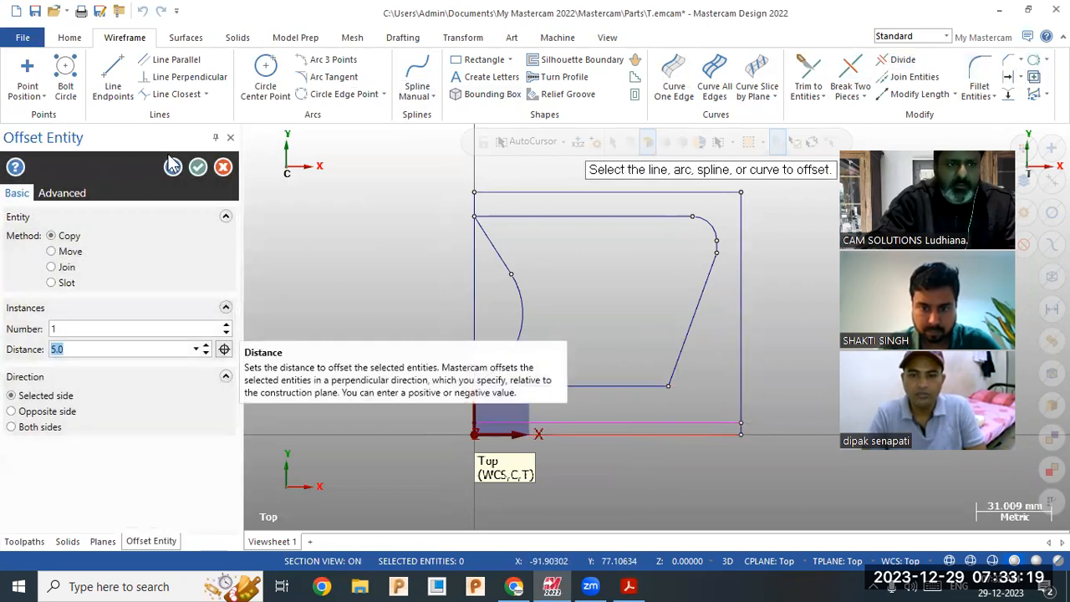
pyautogui.click(198, 166)
# Draw a 15 mm radius circle centred at the midpoint of the 5 mm offset line
pyautogui.click(265, 72)
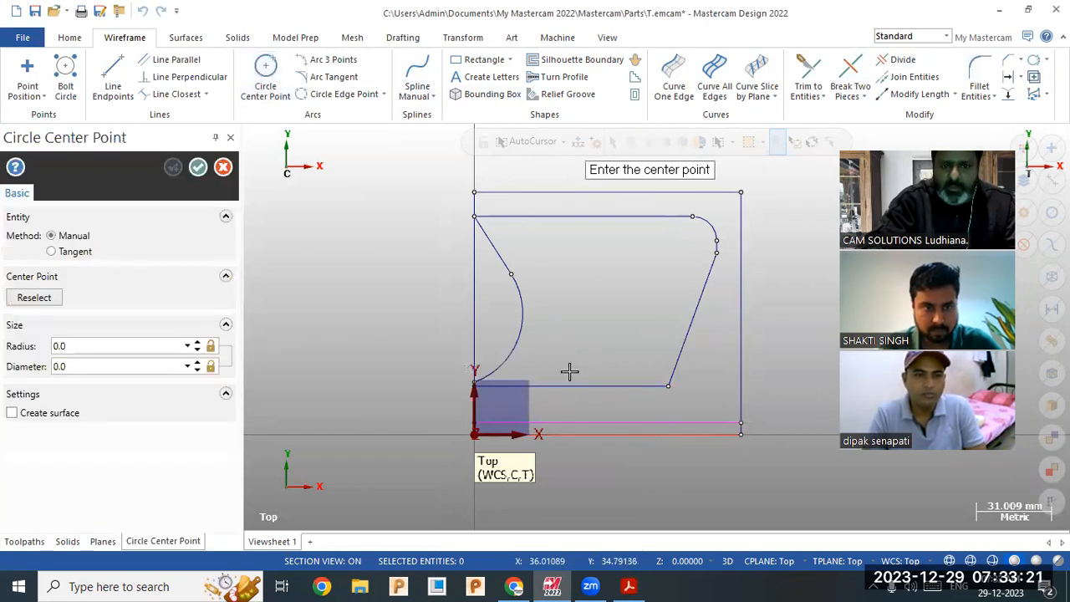
pyautogui.click(607, 424)
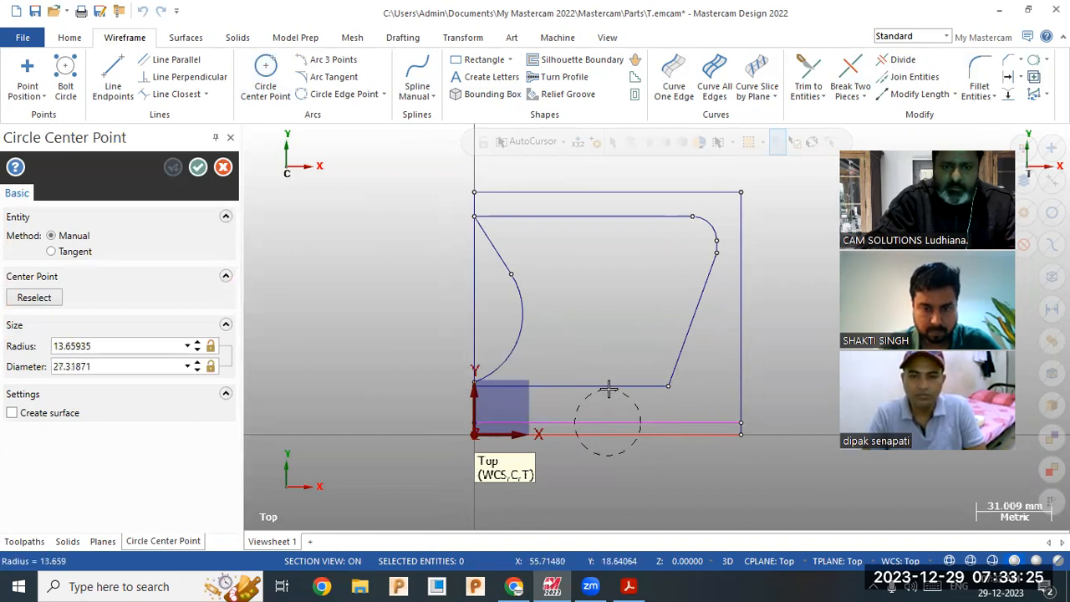
pyautogui.click(607, 387)
pyautogui.click(110, 351)
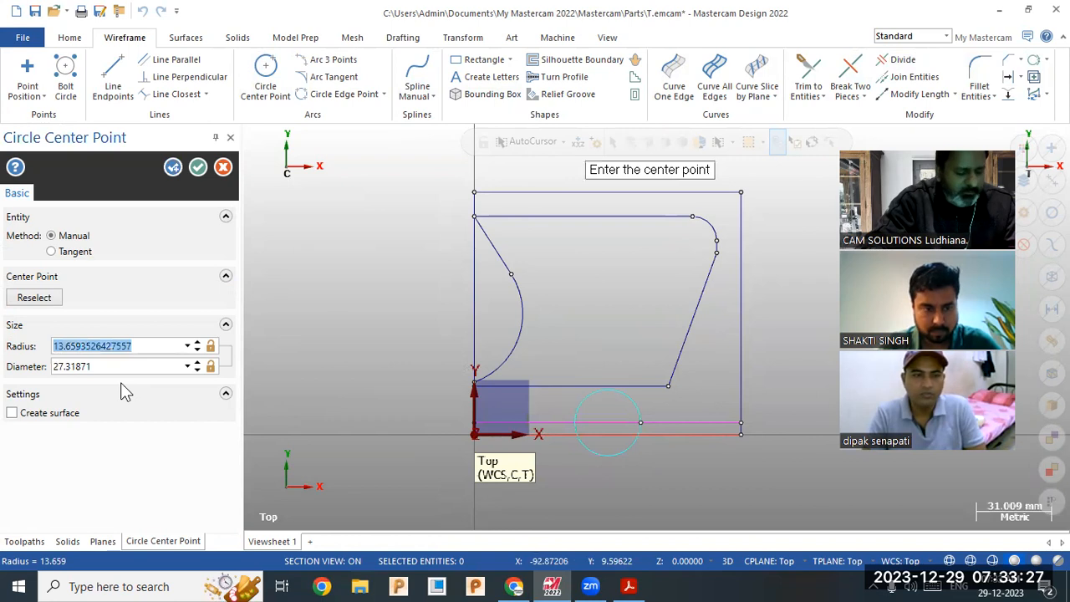
pyautogui.write('15.0')
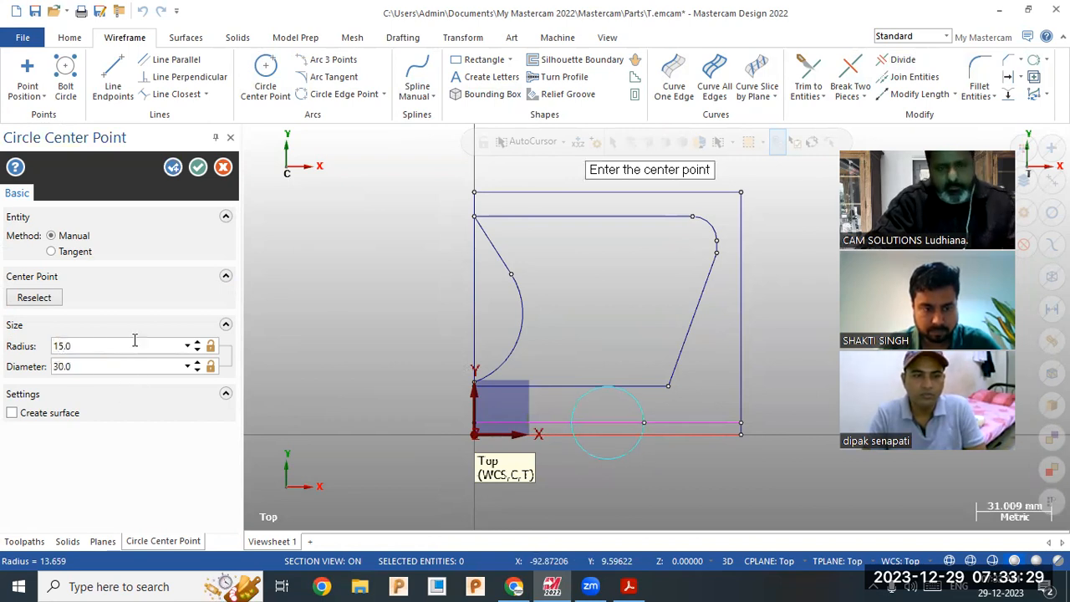
pyautogui.click(171, 171)
pyautogui.click(199, 171)
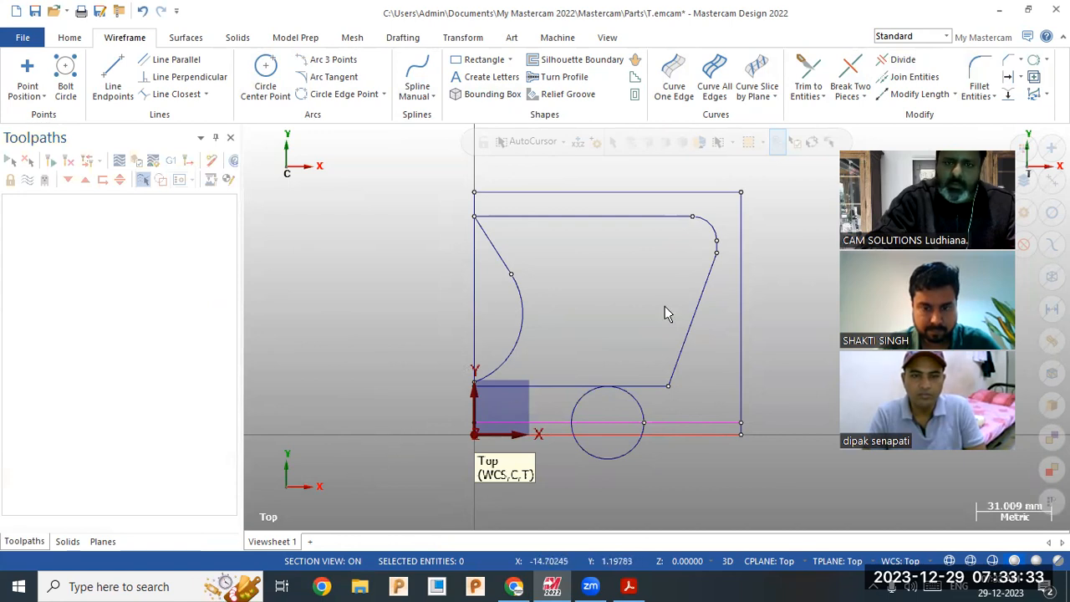
# Trim the 20 mm line to the circle's top point, then try trimming the circle's right side and undo that trim
pyautogui.click(901, 60)
pyautogui.click(549, 385)
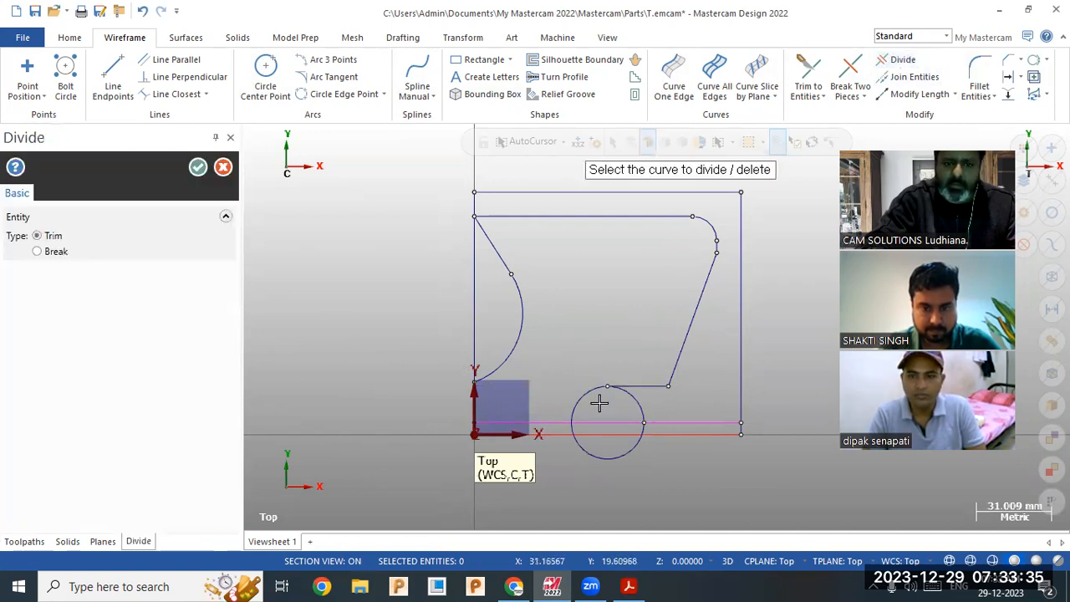
pyautogui.click(638, 413)
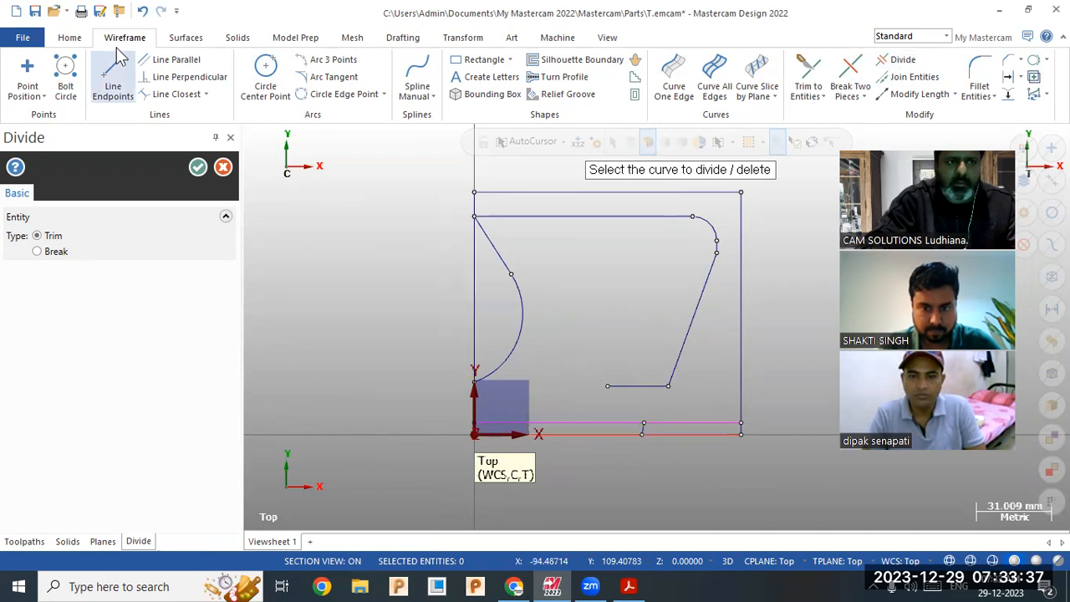
pyautogui.click(142, 11)
# Trim the 15 mm radius circle down to its upper-left quarter arc between the 5 mm and 20 mm lines
pyautogui.scroll(1, 644, 361)
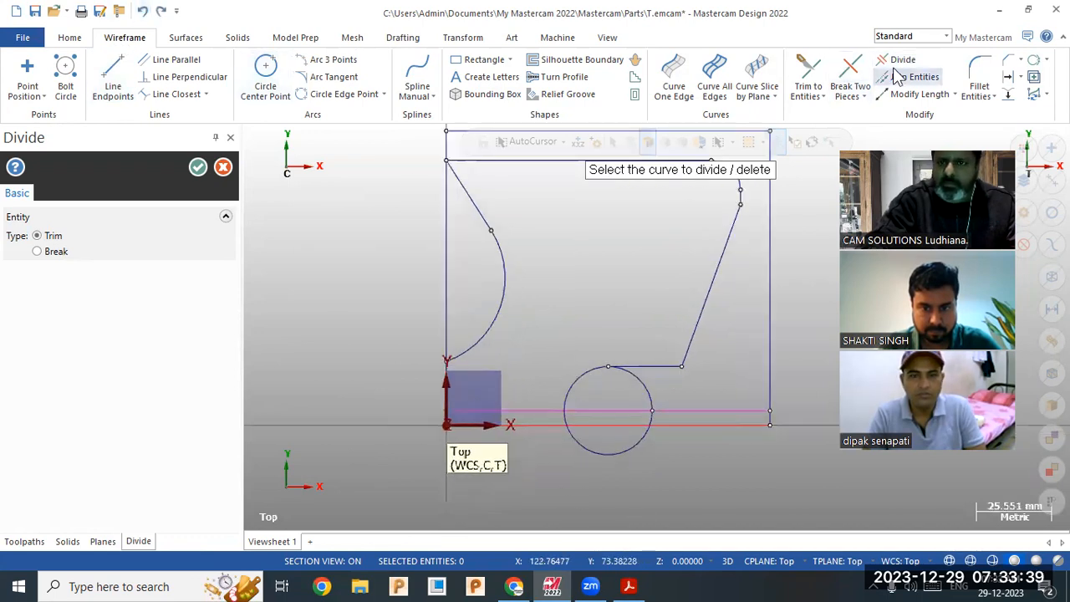
pyautogui.scroll(3, 681, 435)
pyautogui.click(636, 404)
pyautogui.click(616, 455)
pyautogui.click(467, 405)
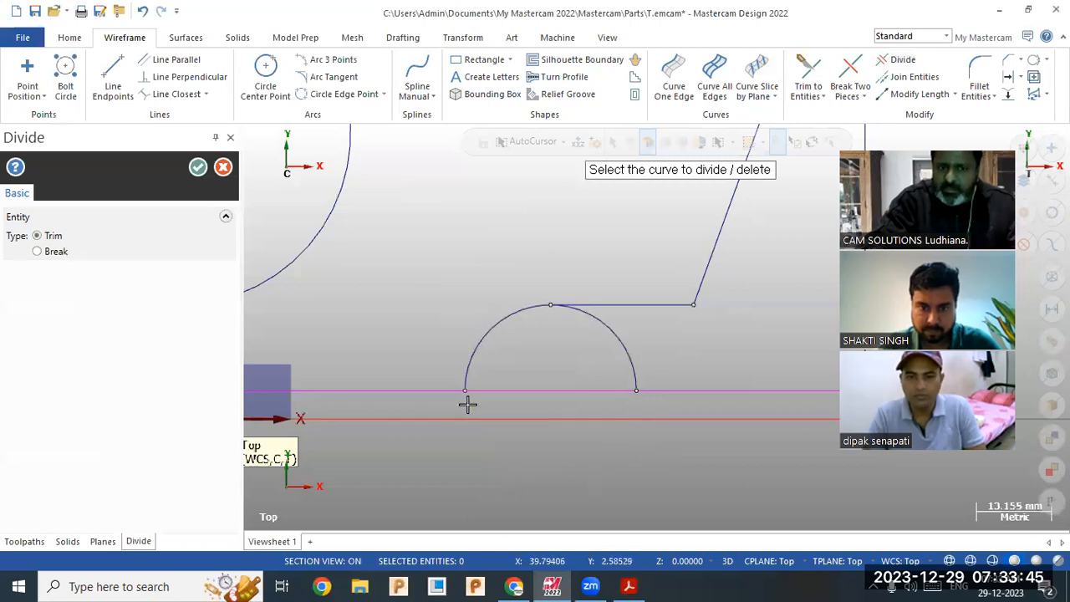
pyautogui.click(623, 337)
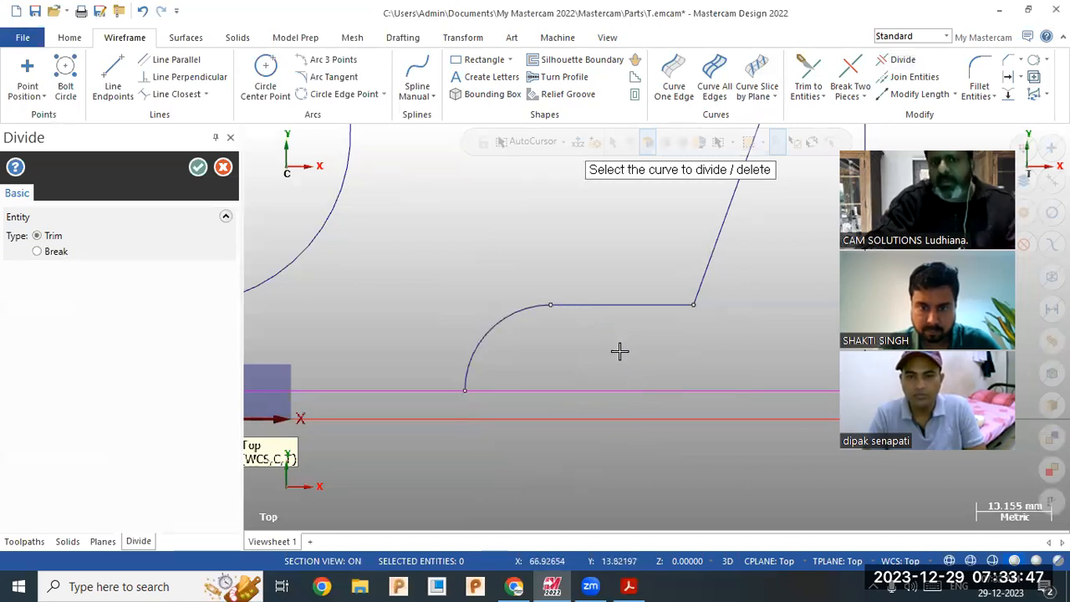
# Trim away the part of the 5 mm offset line to the right of the quarter arc
pyautogui.scroll(-2, 619, 351)
pyautogui.scroll(-1, 568, 373)
pyautogui.click(643, 376)
pyautogui.scroll(1, 559, 452)
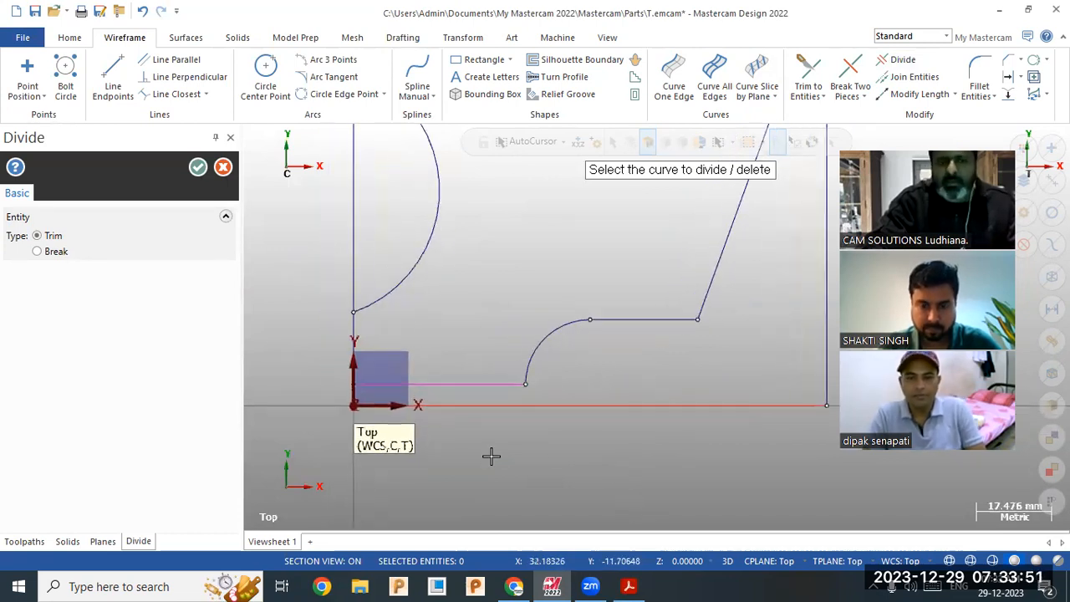
pyautogui.scroll(-5, 483, 468)
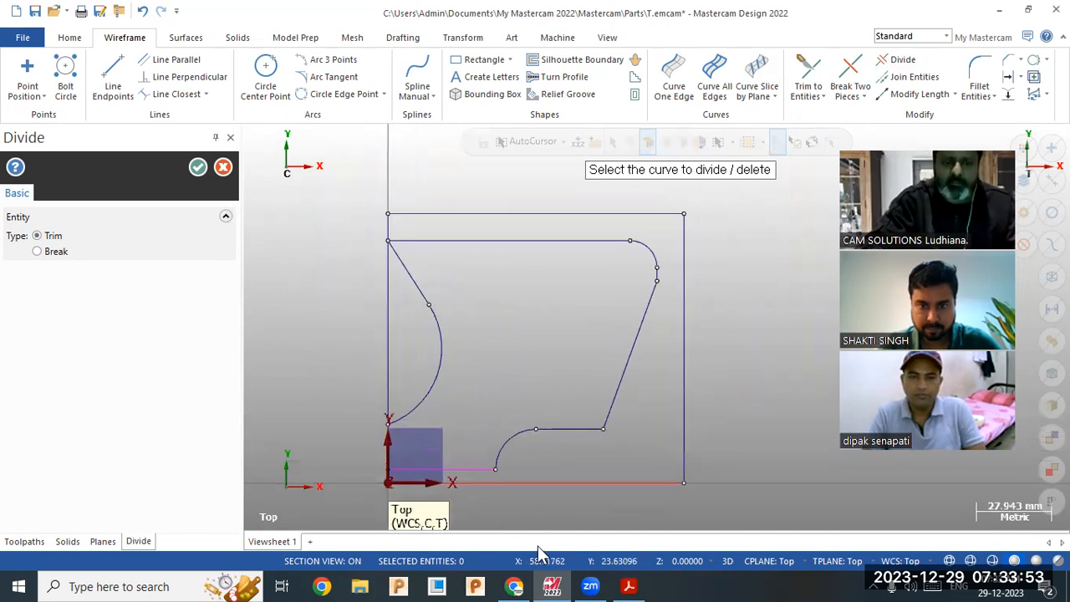
# Check 2d (1).pdf, and in Mastercam chamfer the corner between the plate's left edge and the 5 mm line, 10 mm at 45°
pyautogui.click(628, 586)
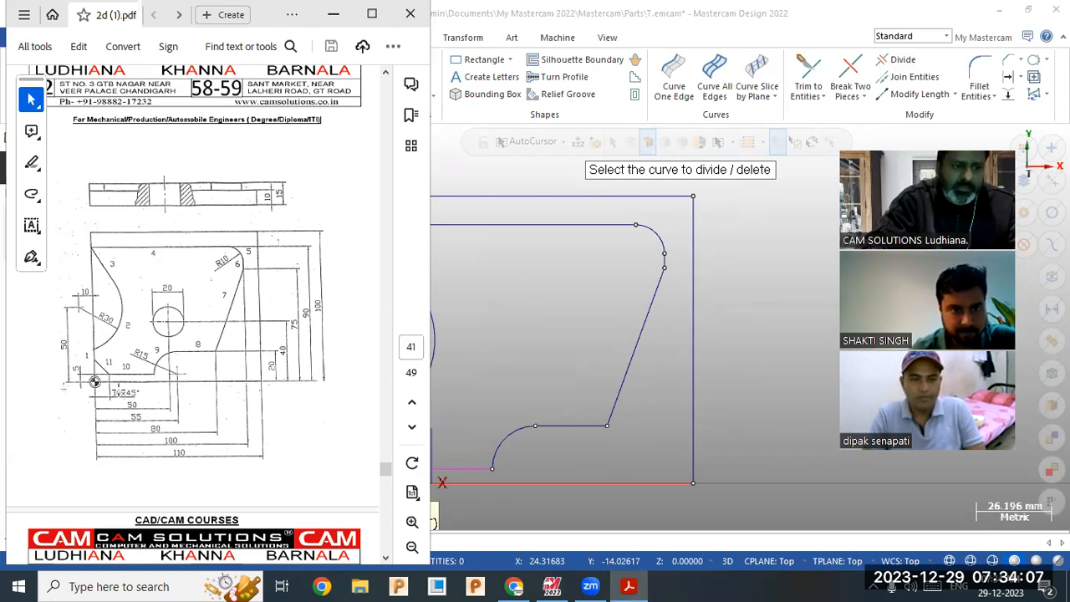
pyautogui.click(619, 363)
pyautogui.scroll(-3, 672, 353)
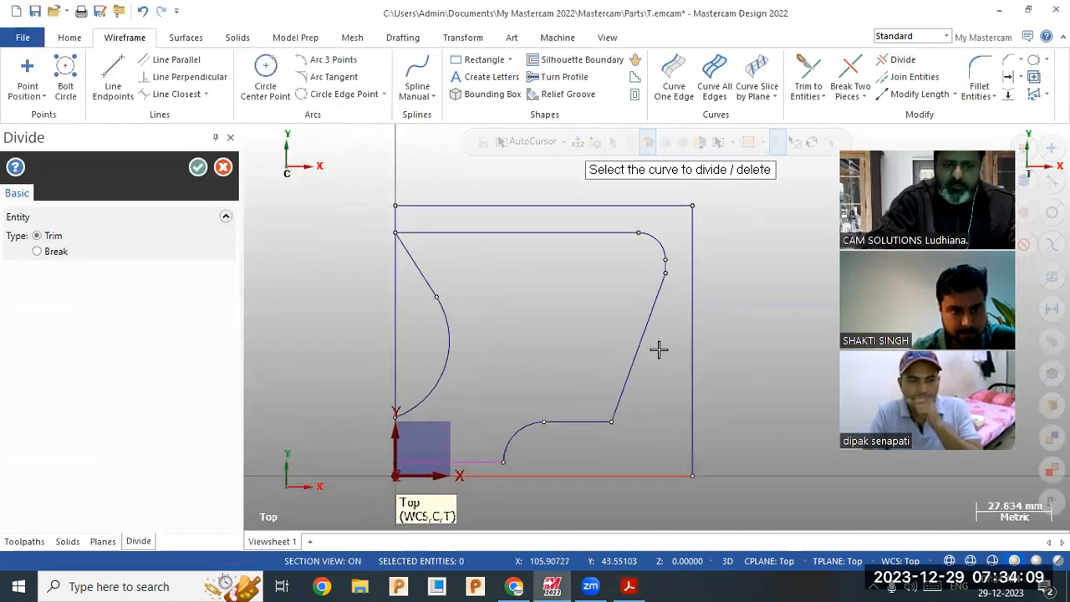
pyautogui.scroll(6, 444, 448)
pyautogui.scroll(1, 422, 462)
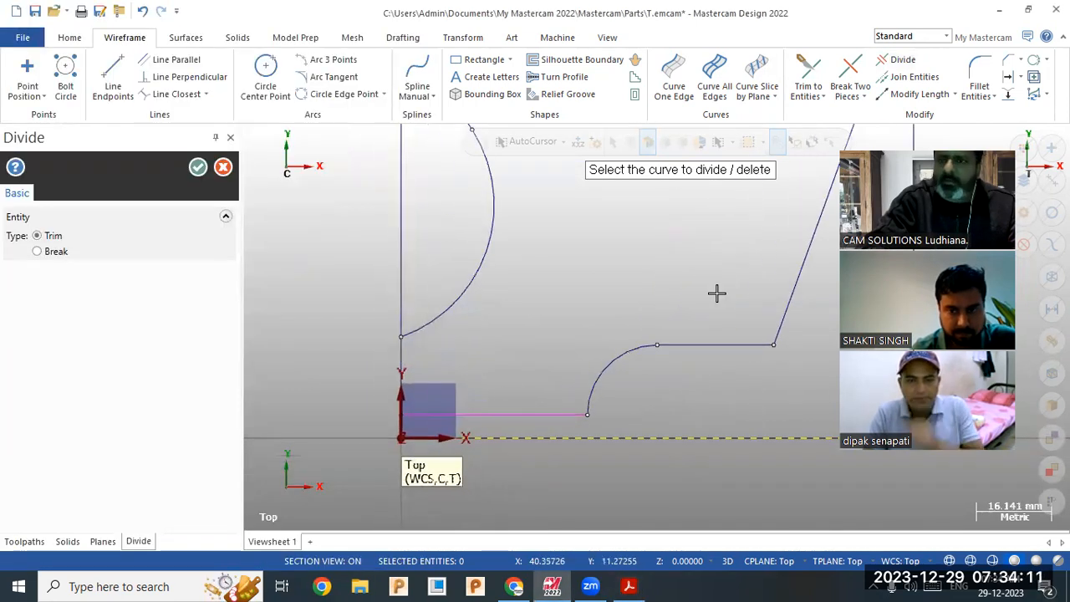
pyautogui.click(1009, 69)
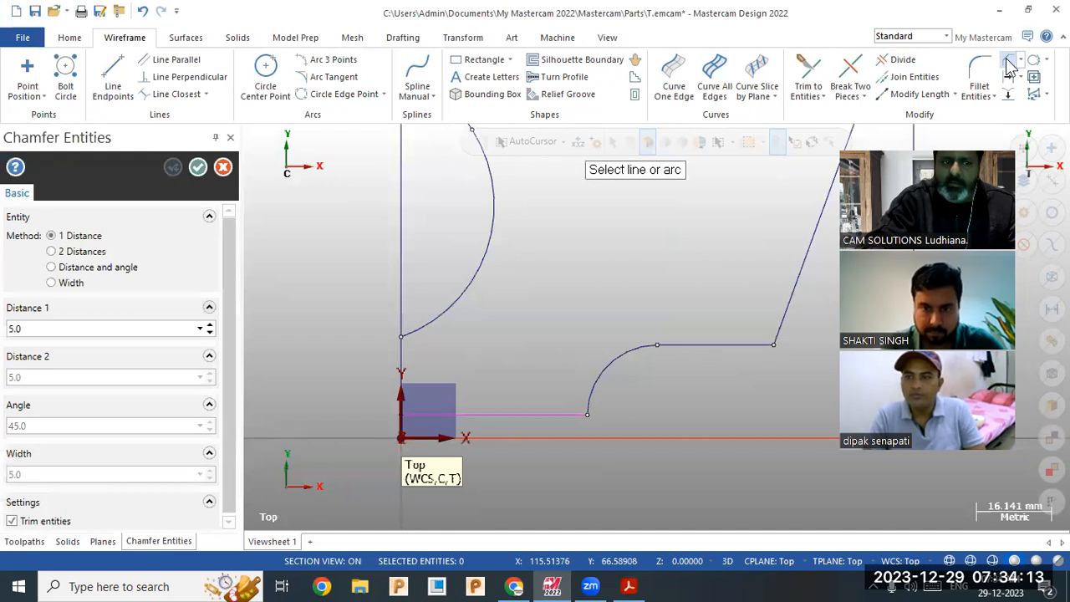
pyautogui.click(81, 269)
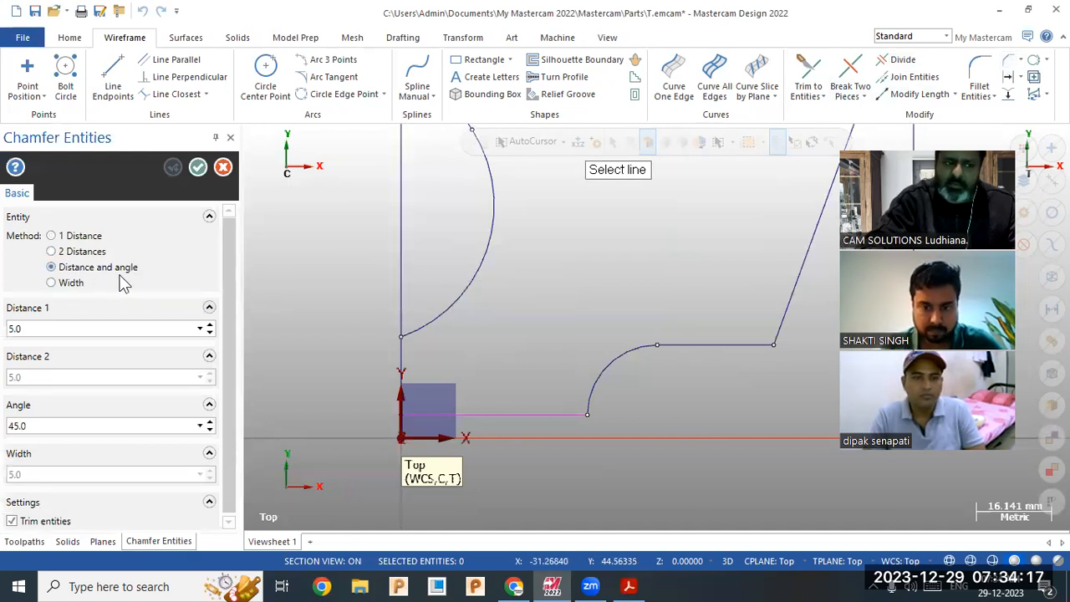
pyautogui.write('10.0')
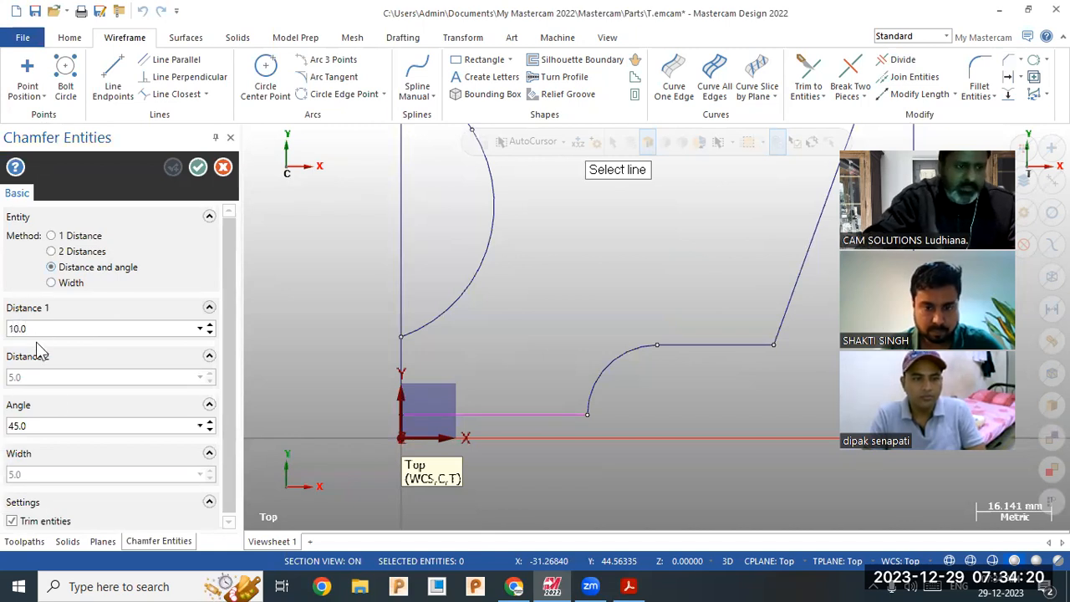
pyautogui.doubleClick(65, 426)
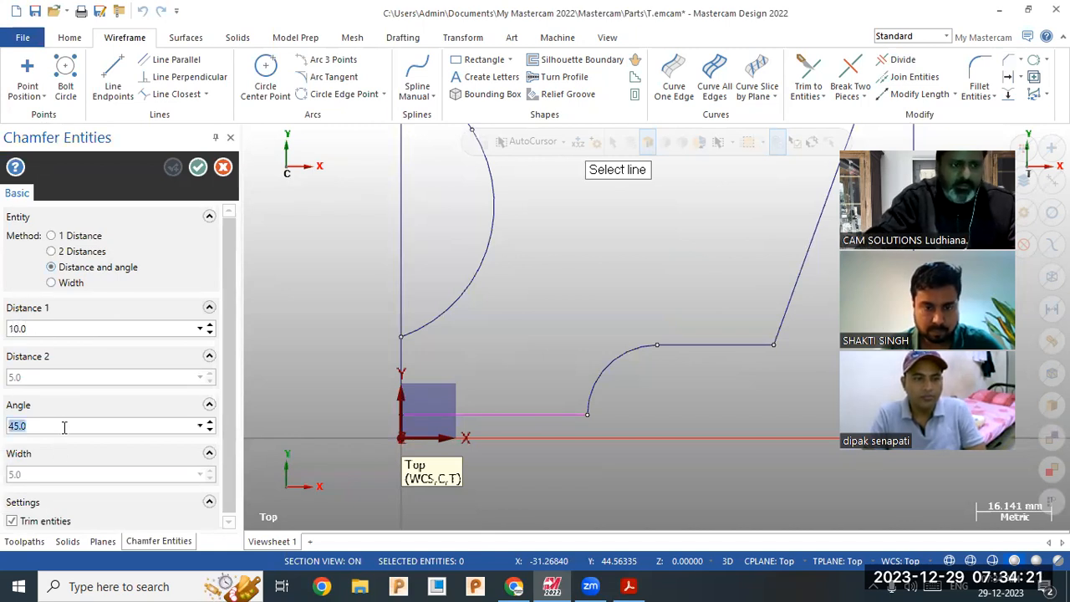
pyautogui.click(403, 372)
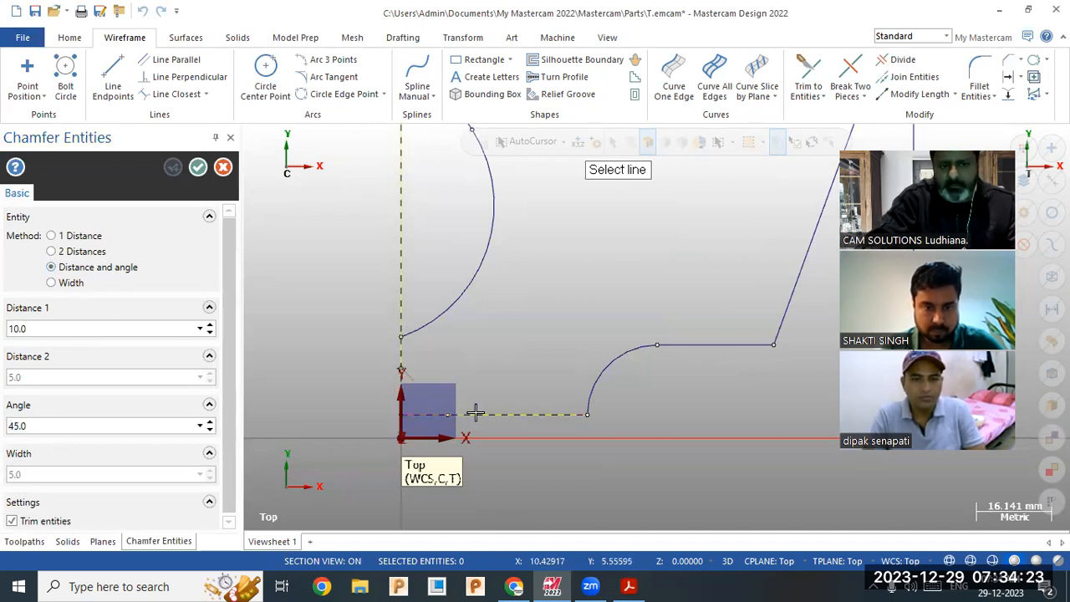
pyautogui.click(473, 412)
pyautogui.click(197, 167)
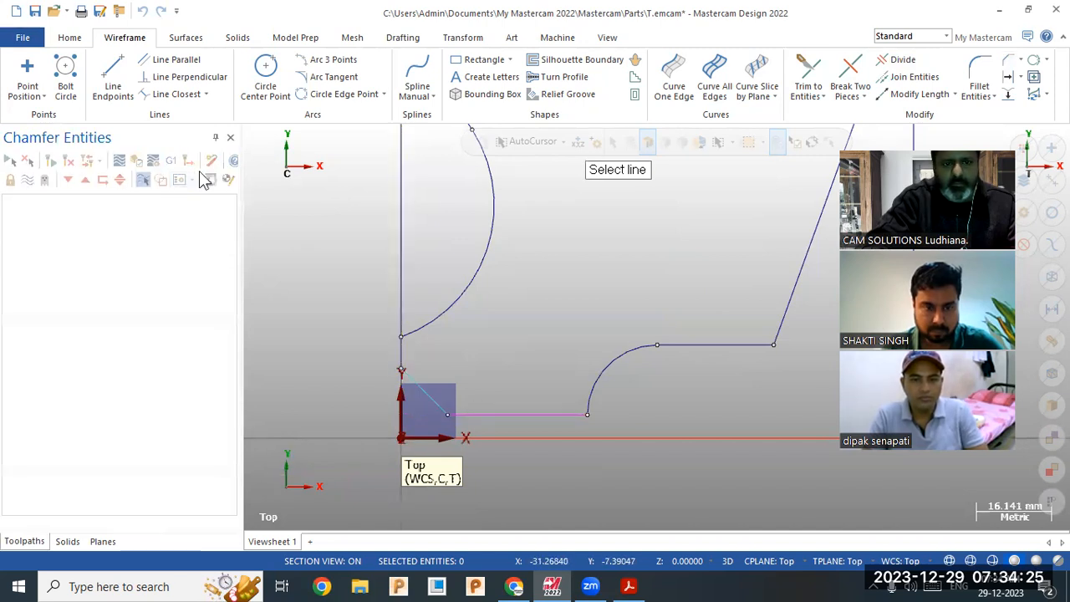
# Draw a 15 mm vertical line from the chamfer's upper end down to the origin to restore the plate's left edge
pyautogui.scroll(2, 327, 411)
pyautogui.scroll(3, 368, 464)
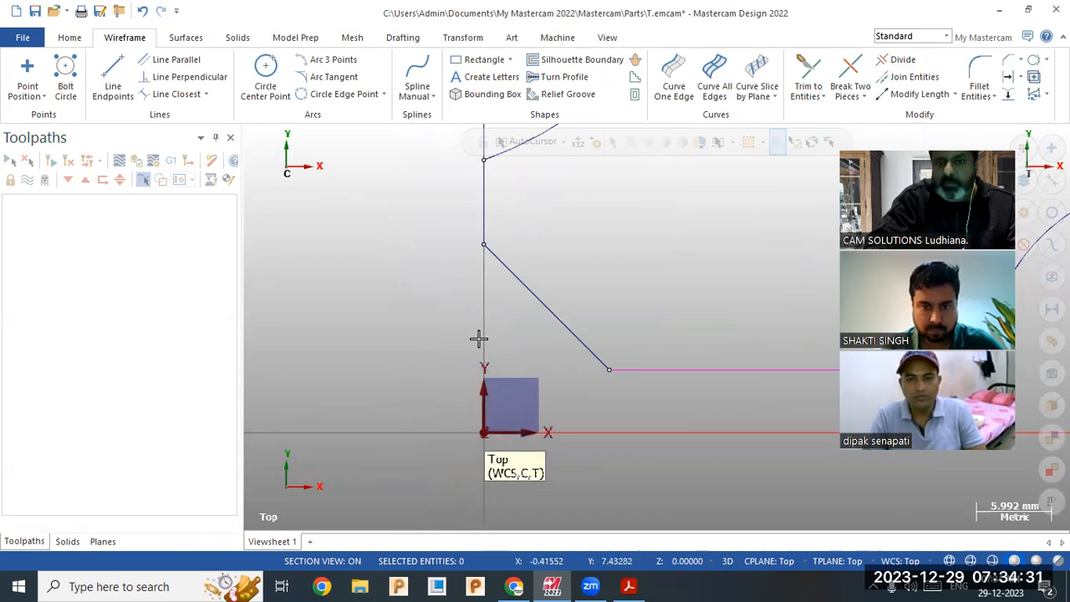
pyautogui.click(113, 80)
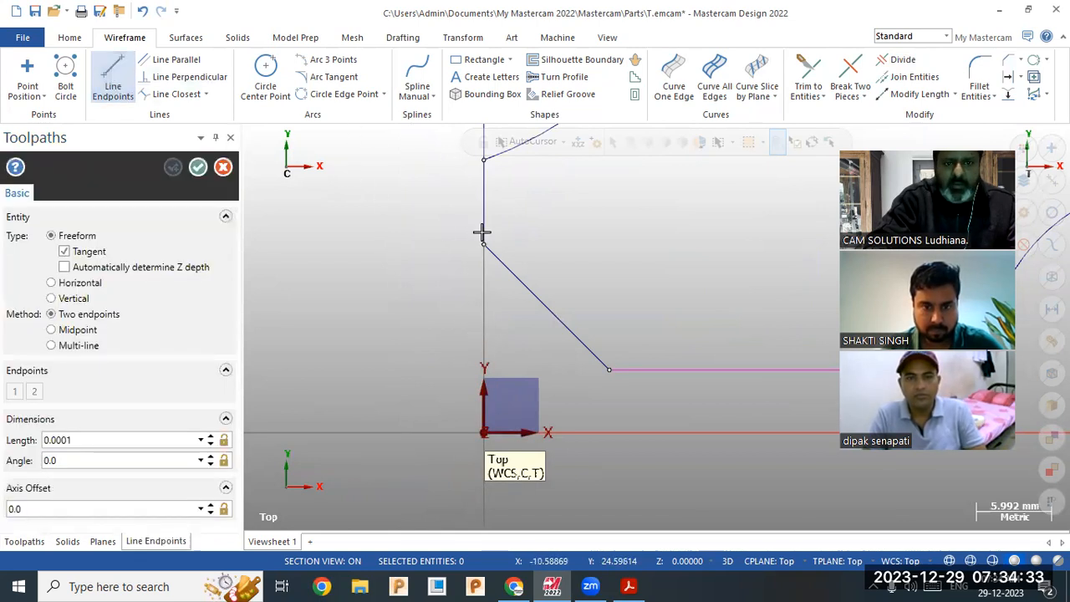
pyautogui.click(483, 244)
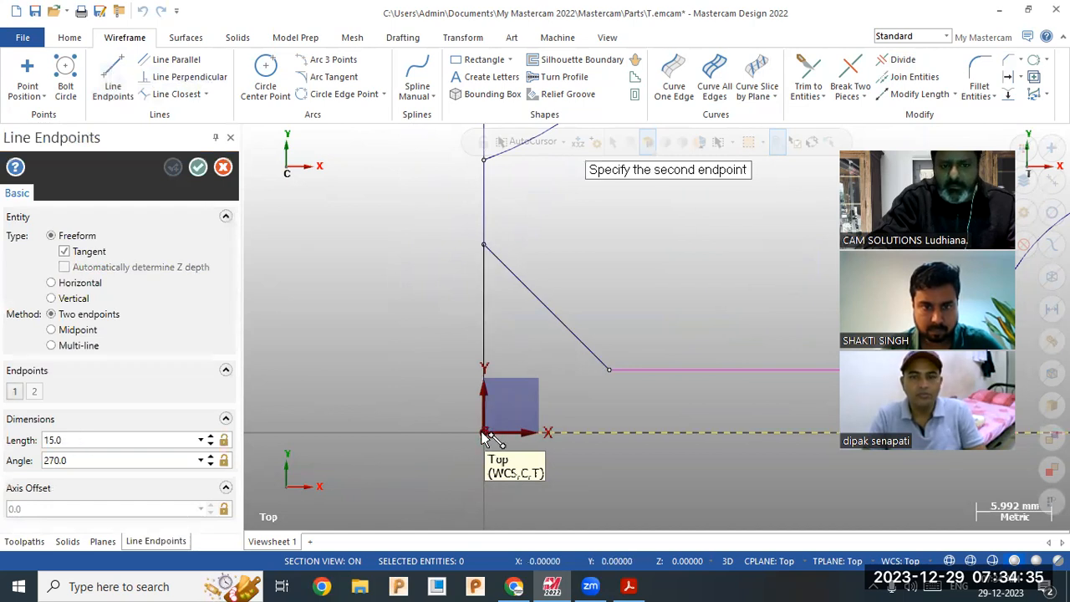
pyautogui.click(483, 433)
pyautogui.press('Escape')
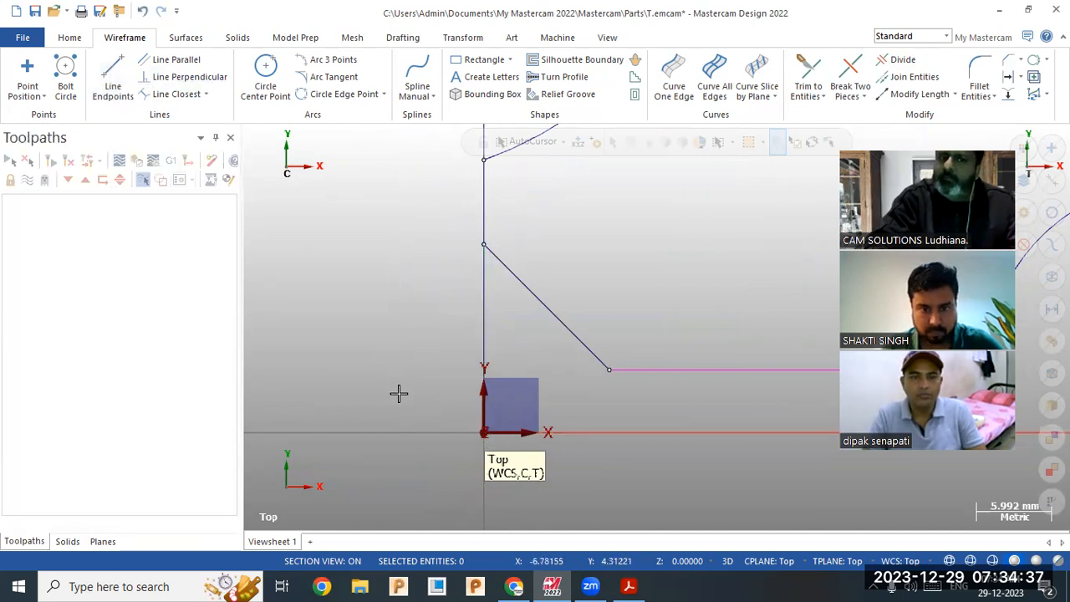
pyautogui.scroll(-3, 398, 393)
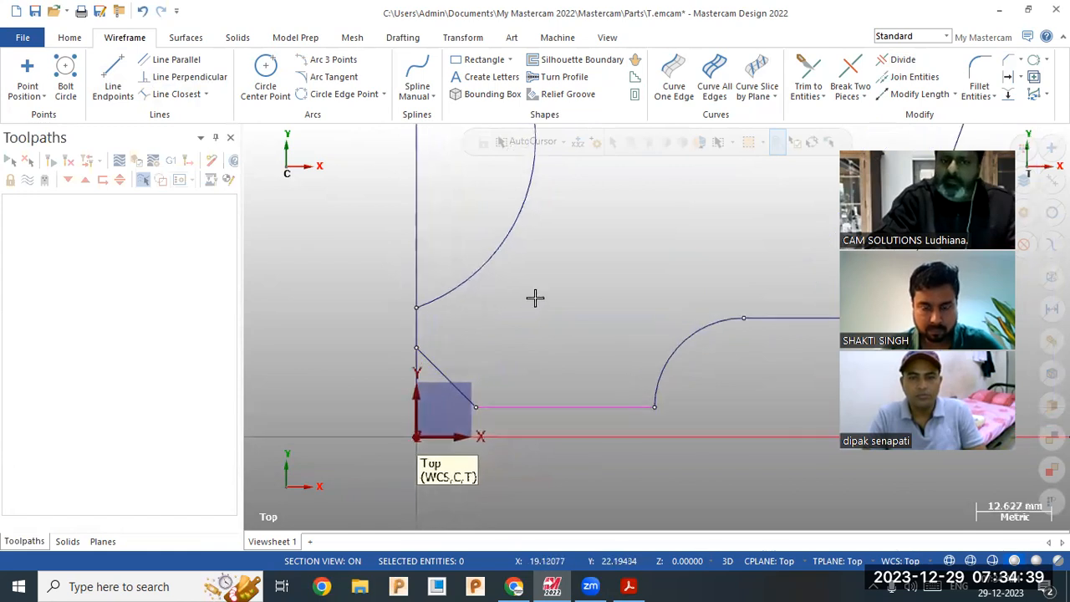
# Join the two collinear segments of the plate's left edge into one line and select it to check it
pyautogui.click(911, 77)
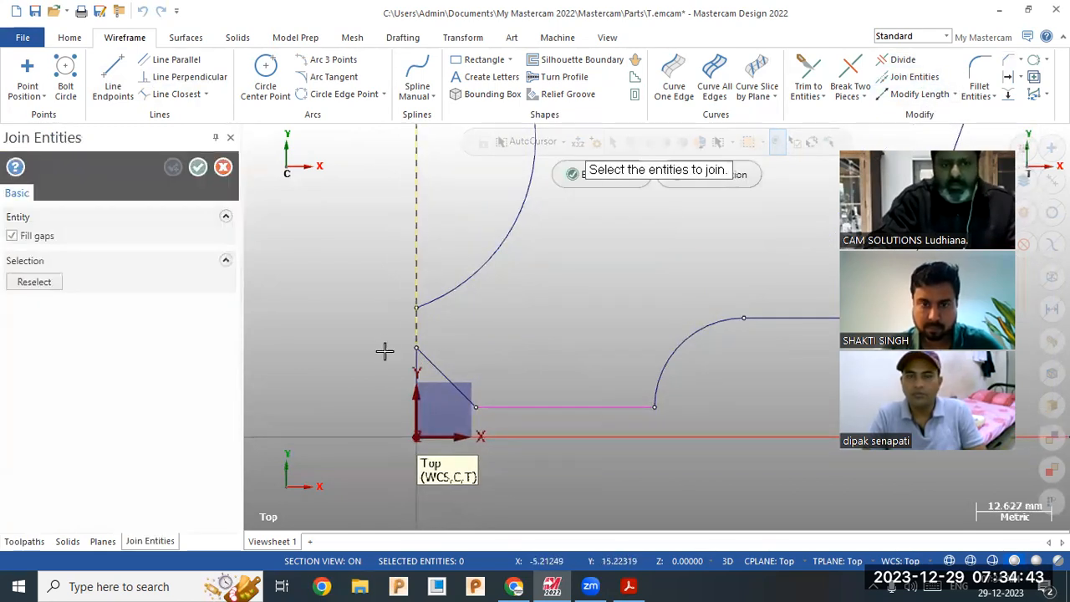
pyautogui.scroll(2, 342, 403)
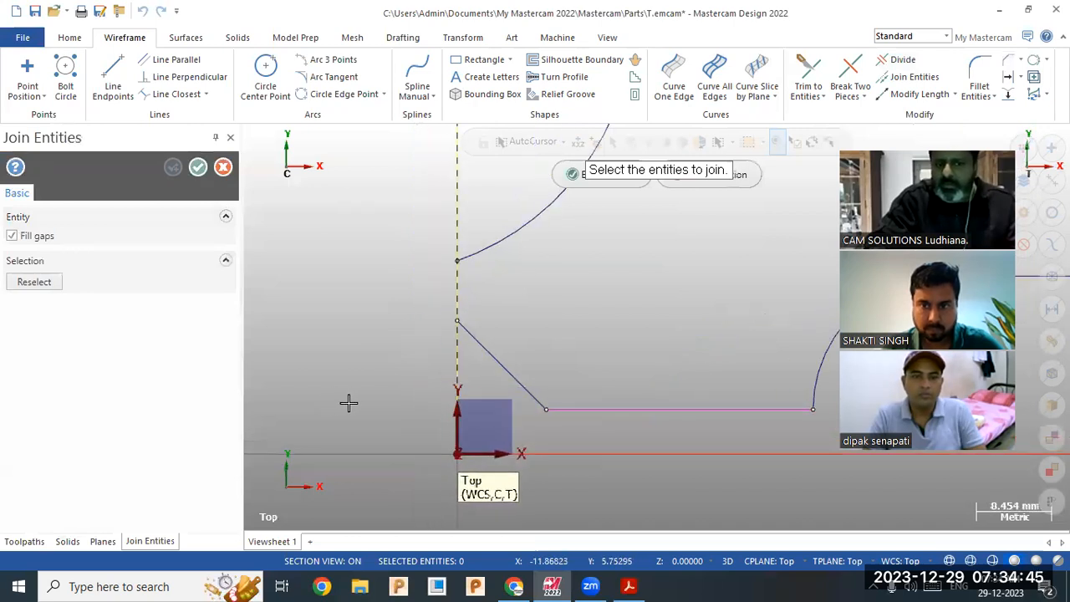
pyautogui.scroll(1, 346, 403)
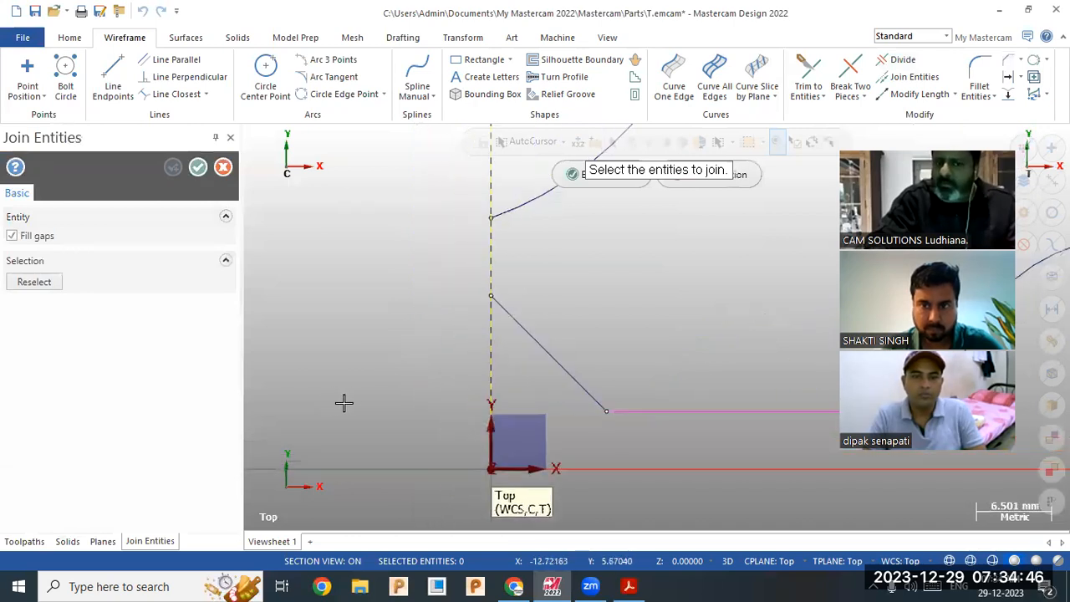
pyautogui.click(199, 172)
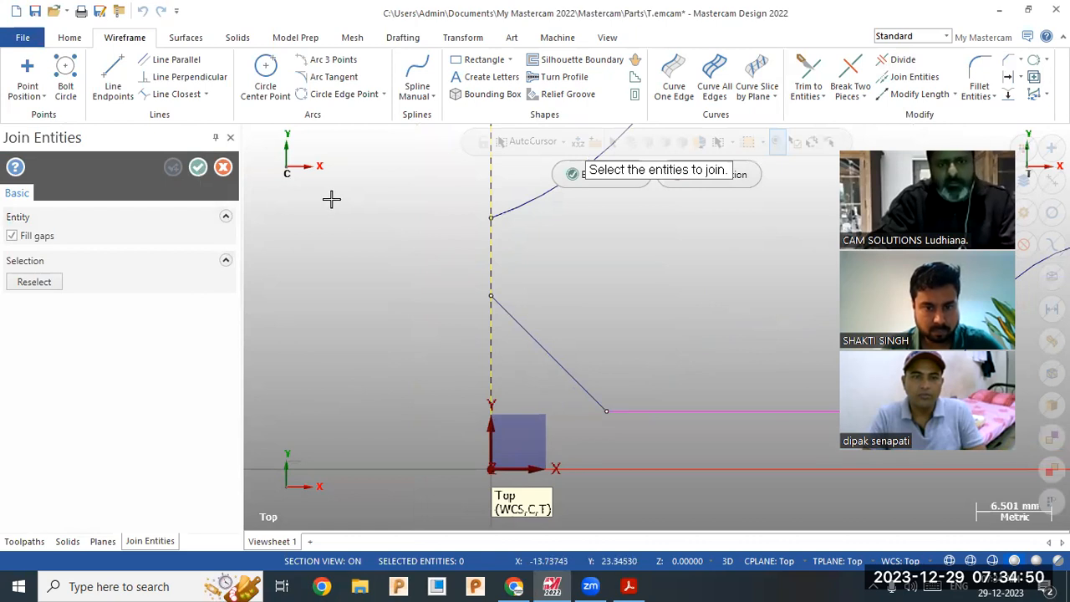
pyautogui.click(198, 168)
pyautogui.click(493, 353)
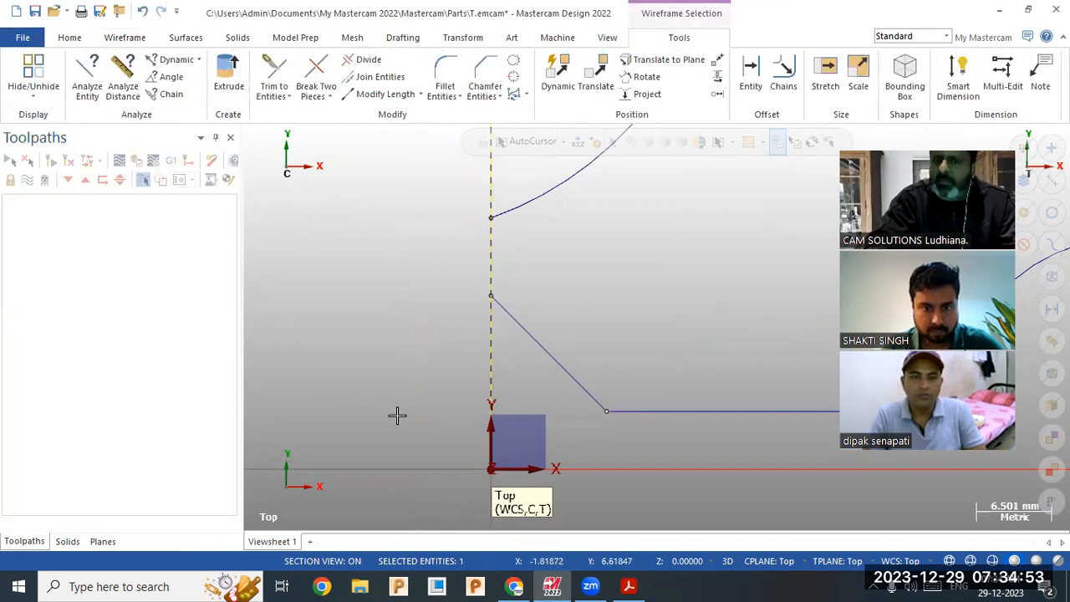
pyautogui.scroll(-4, 396, 416)
pyautogui.scroll(-1, 326, 512)
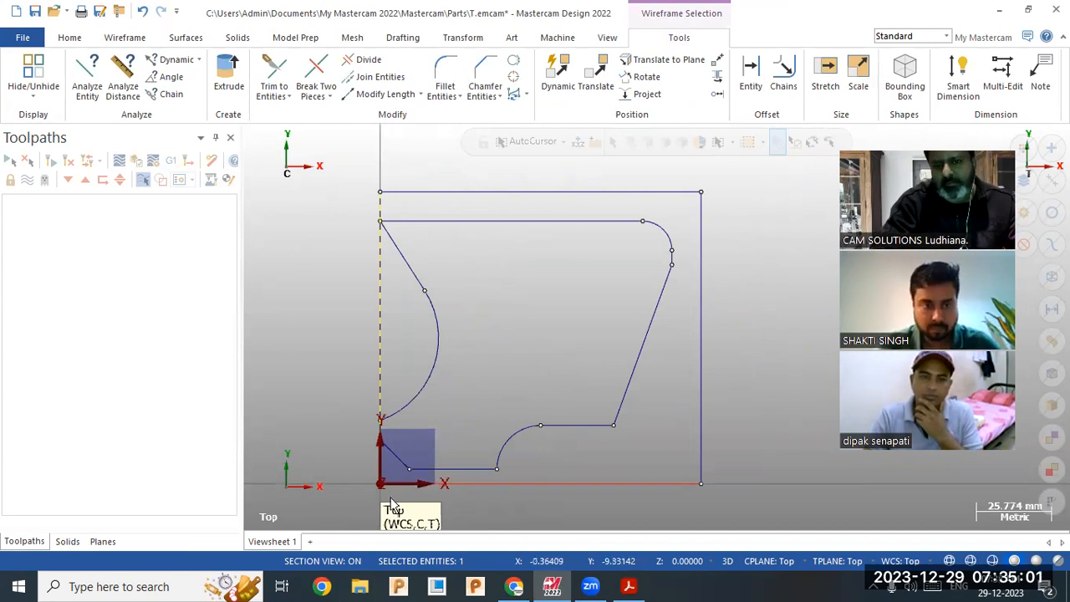
# Check the hole's position in 2d (1).pdf, and in Mastercam offset a copy of the plate's bottom edge 40 mm upward
pyautogui.click(629, 585)
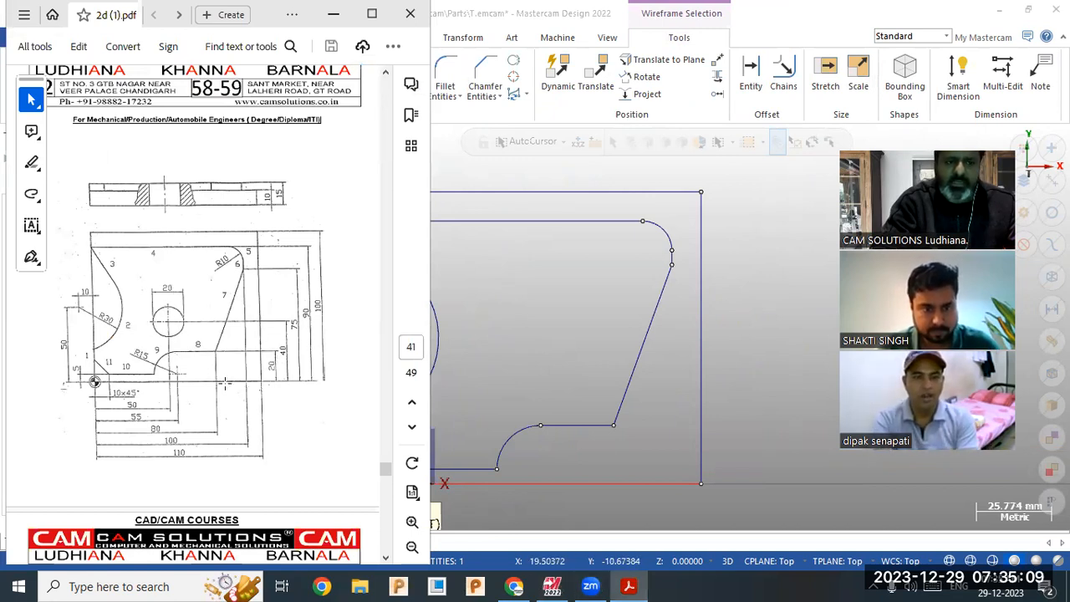
pyautogui.click(719, 237)
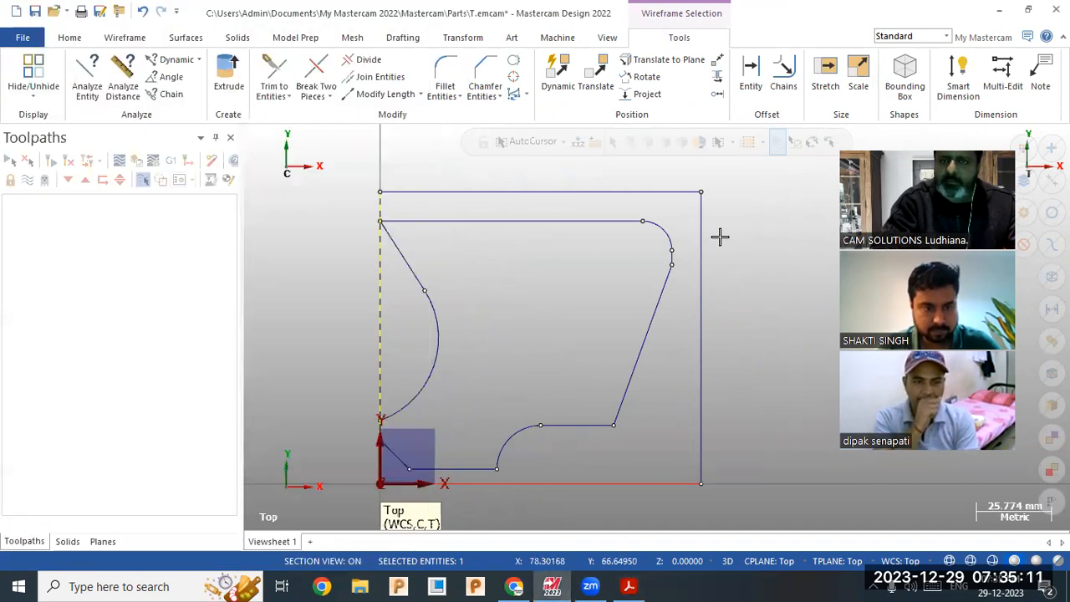
pyautogui.click(69, 38)
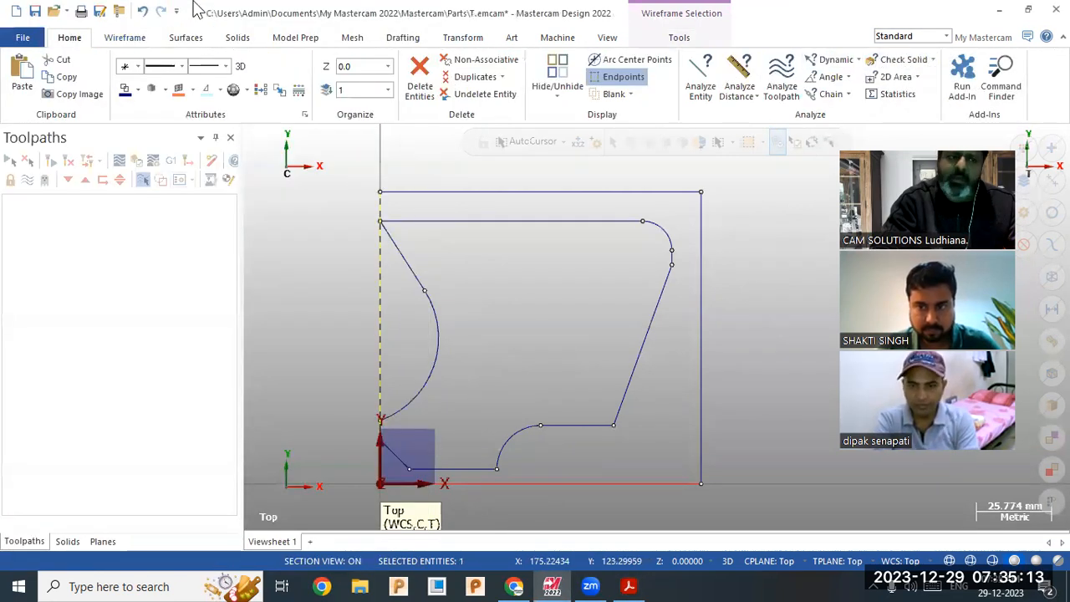
pyautogui.click(126, 38)
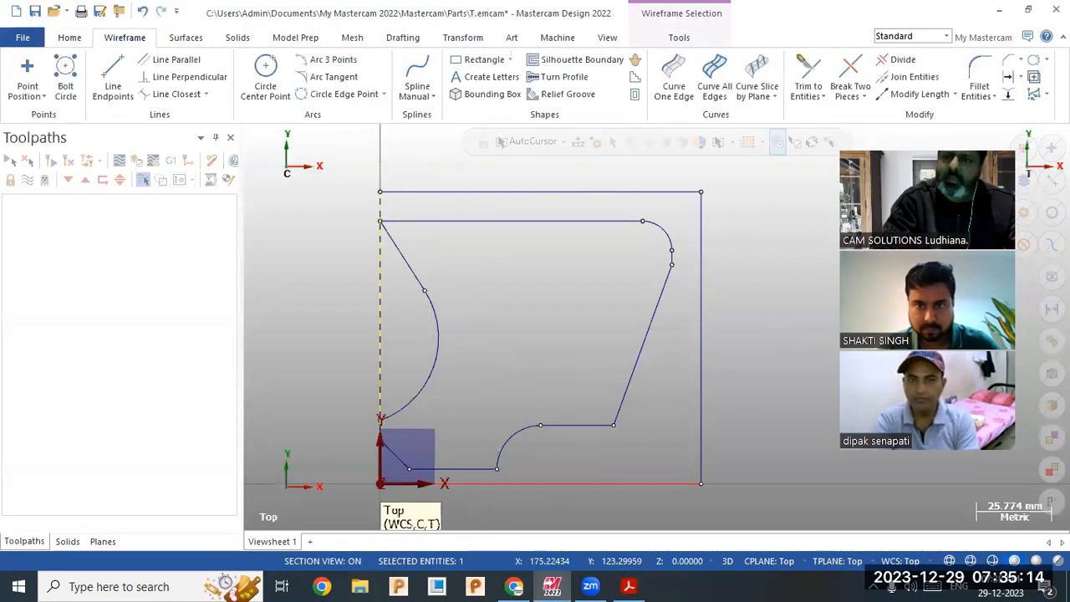
pyautogui.click(1008, 77)
pyautogui.write('4')
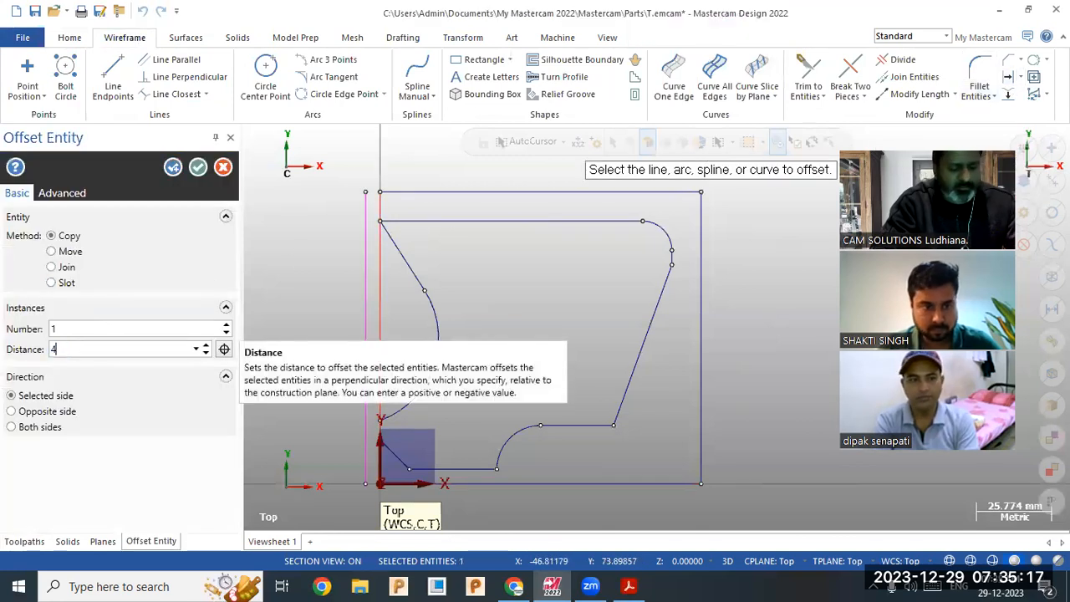
pyautogui.write('0')
pyautogui.press('Return')
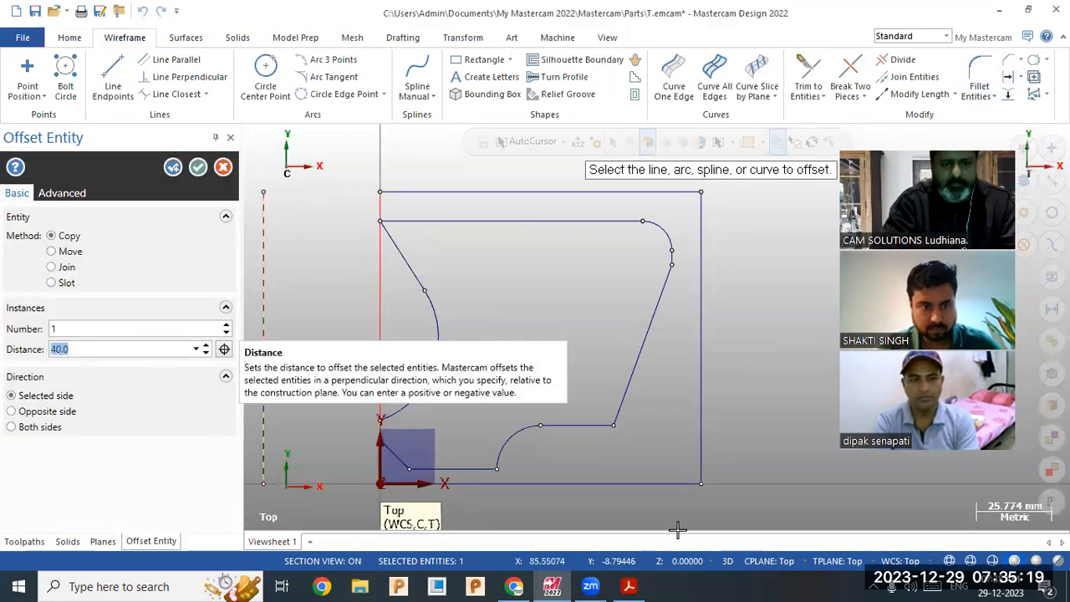
pyautogui.click(596, 485)
pyautogui.click(568, 382)
pyautogui.click(197, 167)
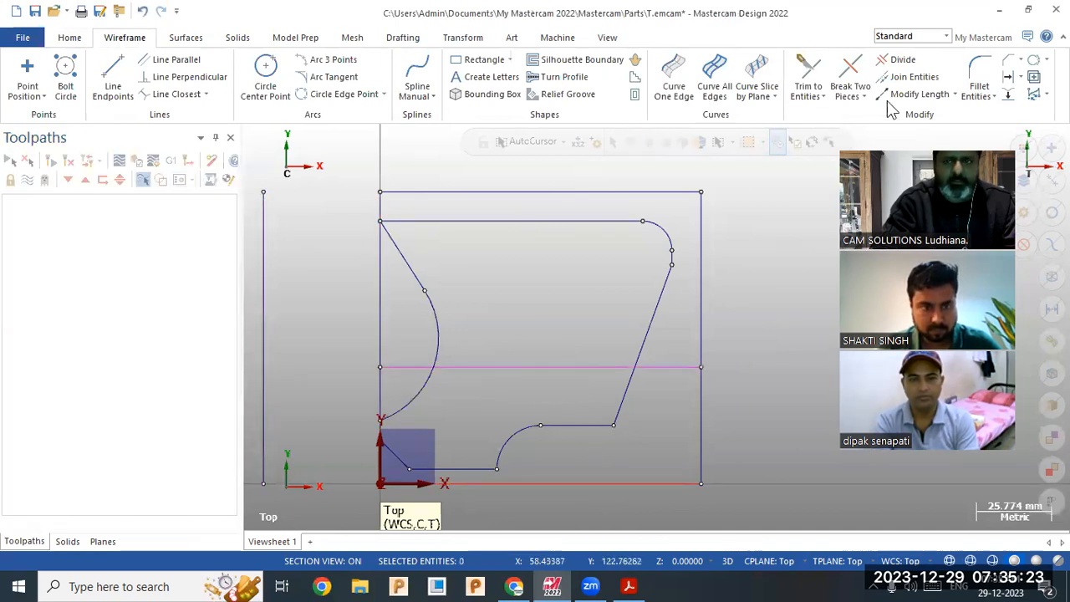
# Offset a copy of the plate's left edge 50 mm inward to locate the hole centre
pyautogui.click(1009, 77)
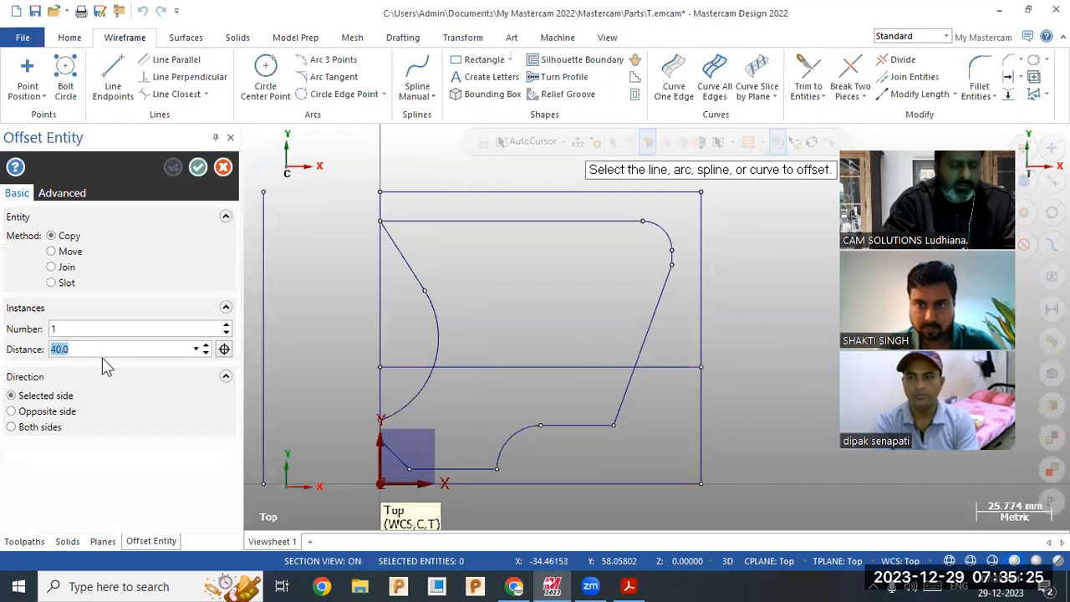
pyautogui.write('50')
pyautogui.press('Return')
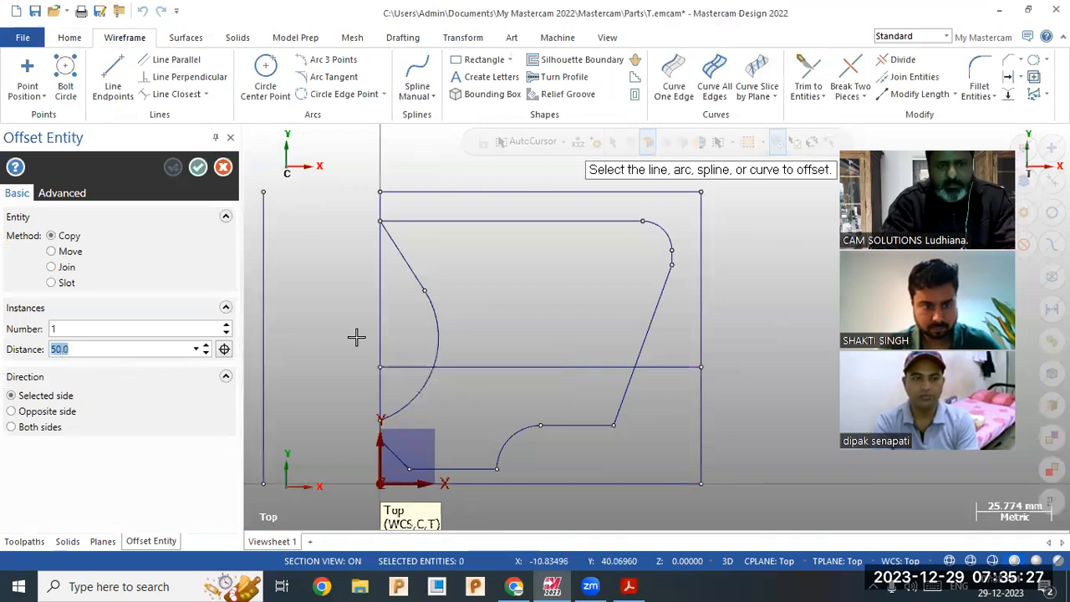
pyautogui.click(381, 312)
pyautogui.click(470, 317)
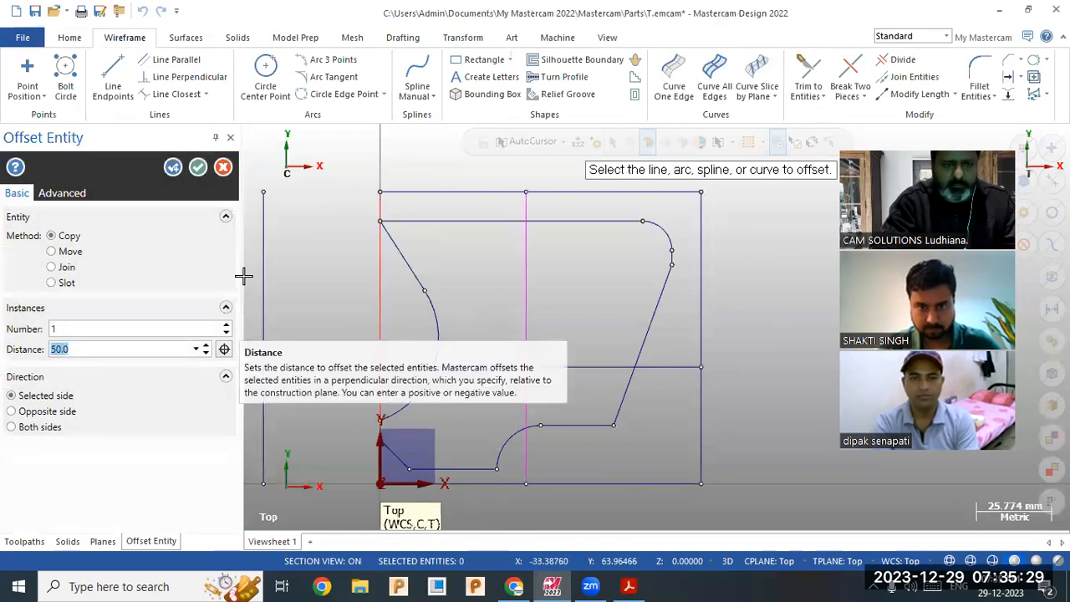
pyautogui.click(197, 167)
# Delete the stray vertical offset line outside the plate, beyond its left edge
pyautogui.scroll(-2, 407, 270)
pyautogui.click(294, 287)
pyautogui.press('Delete')
pyautogui.scroll(3, 491, 327)
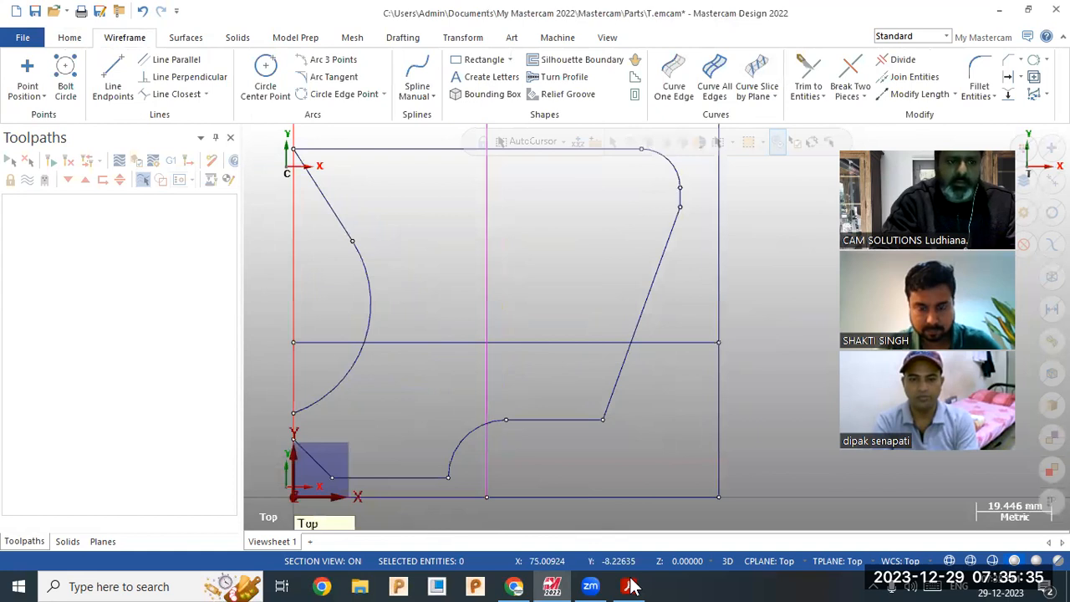
# Draw a 20 mm diameter circle centred on the intersection of the 40 mm and 50 mm offset lines
pyautogui.click(265, 80)
pyautogui.click(492, 349)
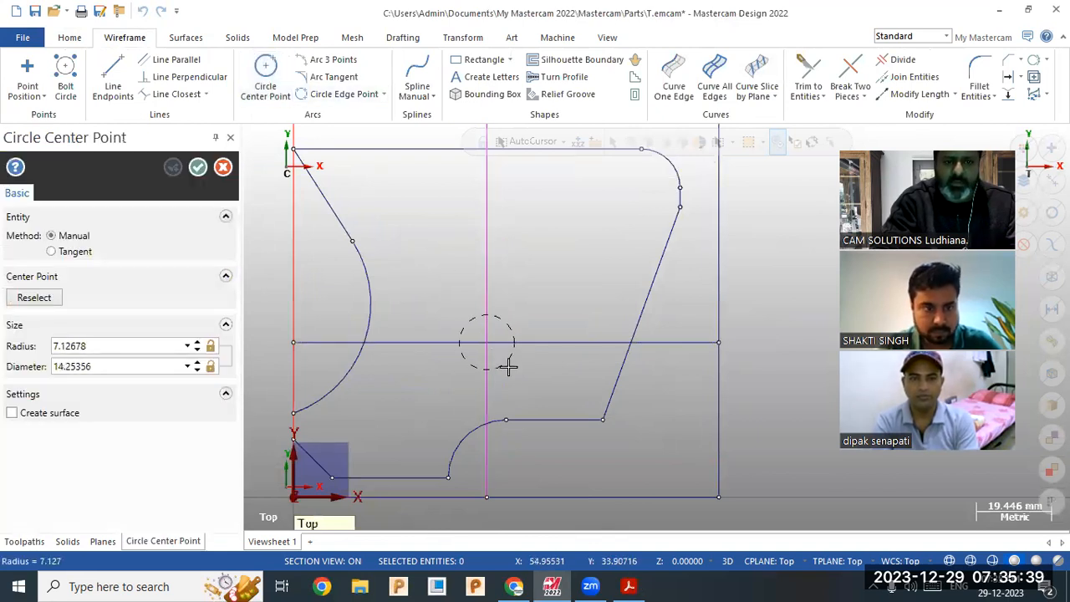
pyautogui.click(509, 366)
pyautogui.doubleClick(132, 366)
pyautogui.write('20')
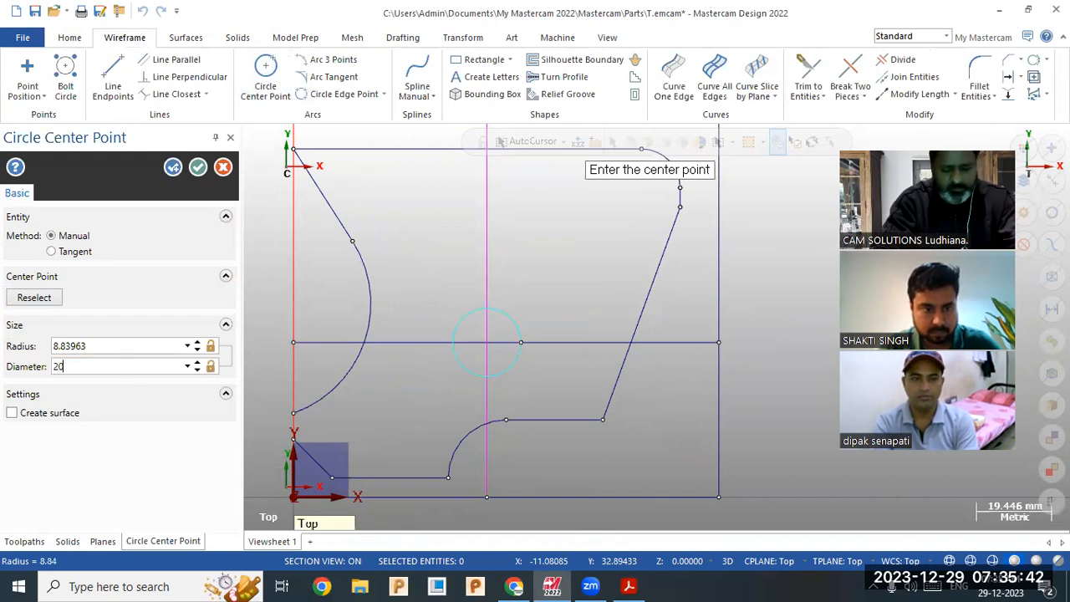
pyautogui.press('Return')
pyautogui.doubleClick(83, 368)
pyautogui.doubleClick(108, 346)
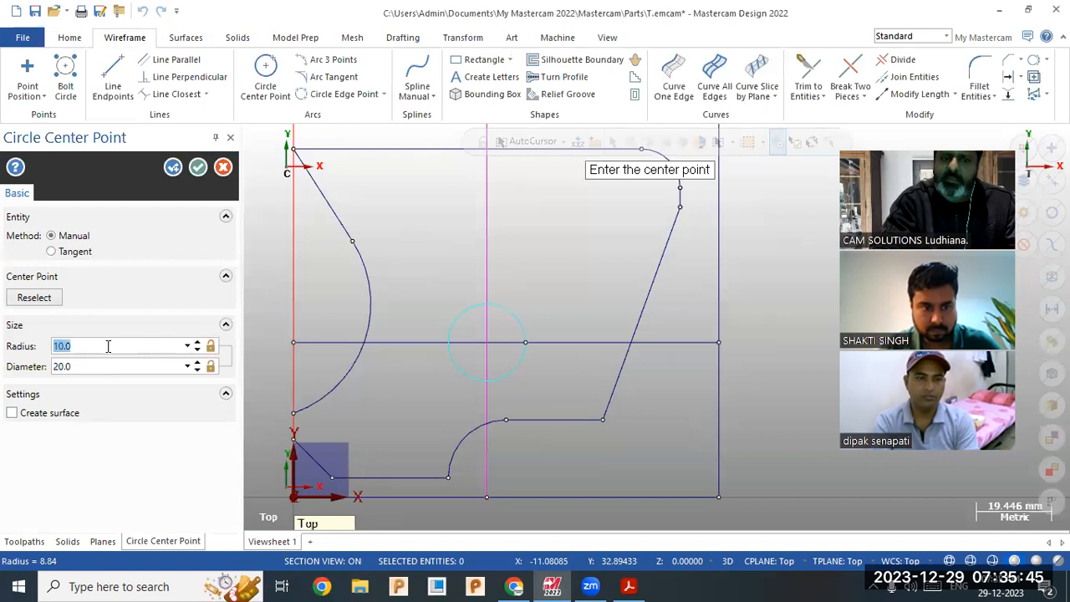
pyautogui.click(197, 168)
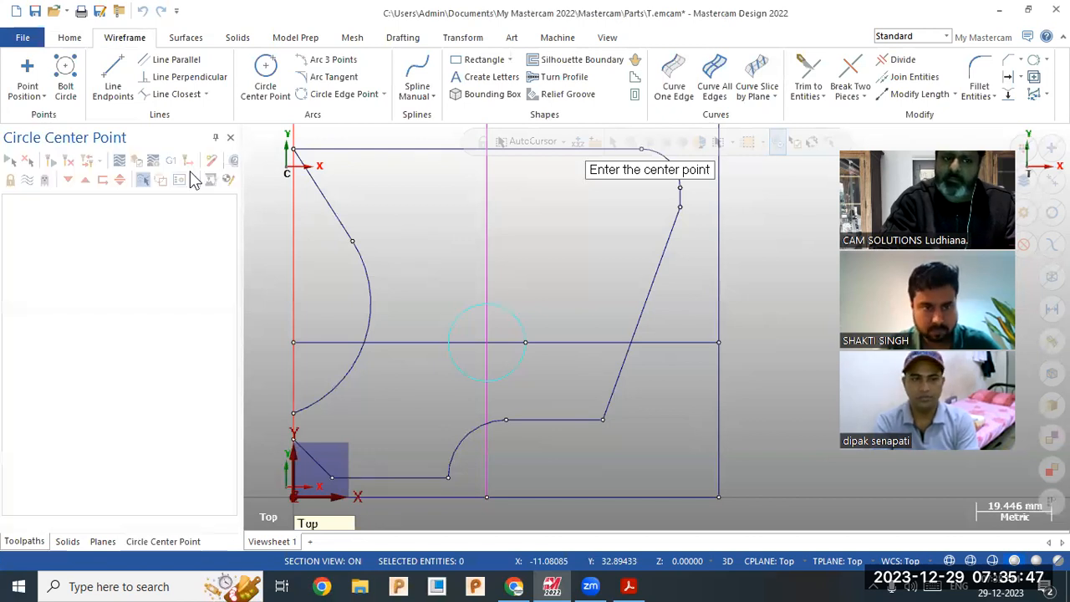
# Delete the horizontal and vertical construction lines crossing at the circle's centre
pyautogui.click(492, 258)
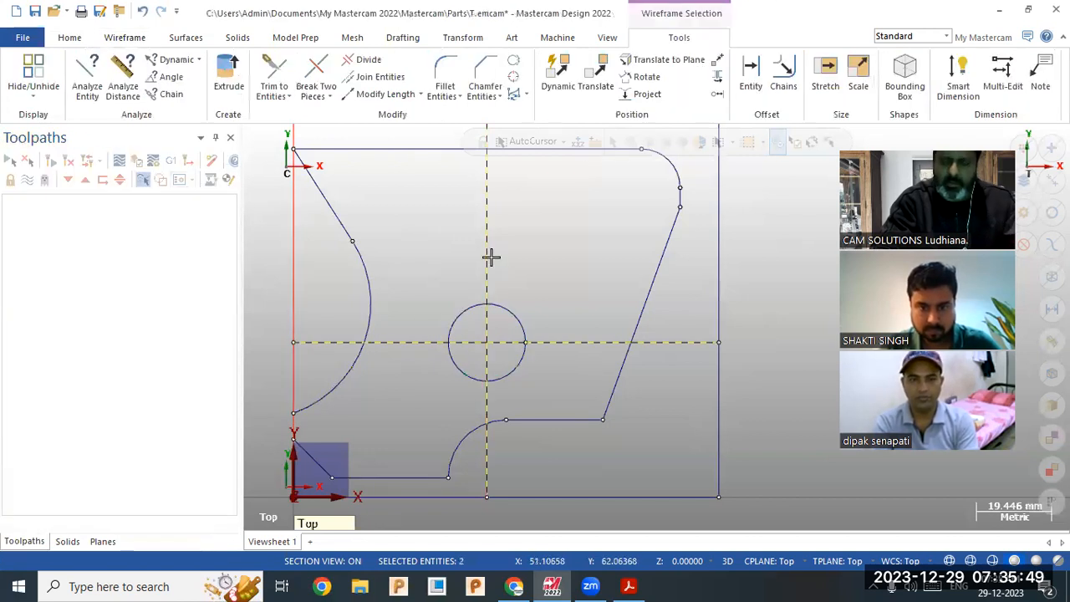
pyautogui.press('Delete')
pyautogui.scroll(-2, 678, 304)
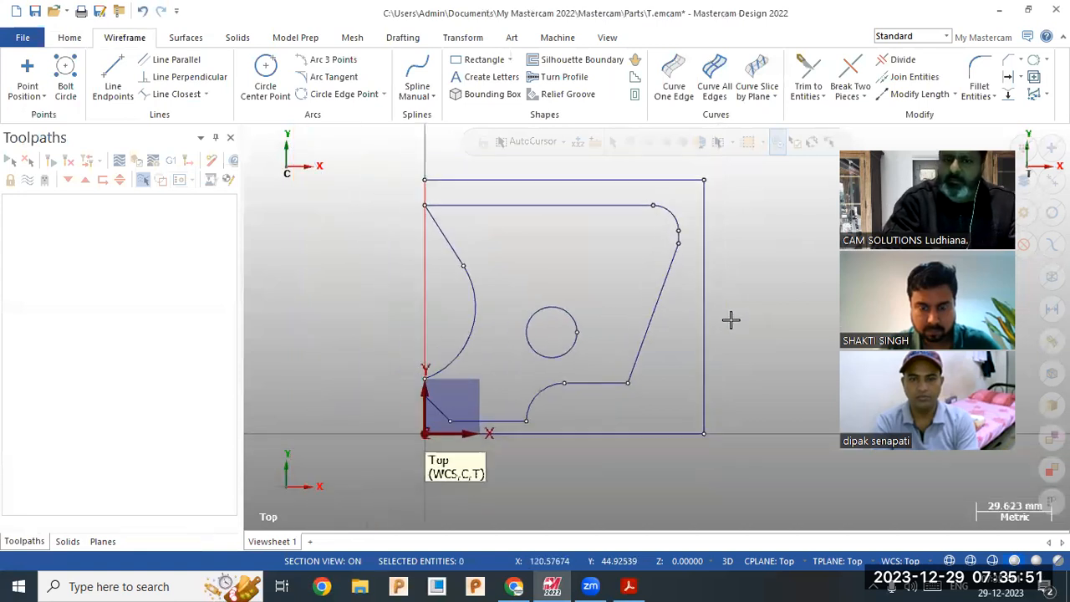
pyautogui.scroll(-1, 730, 319)
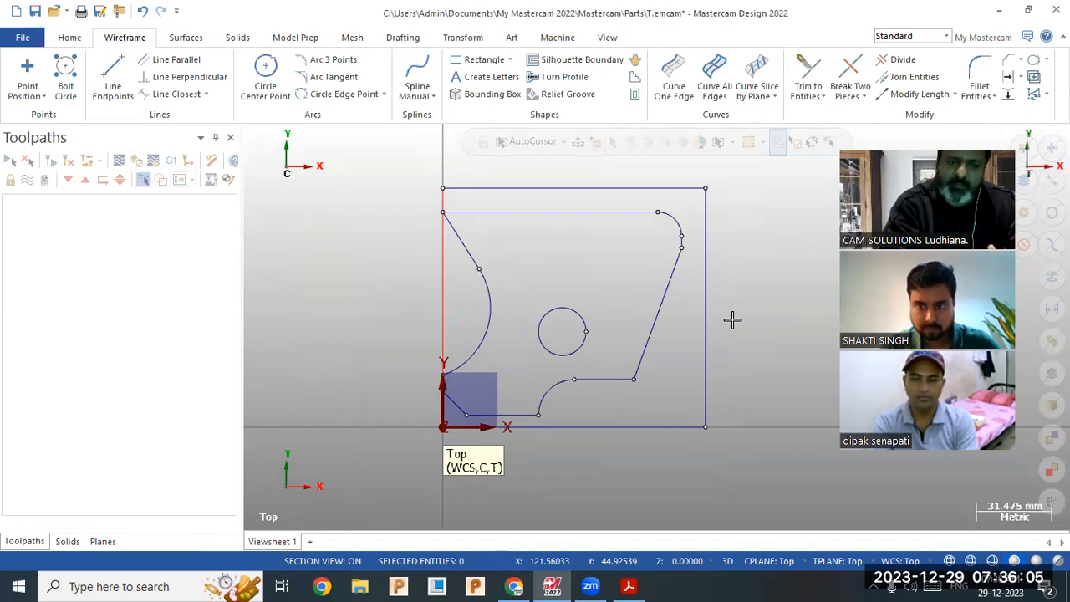
# Show the wireframe in isometric view and check the plate's thickness dimensions in 2d (1).pdf
pyautogui.rightClick(639, 283)
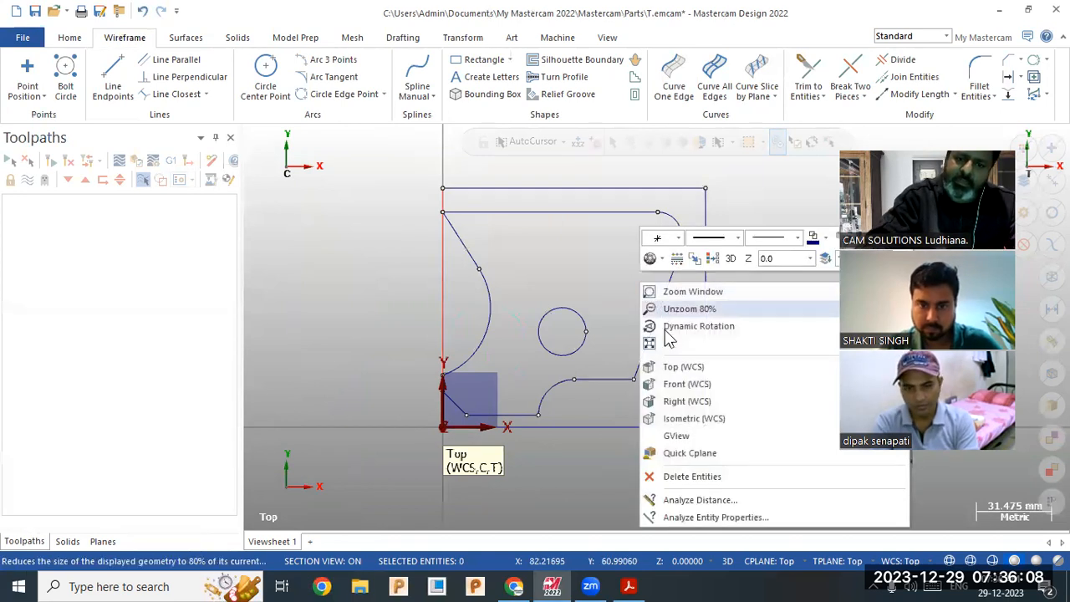
pyautogui.click(685, 419)
pyautogui.scroll(-2, 454, 303)
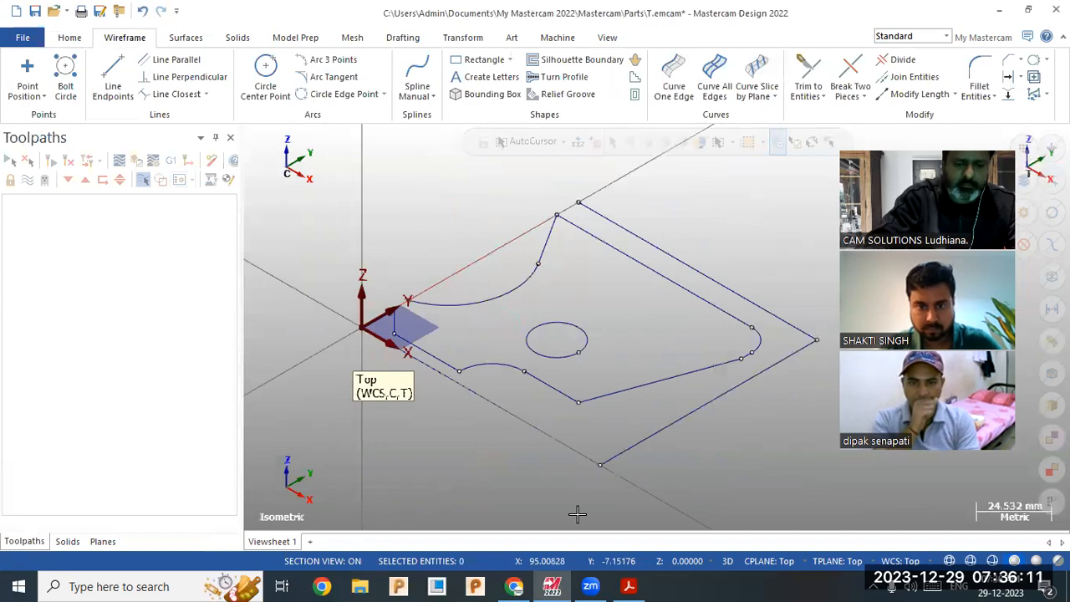
pyautogui.click(631, 586)
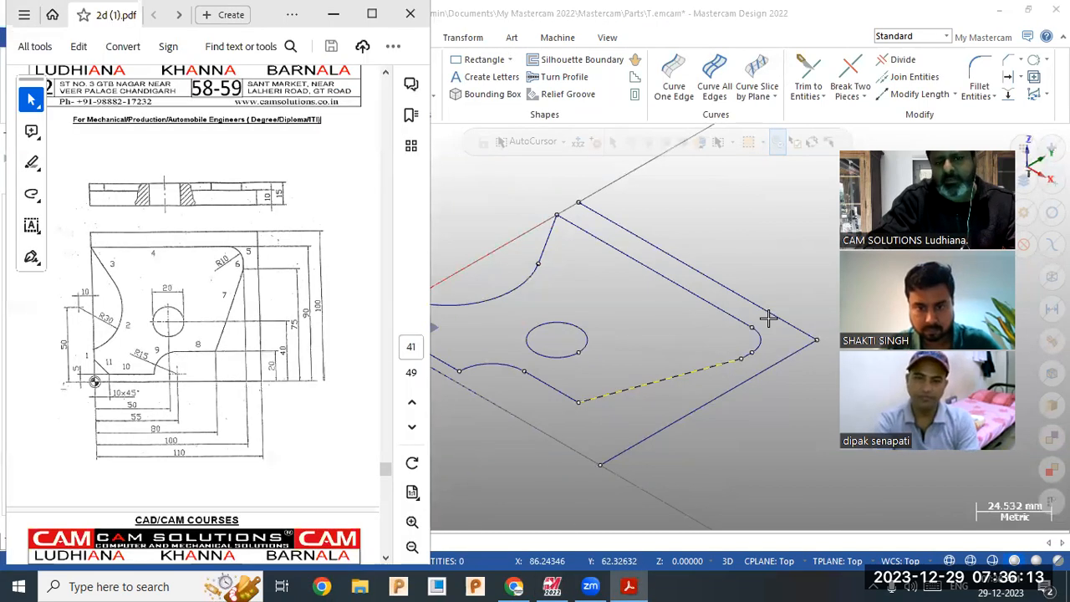
pyautogui.scroll(-1, 534, 326)
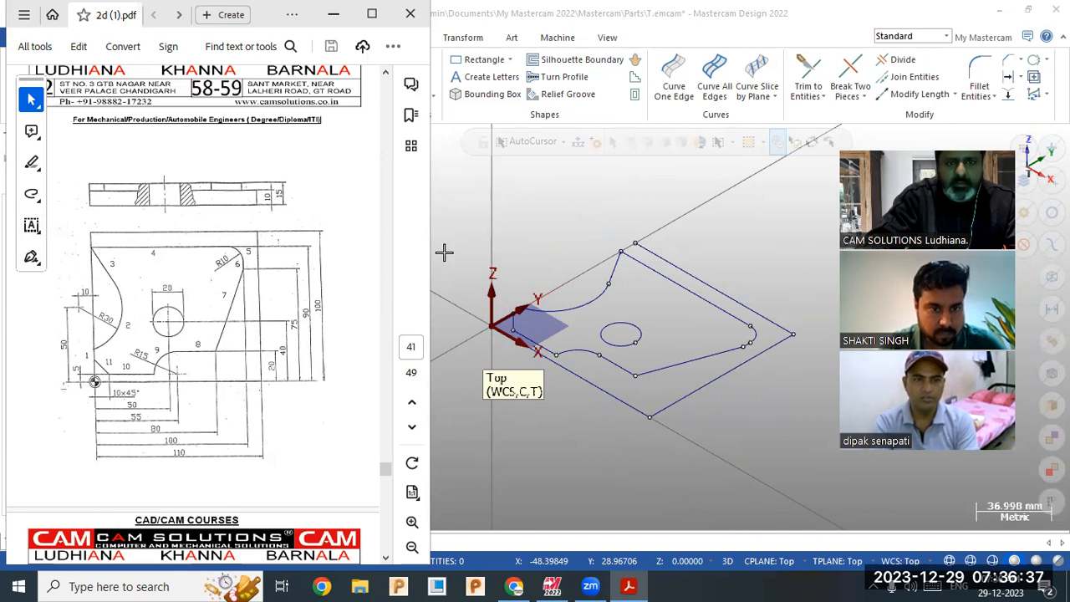
# In Mastercam, extrude the rectangular plate outline 10 mm downward as a new solid body
pyautogui.click(513, 239)
pyautogui.click(242, 40)
pyautogui.click(151, 77)
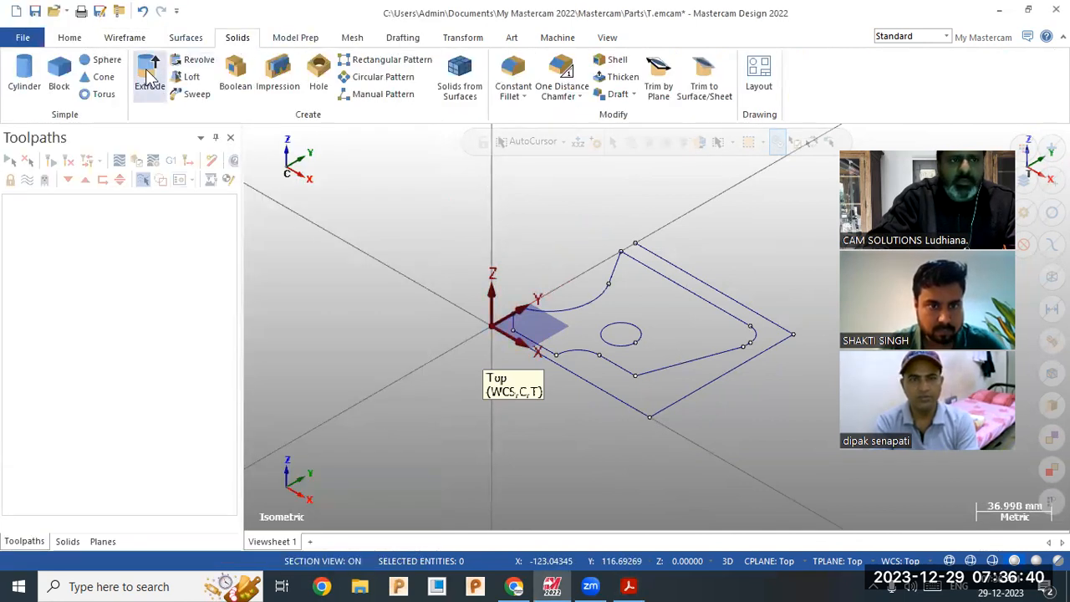
pyautogui.click(746, 307)
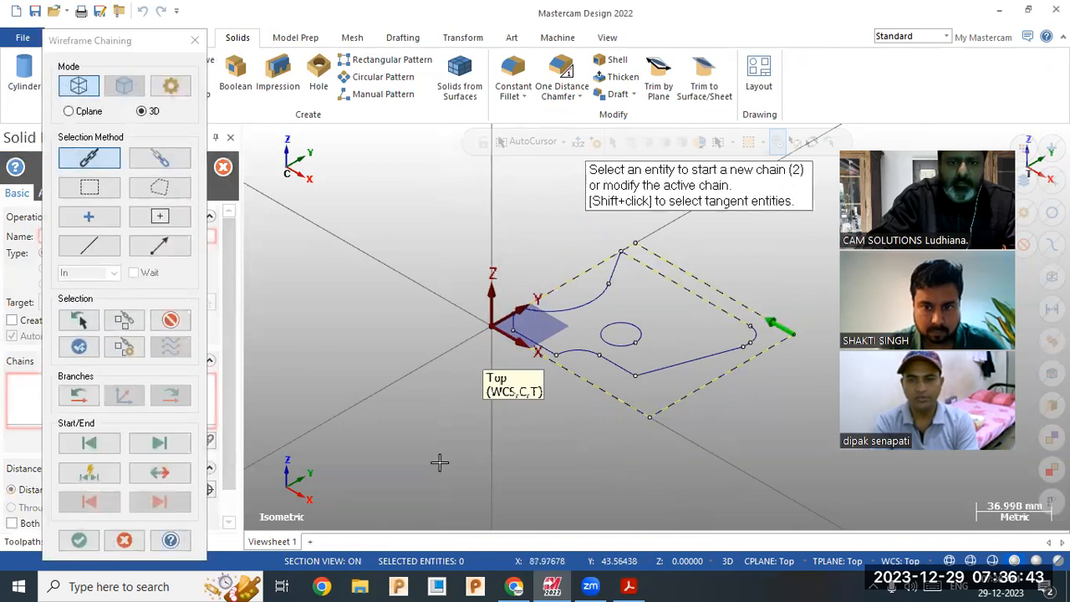
pyautogui.click(83, 540)
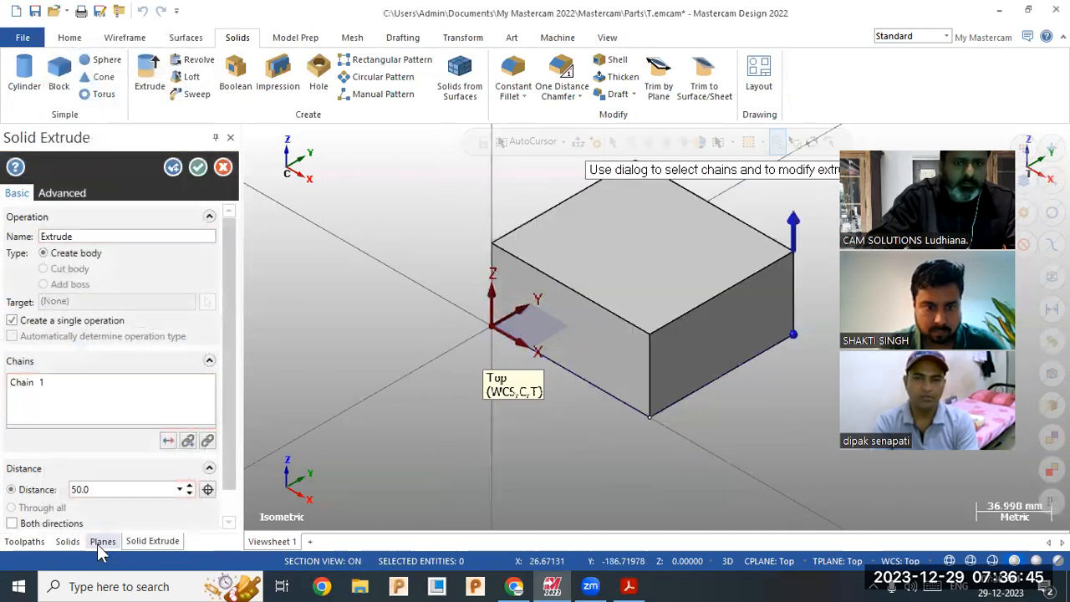
pyautogui.click(168, 442)
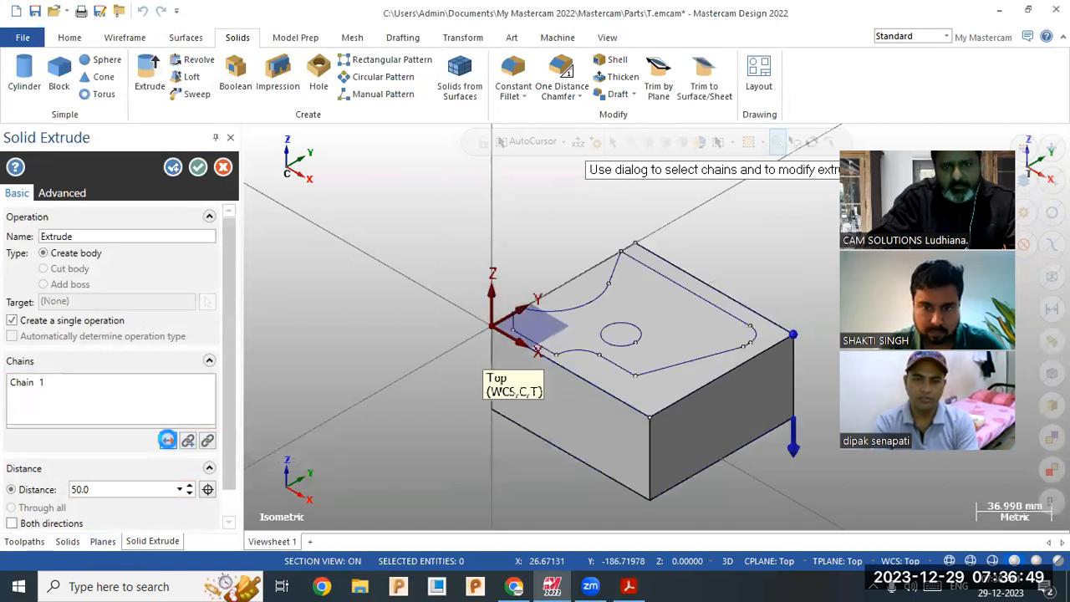
pyautogui.click(168, 442)
pyautogui.click(167, 440)
pyautogui.doubleClick(136, 489)
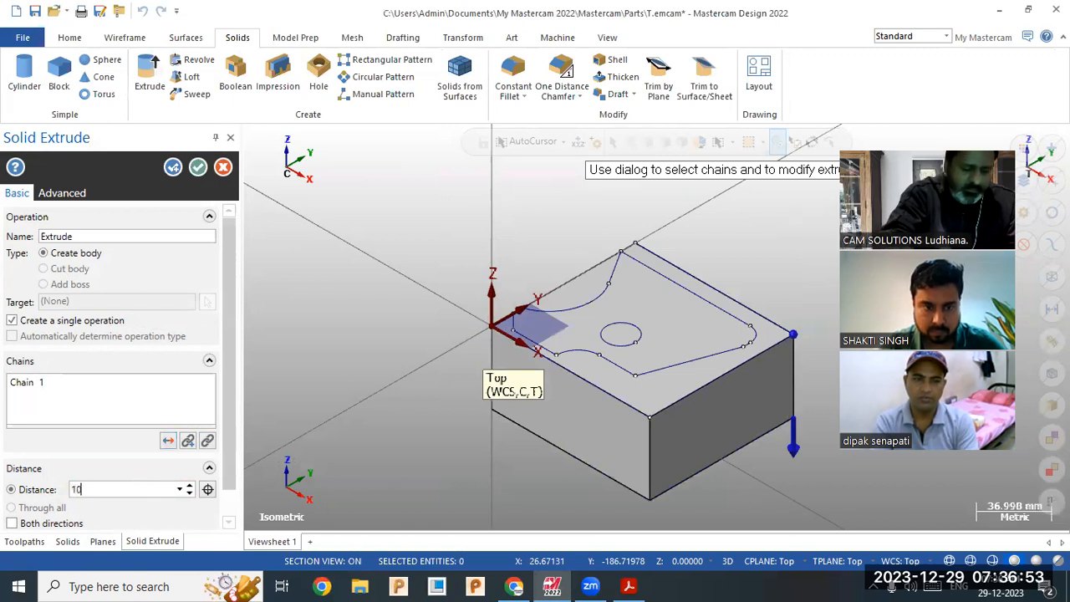
pyautogui.press('Return')
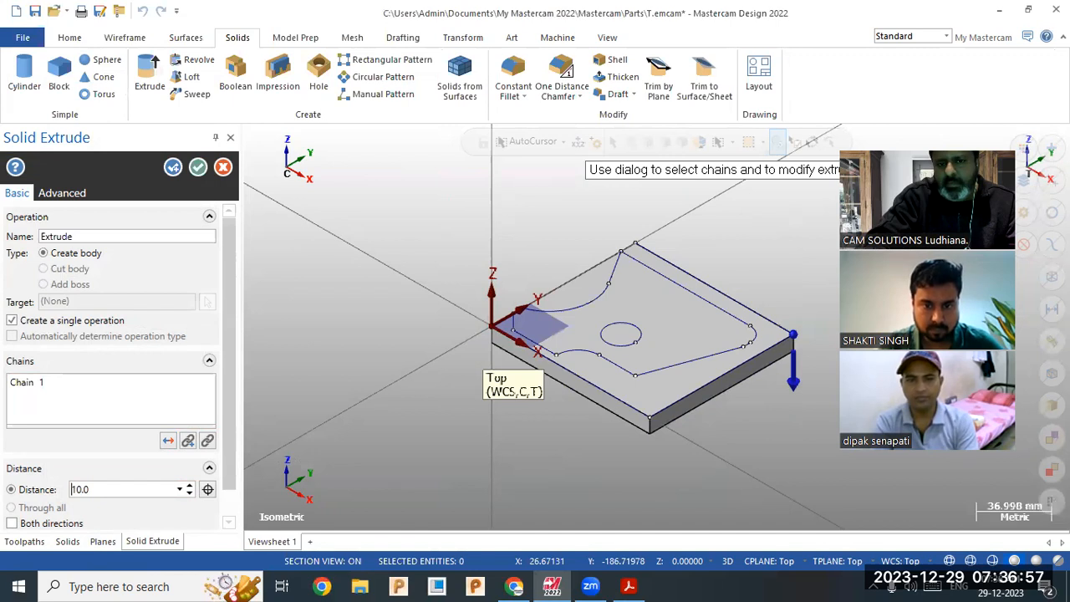
pyautogui.click(167, 441)
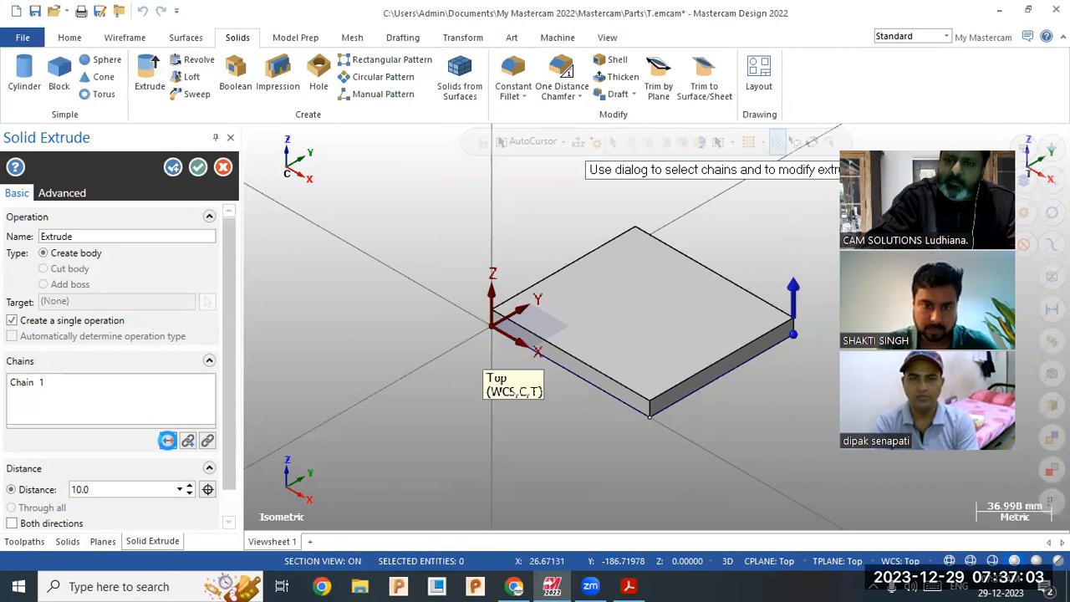
pyautogui.click(167, 441)
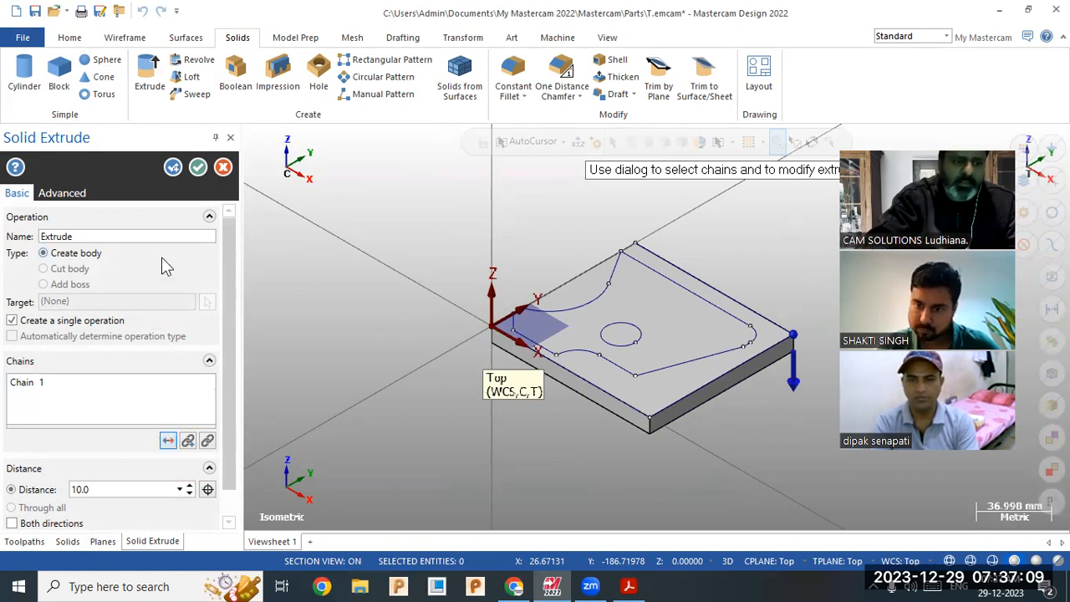
pyautogui.click(197, 168)
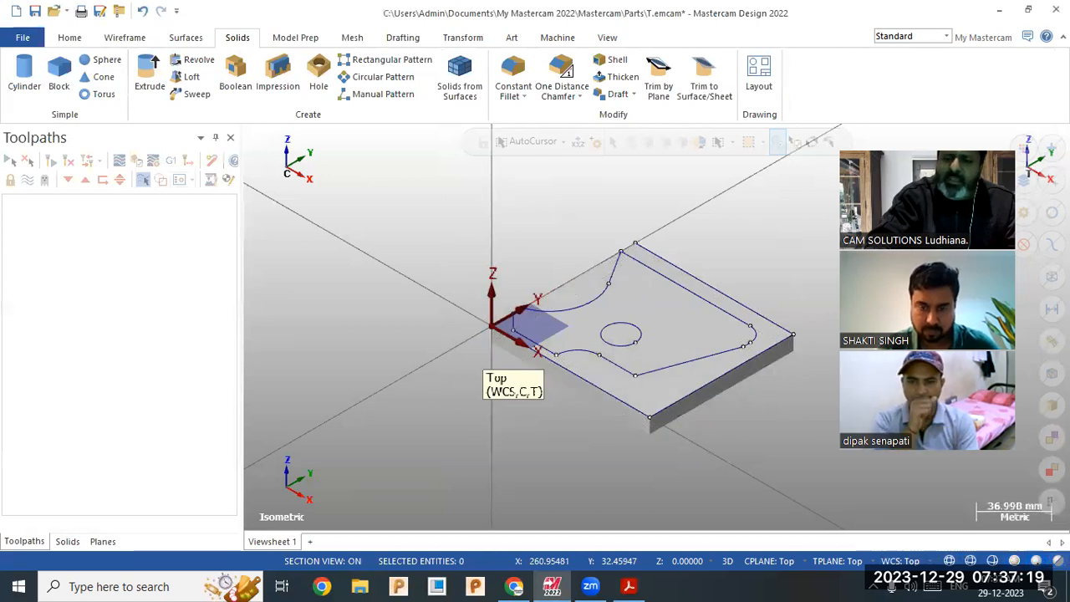
pyautogui.scroll(3, 772, 383)
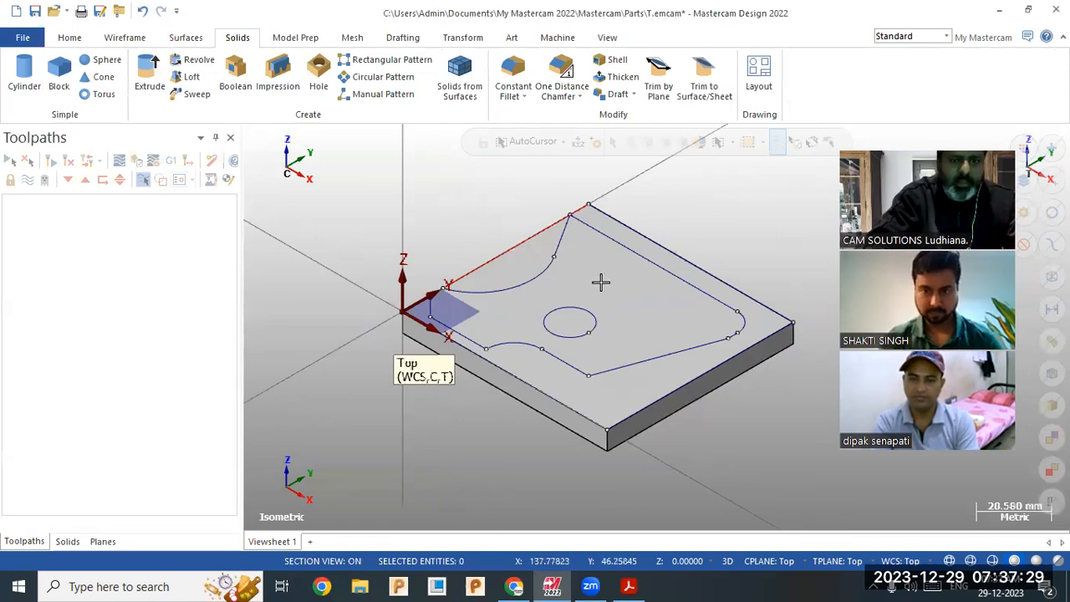
pyautogui.scroll(2, 512, 300)
pyautogui.scroll(3, 395, 318)
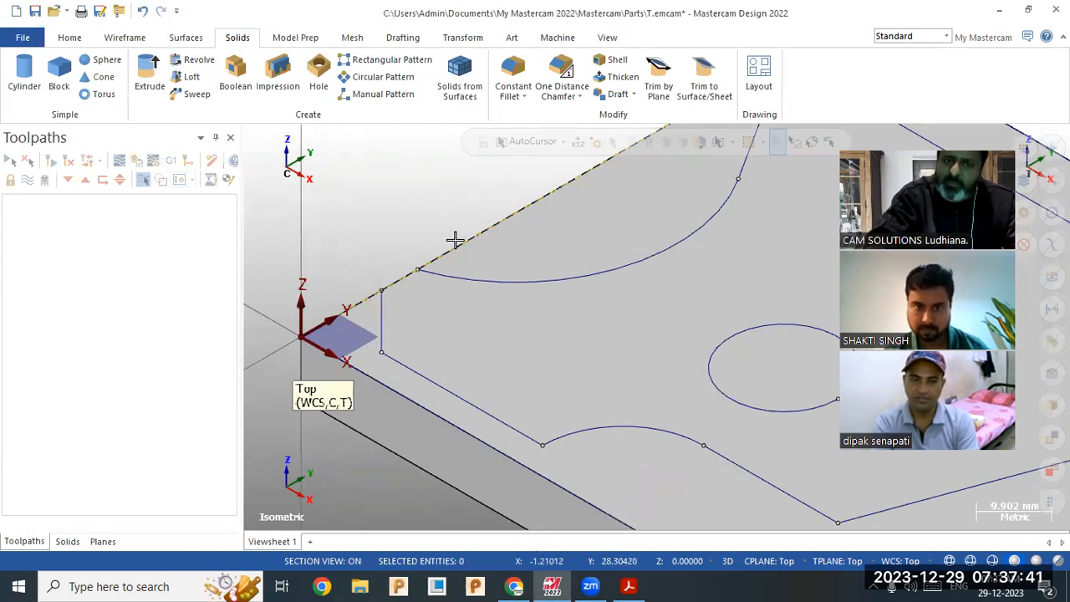
pyautogui.click(149, 75)
pyautogui.click(433, 275)
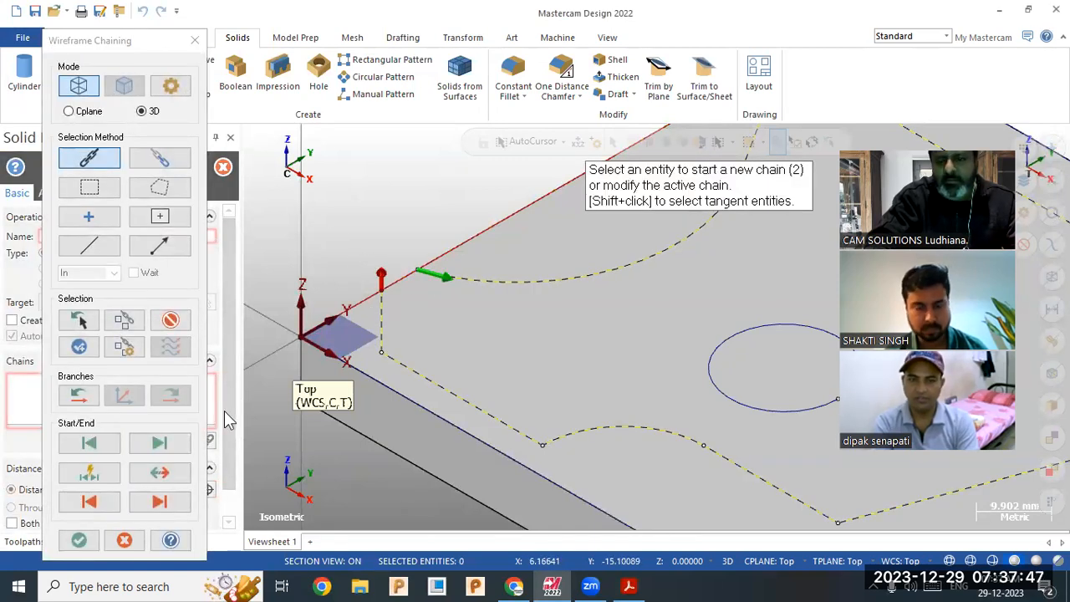
pyautogui.click(401, 280)
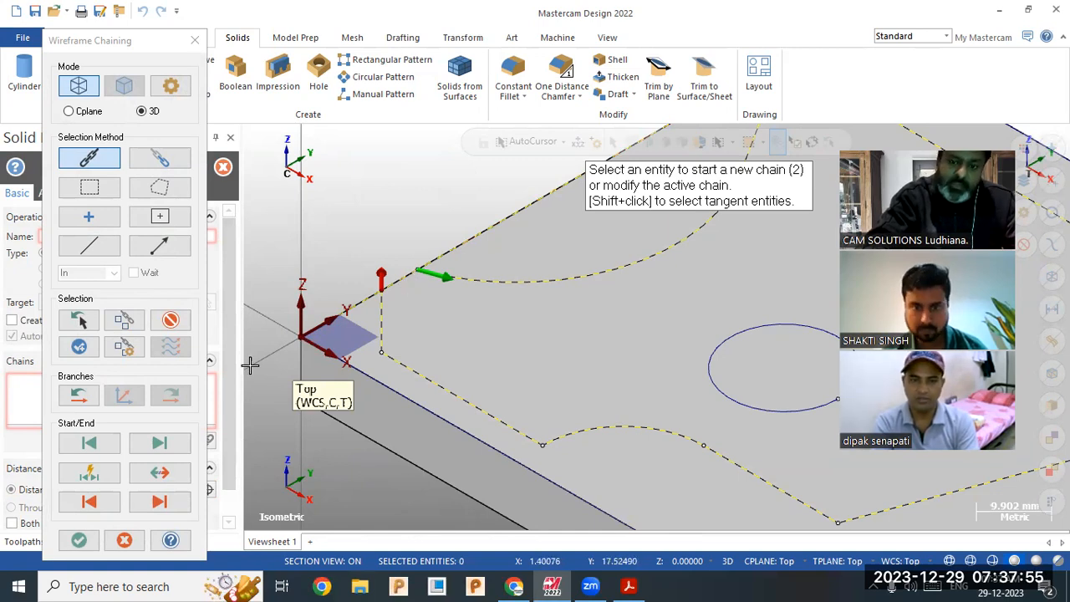
pyautogui.click(124, 540)
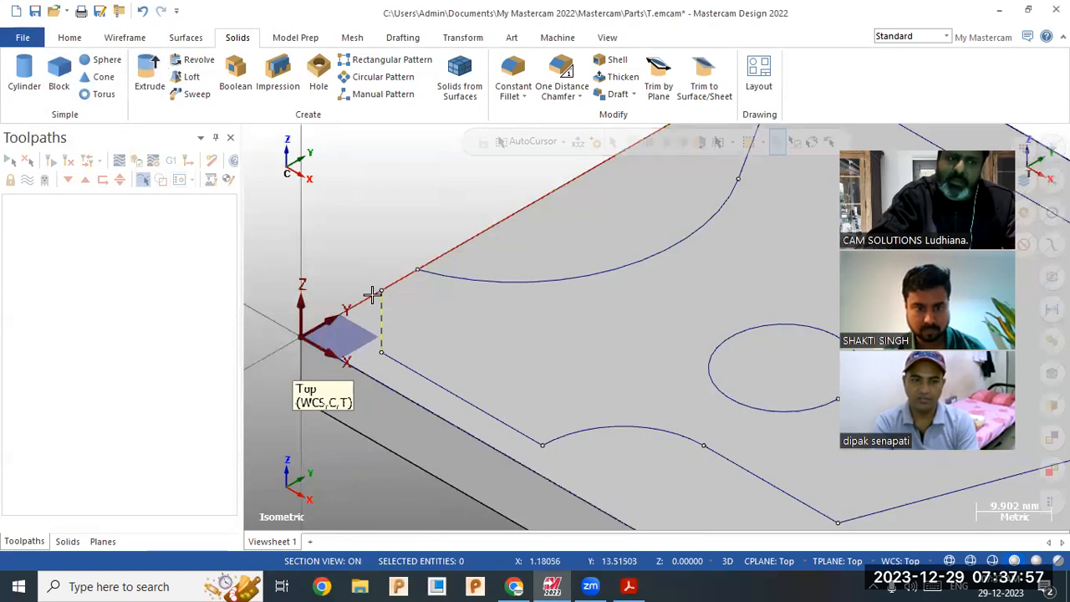
# Draw a line about 6.7 mm long on the plate's Y-axis edge, closing the inner profile between its short corner line and the large arc
pyautogui.click(124, 38)
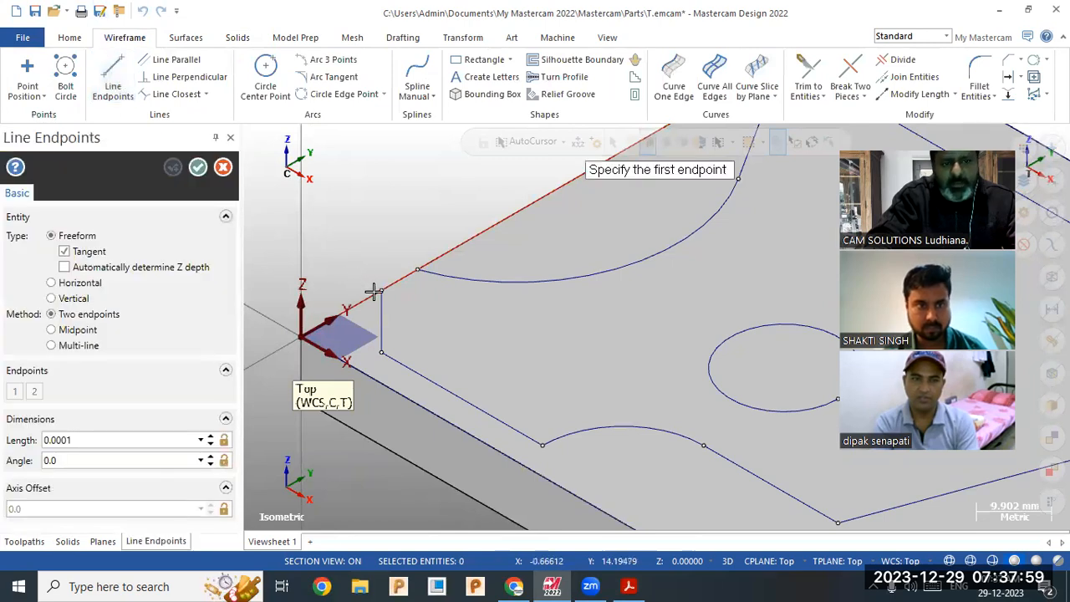
pyautogui.click(381, 291)
pyautogui.click(419, 272)
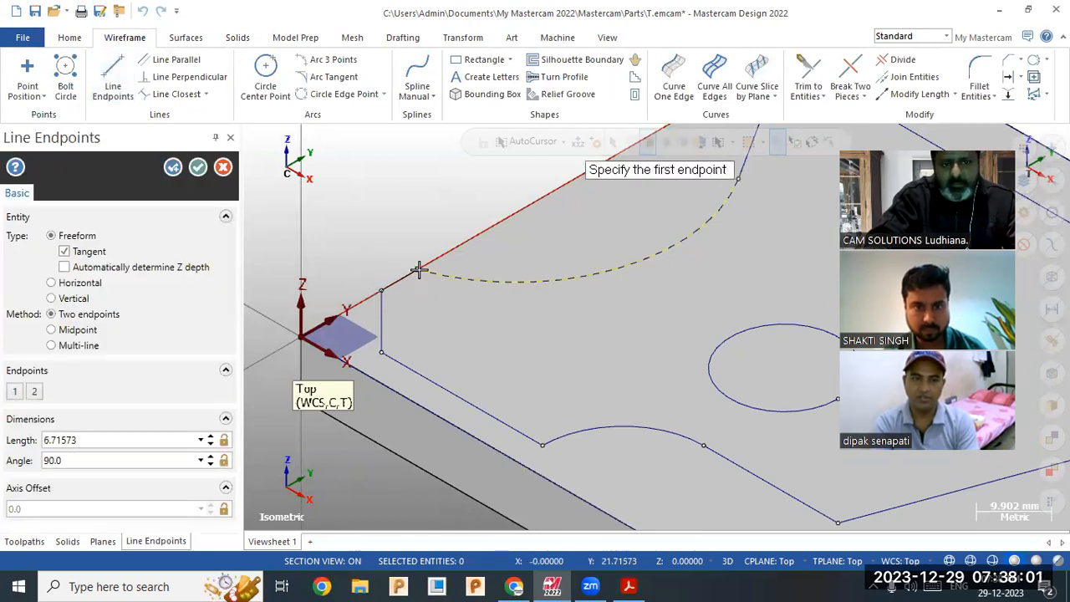
pyautogui.click(197, 168)
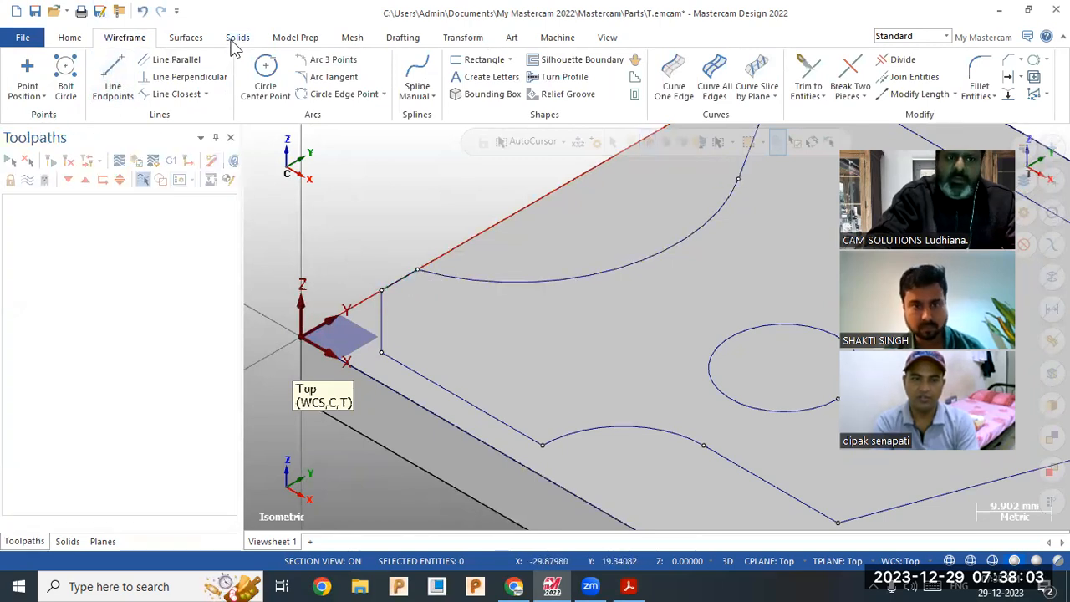
# Extrude the closed inner profile 5 mm upward as a separate solid body, checking the thickness dimensions in 2d (1).pdf
pyautogui.click(235, 39)
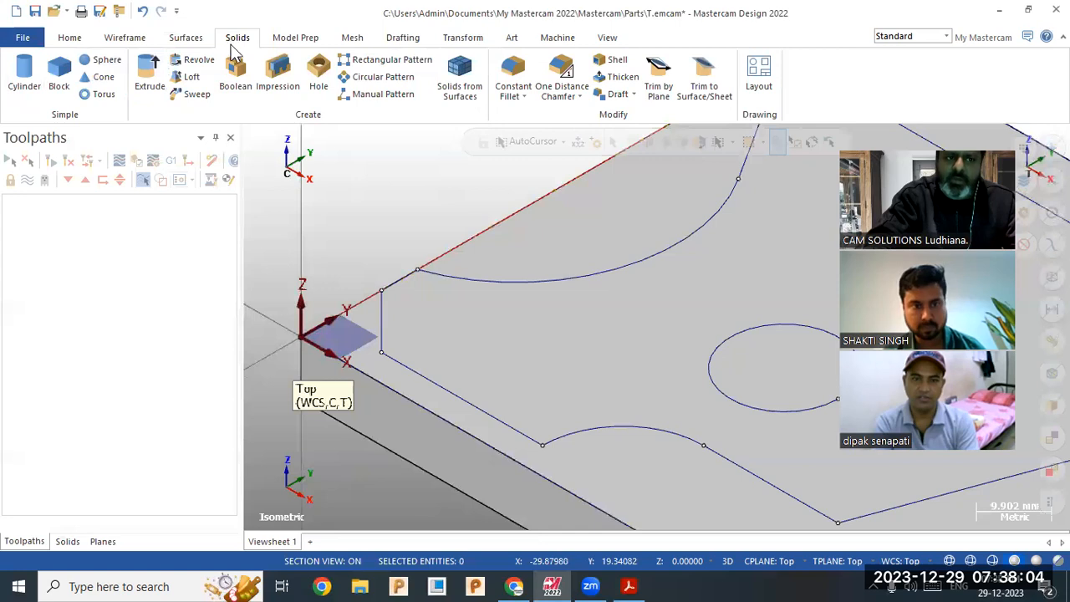
pyautogui.click(147, 87)
pyautogui.scroll(-2, 585, 360)
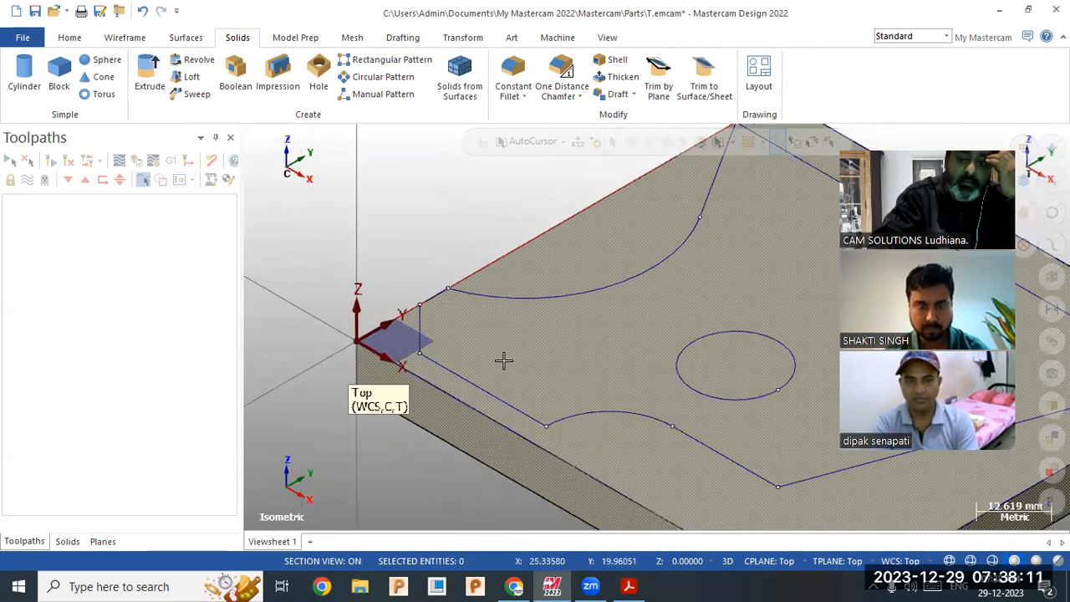
pyautogui.scroll(-3, 489, 347)
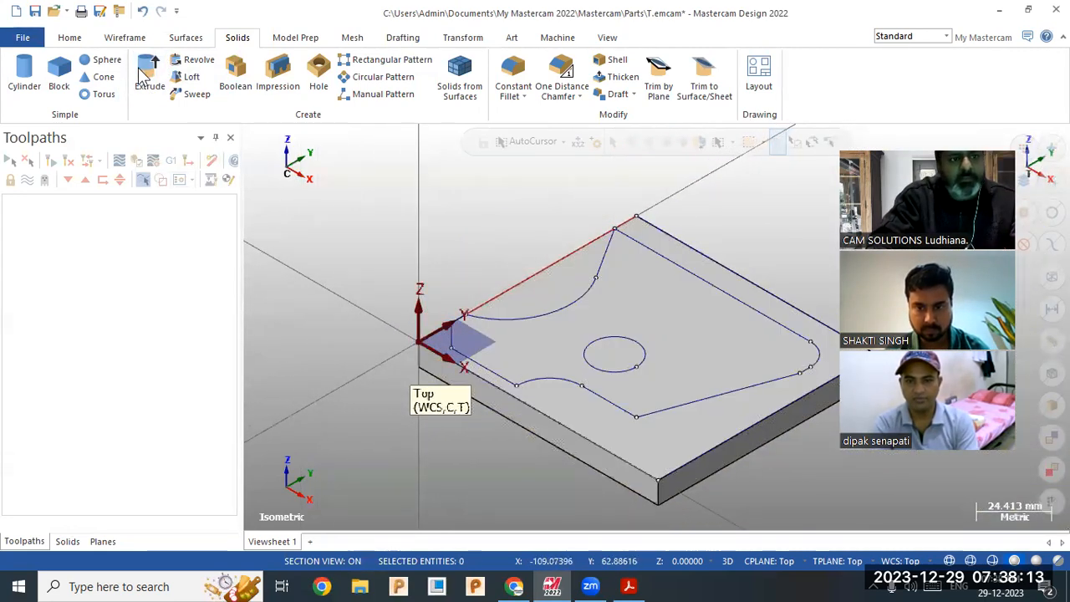
pyautogui.click(144, 77)
pyautogui.click(523, 317)
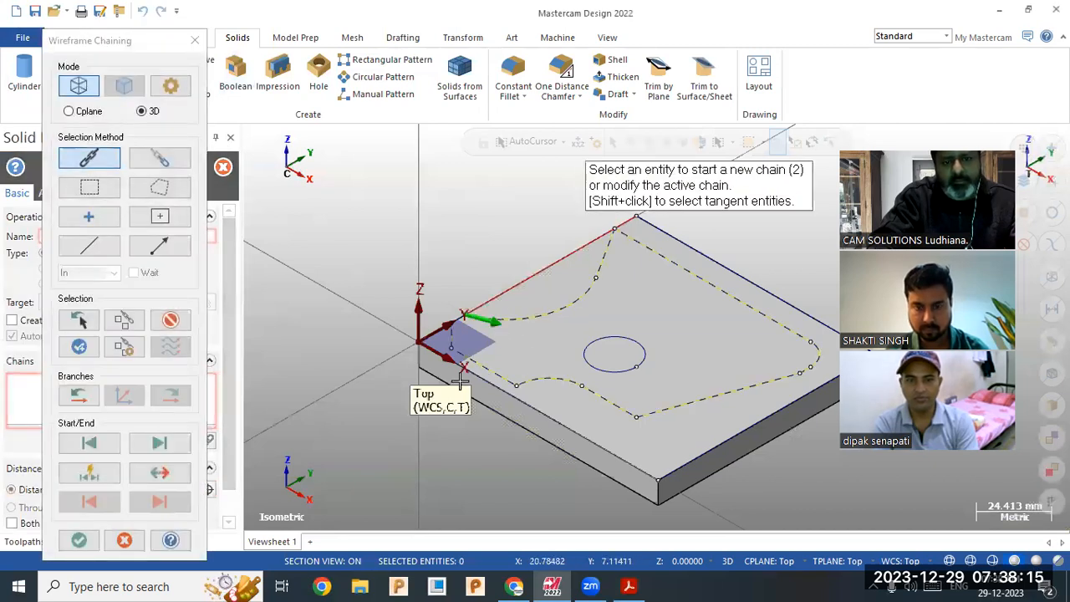
pyautogui.scroll(2, 396, 313)
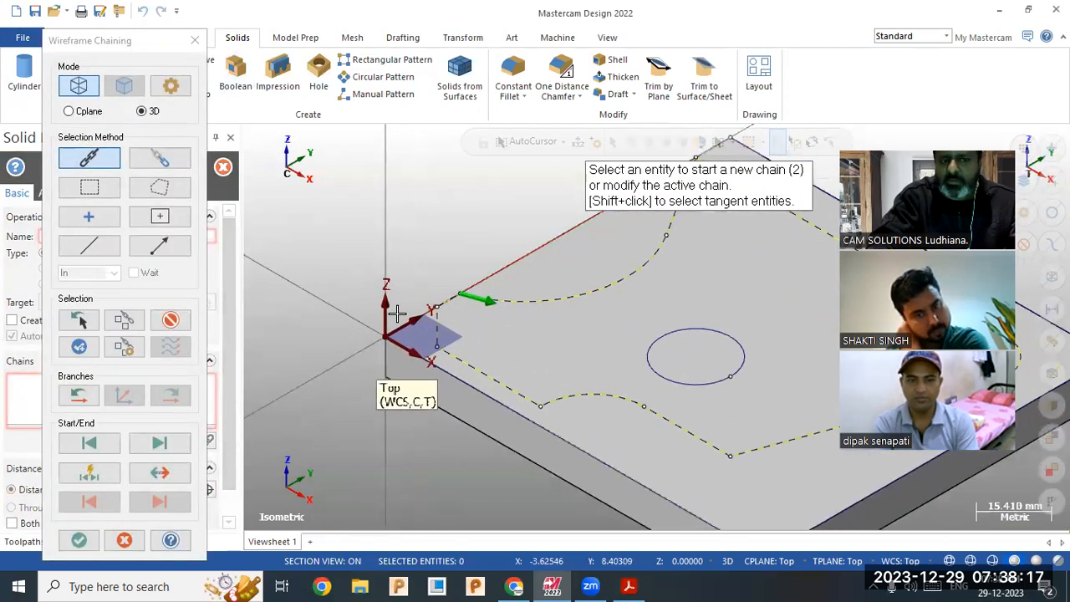
pyautogui.scroll(-2, 397, 313)
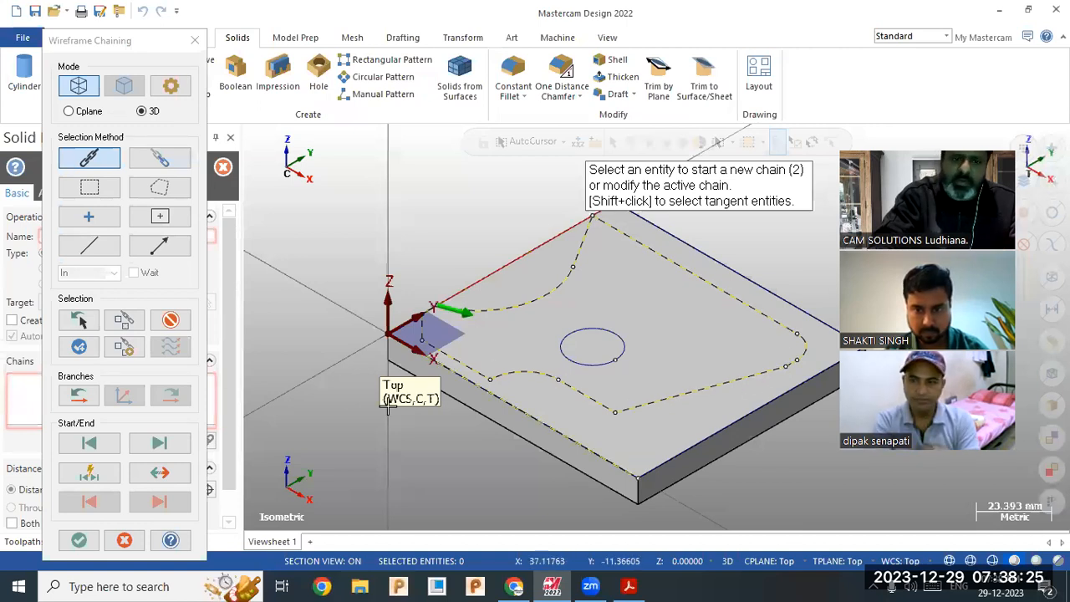
pyautogui.click(78, 540)
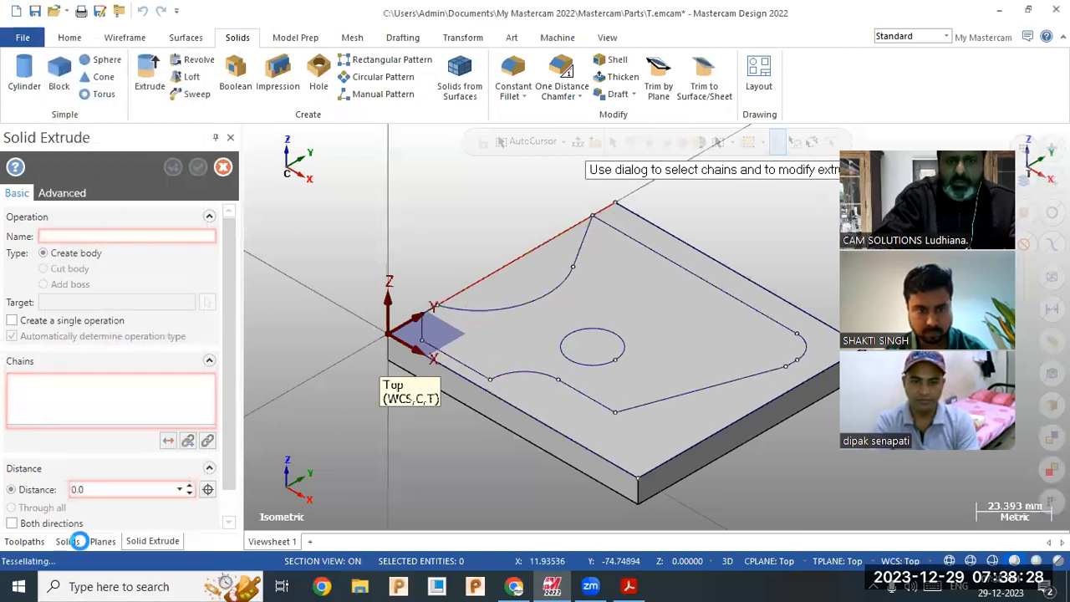
pyautogui.click(168, 440)
pyautogui.click(138, 489)
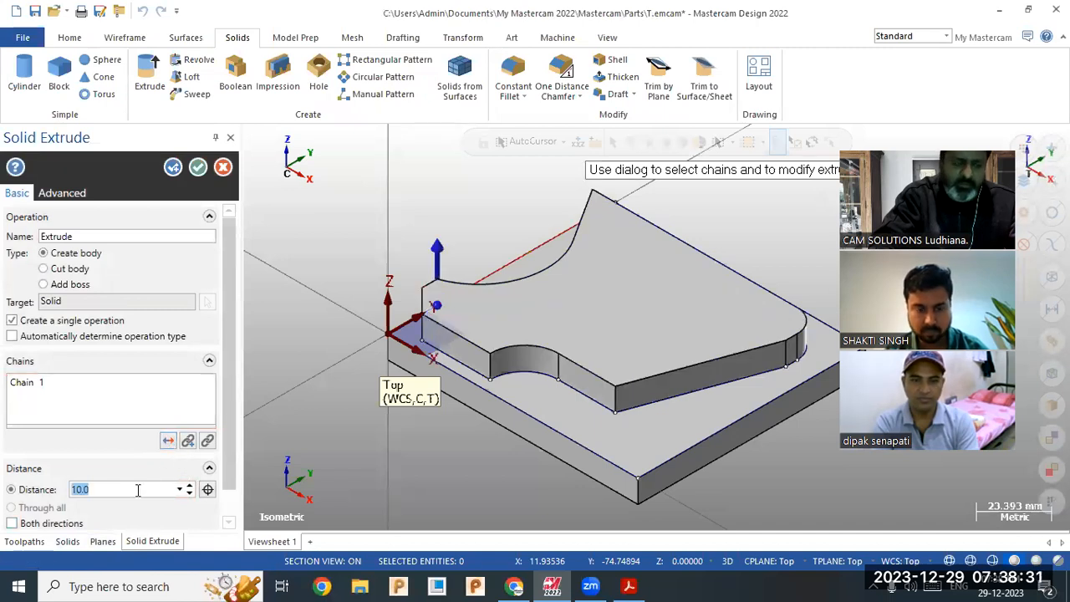
pyautogui.write('5')
pyautogui.press('Return')
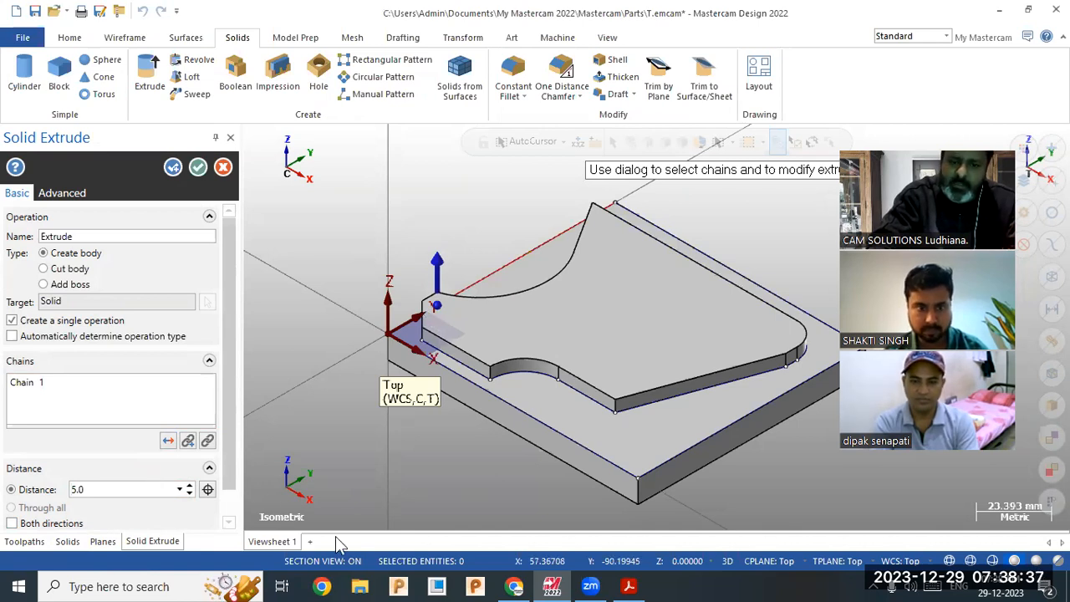
pyautogui.click(628, 586)
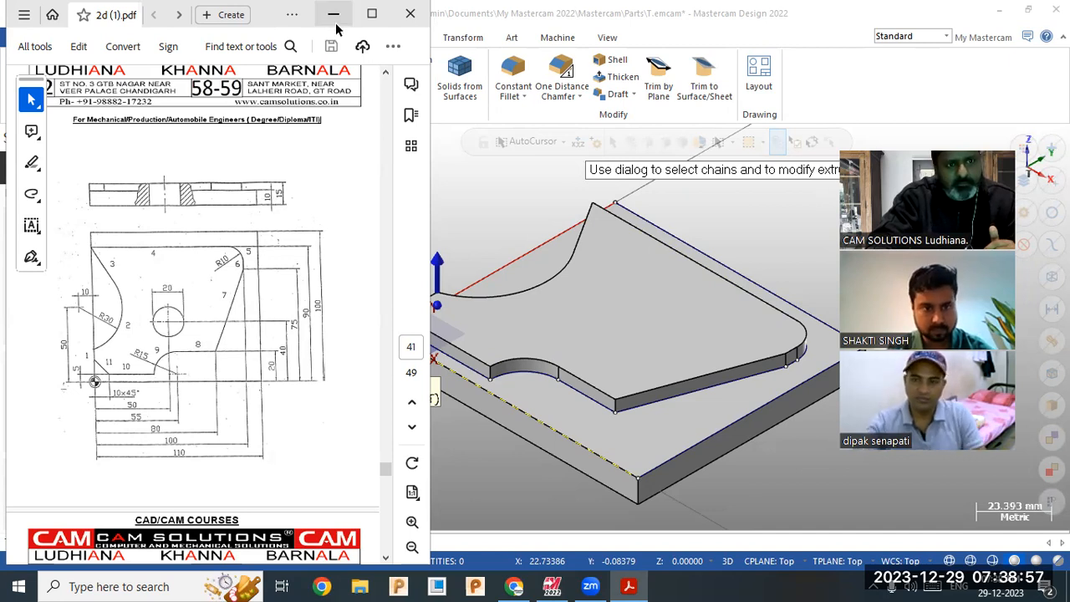
pyautogui.click(480, 226)
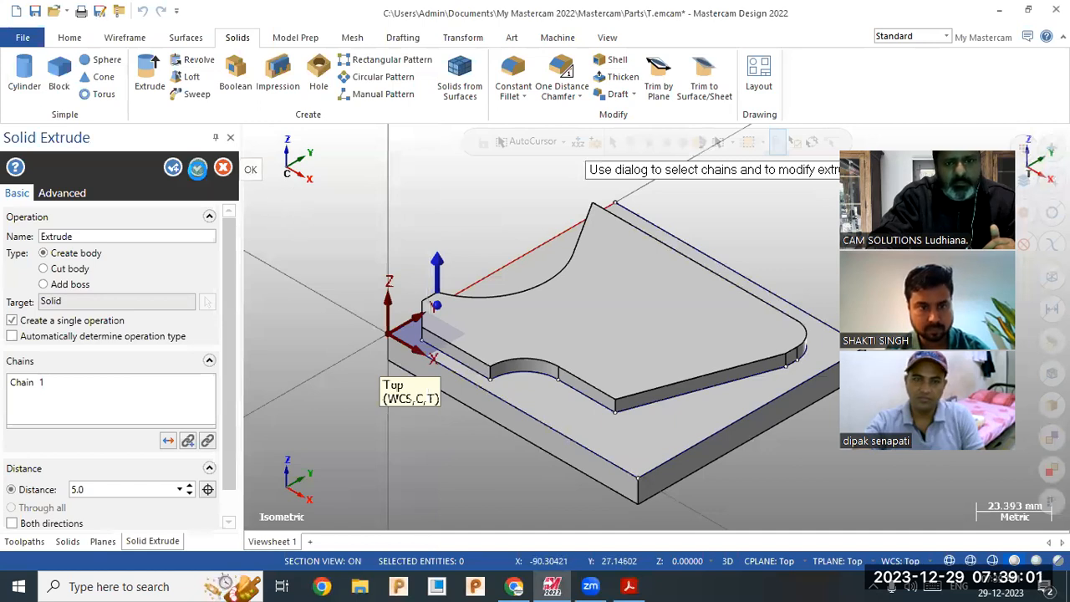
pyautogui.click(198, 168)
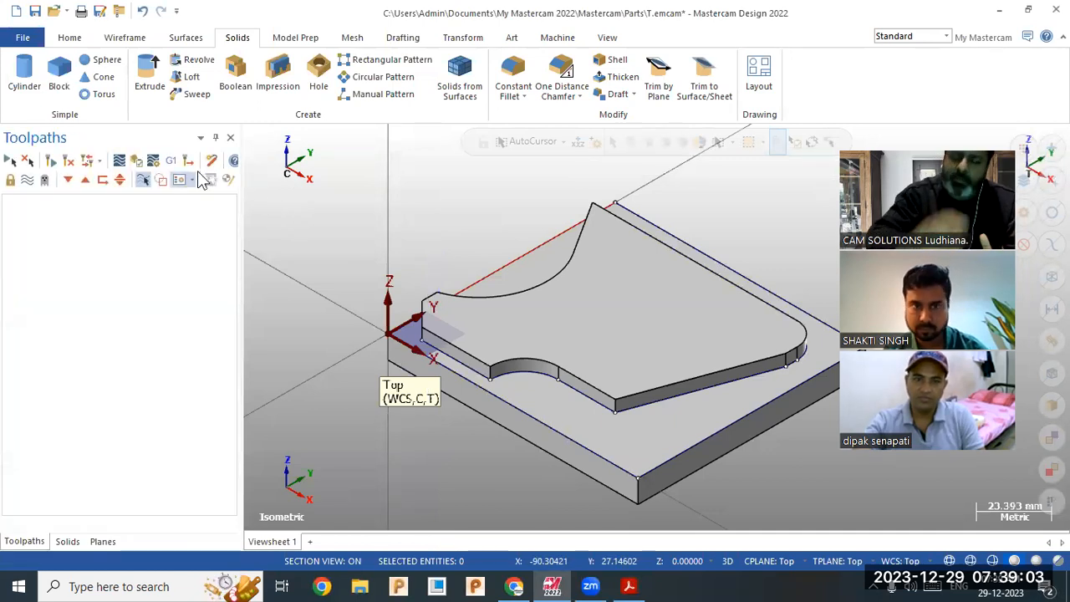
# In wireframe display, try to cut the 20 mm circle through all in both directions with Extrude
pyautogui.click(949, 560)
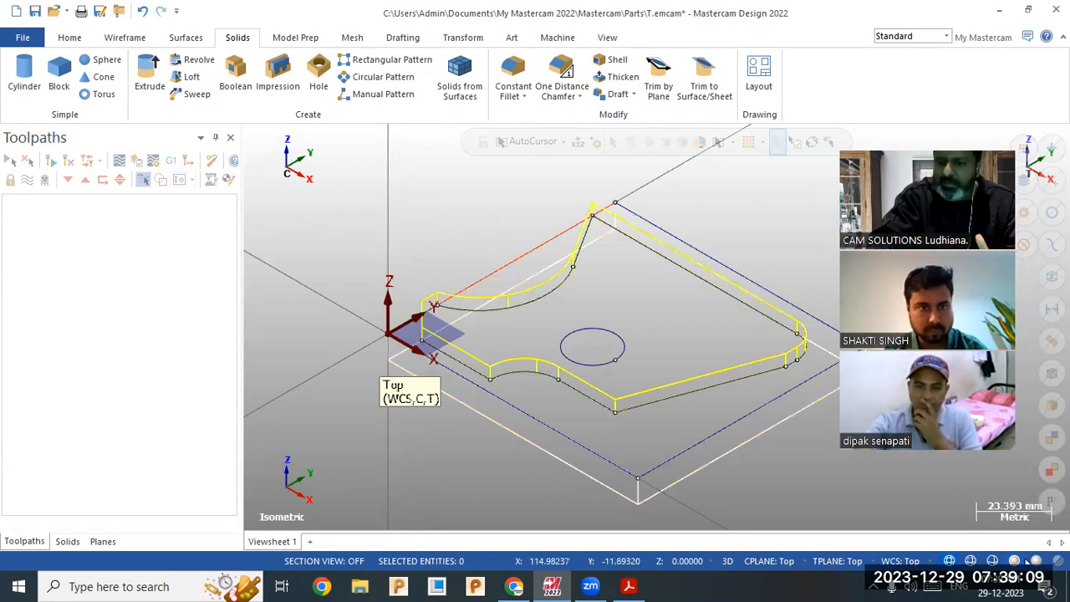
pyautogui.click(1014, 560)
pyautogui.click(949, 560)
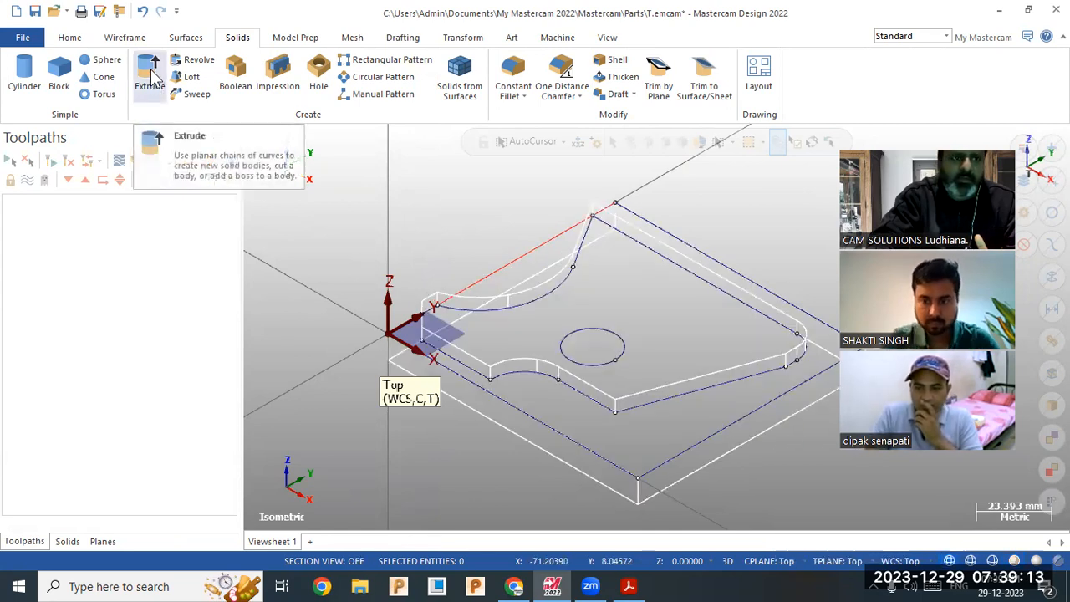
pyautogui.click(566, 335)
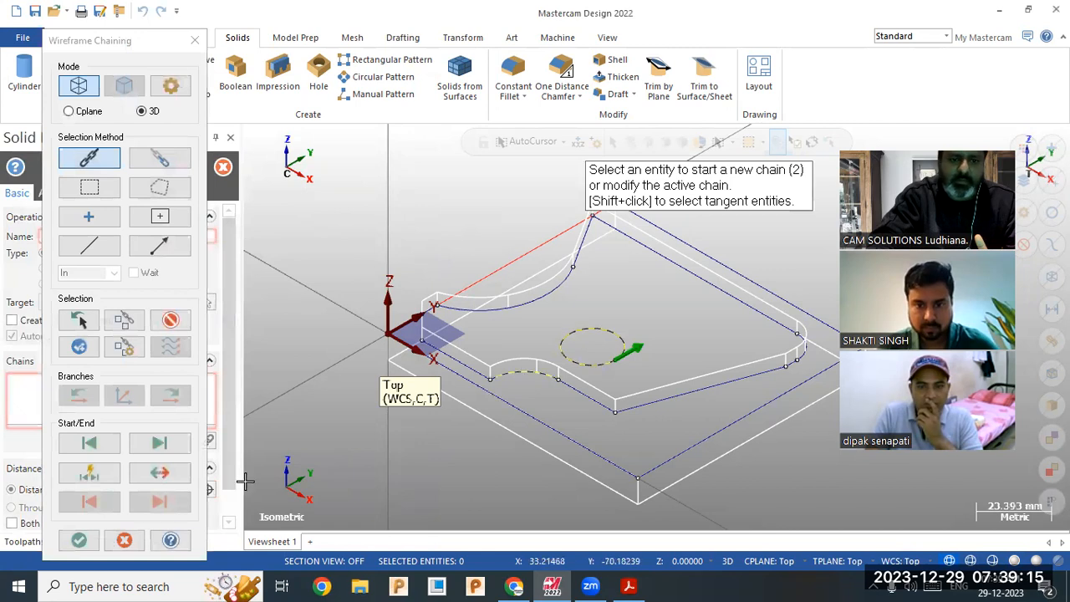
pyautogui.click(77, 541)
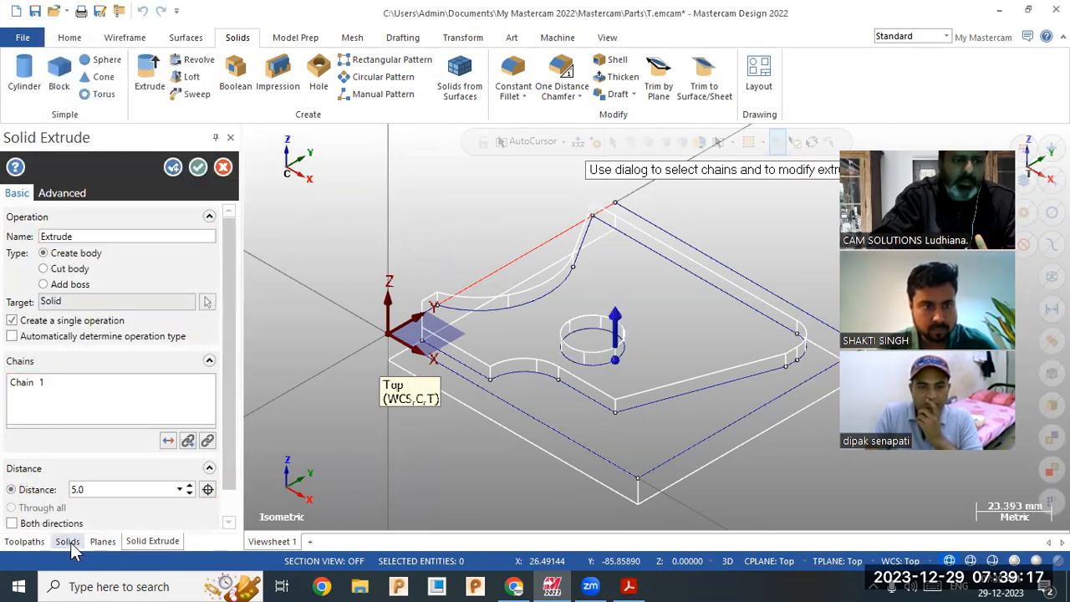
pyautogui.click(37, 525)
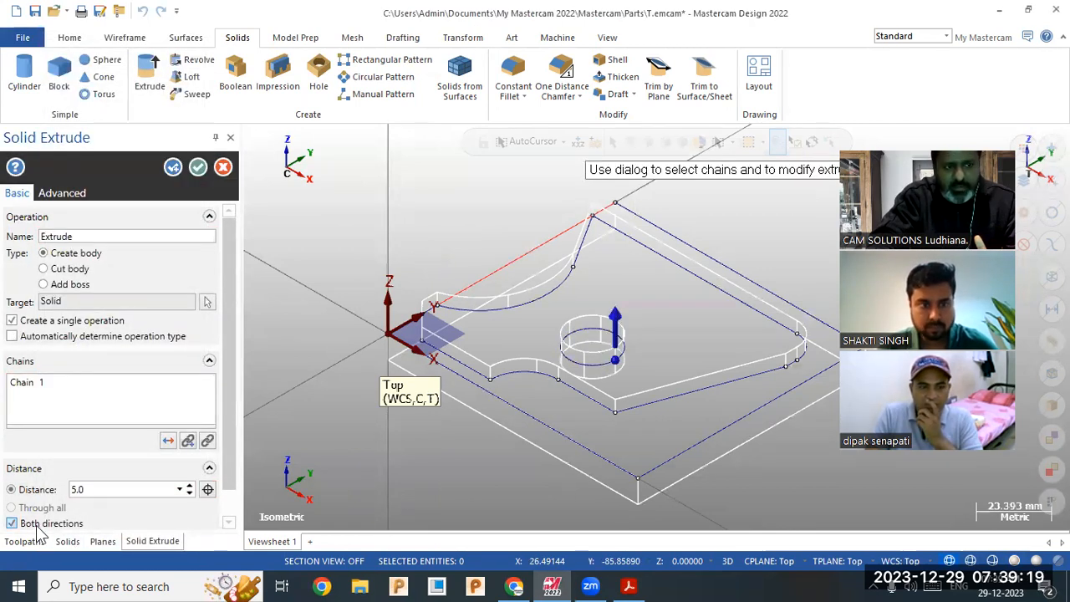
pyautogui.click(72, 266)
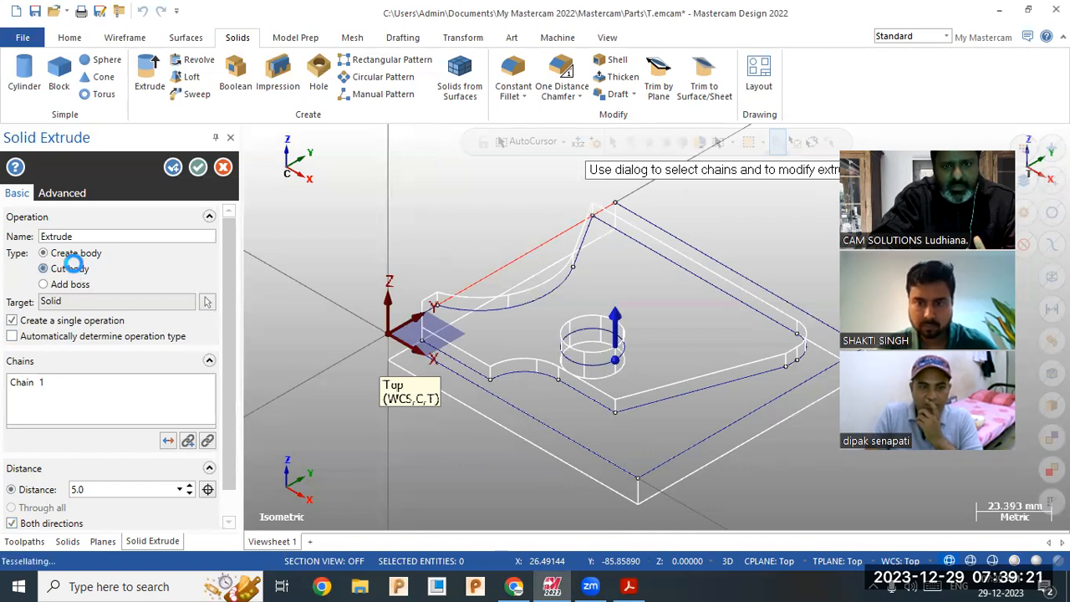
pyautogui.click(34, 511)
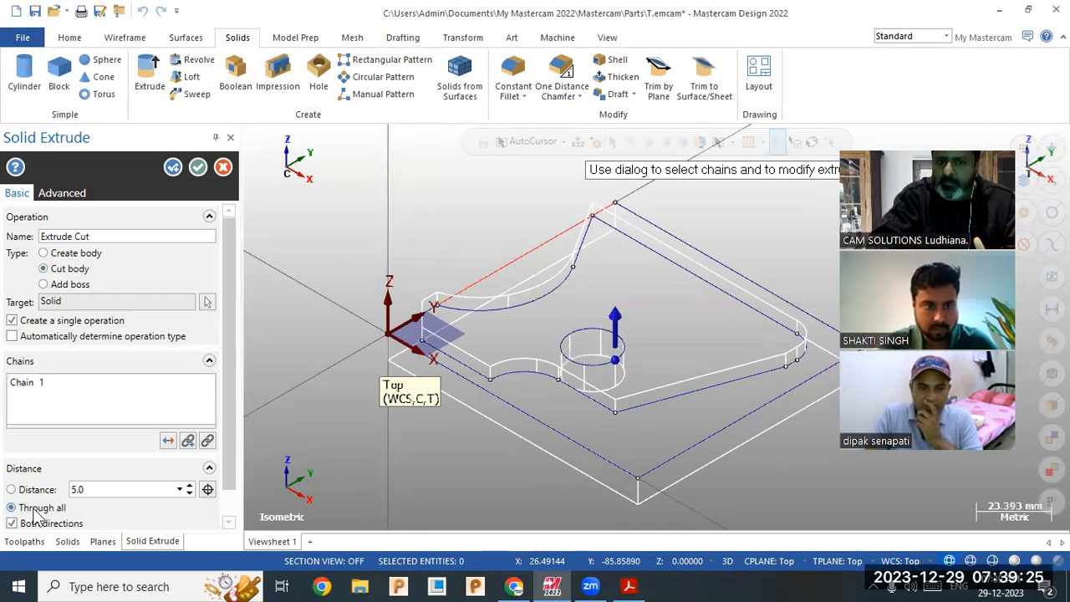
pyautogui.moveTo(499, 418)
pyautogui.mouseDown(button='middle')
pyautogui.moveTo(493, 378)
pyautogui.moveTo(495, 415)
pyautogui.mouseUp(button='middle')
pyautogui.click(53, 523)
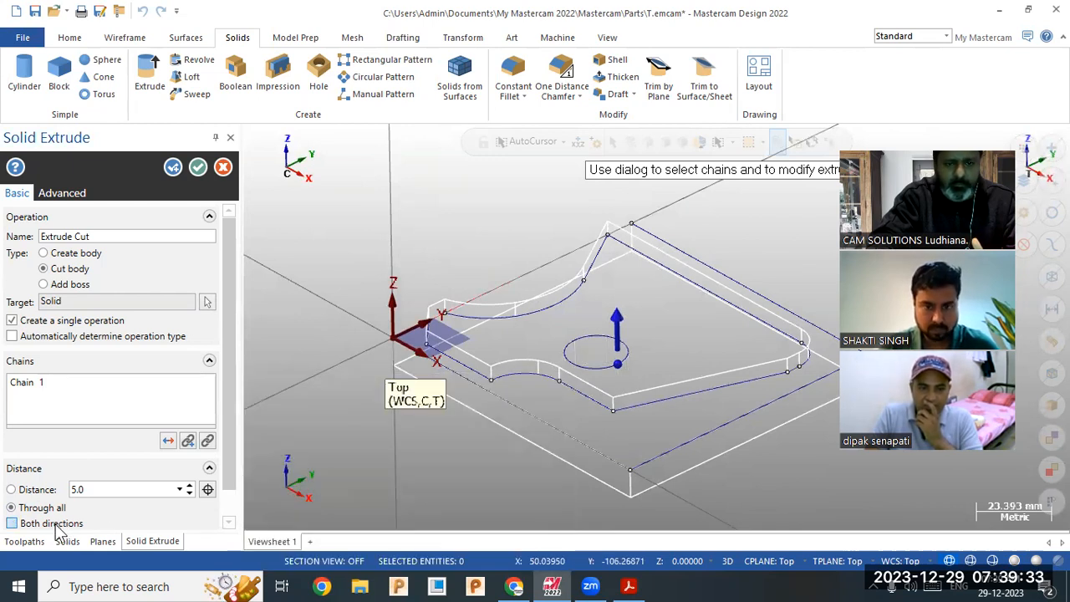
pyautogui.click(53, 524)
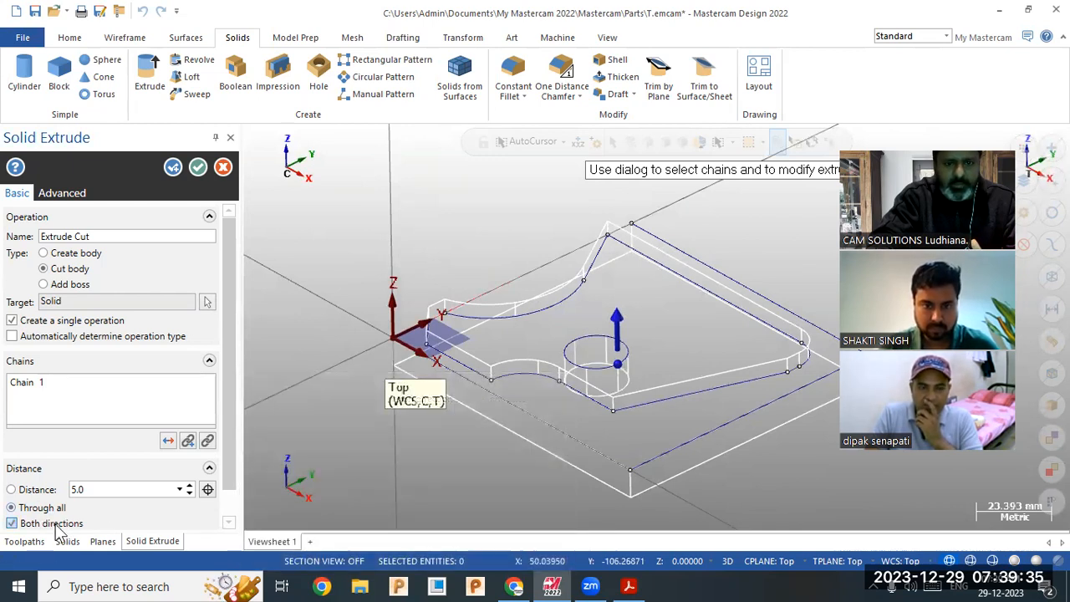
# Try a distance of 16 mm for the circle's cut in both directions, and cancel the extrusion
pyautogui.click(189, 488)
pyautogui.click(189, 488)
pyautogui.click(189, 488)
pyautogui.click(190, 488)
pyautogui.click(190, 488)
pyautogui.click(190, 488)
pyautogui.click(189, 488)
pyautogui.click(189, 488)
pyautogui.click(189, 488)
pyautogui.click(189, 488)
pyautogui.click(189, 488)
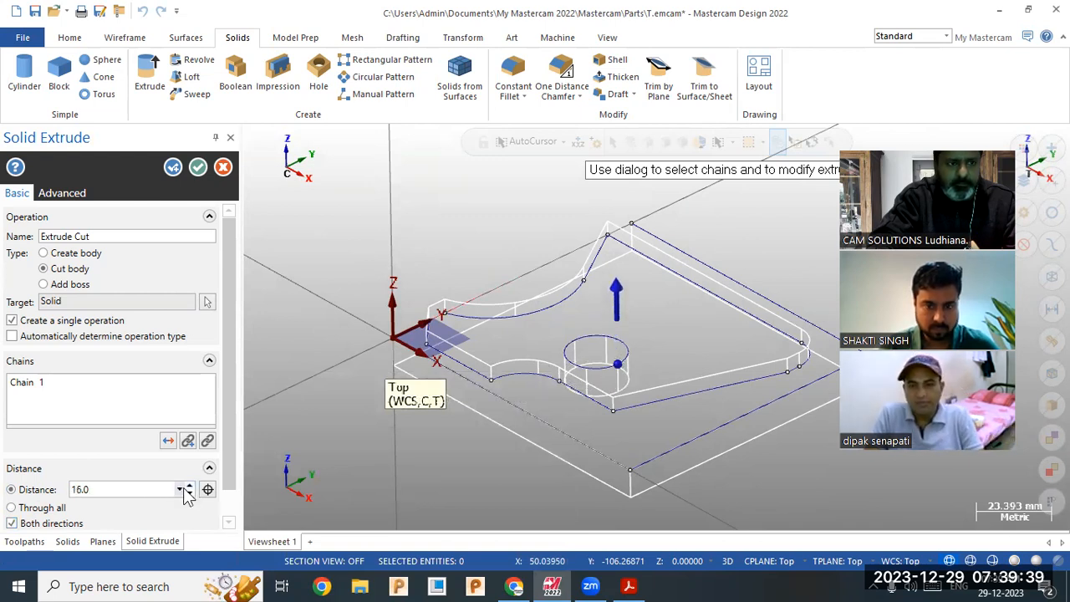
pyautogui.click(223, 167)
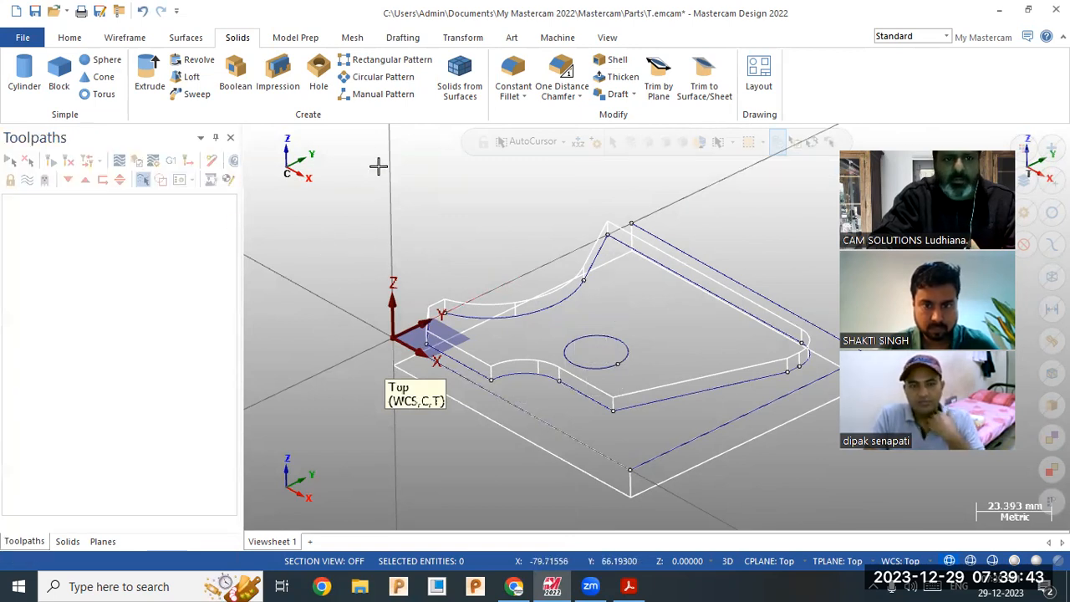
# Undo the separate profile body and extrude the inner profile 5 mm upward again as a boss added to the plate
pyautogui.click(143, 12)
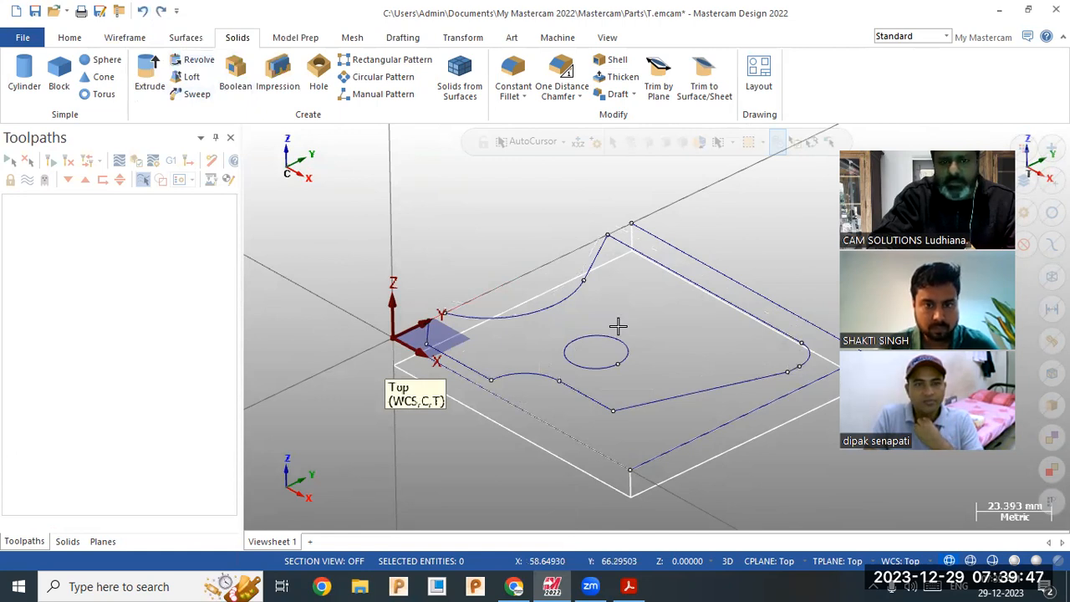
pyautogui.click(149, 75)
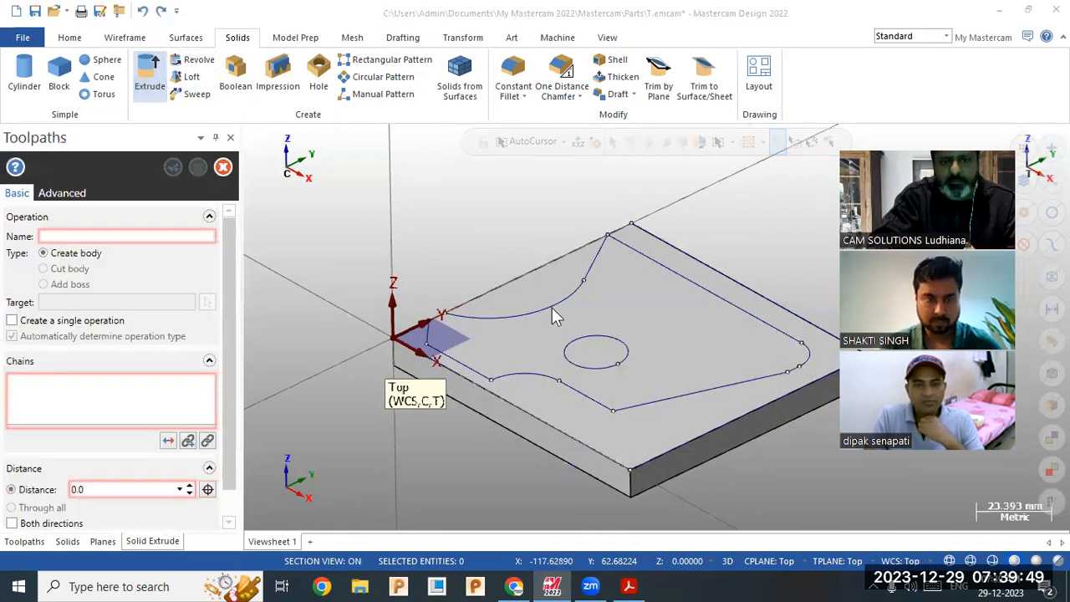
pyautogui.click(547, 308)
pyautogui.click(80, 539)
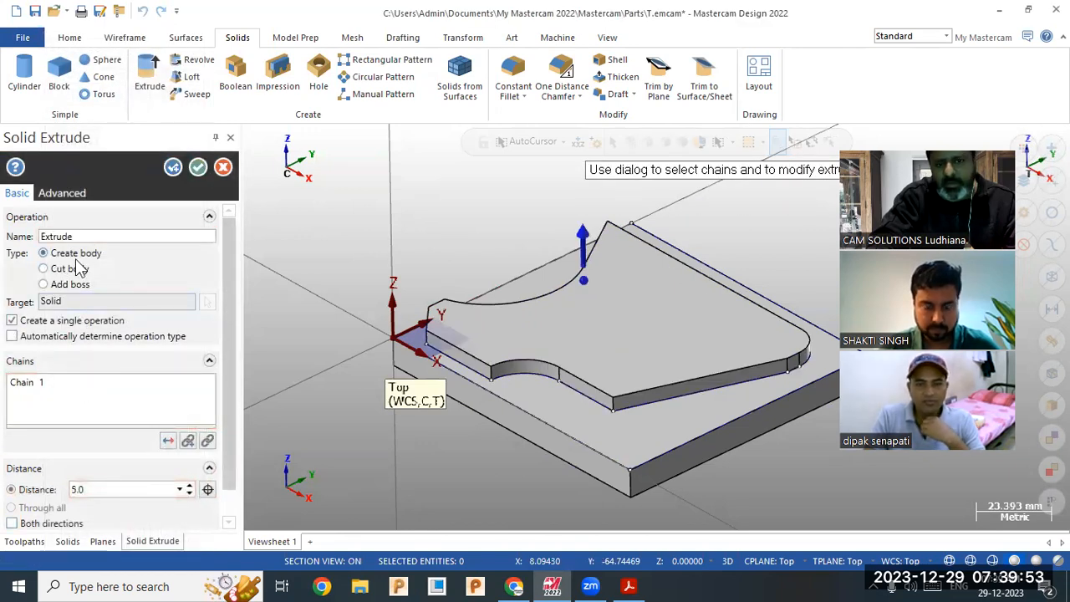
pyautogui.click(72, 268)
pyautogui.click(70, 284)
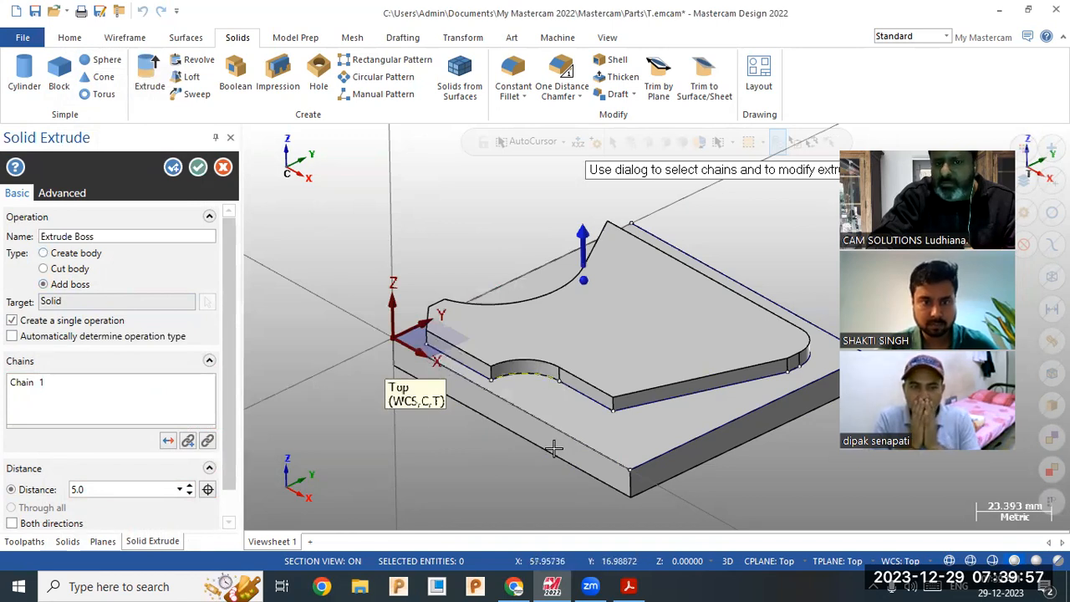
pyautogui.click(198, 168)
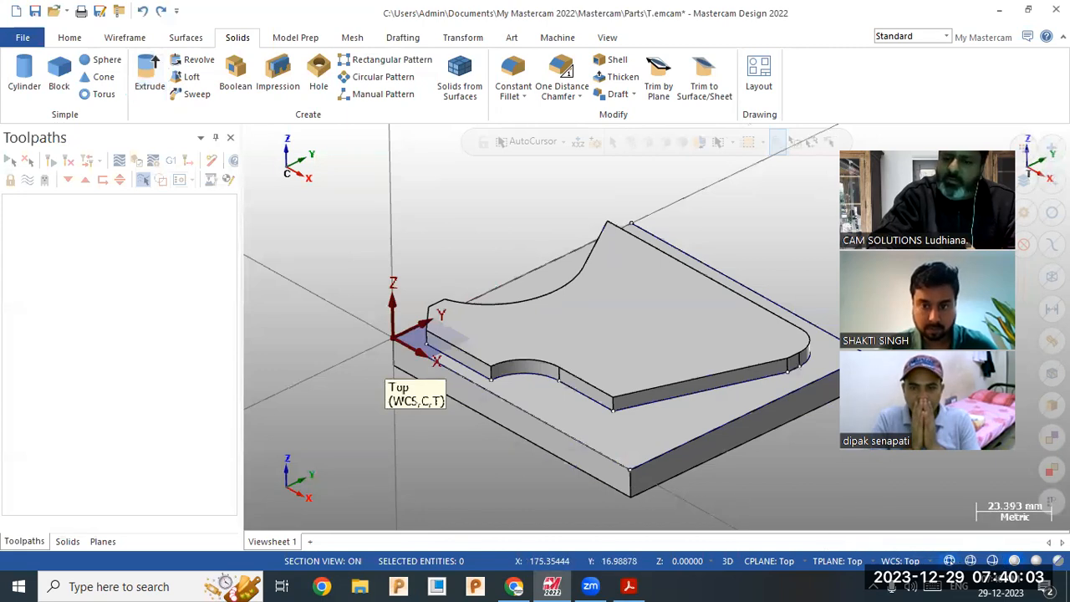
# In wireframe display, cut the 20 mm circle through all in both directions with Extrude, and return to the shaded display
pyautogui.click(358, 560)
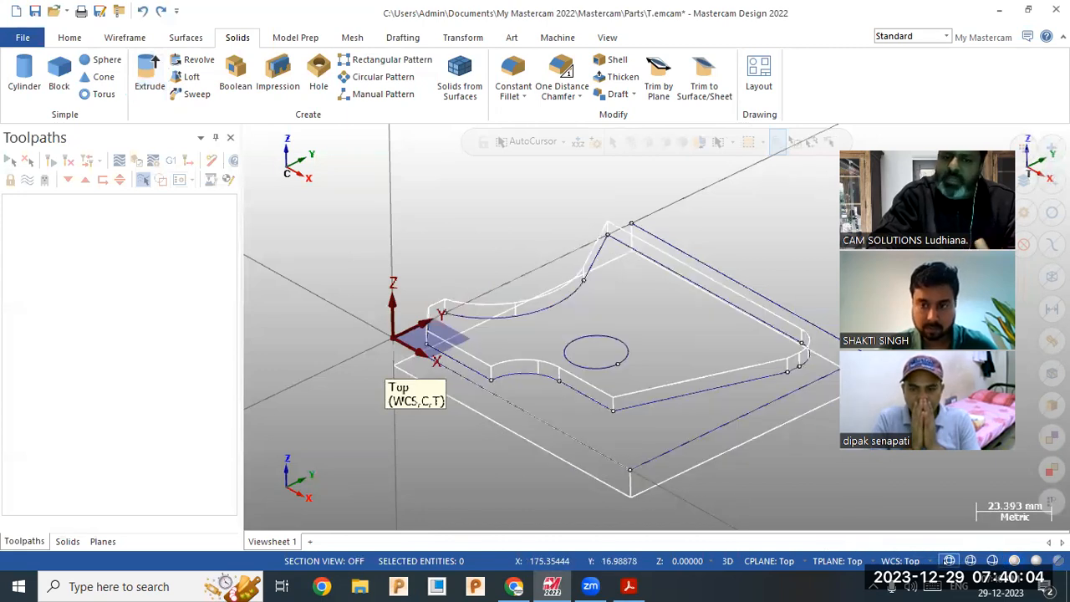
pyautogui.click(143, 74)
pyautogui.click(627, 352)
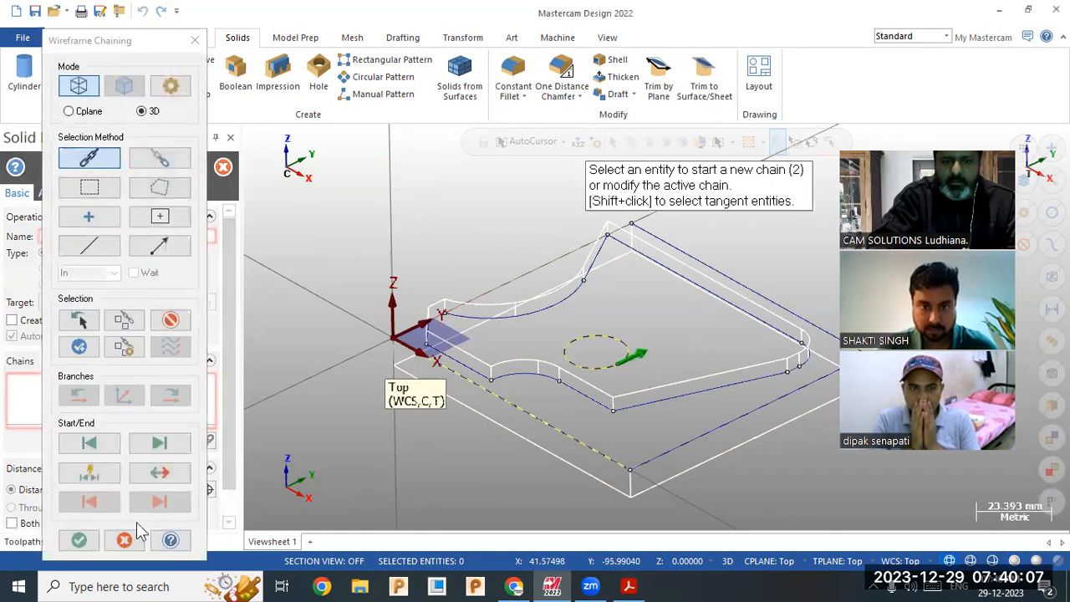
pyautogui.click(79, 540)
pyautogui.click(47, 523)
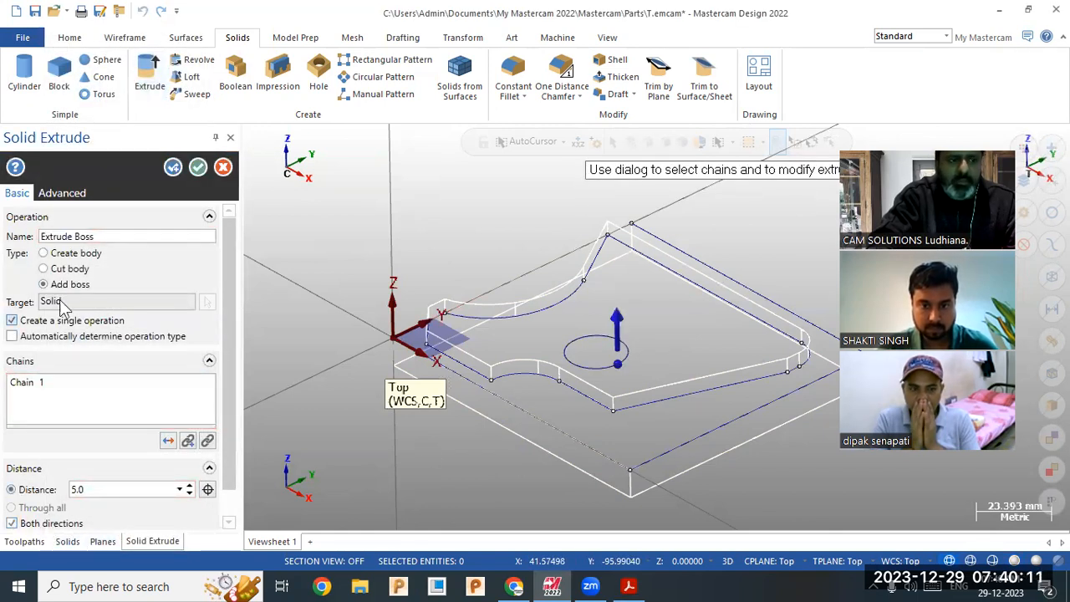
pyautogui.click(70, 269)
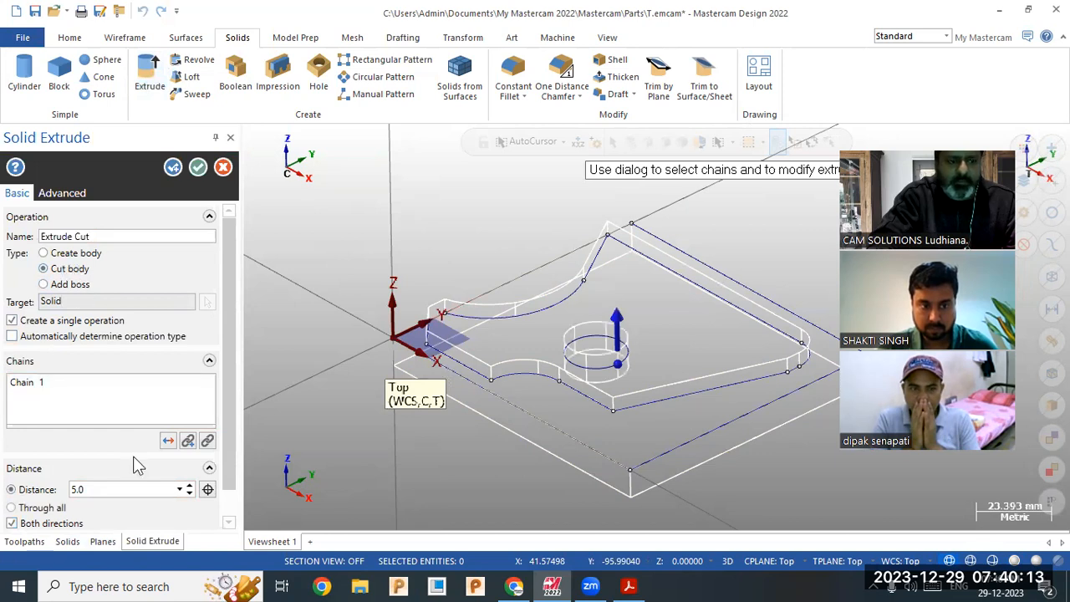
pyautogui.click(60, 510)
pyautogui.moveTo(537, 439)
pyautogui.mouseDown(button='middle')
pyautogui.moveTo(528, 415)
pyautogui.moveTo(530, 427)
pyautogui.mouseUp(button='middle')
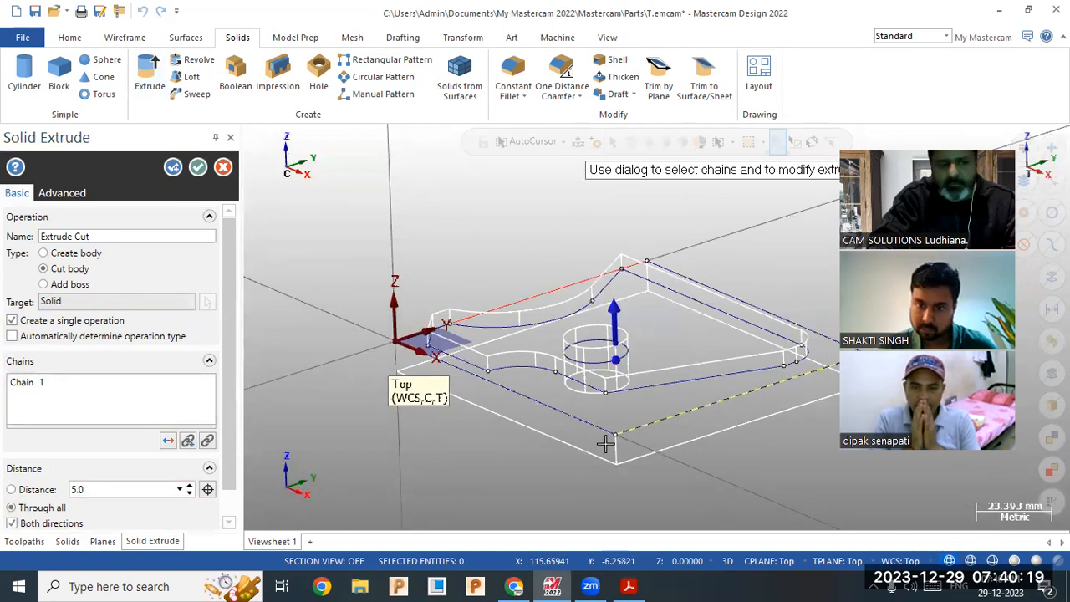
pyautogui.click(197, 167)
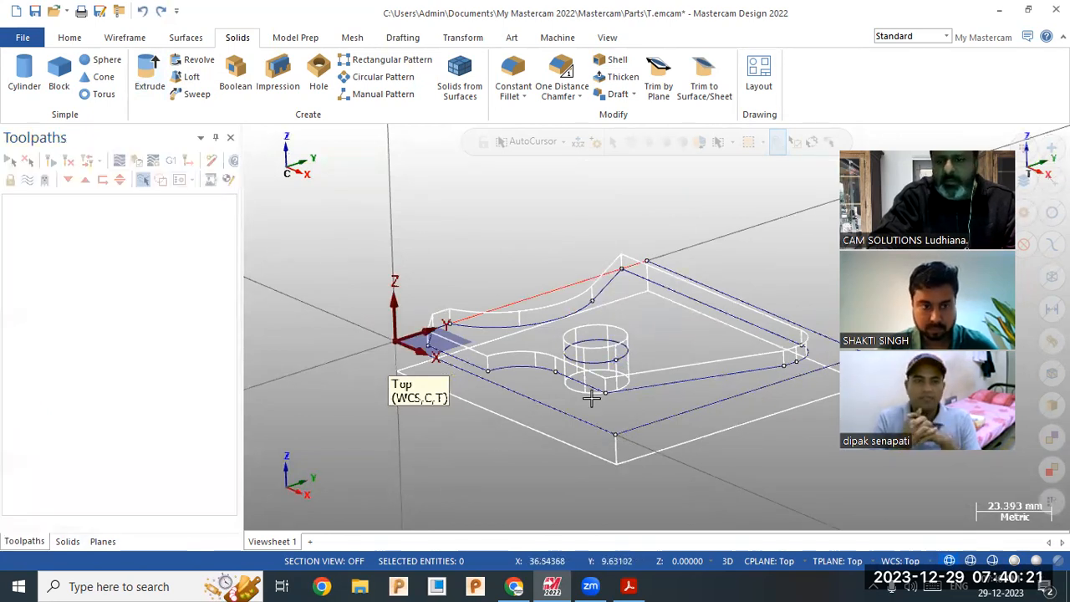
pyautogui.moveTo(524, 251); pyautogui.dragTo(550, 266, button='middle')
pyautogui.scroll(-3, 353, 294)
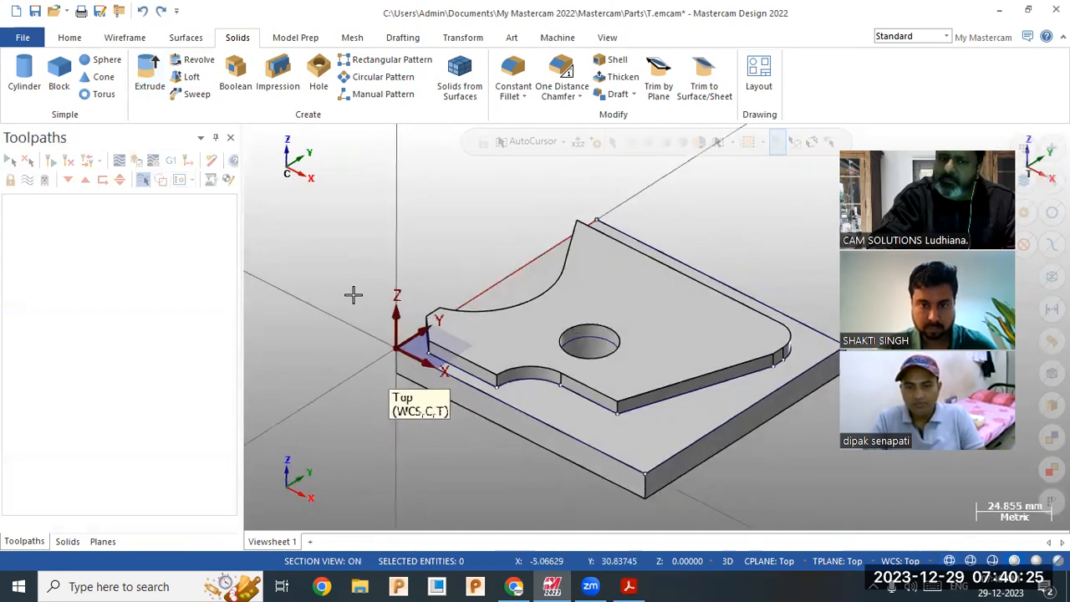
# Compare the finished solid with the dimensioned views in 2d (1).pdf
pyautogui.scroll(3, 528, 387)
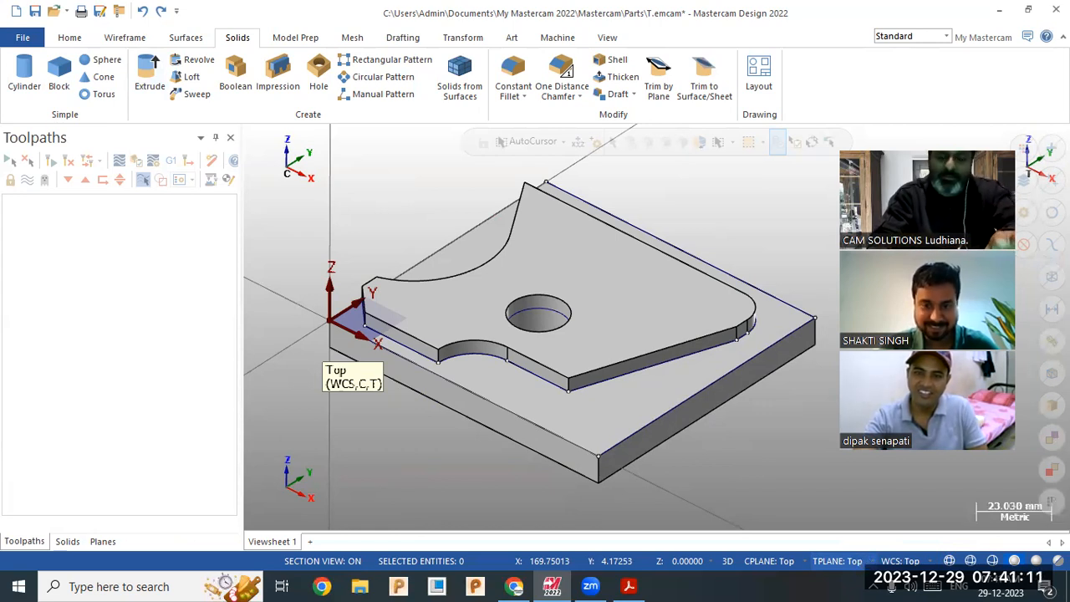
pyautogui.moveTo(642, 294)
pyautogui.mouseDown(button='middle')
pyautogui.moveTo(652, 293)
pyautogui.moveTo(616, 296)
pyautogui.moveTo(585, 264)
pyautogui.moveTo(530, 343)
pyautogui.mouseUp(button='middle')
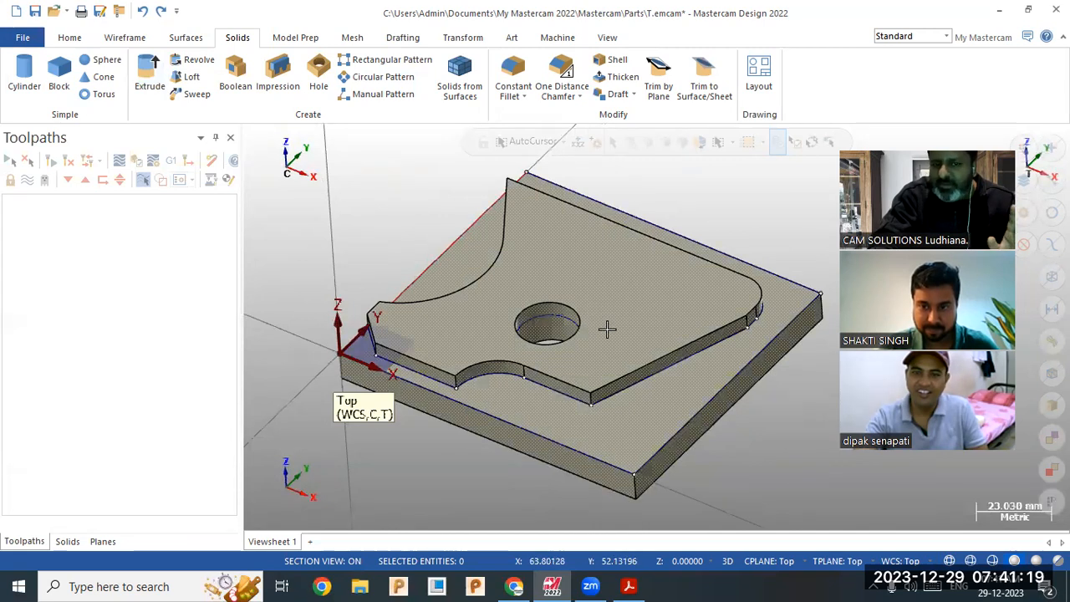
pyautogui.click(628, 586)
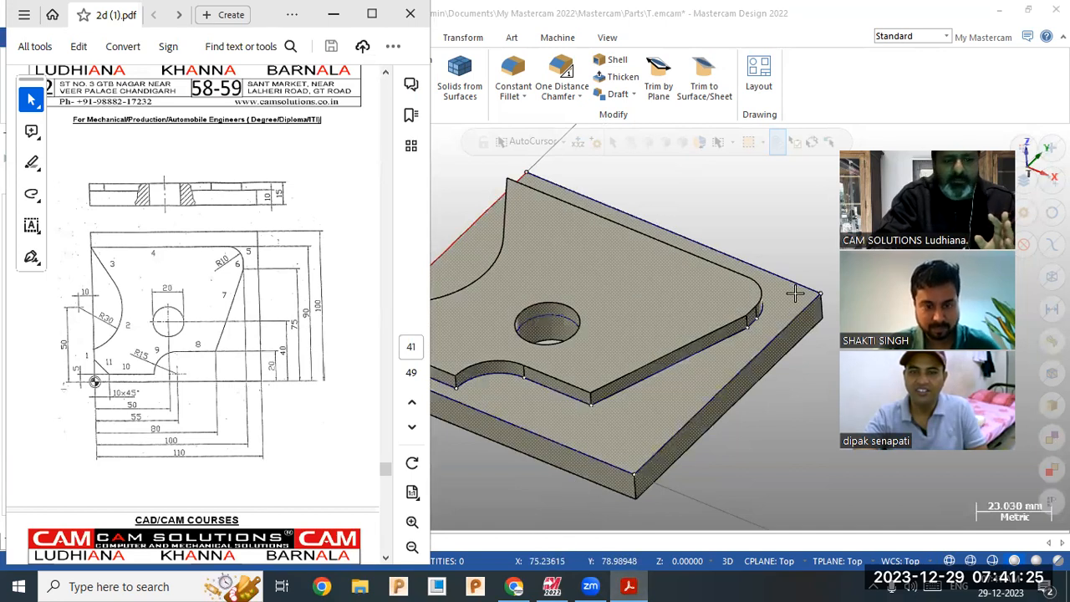
pyautogui.scroll(-4, 685, 267)
pyautogui.scroll(1, 686, 268)
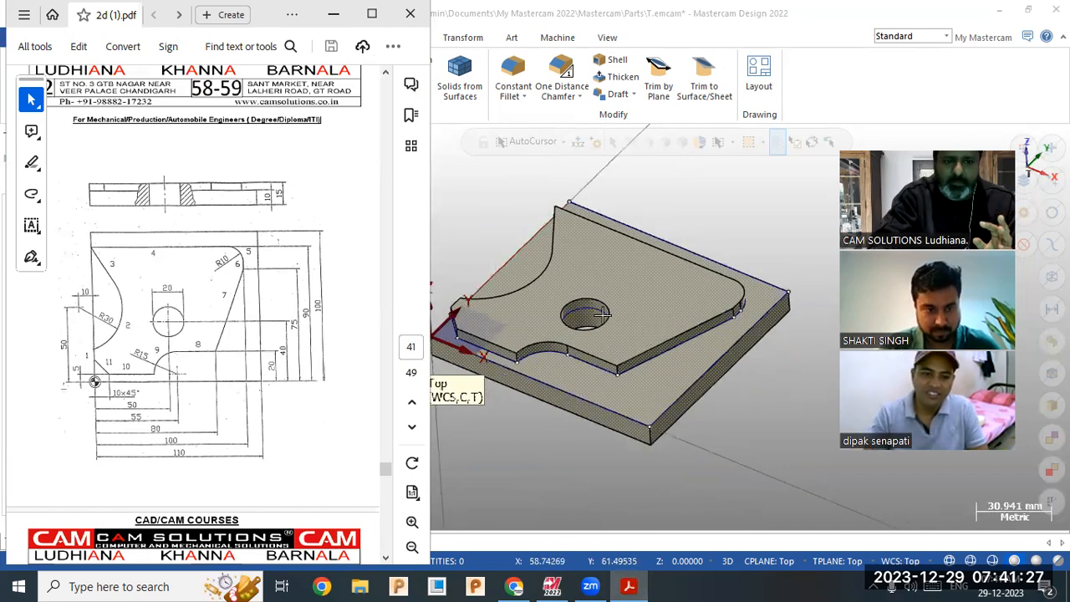
pyautogui.scroll(-2, 663, 291)
pyautogui.scroll(1, 532, 315)
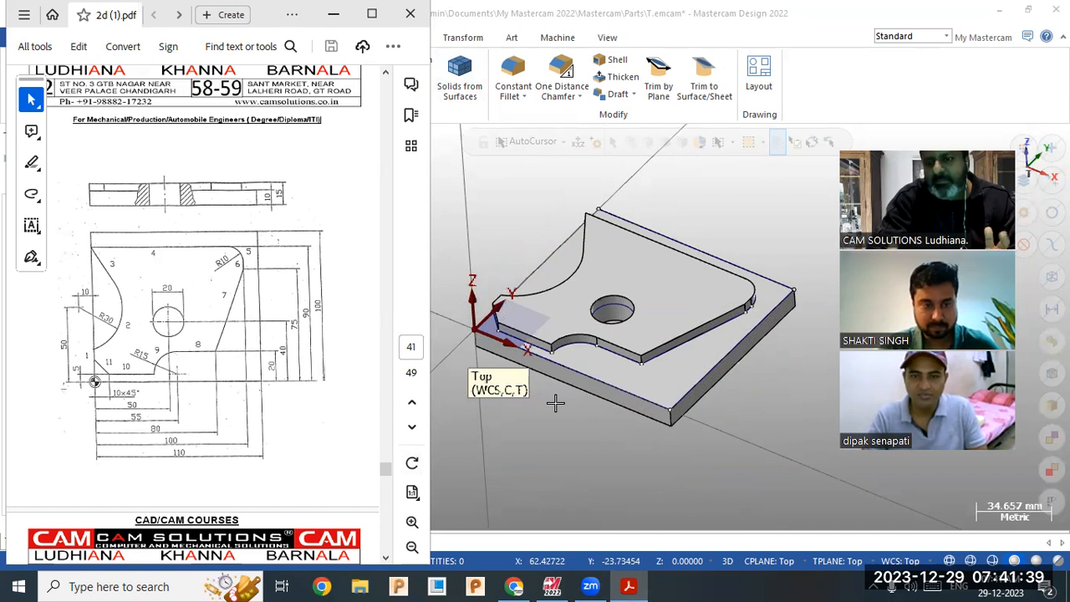
pyautogui.click(334, 14)
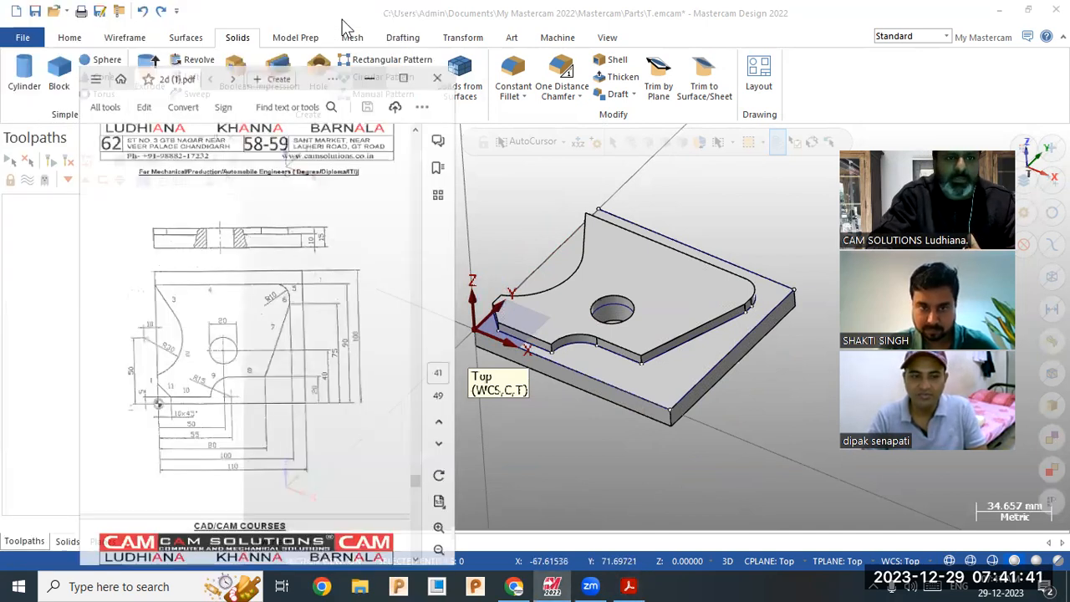
# Add a machine group with the default mill and expand its properties in the toolpath tree
pyautogui.click(556, 38)
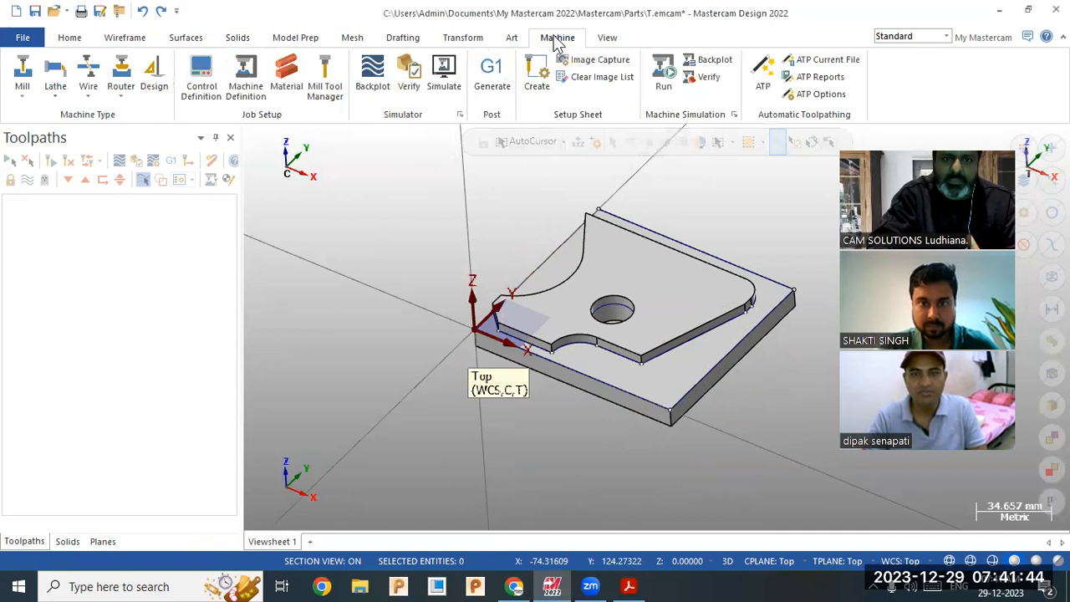
pyautogui.click(22, 93)
pyautogui.click(34, 114)
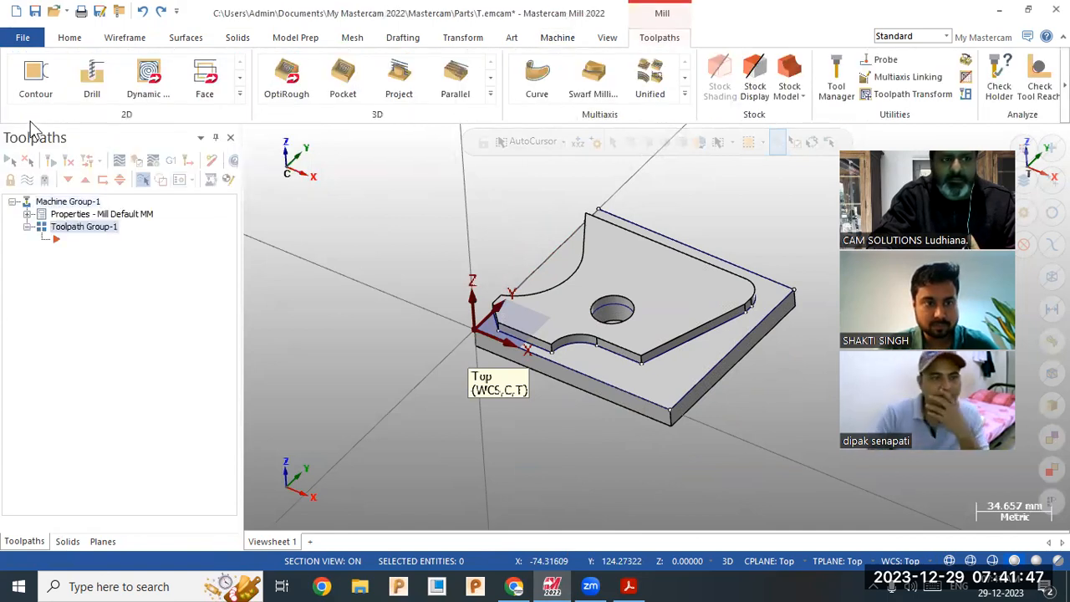
pyautogui.click(27, 215)
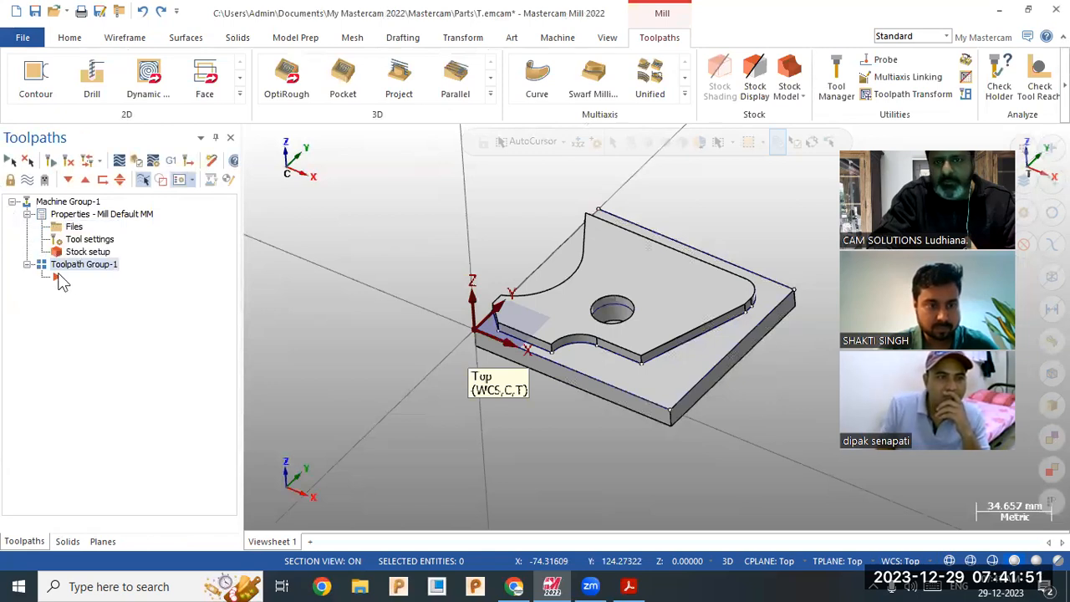
# Close the Toolpaths, Solids and Planes managers, and redisplay the Toolpaths and Solids managers
pyautogui.click(231, 137)
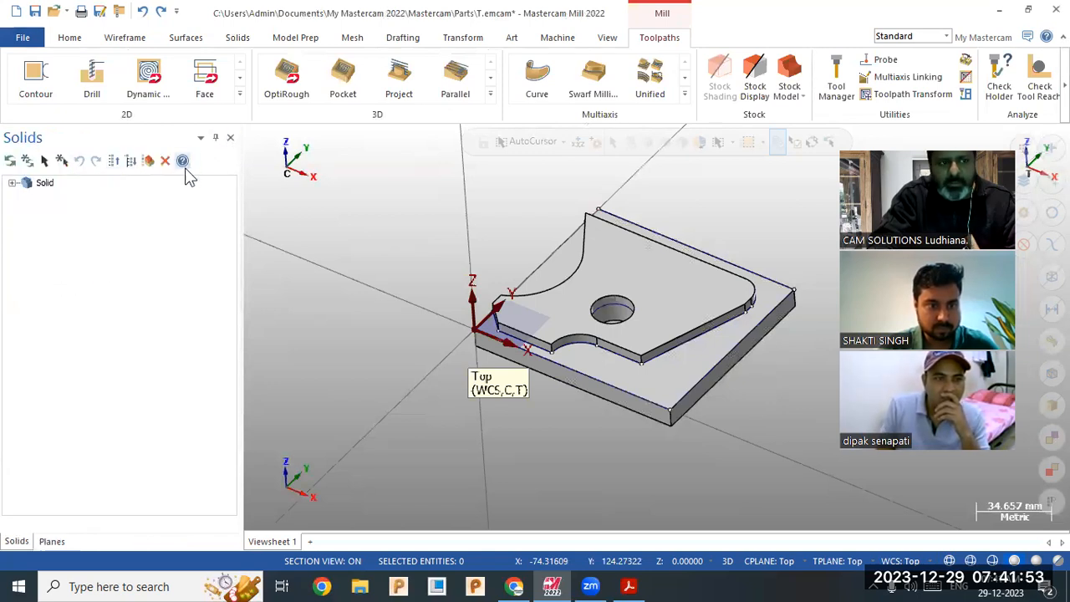
pyautogui.click(230, 138)
pyautogui.click(230, 137)
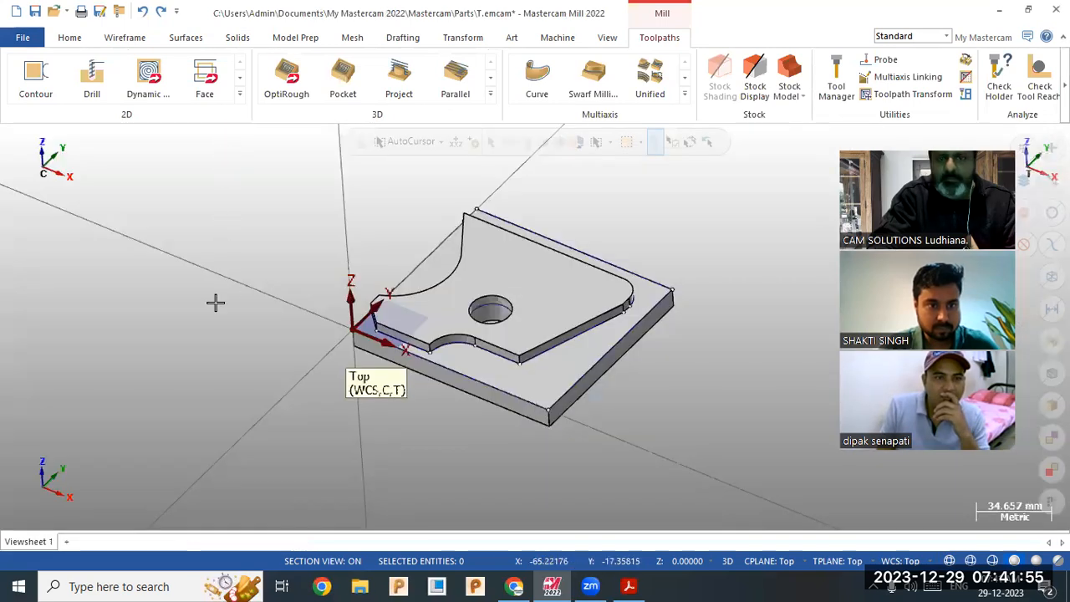
pyautogui.click(607, 37)
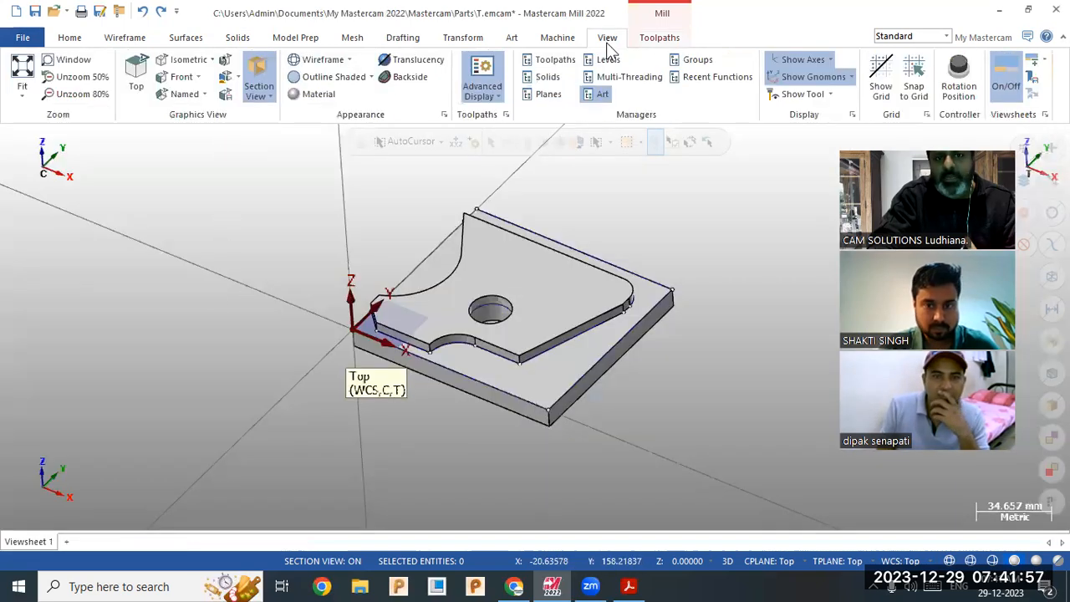
pyautogui.click(555, 61)
pyautogui.click(547, 76)
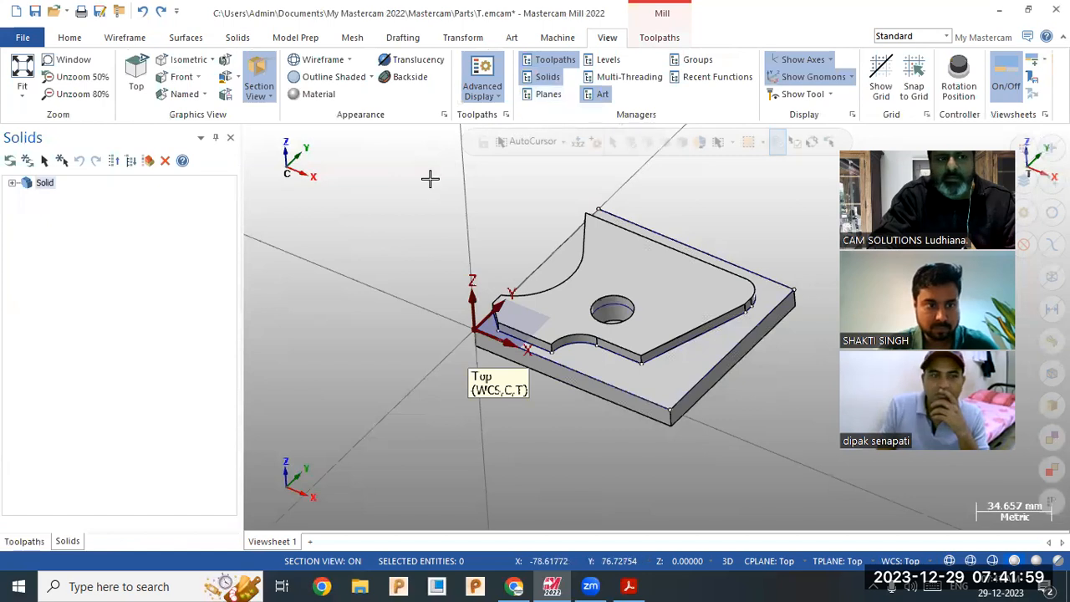
# Review the solid's operation history in the Solids manager, and return to the Toolpaths manager
pyautogui.click(24, 543)
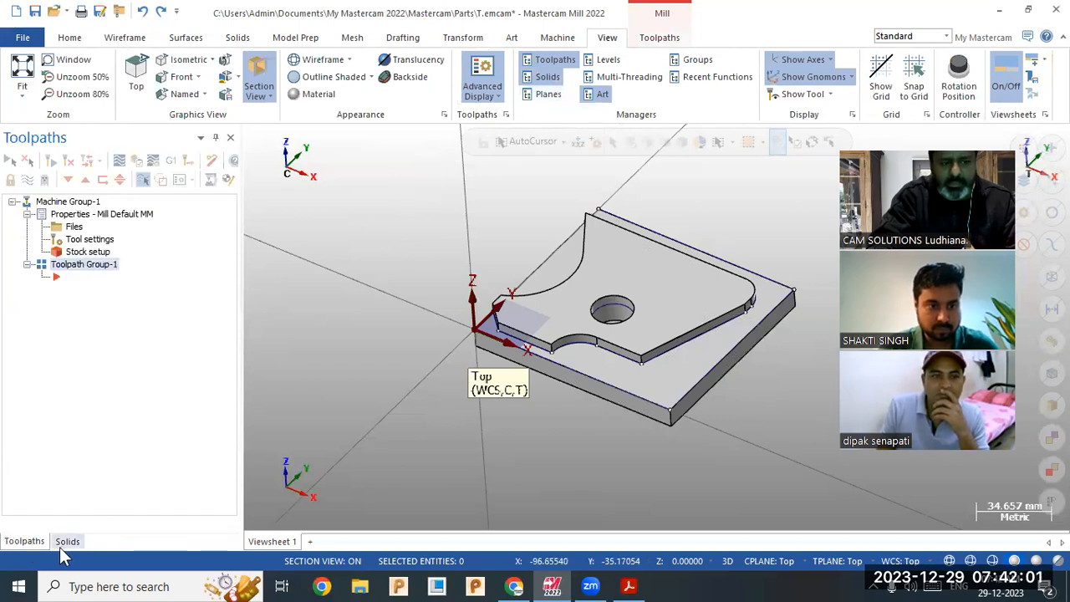
pyautogui.click(61, 544)
pyautogui.click(34, 545)
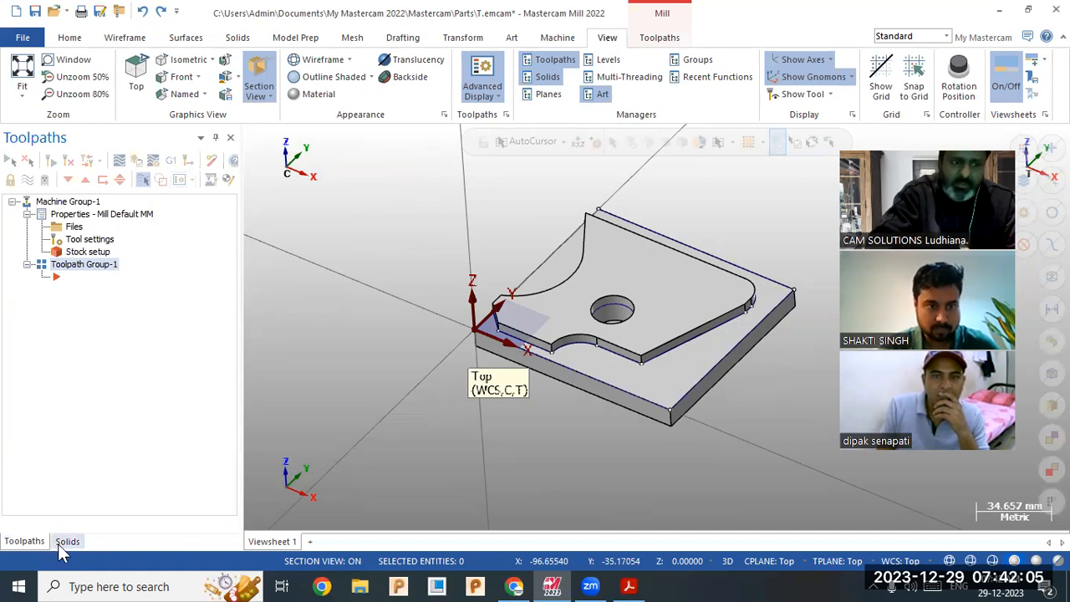
pyautogui.click(58, 543)
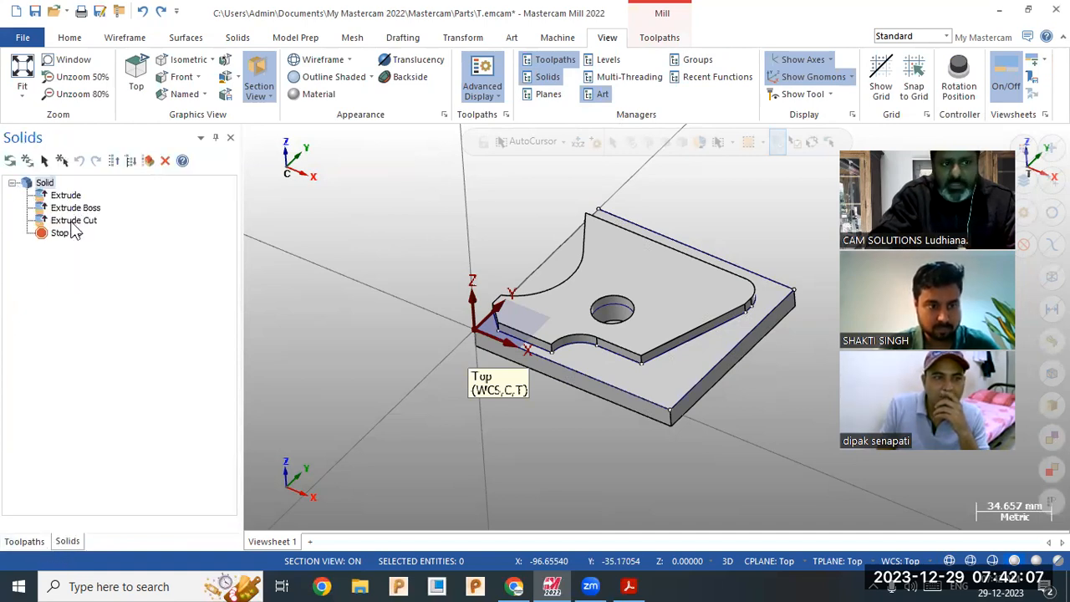
pyautogui.click(25, 541)
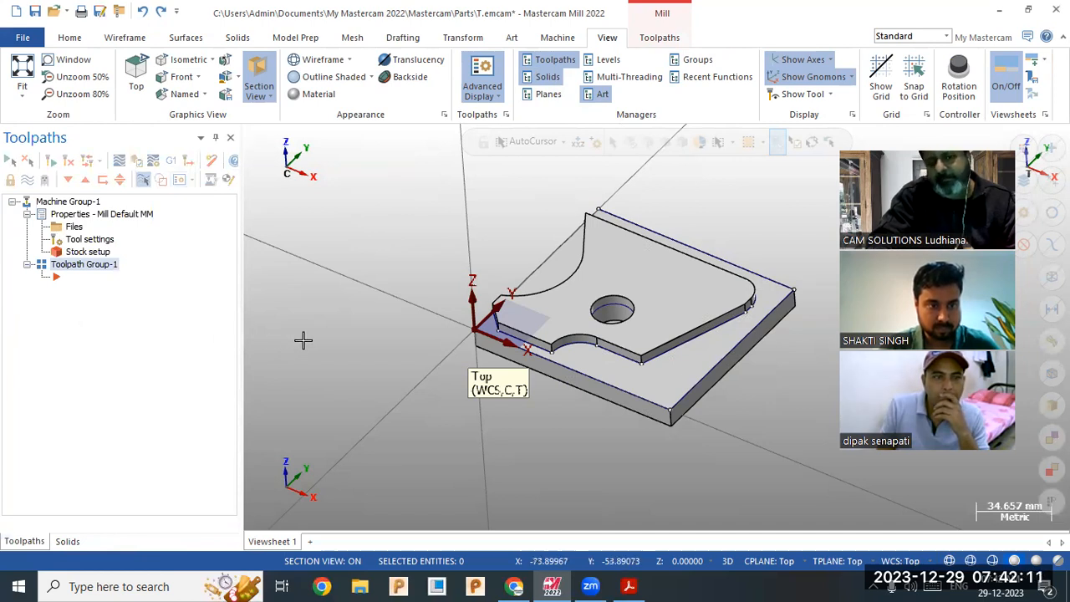
# Blank the finished plate solid, keeping only its wireframe geometry on display
pyautogui.scroll(-2, 351, 335)
pyautogui.scroll(1, 763, 267)
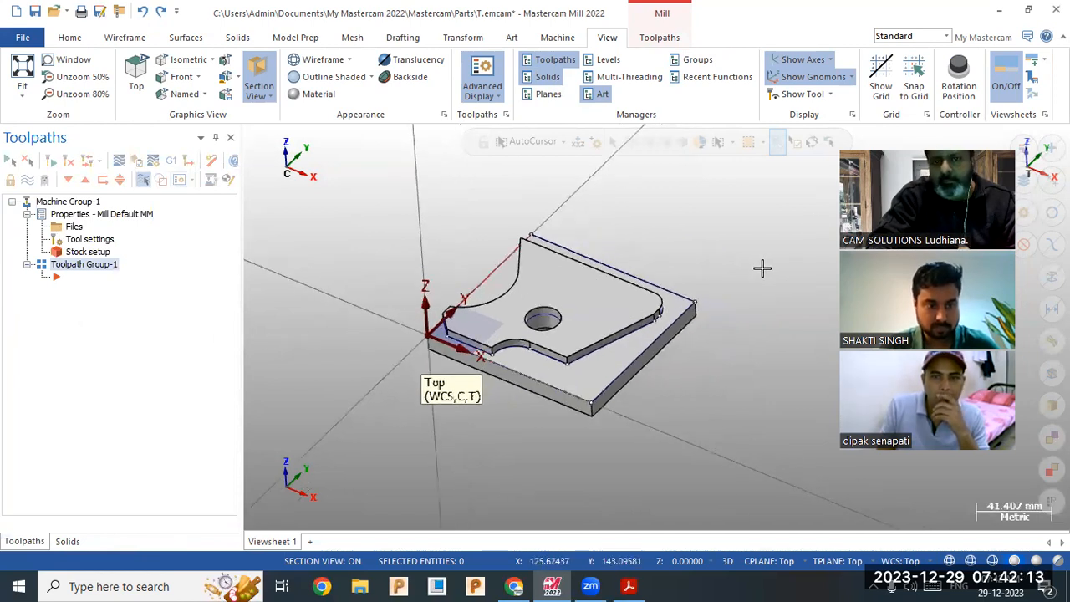
pyautogui.scroll(1, 761, 268)
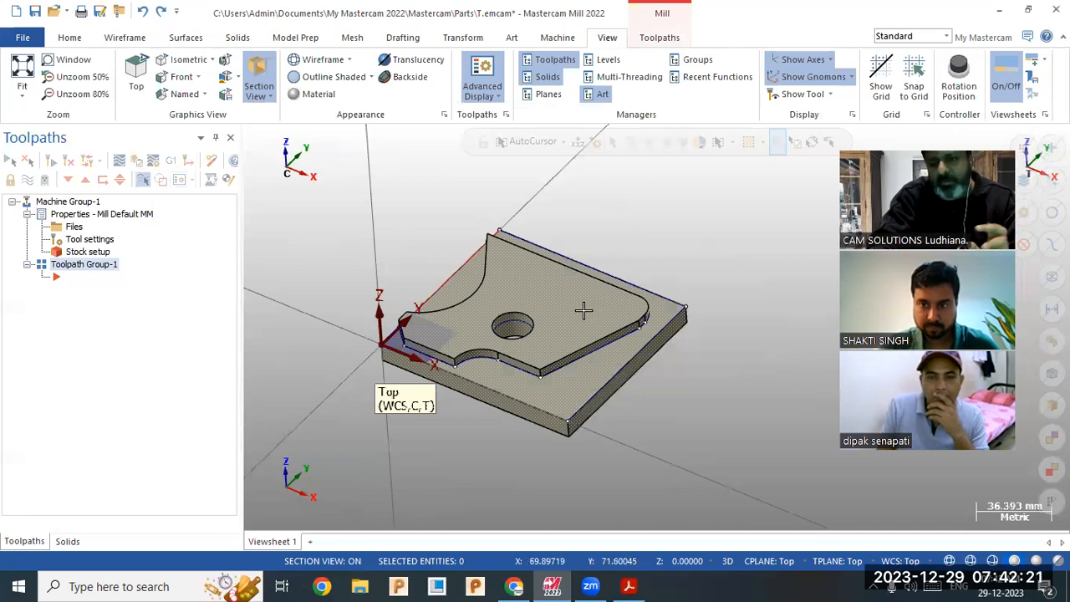
pyautogui.click(565, 334)
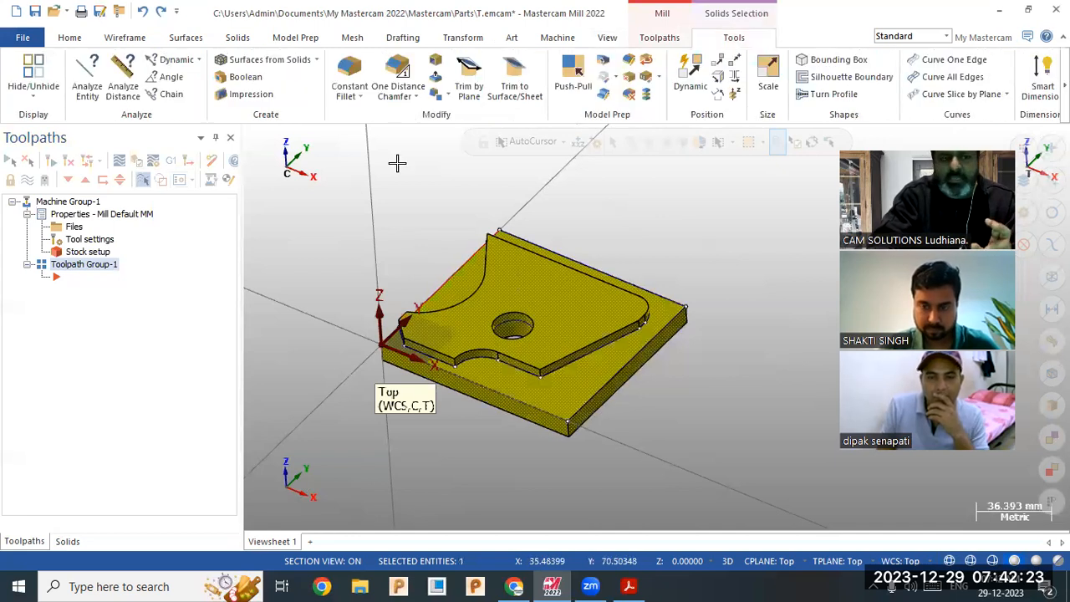
pyautogui.click(75, 39)
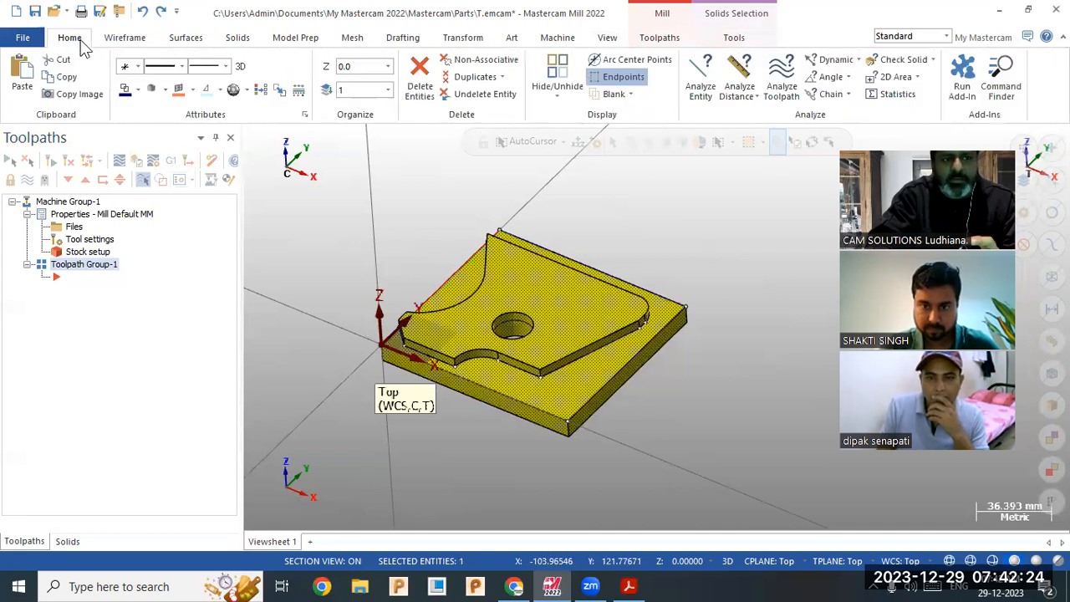
pyautogui.click(607, 96)
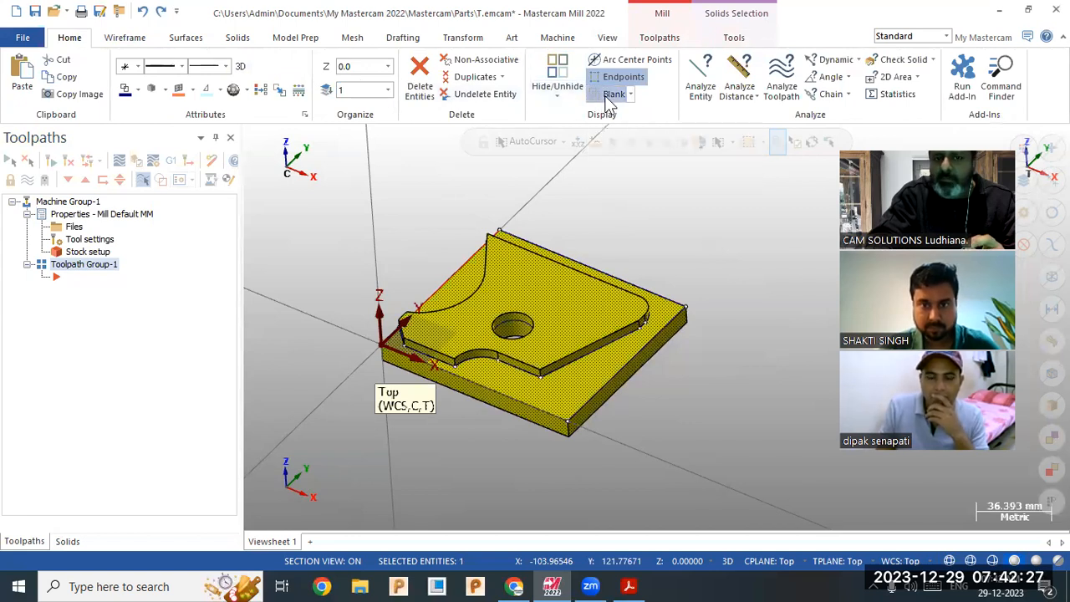
pyautogui.moveTo(676, 246); pyautogui.dragTo(683, 243, button='middle')
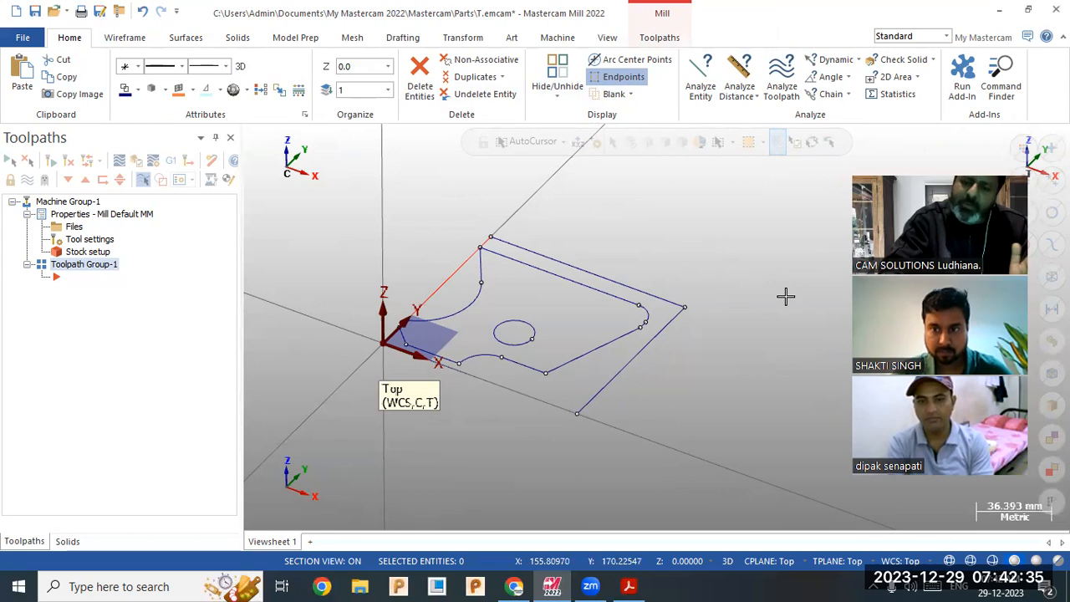
# Browse the available 2D toolpaths, and check the plate's dimensions in the 2d (1).pdf drawing before returning to the model
pyautogui.scroll(1, 552, 256)
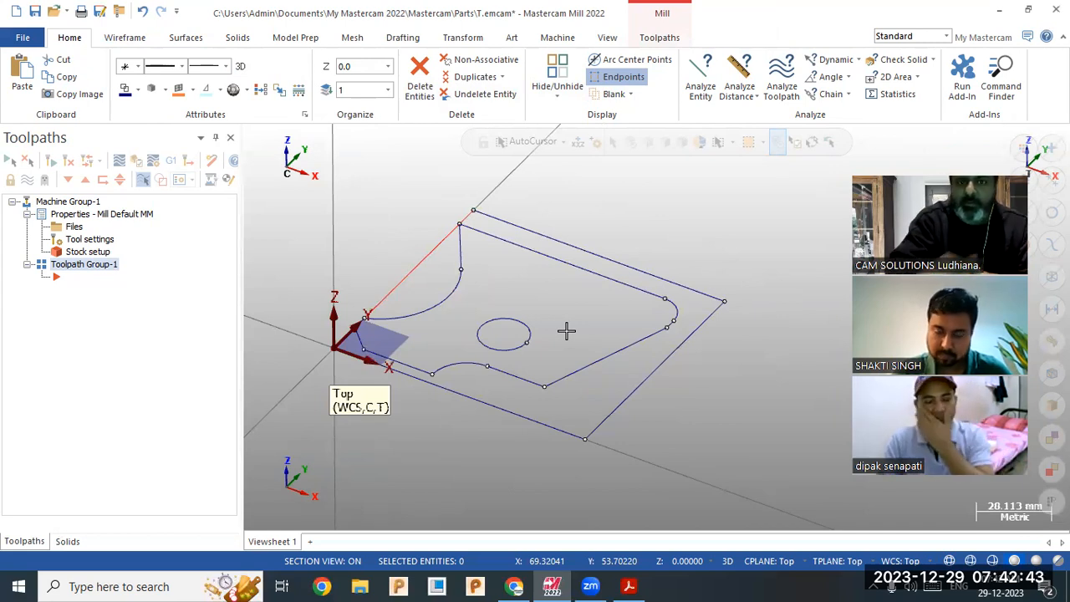
pyautogui.click(675, 39)
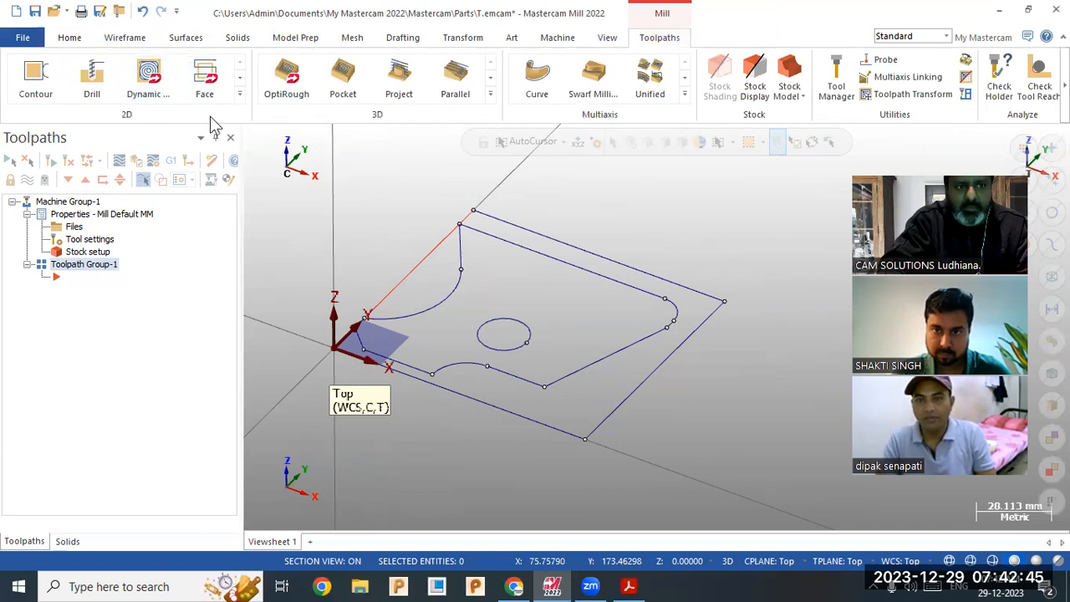
pyautogui.click(240, 94)
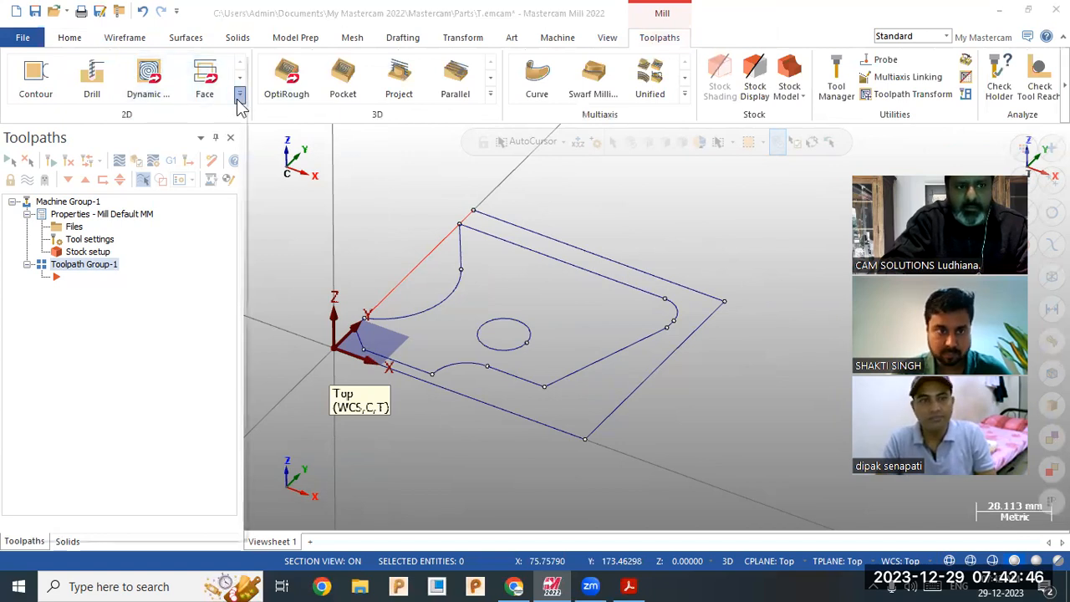
pyautogui.click(767, 205)
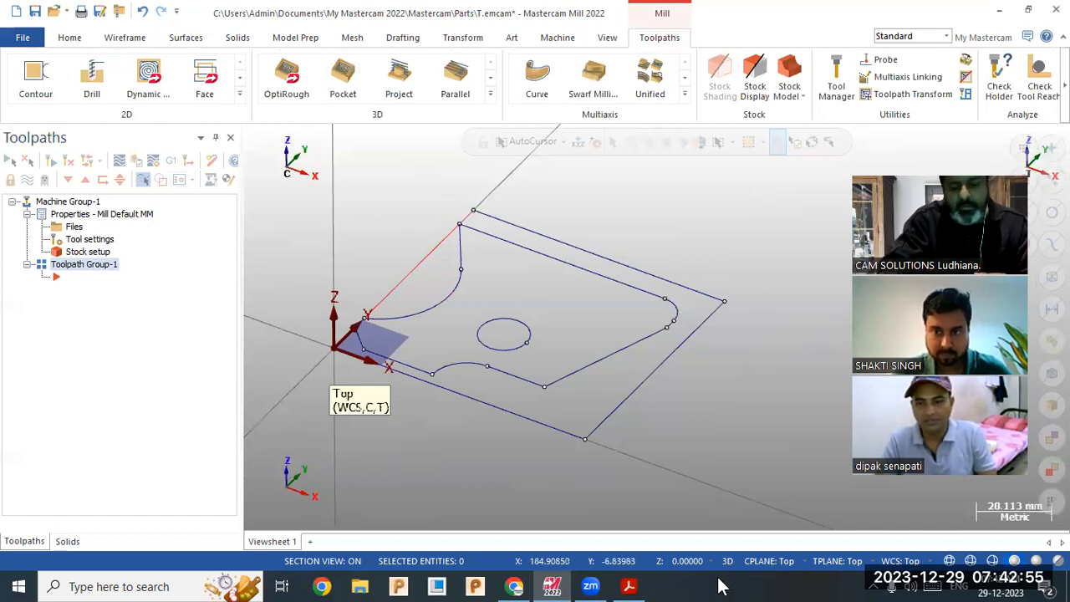
pyautogui.click(626, 586)
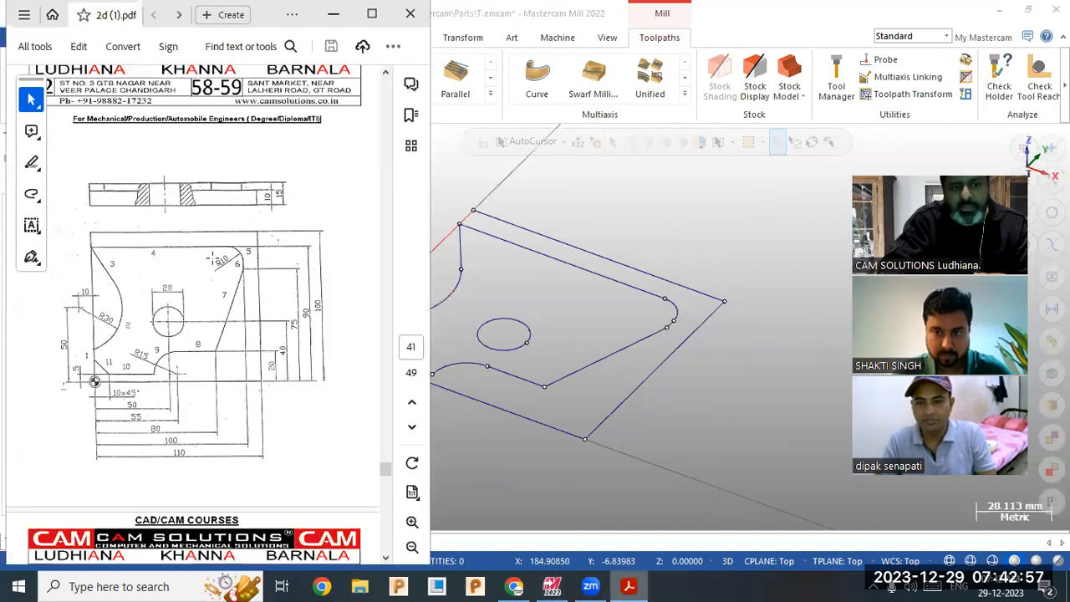
pyautogui.click(335, 14)
pyautogui.moveTo(776, 306); pyautogui.dragTo(742, 298, button='middle')
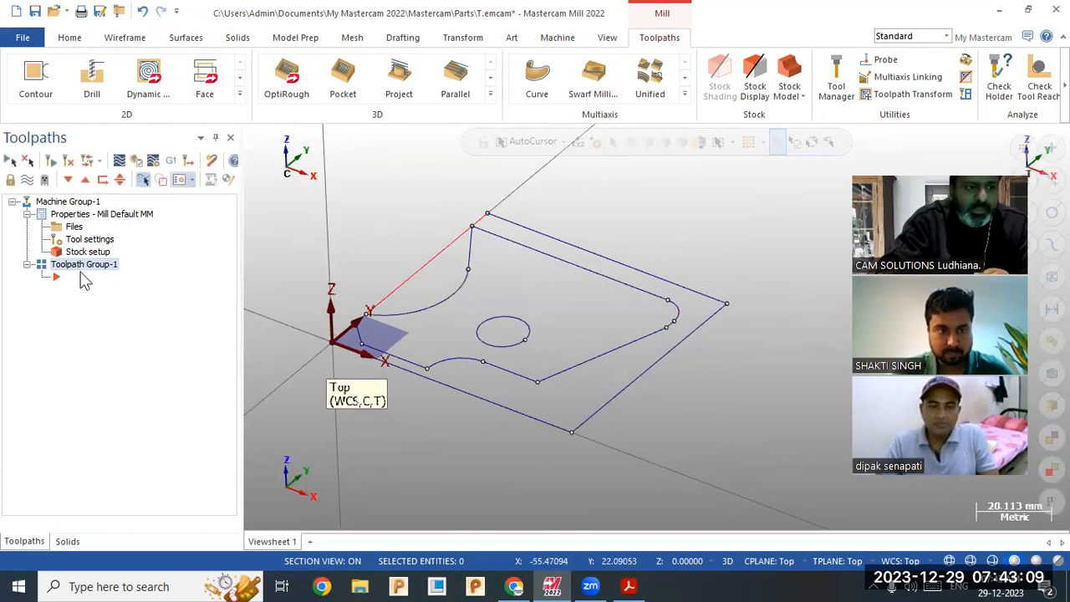
# Open the machine group's stock setup and size the rectangular stock from all entities
pyautogui.click(27, 214)
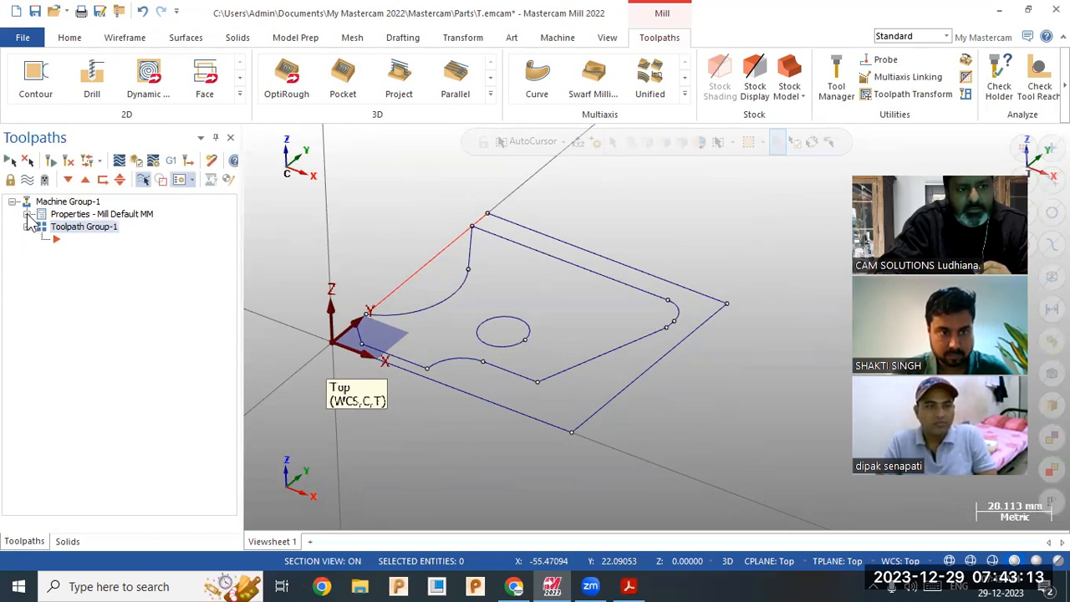
pyautogui.click(27, 214)
pyautogui.doubleClick(87, 253)
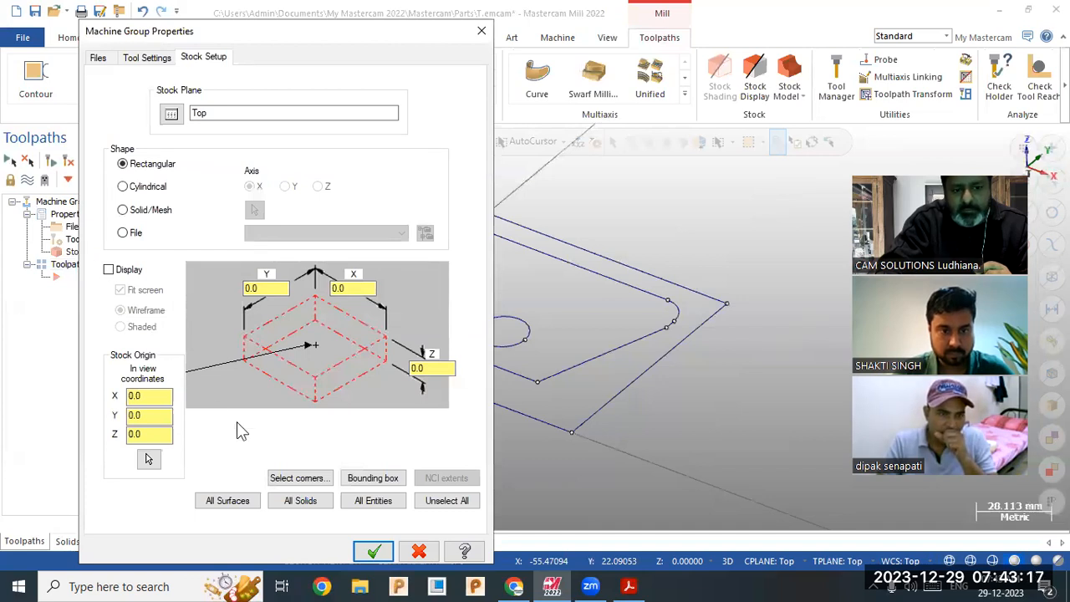
pyautogui.click(374, 502)
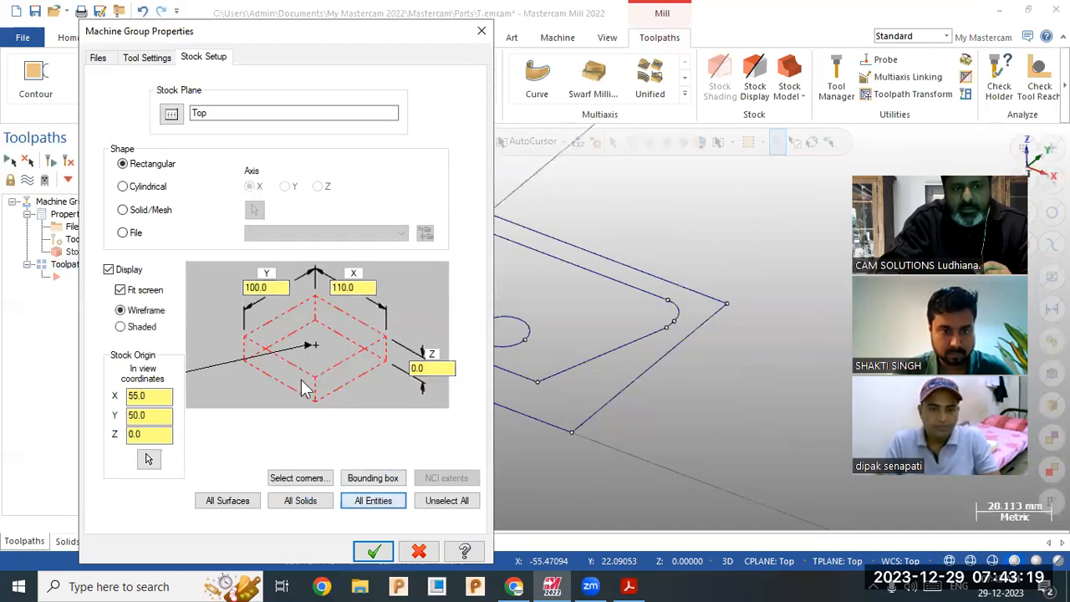
# Set the stock's Z thickness to 15 mm and apply the stock setup
pyautogui.click(433, 369)
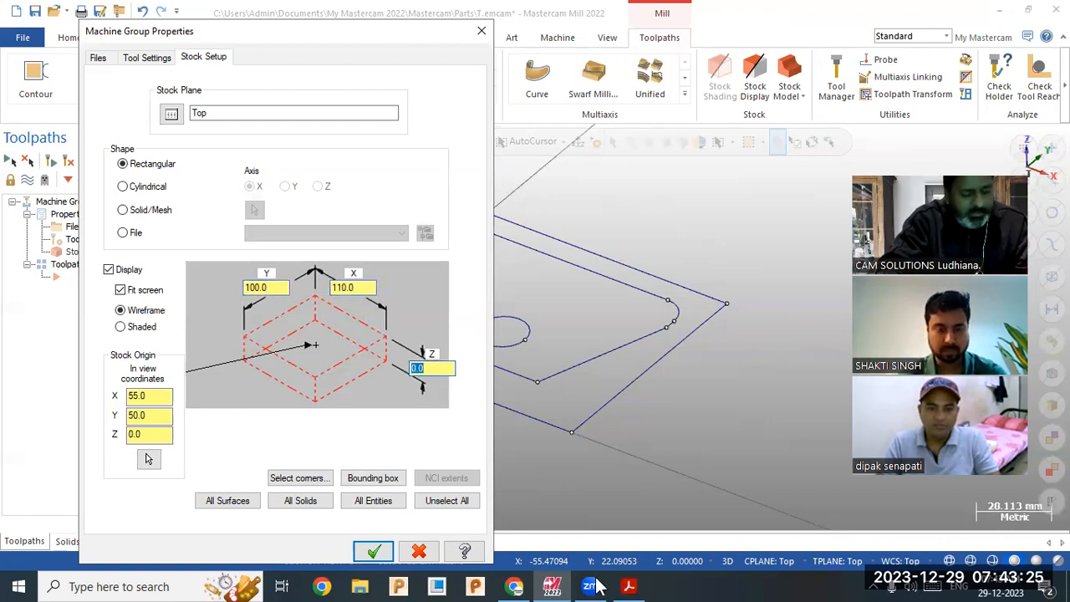
pyautogui.moveTo(595, 585)
pyautogui.write('15')
pyautogui.press('Tab')
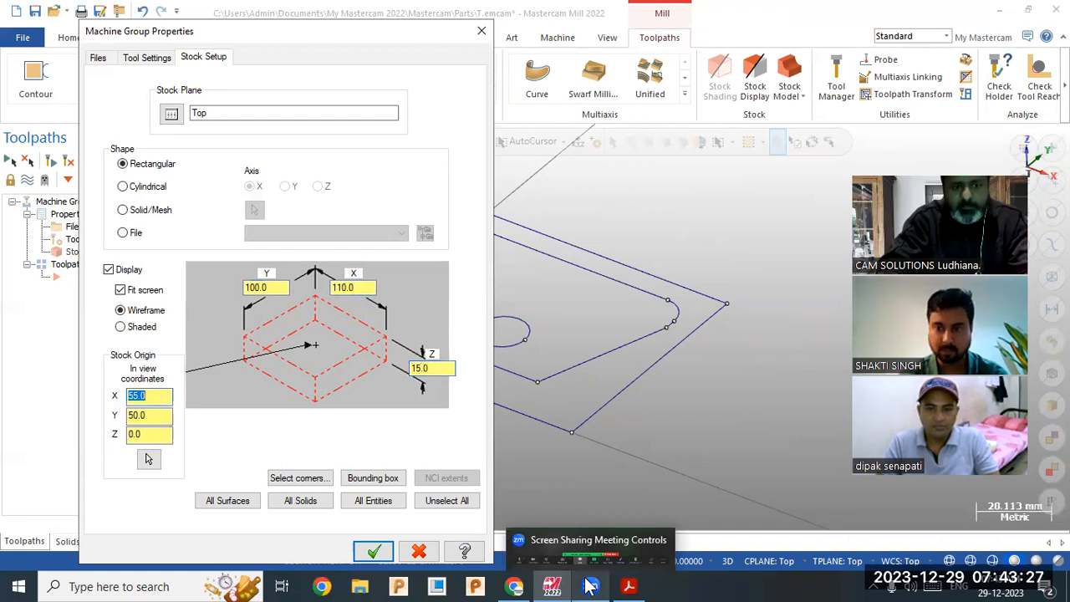
pyautogui.click(487, 524)
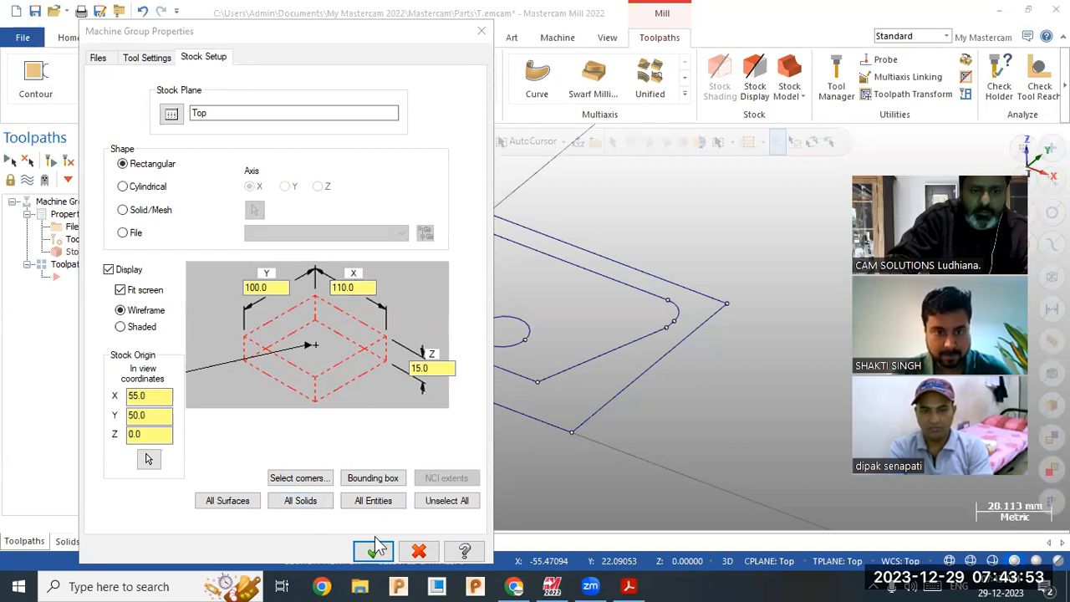
pyautogui.click(275, 280)
pyautogui.click(350, 287)
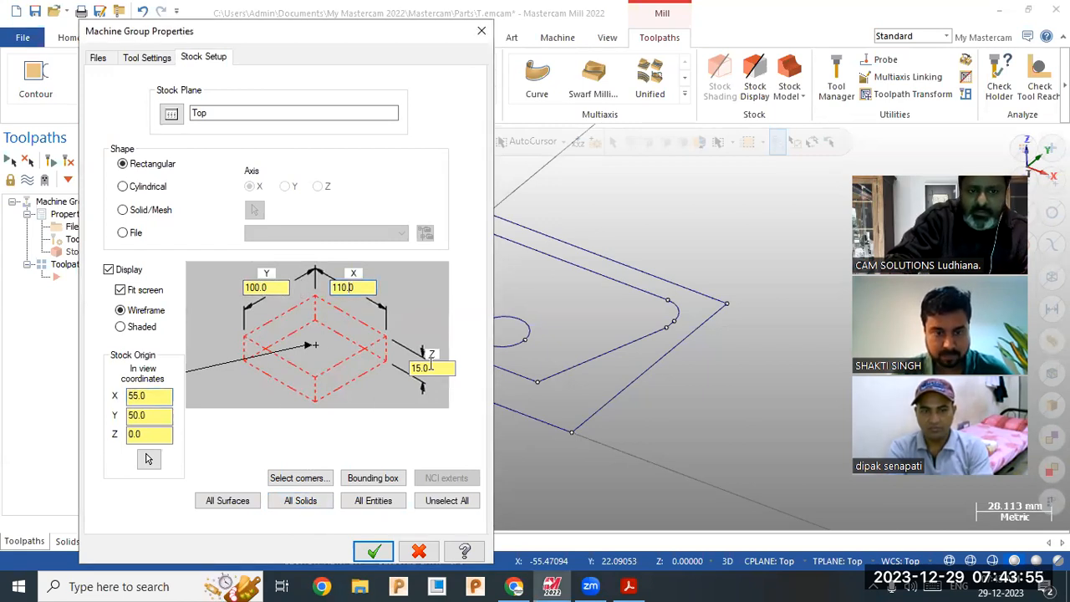
pyautogui.click(372, 550)
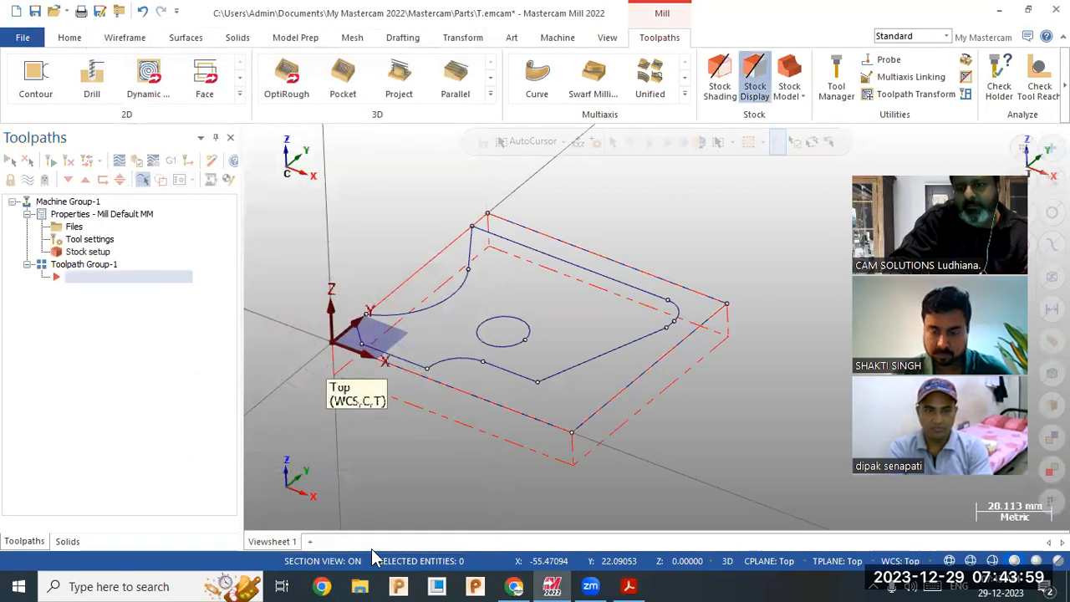
pyautogui.moveTo(389, 453)
pyautogui.mouseDown(button='middle')
pyautogui.moveTo(396, 430)
pyautogui.moveTo(377, 440)
pyautogui.moveTo(392, 448)
pyautogui.mouseUp(button='middle')
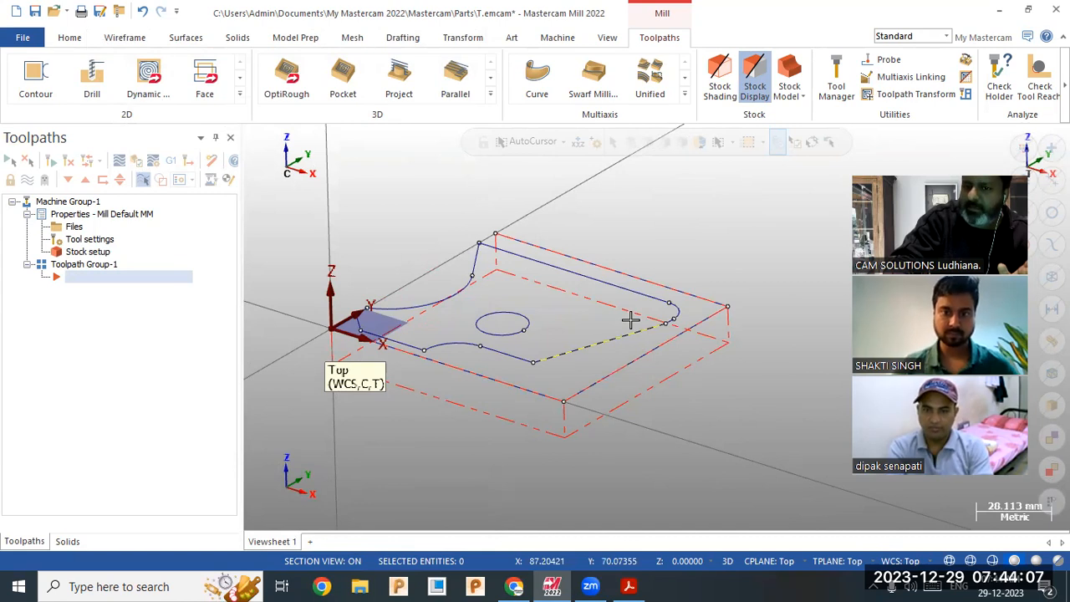
# Check the plate's section view and heights in the PDF drawing, and return to the model
pyautogui.click(628, 586)
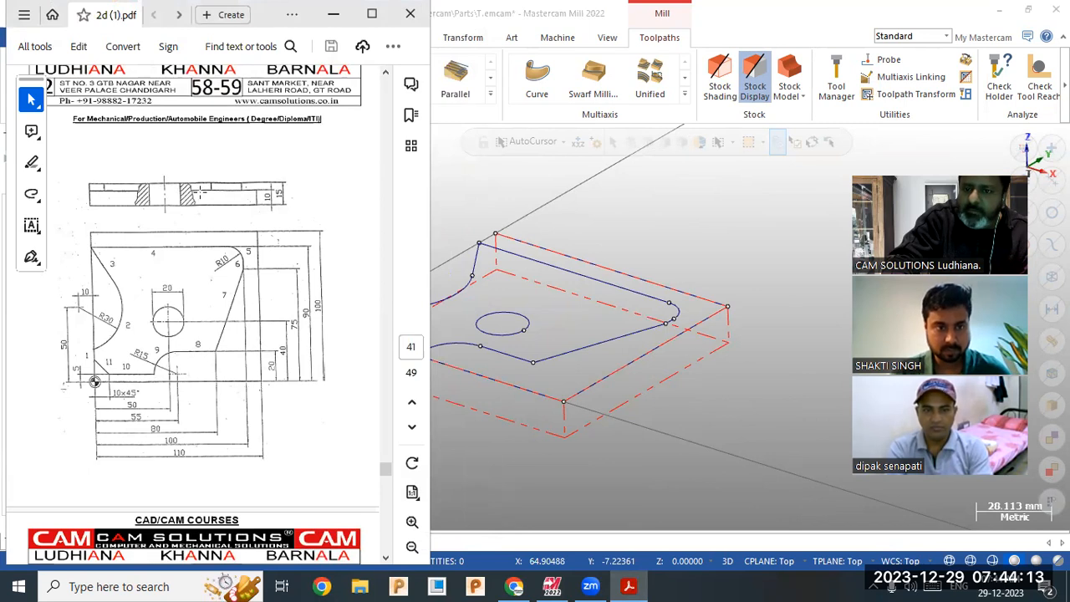
pyautogui.click(333, 14)
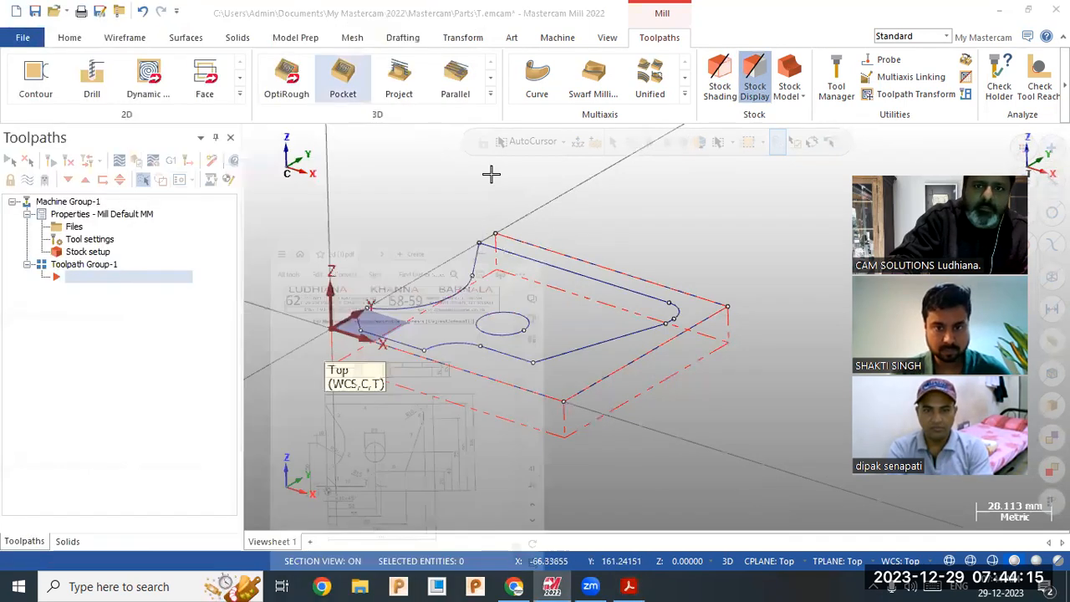
pyautogui.moveTo(583, 217); pyautogui.dragTo(583, 231, button='middle')
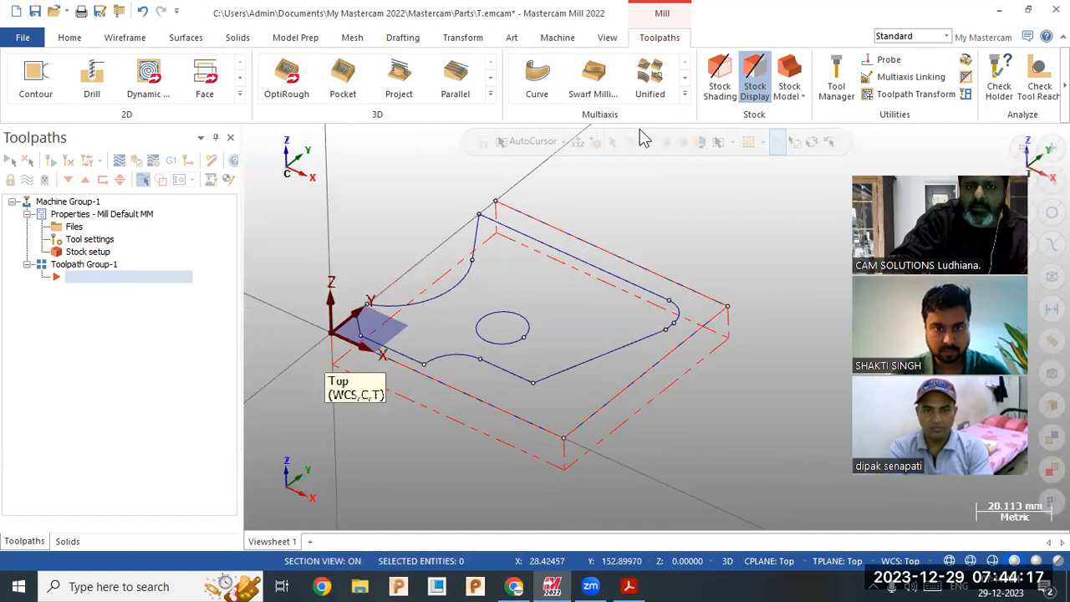
# Start a 2D Area Mill toolpath with the plate's outer rectangle as the machining region, and preview the chains
pyautogui.click(239, 93)
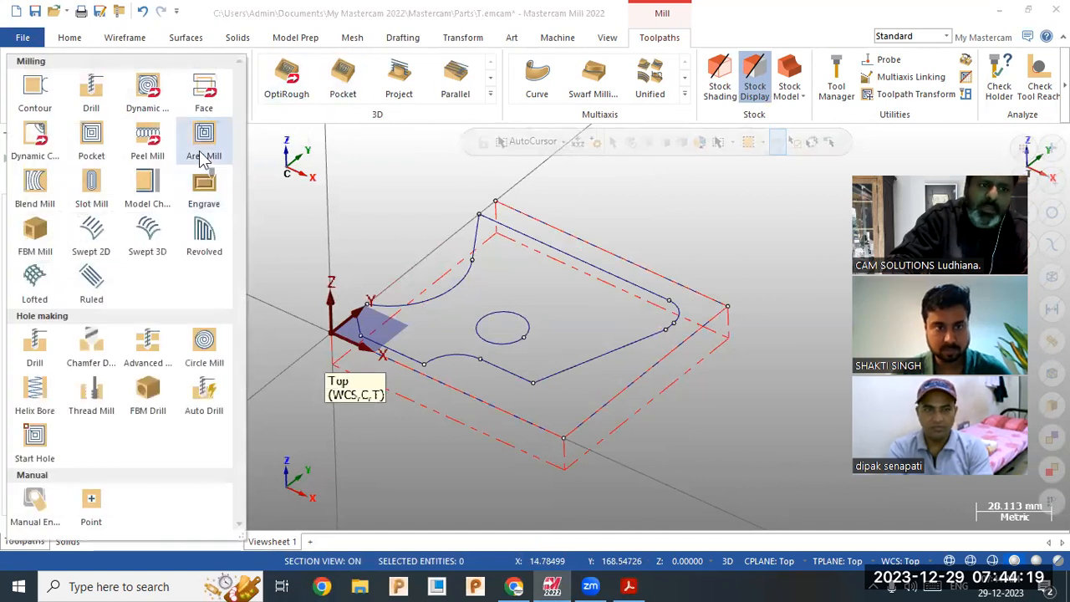
pyautogui.click(204, 148)
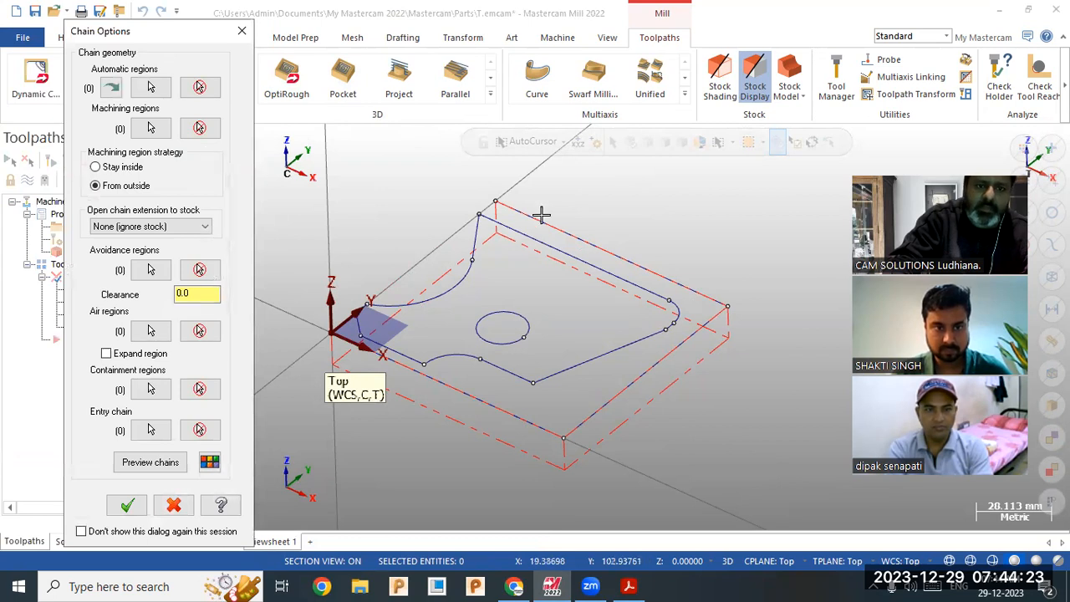
pyautogui.click(153, 129)
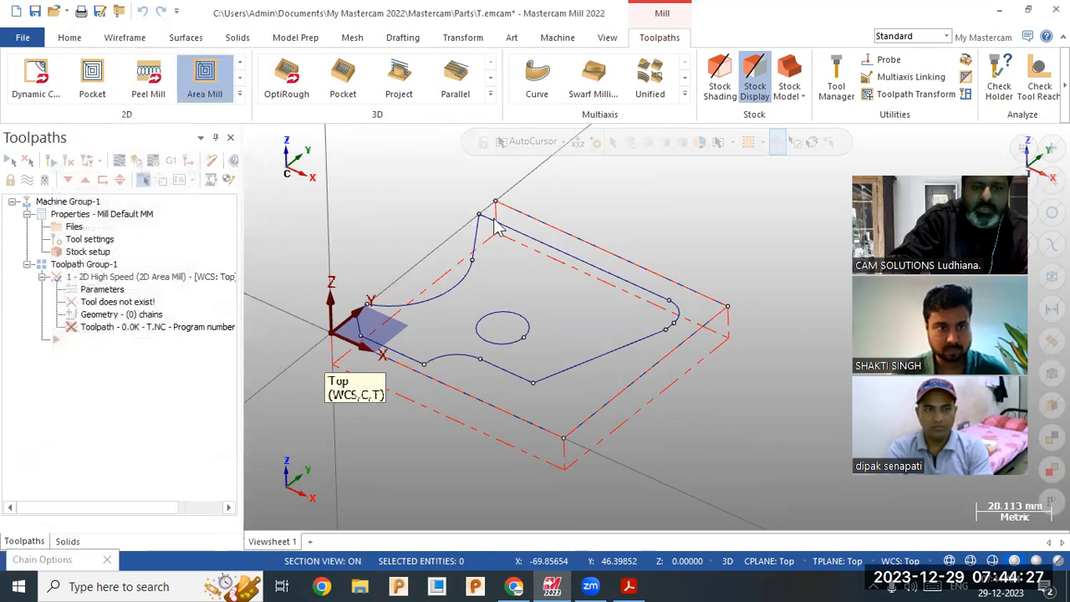
pyautogui.click(535, 219)
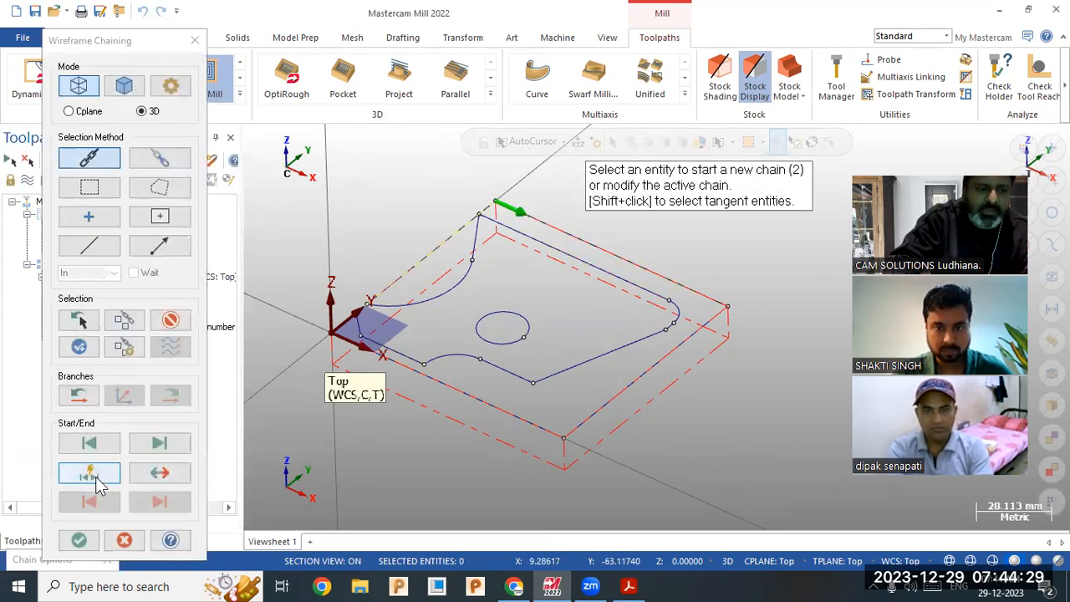
pyautogui.click(79, 540)
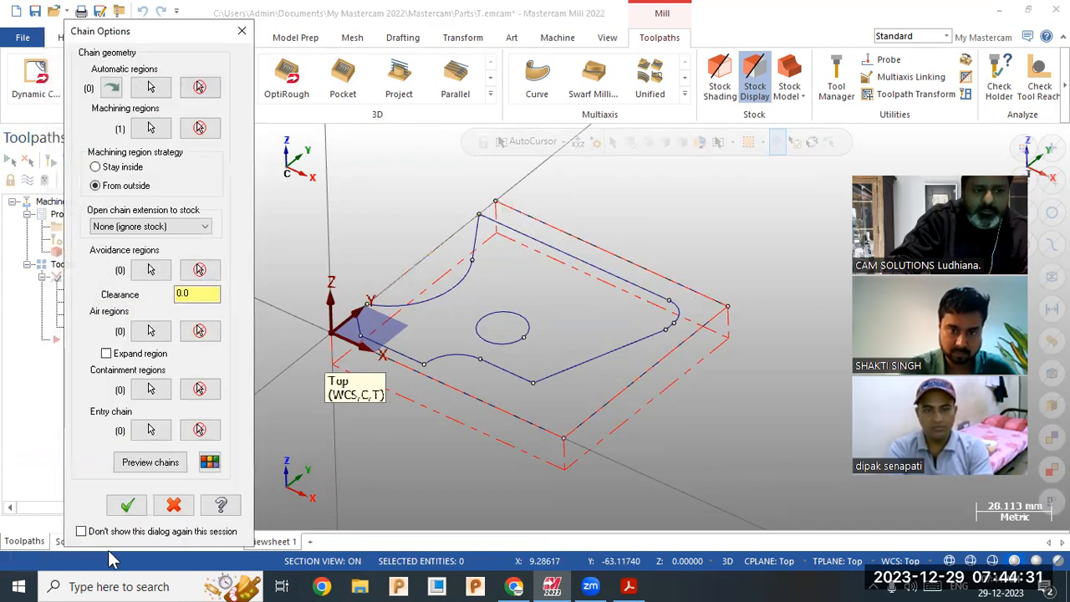
pyautogui.click(158, 462)
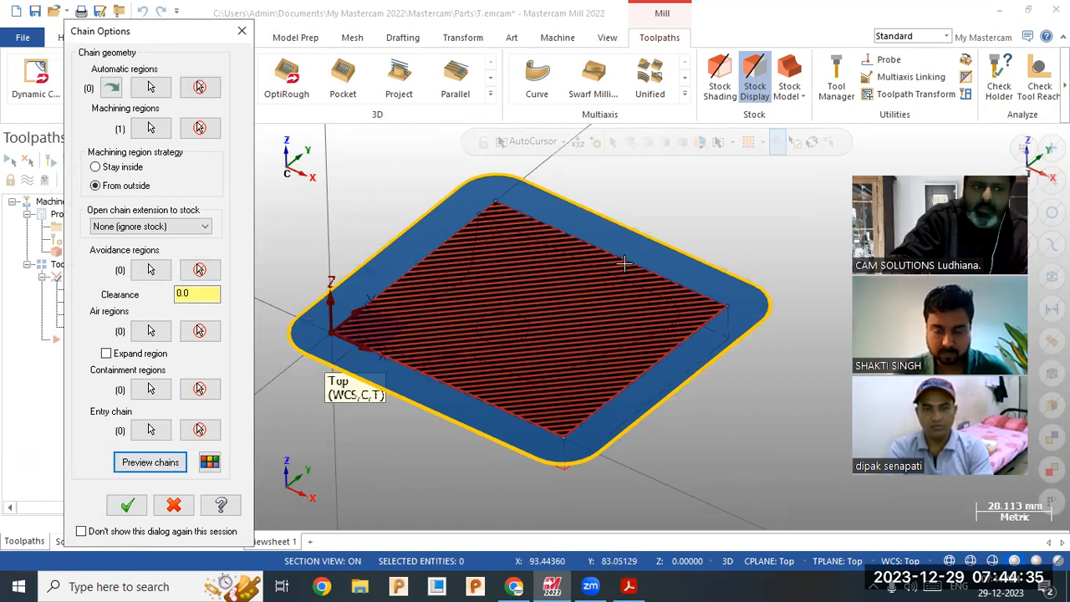
# Chain the raised profile's outline as the avoidance region and preview the resulting machining area
pyautogui.click(148, 267)
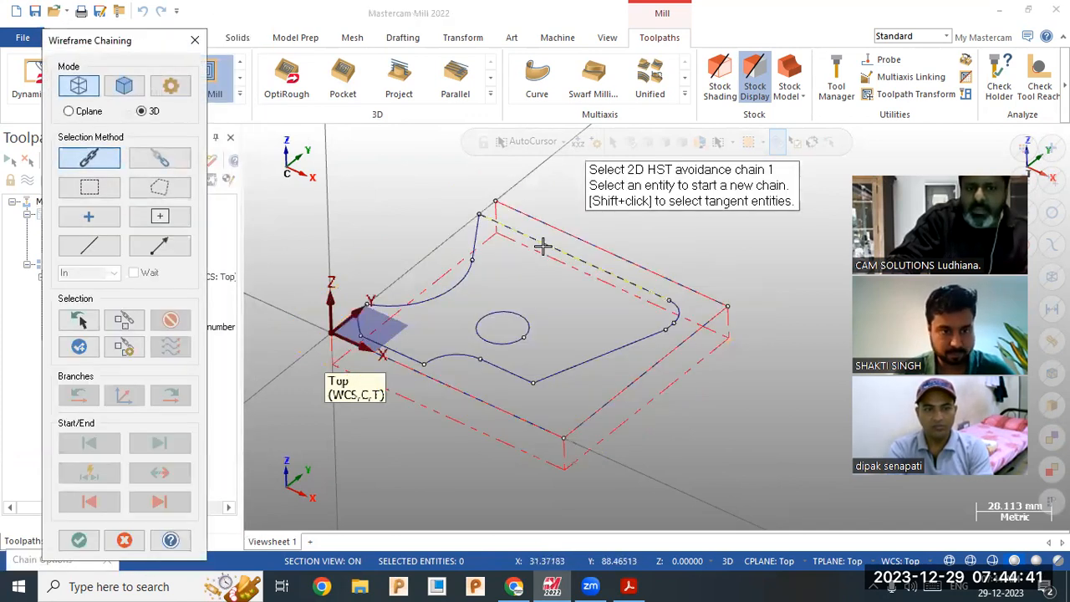
pyautogui.click(542, 246)
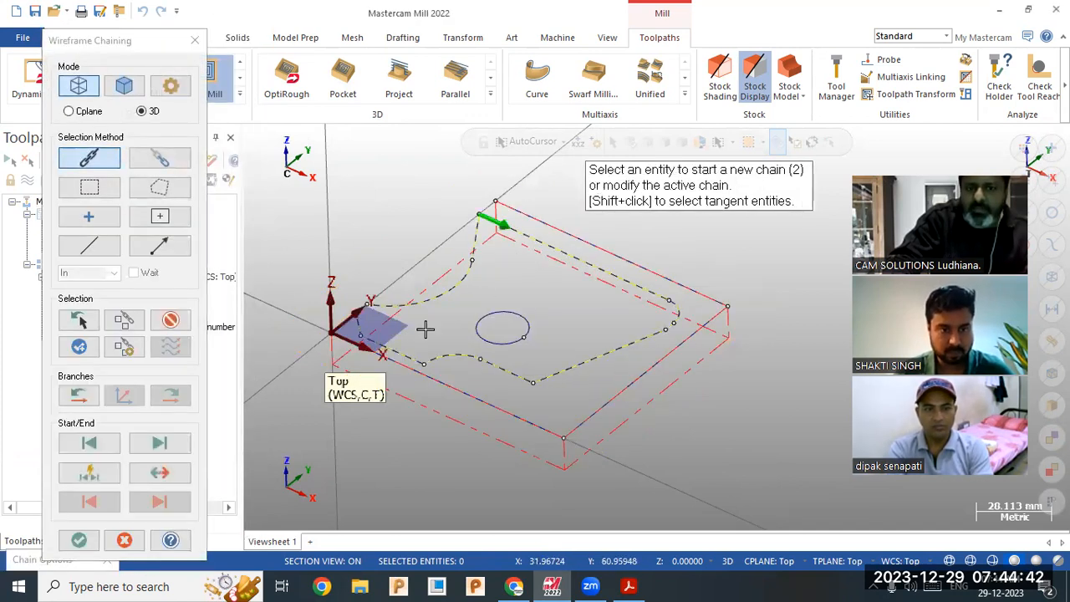
pyautogui.click(79, 540)
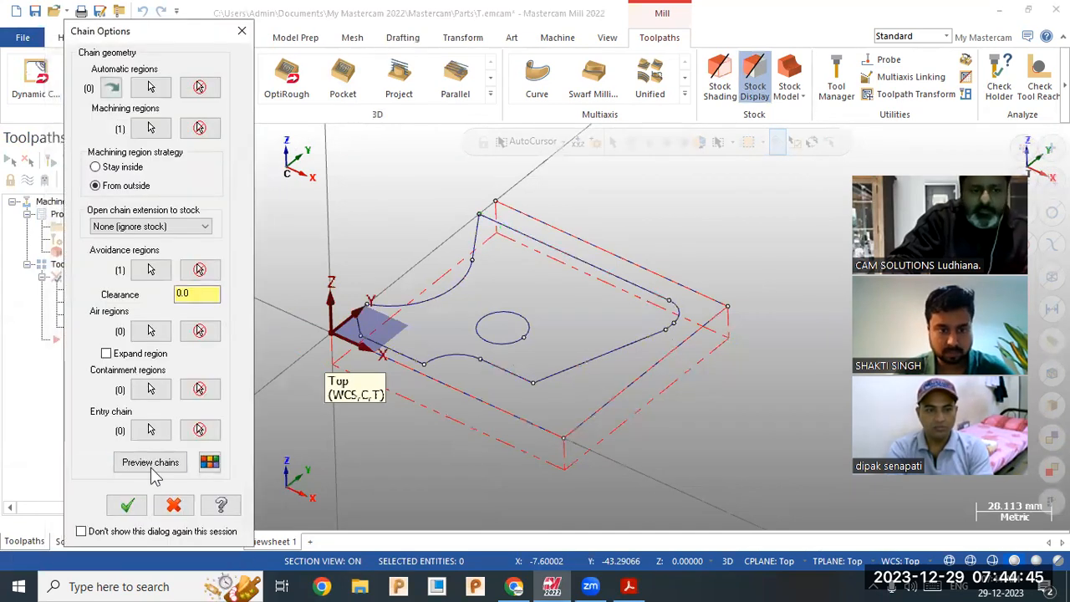
pyautogui.click(151, 466)
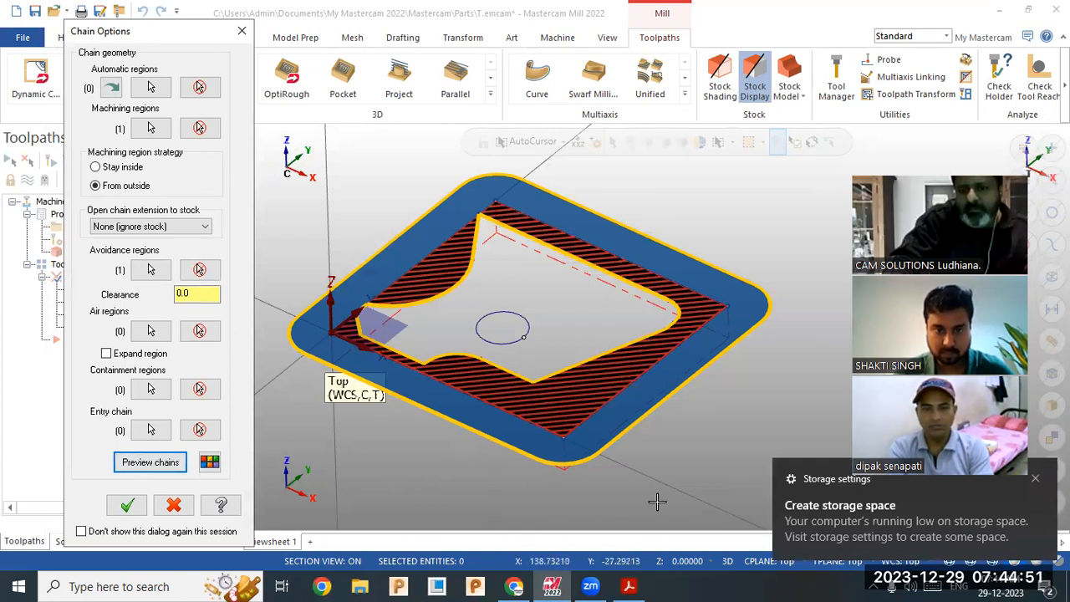
pyautogui.click(1035, 478)
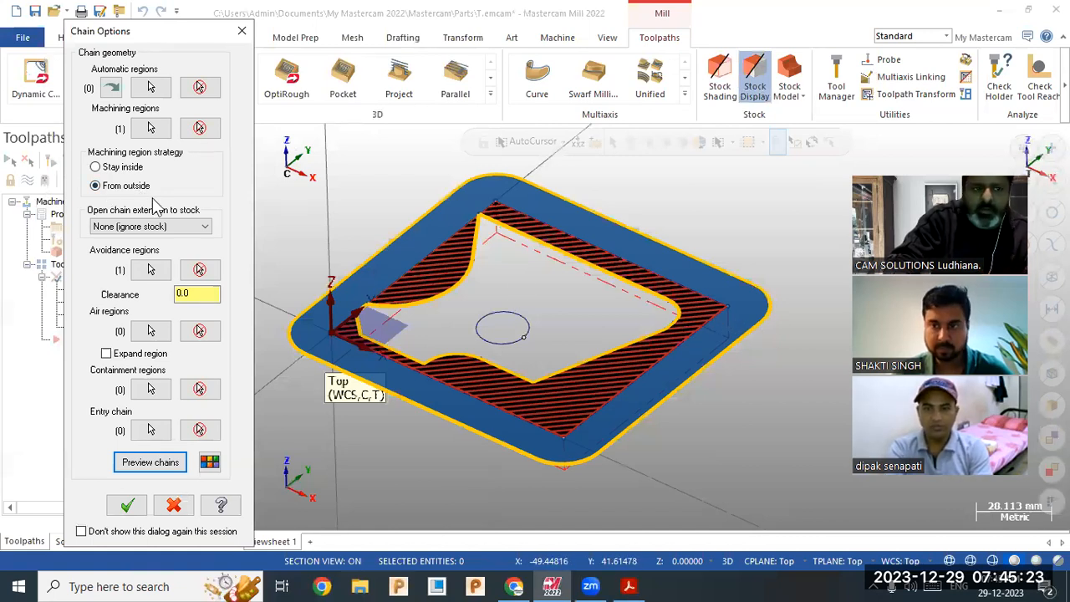
# Preview the chains with the Stay inside strategy, and restore the From outside strategy with its preview
pyautogui.click(127, 170)
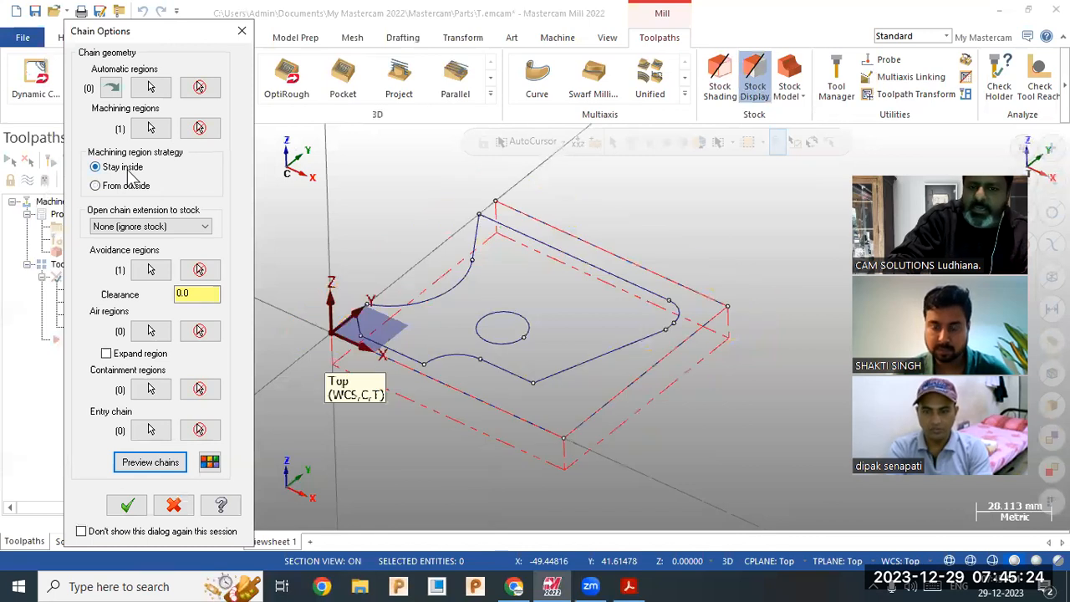
pyautogui.click(157, 466)
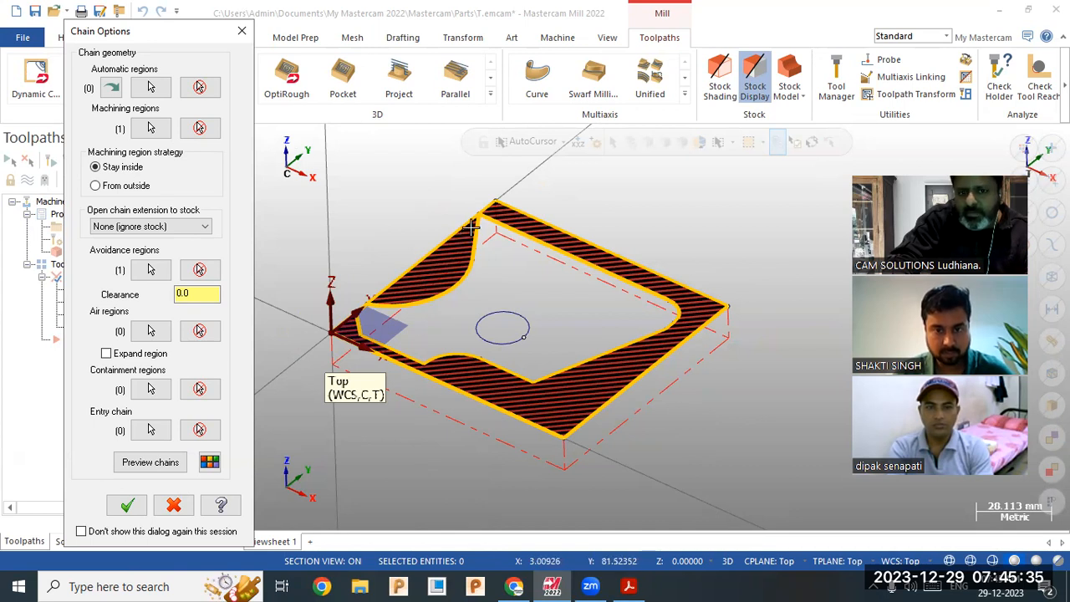
pyautogui.click(120, 187)
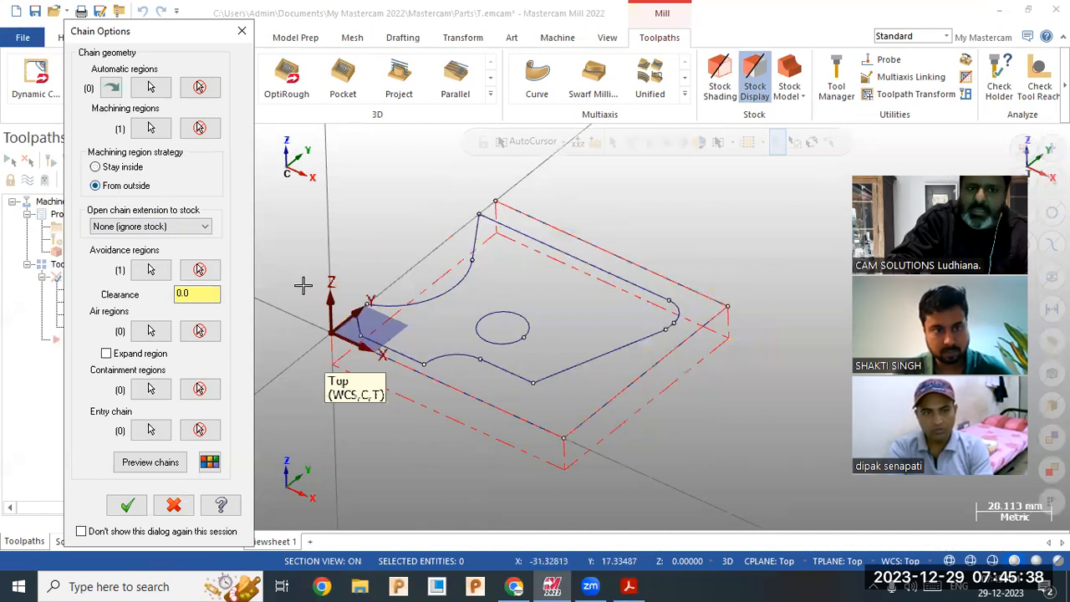
pyautogui.click(141, 462)
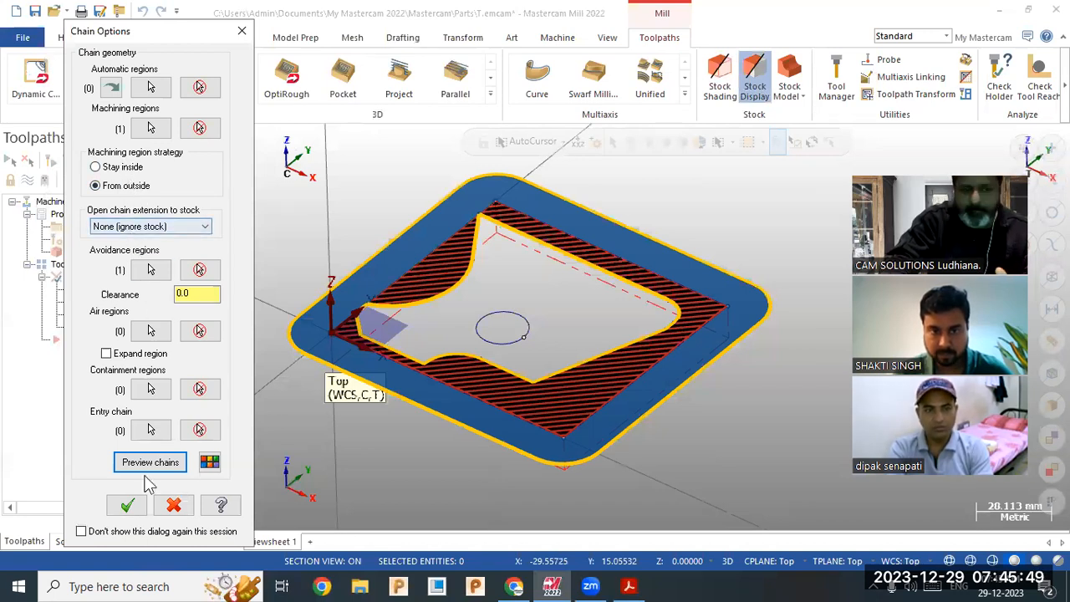
# Accept the chain selections and compare the Stay inside and From outside strategies in the toolpath settings, keeping From outside
pyautogui.click(127, 505)
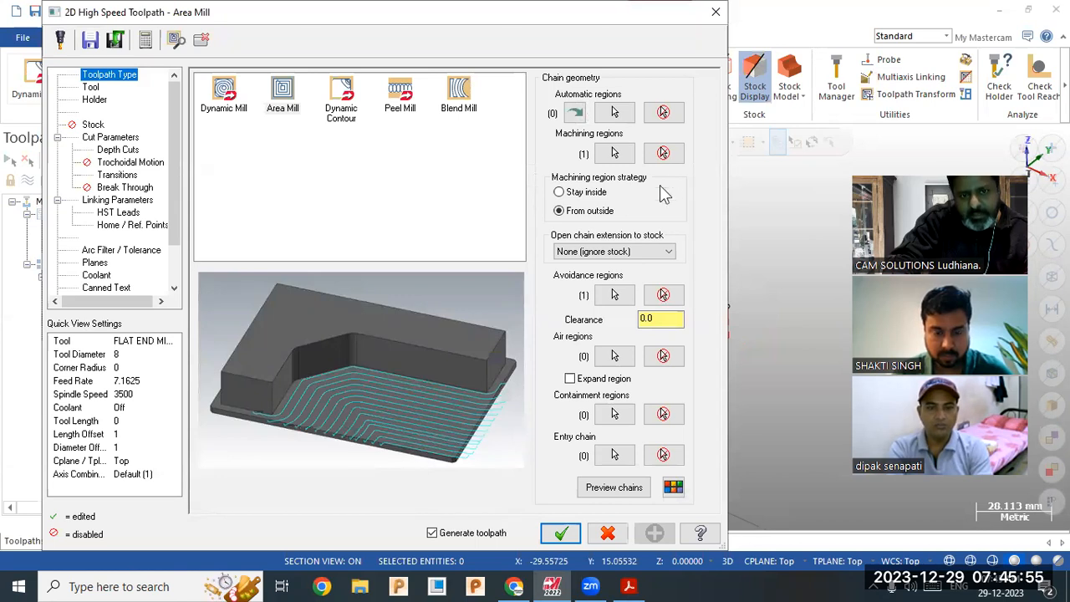
pyautogui.click(587, 191)
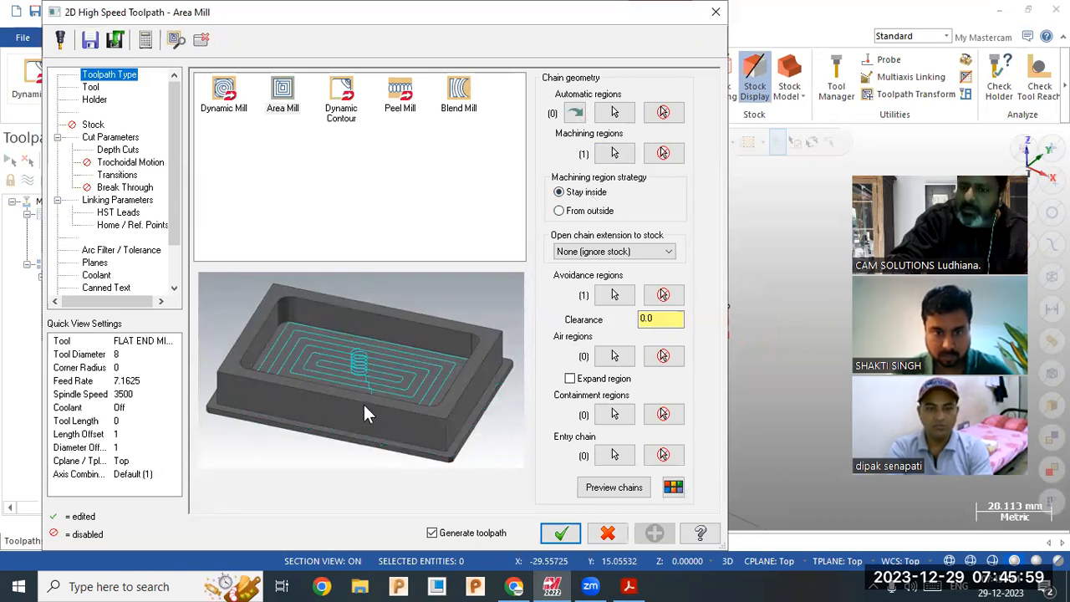
pyautogui.click(562, 211)
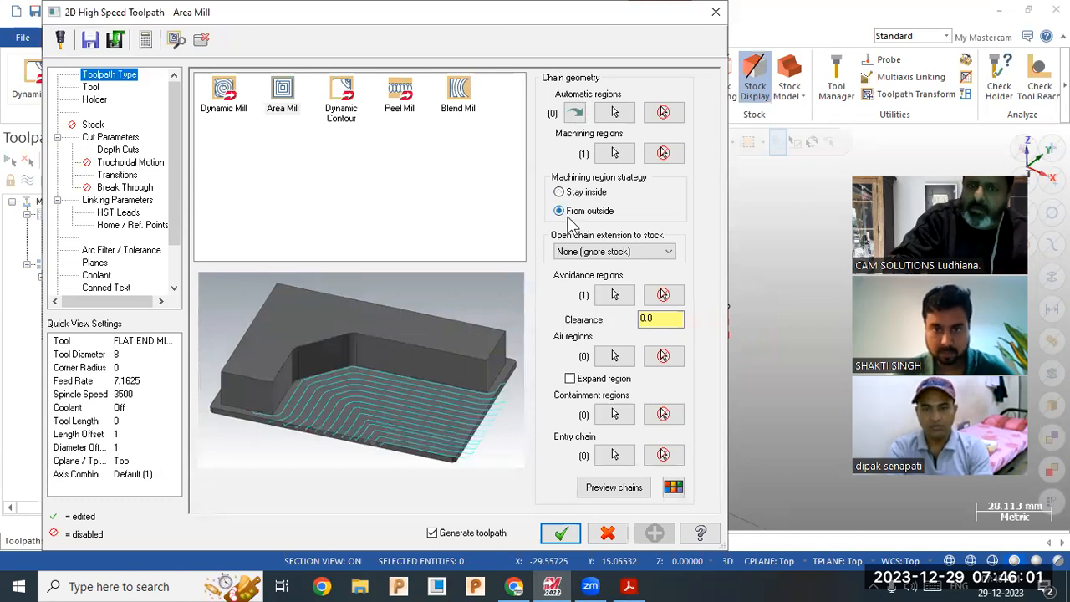
pyautogui.click(92, 88)
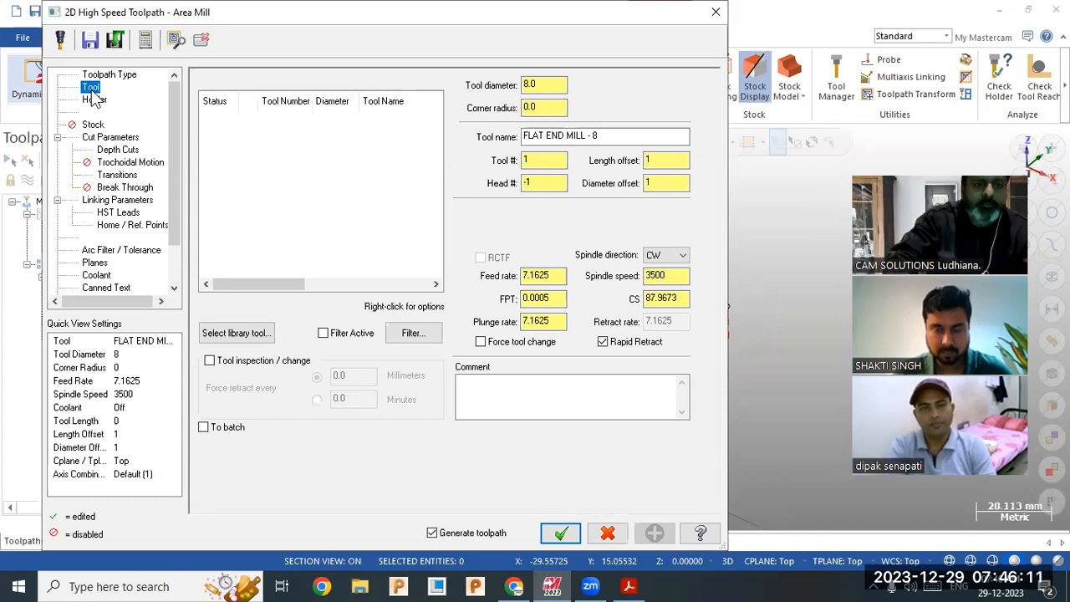
pyautogui.click(108, 75)
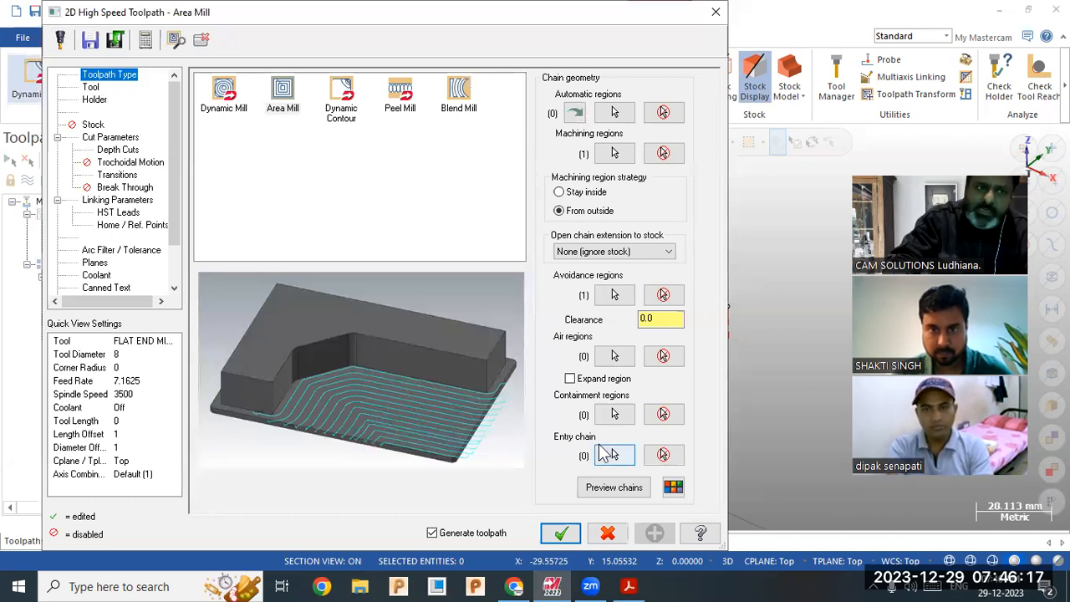
# Choose the FLAT END MILL - 12 from the tool library for the Area Mill toolpath
pyautogui.click(91, 88)
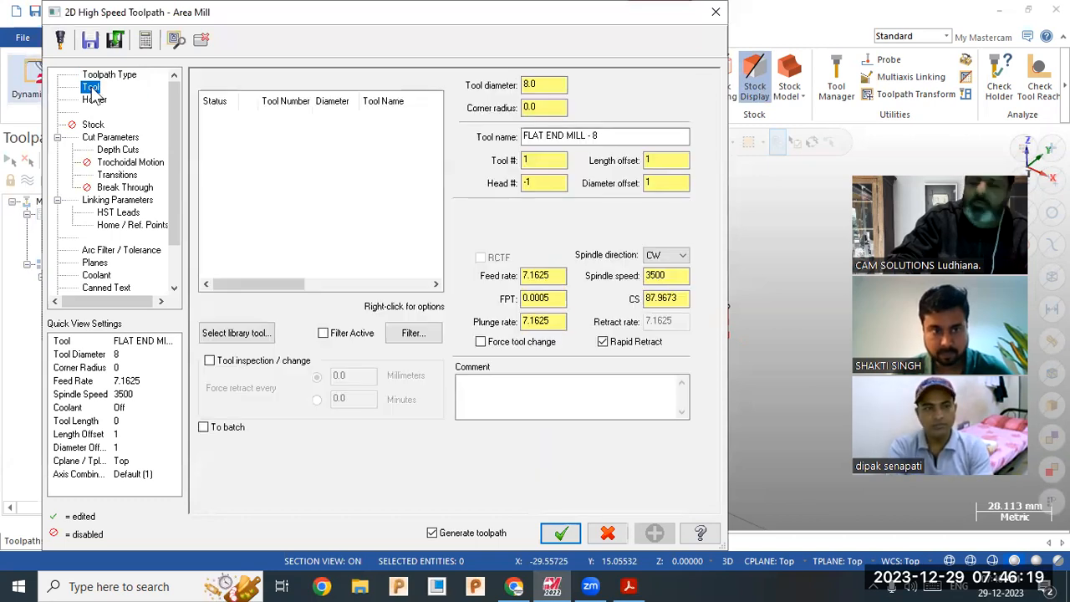
pyautogui.click(246, 336)
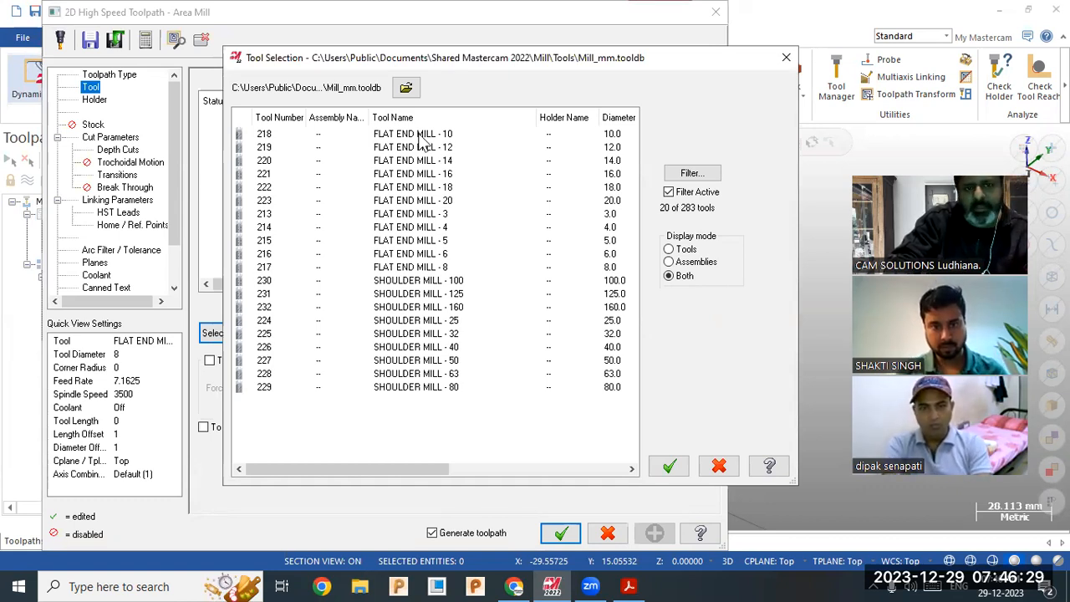
pyautogui.click(407, 152)
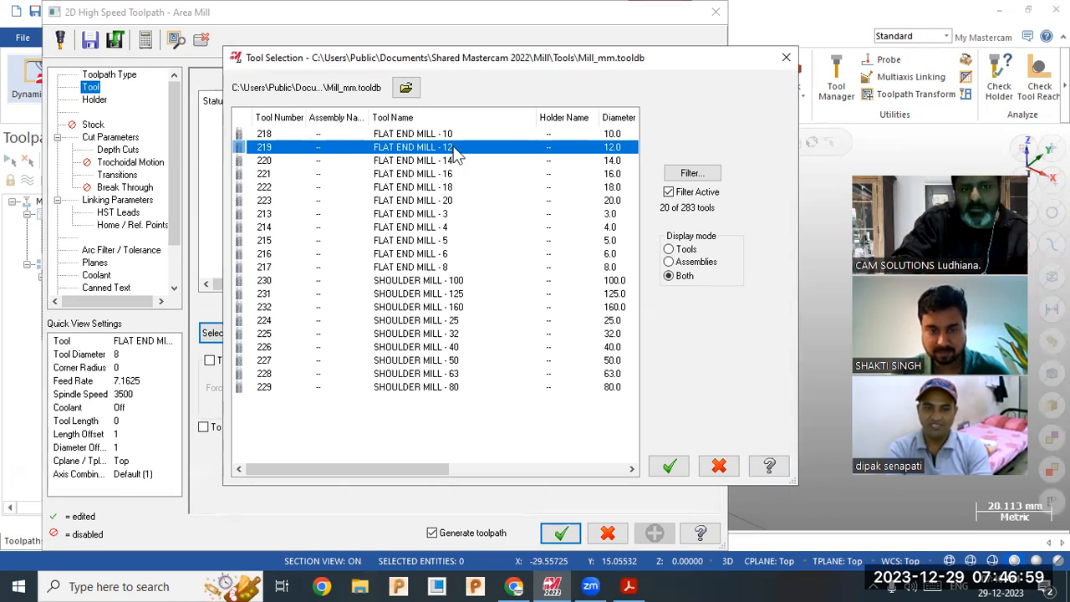
pyautogui.click(667, 468)
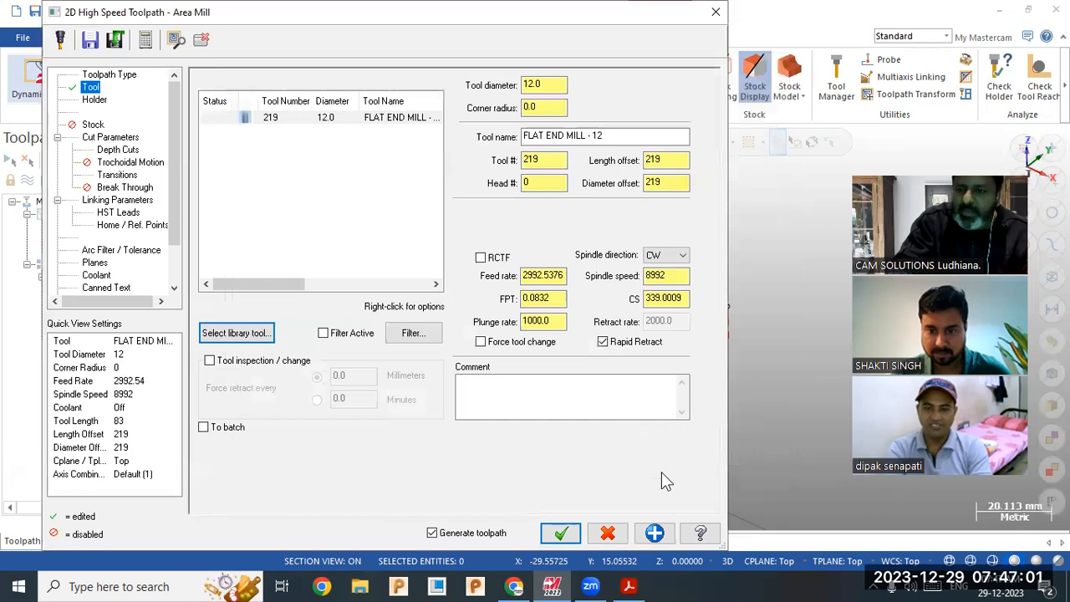
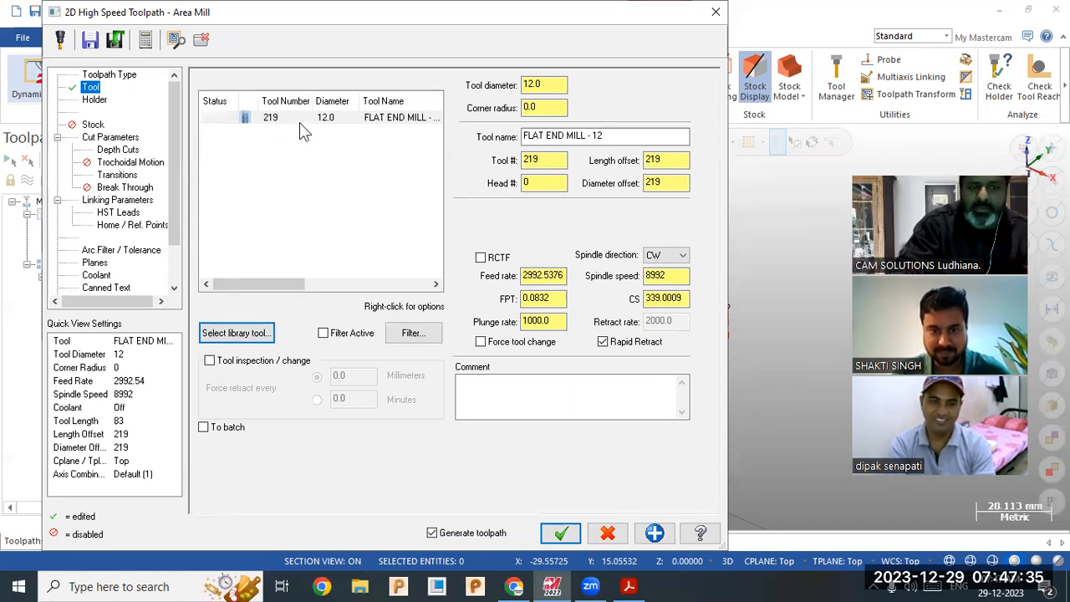
# Set the end mill's tool number to 1, its spindle speed to 5500 and its feed rate to 1200
pyautogui.doubleClick(556, 162)
pyautogui.write('1')
pyautogui.press('Tab')
pyautogui.doubleClick(683, 275)
pyautogui.write('5500')
pyautogui.doubleClick(531, 282)
pyautogui.write('1200')
pyautogui.press('Return')
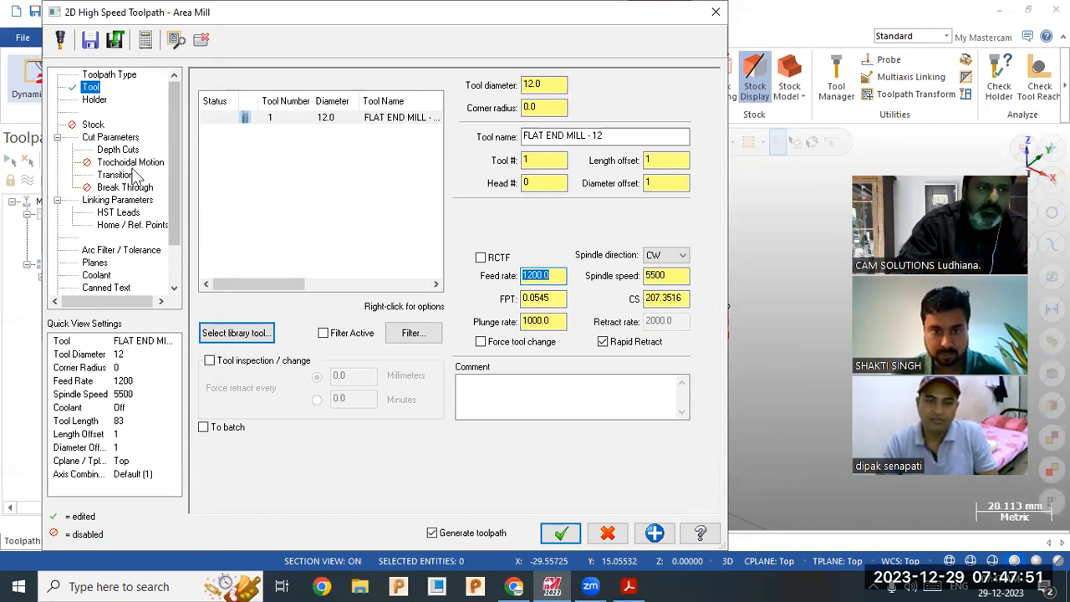
# Make the cutting depth absolute and set it to -5.0 by picking a corner point of the profile in the model
pyautogui.click(111, 139)
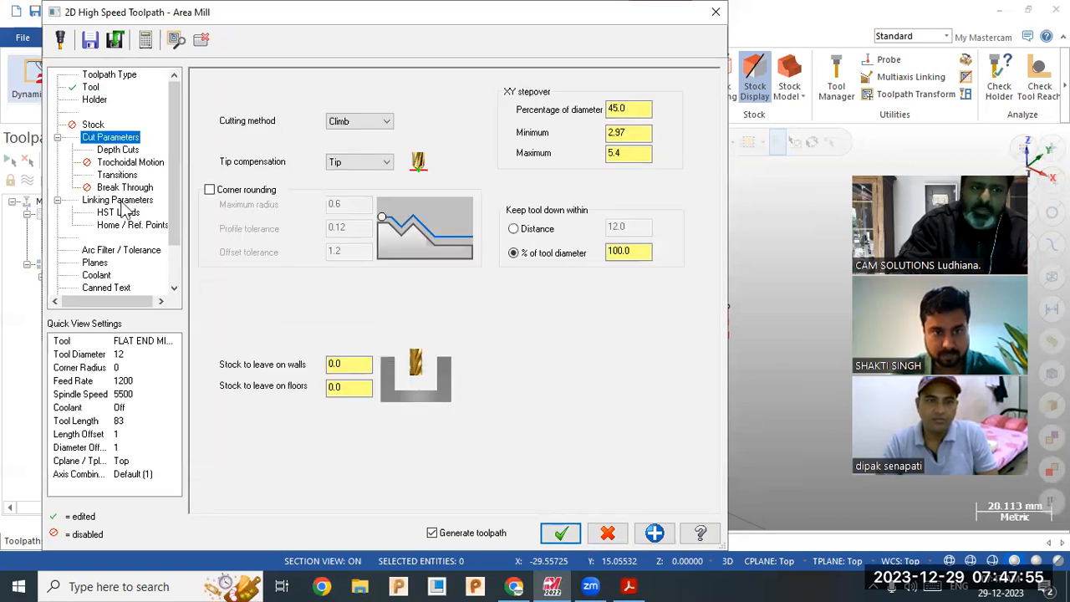
pyautogui.click(121, 204)
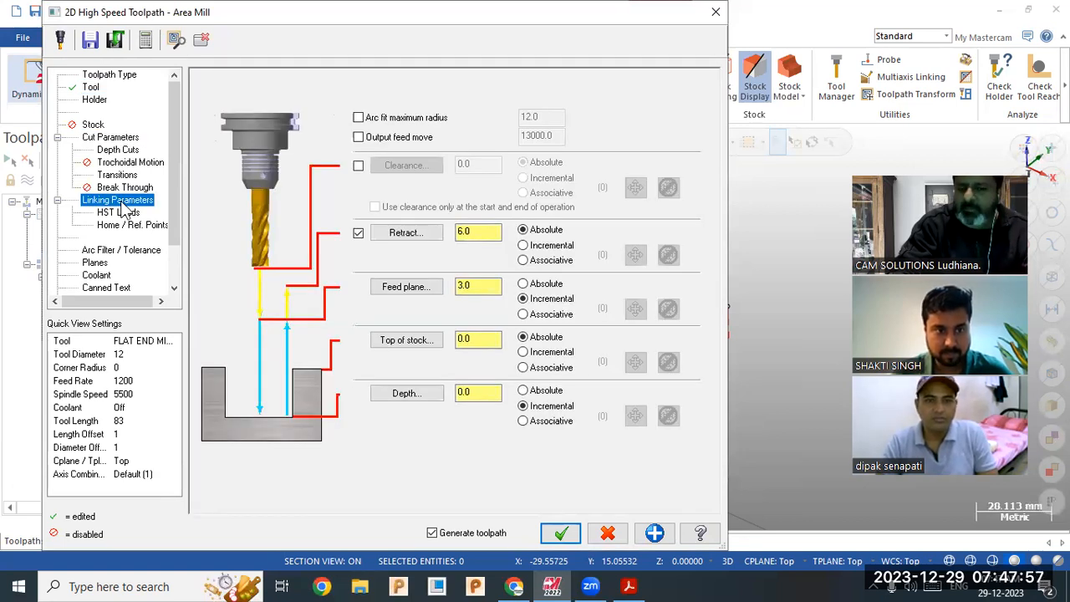
pyautogui.click(522, 390)
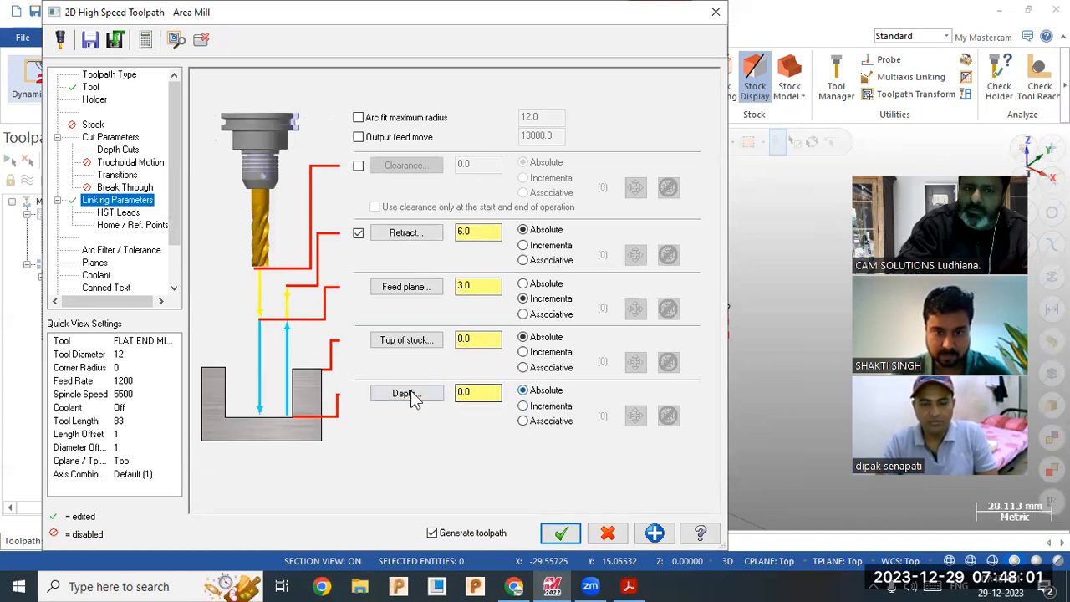
pyautogui.click(405, 394)
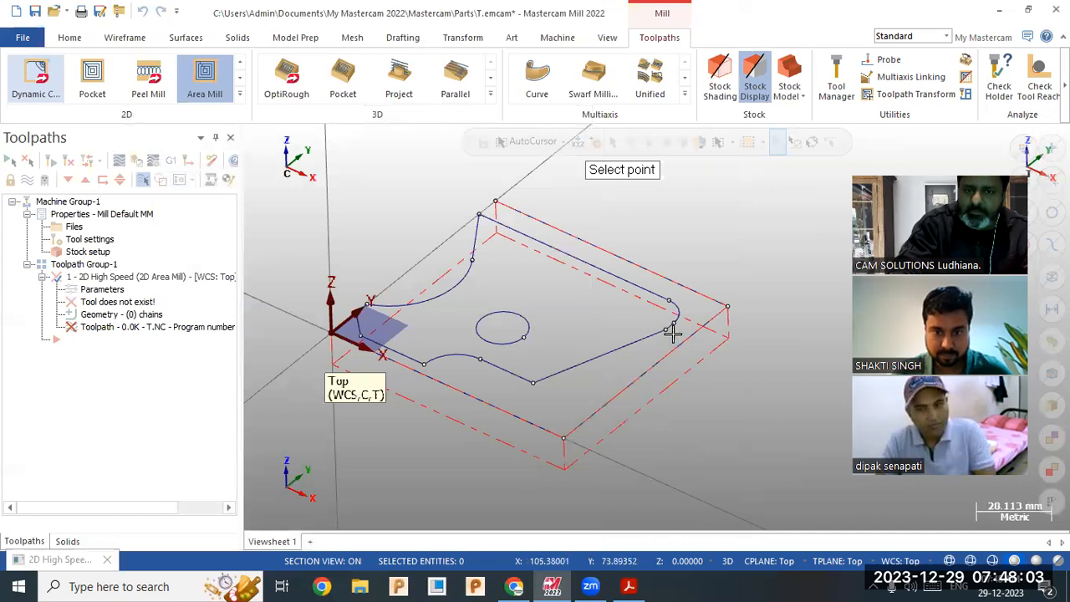
pyautogui.click(674, 333)
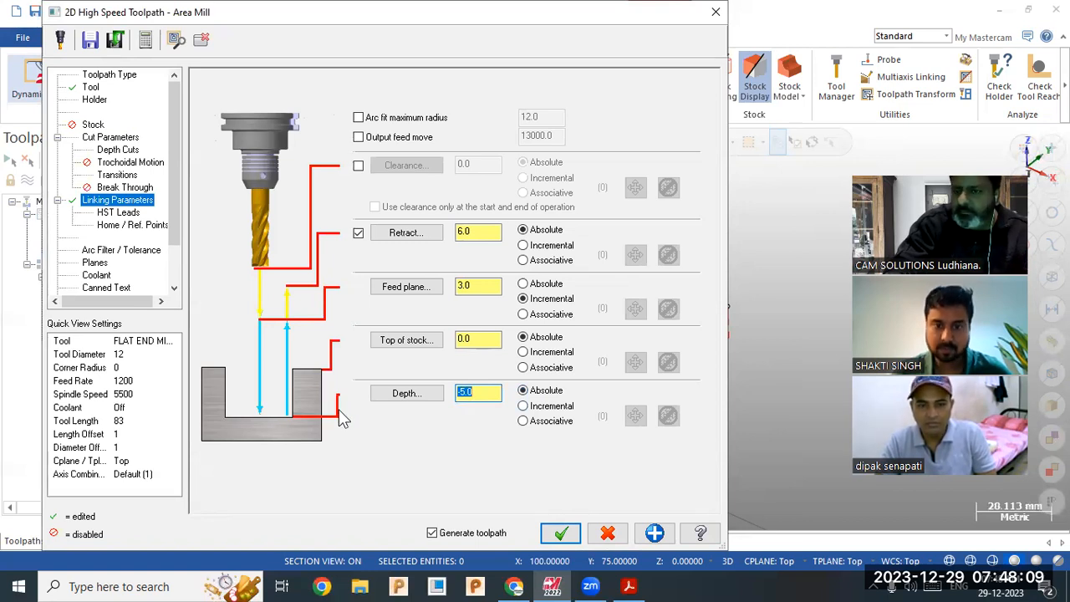
pyautogui.click(468, 339)
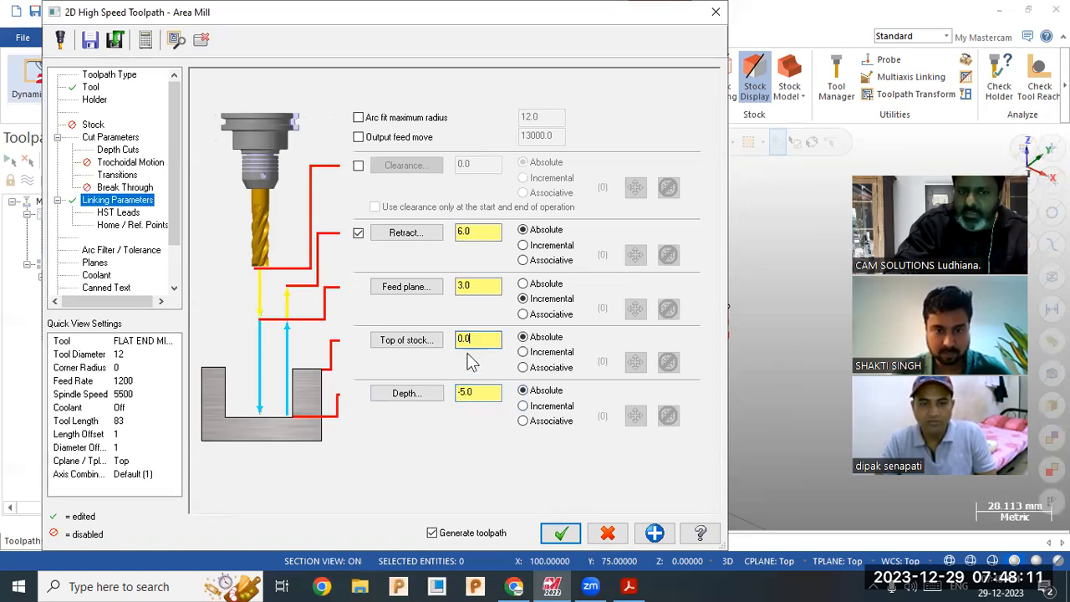
pyautogui.click(480, 398)
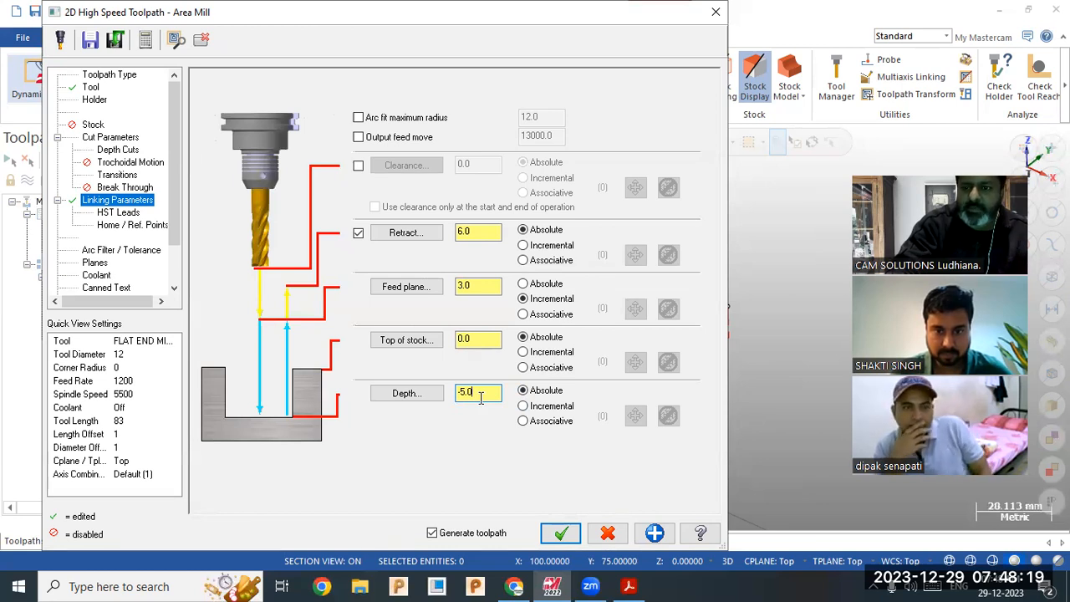
# Check the depth-cut rough step and the stock left on walls and floors, and generate the Area Mill toolpath
pyautogui.click(117, 150)
pyautogui.click(364, 97)
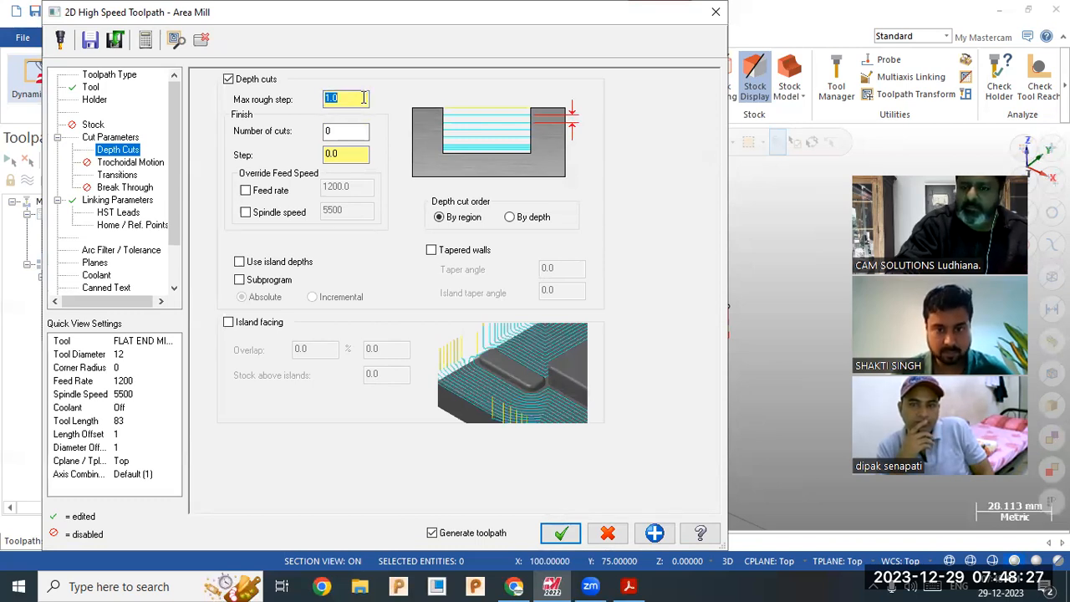
pyautogui.click(117, 137)
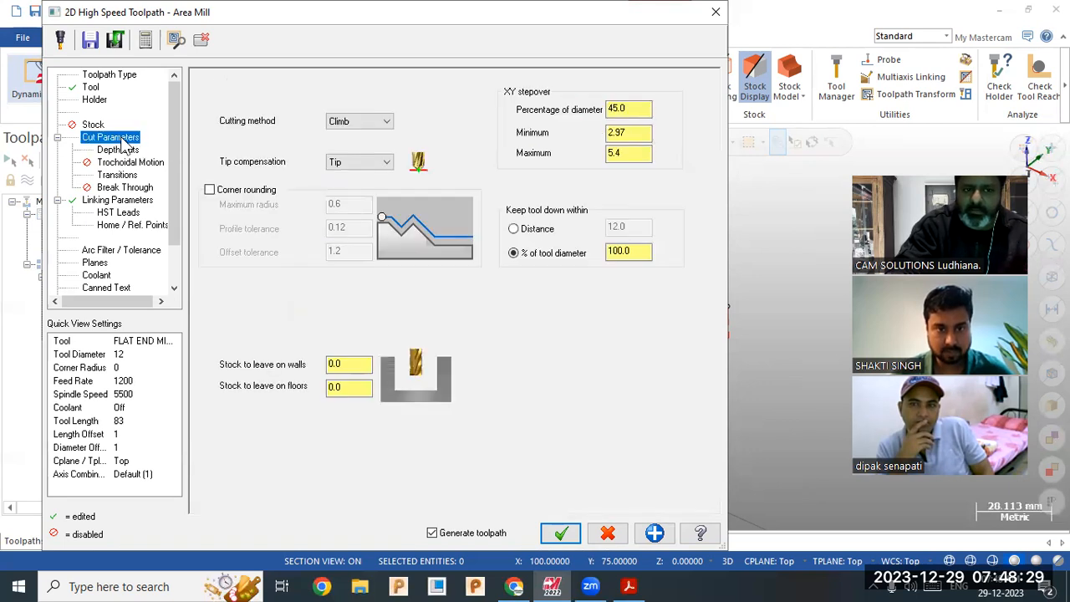
pyautogui.click(339, 366)
pyautogui.click(351, 386)
pyautogui.click(351, 365)
pyautogui.click(351, 386)
pyautogui.click(351, 365)
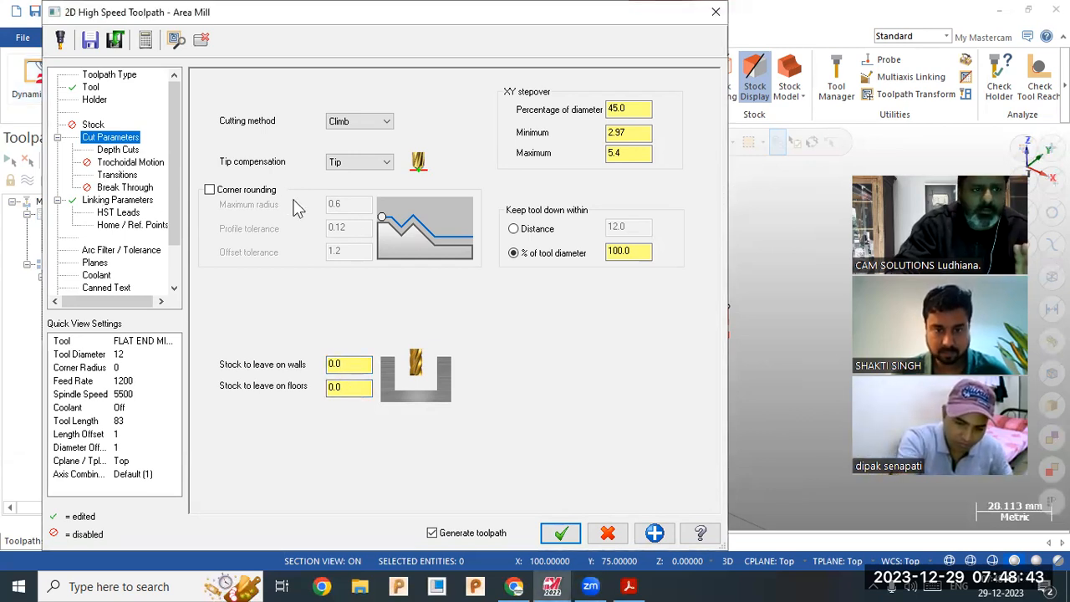
pyautogui.click(558, 532)
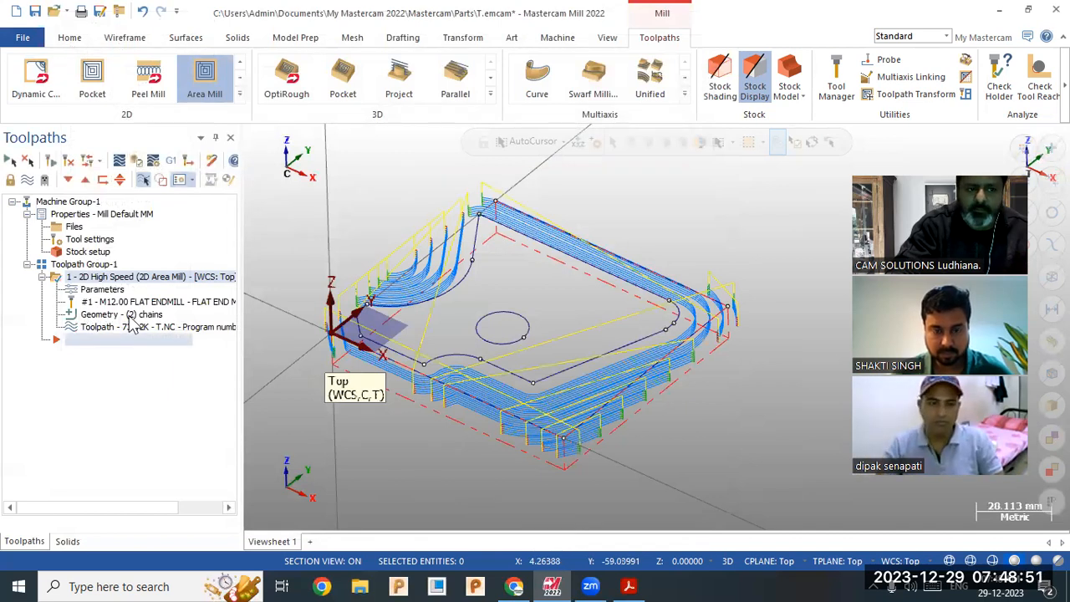
# Reopen the Area Mill operation's parameters to check its linking heights and cutting depth, and accept them
pyautogui.click(107, 291)
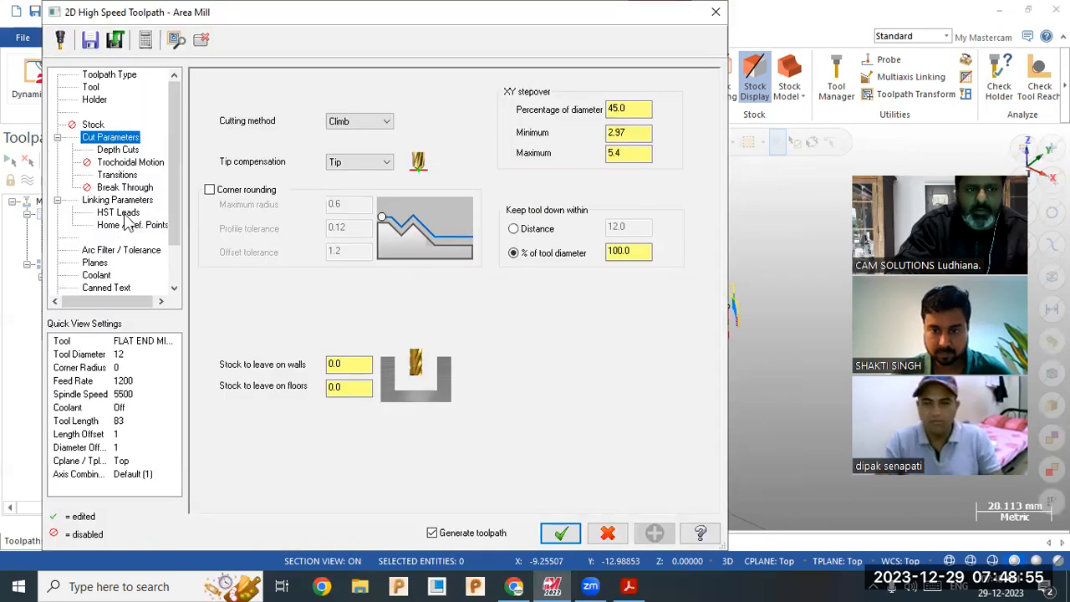
pyautogui.click(127, 201)
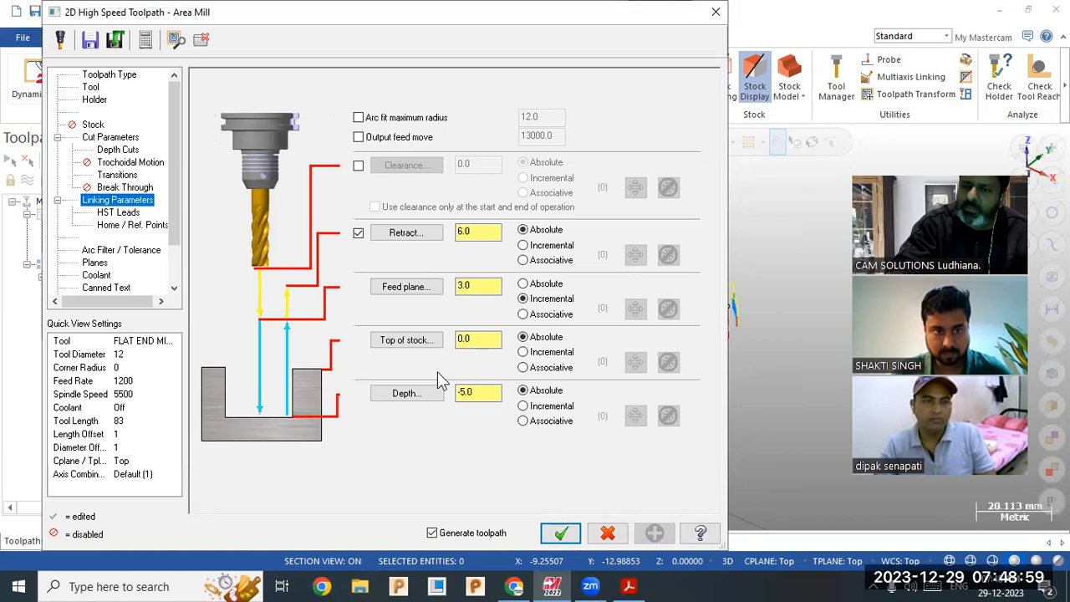
pyautogui.click(559, 532)
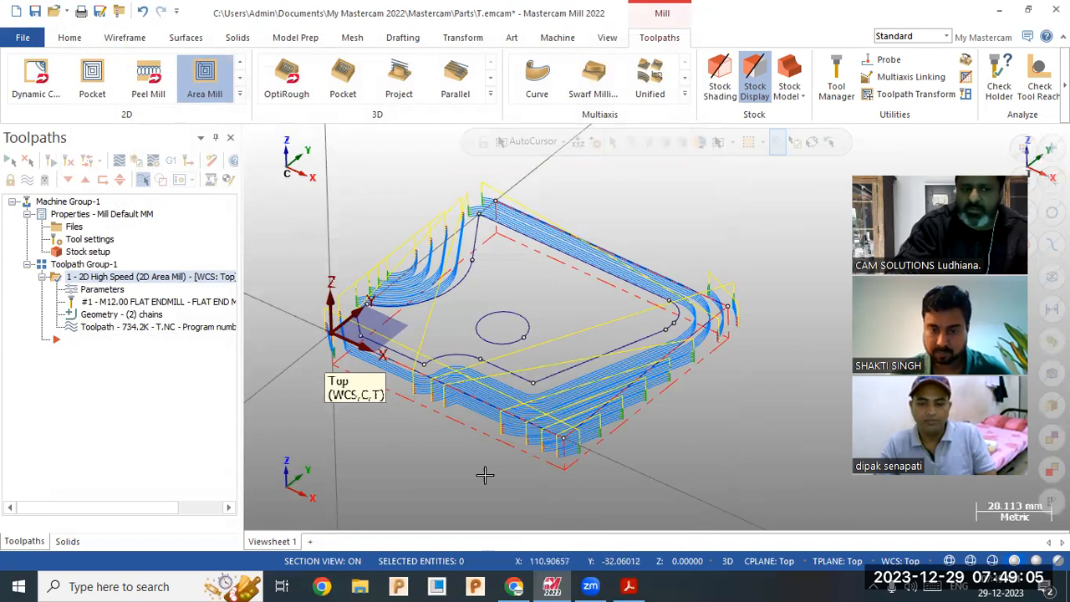
# Backplot the Area Mill toolpath to watch the tool motion around the raised profile, and close the backplot
pyautogui.hotkey('alt', 't')
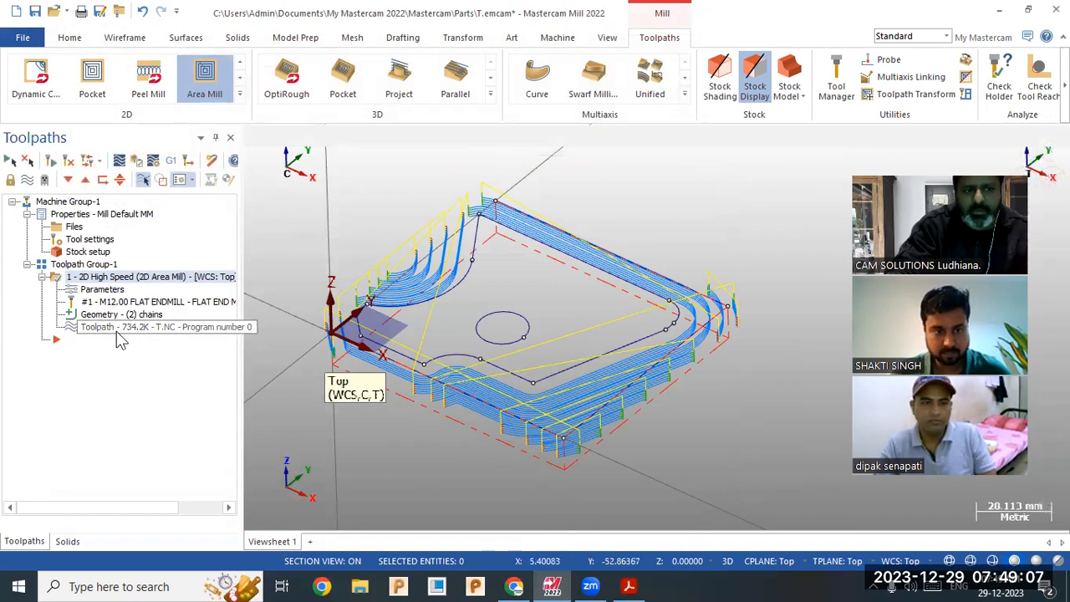
pyautogui.click(254, 136)
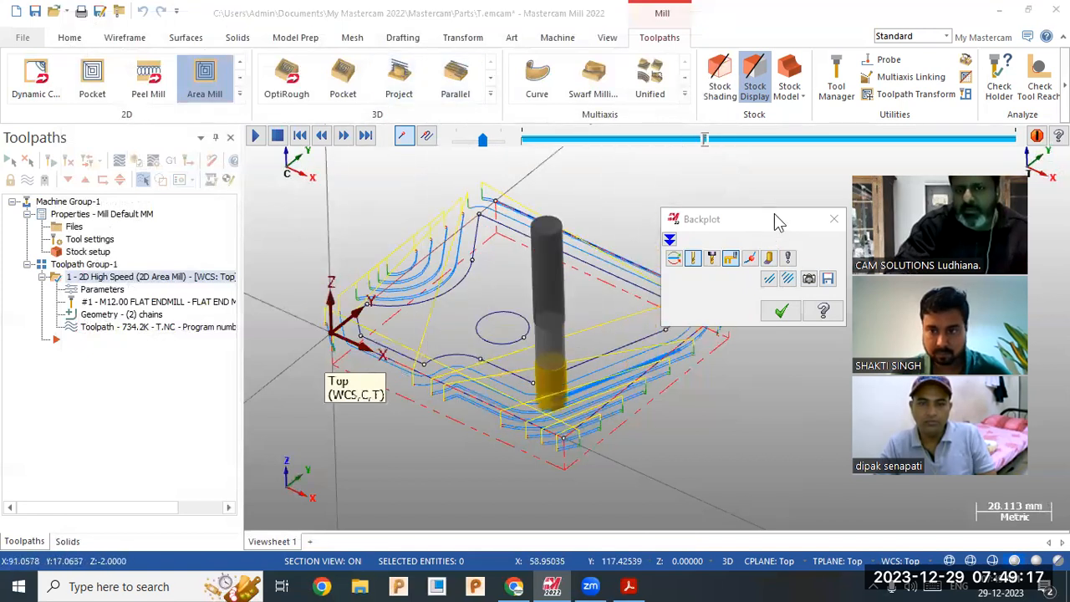
pyautogui.moveTo(777, 220); pyautogui.dragTo(789, 165)
pyautogui.scroll(-2, 440, 389)
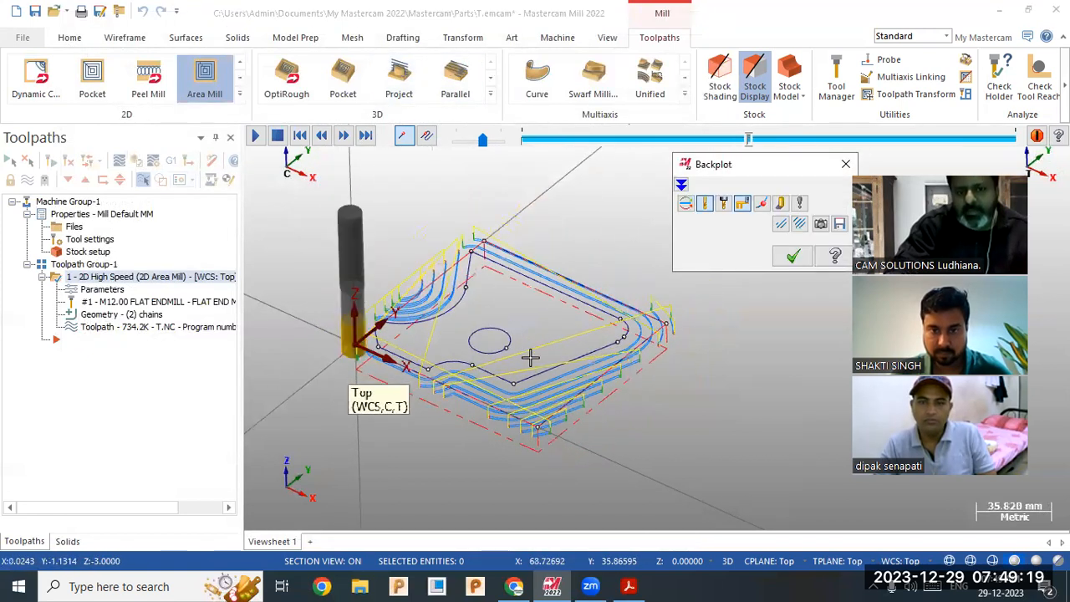
pyautogui.scroll(3, 533, 358)
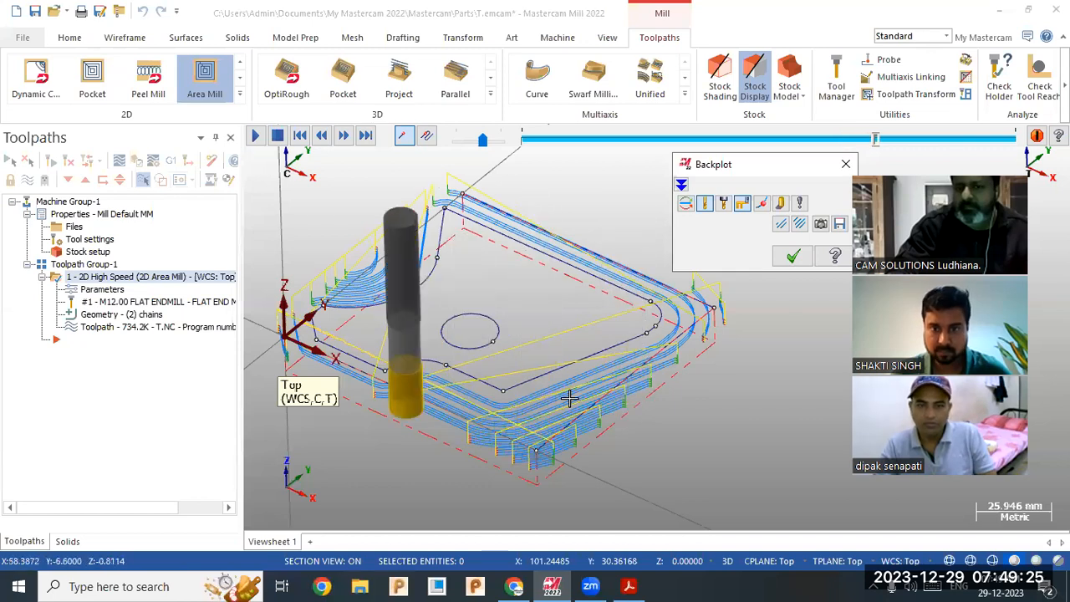
pyautogui.click(793, 257)
pyautogui.scroll(-2, 793, 257)
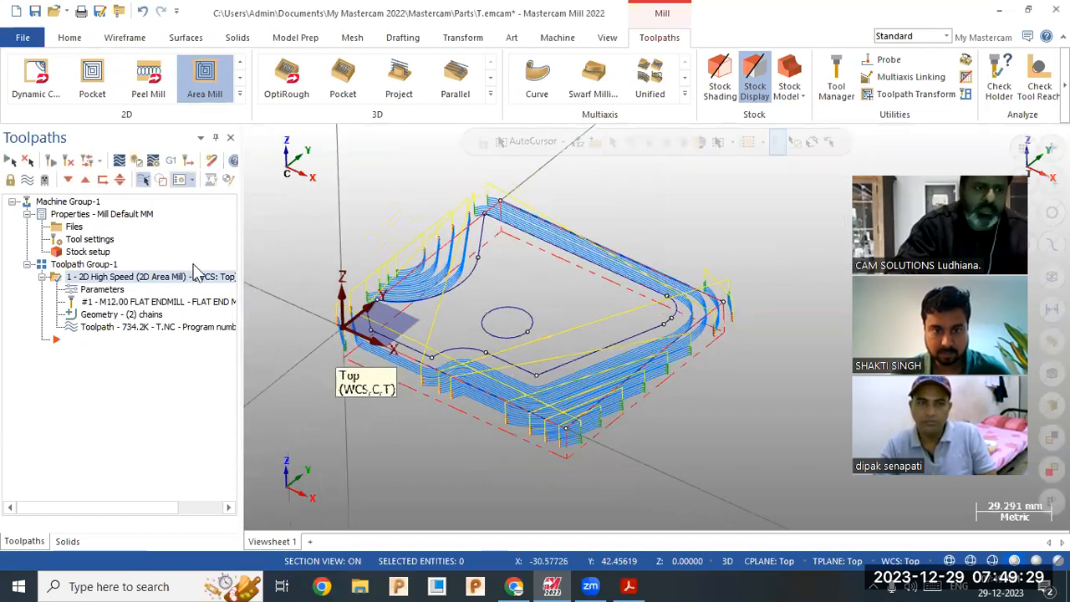
# Simulate the Area Mill operation in Mastercam Simulator's Verify mode, and inspect the machined plate from several angles while toggling the wireframe display
pyautogui.click(137, 162)
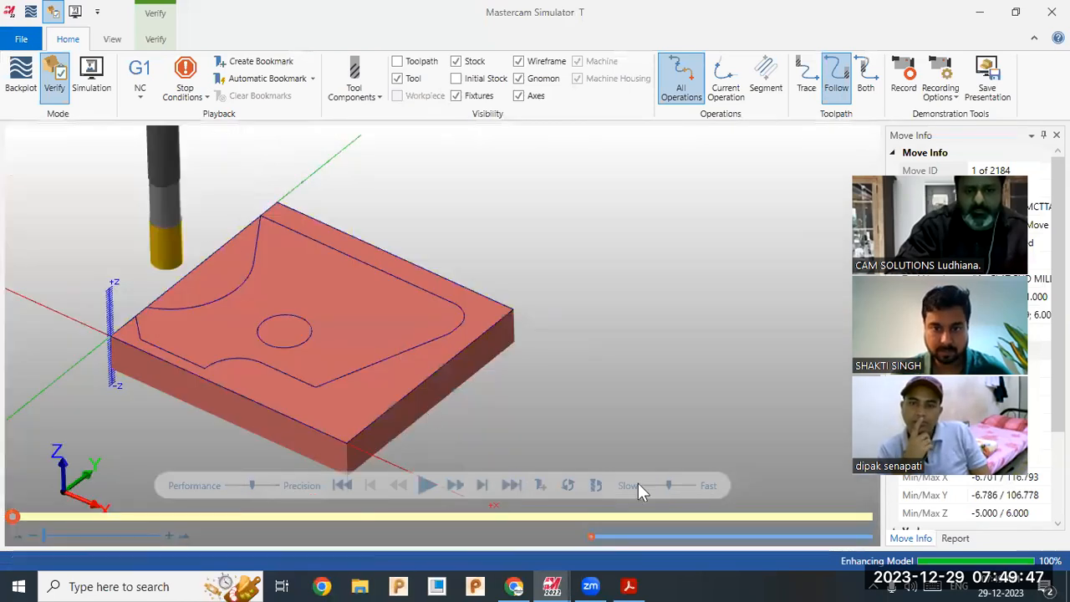
pyautogui.click(426, 486)
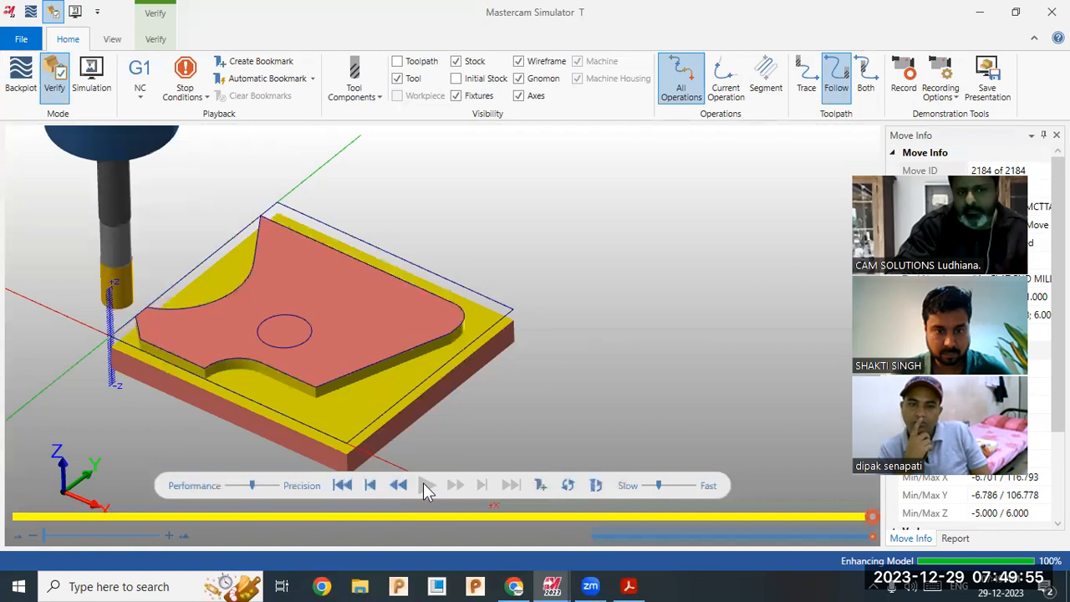
pyautogui.moveTo(455, 322); pyautogui.dragTo(460, 365, button='middle')
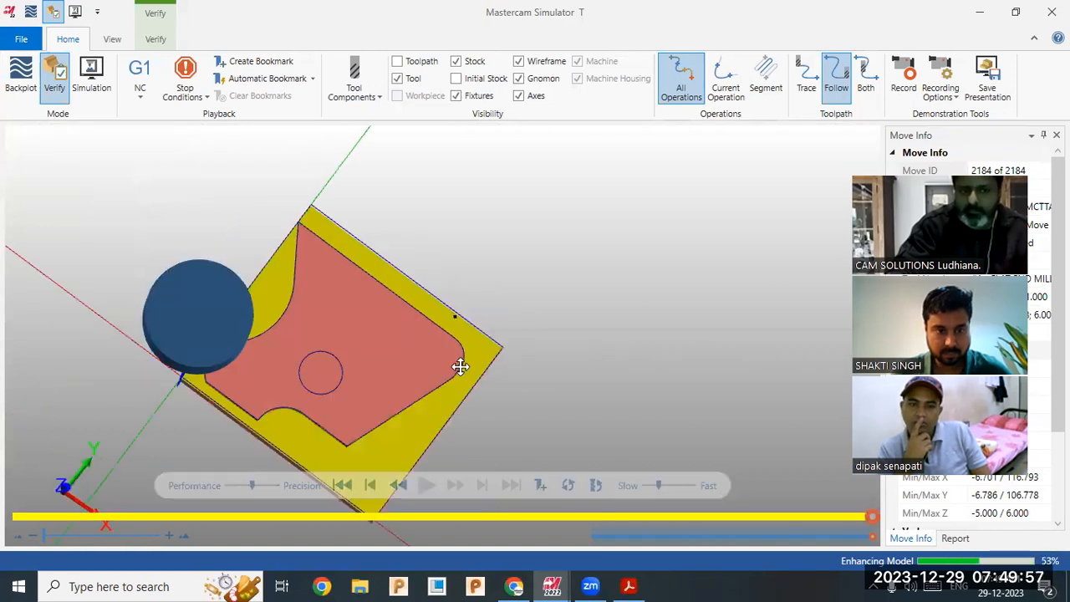
pyautogui.moveTo(477, 412); pyautogui.dragTo(444, 316, button='middle')
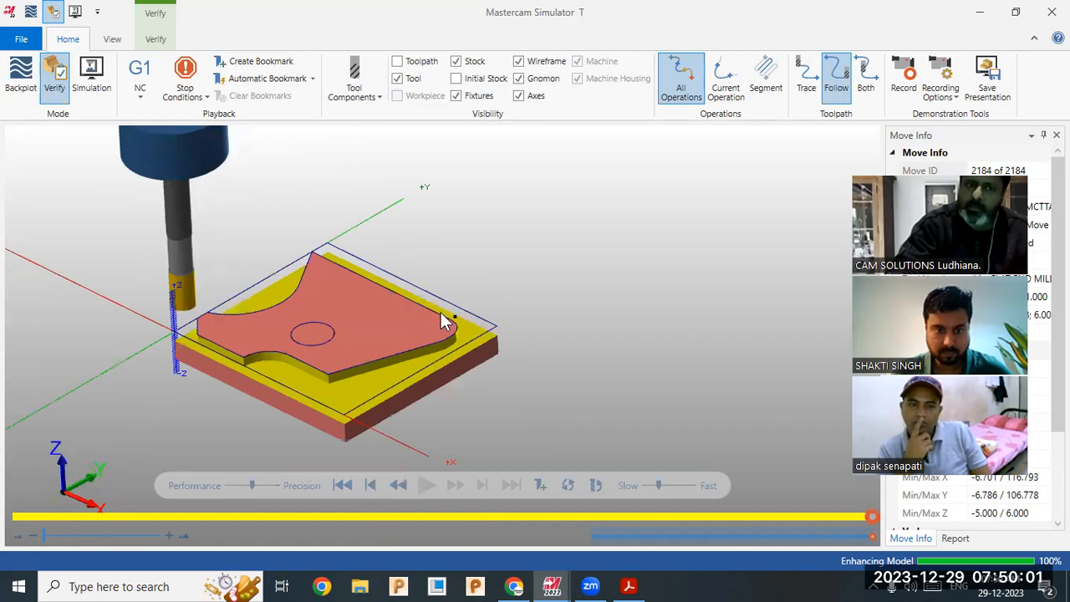
pyautogui.click(535, 62)
pyautogui.click(535, 67)
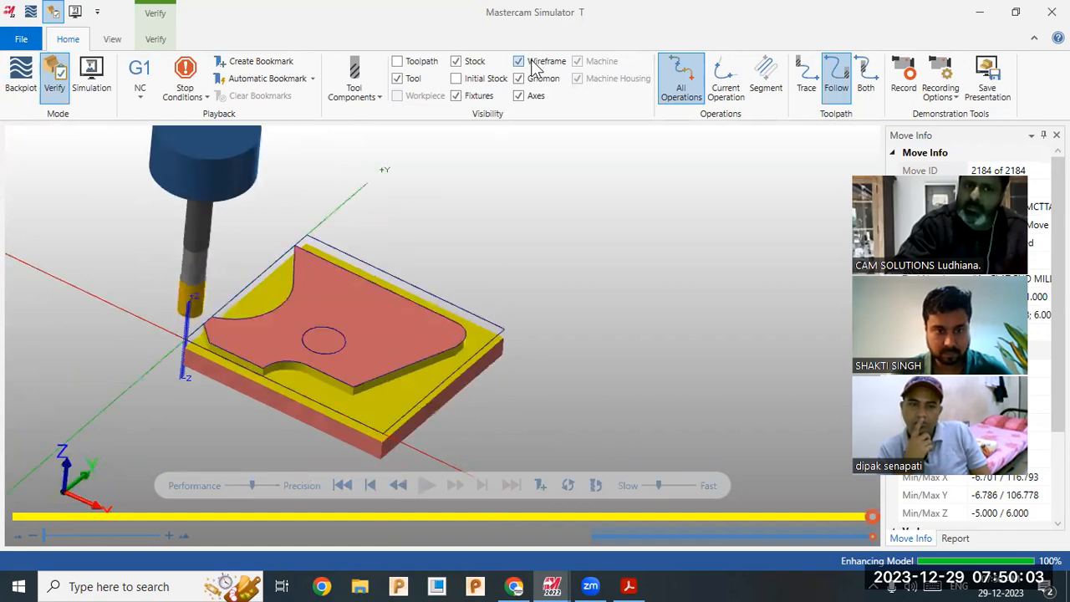
# Turn the wireframe display back on in the simulator and inspect the machined plate's walls and corner up close
pyautogui.click(535, 66)
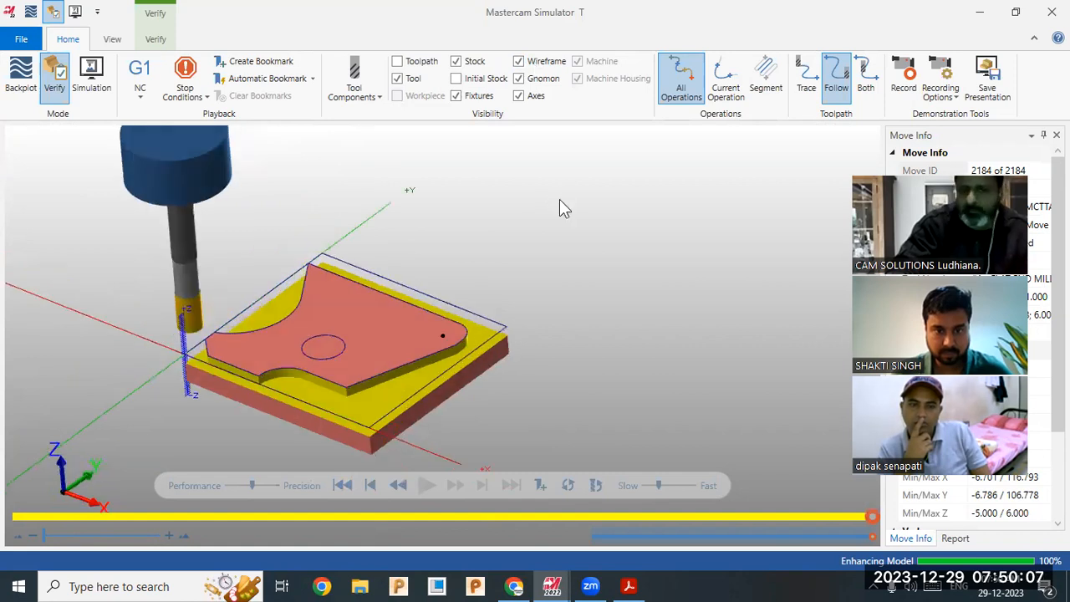
pyautogui.moveTo(442, 405); pyautogui.dragTo(418, 433, button='middle')
pyautogui.scroll(5, 394, 391)
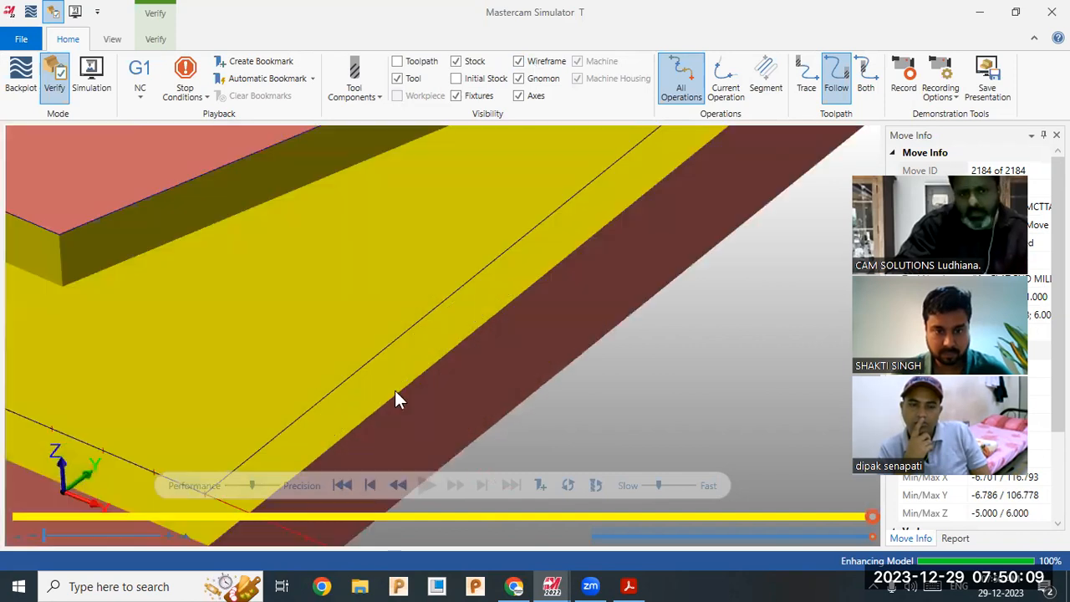
pyautogui.scroll(-3, 427, 378)
pyautogui.scroll(-5, 391, 299)
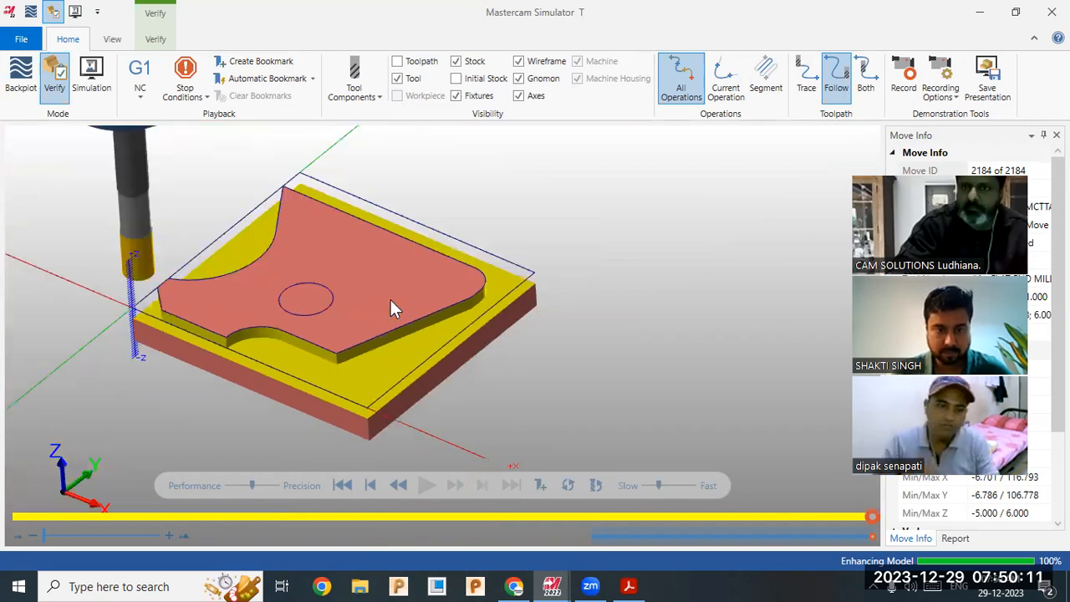
# Return to Mastercam, set the Area Mill operation's stock to leave on walls to 0.5 mm, and regenerate the toolpath
pyautogui.hotkey('alt', 'Tab')
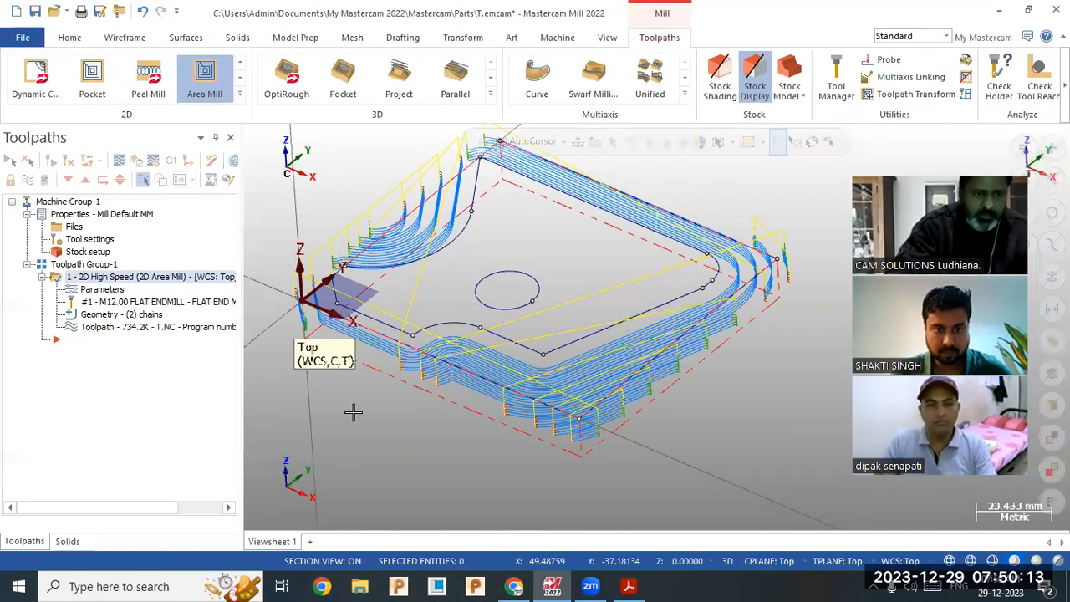
pyautogui.click(104, 289)
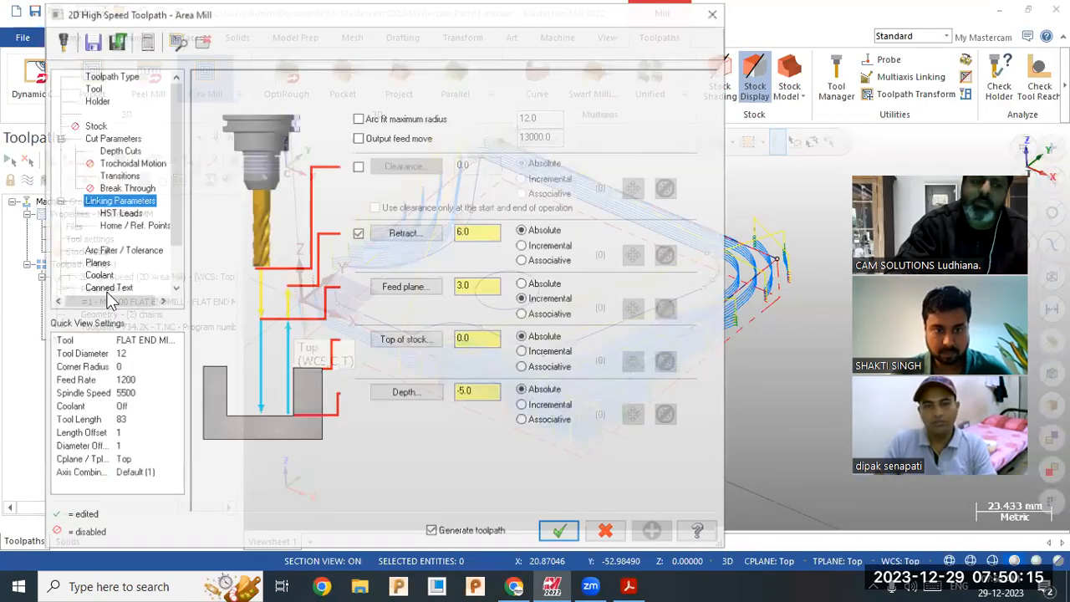
pyautogui.moveTo(355, 363); pyautogui.dragTo(222, 391)
pyautogui.write('.5')
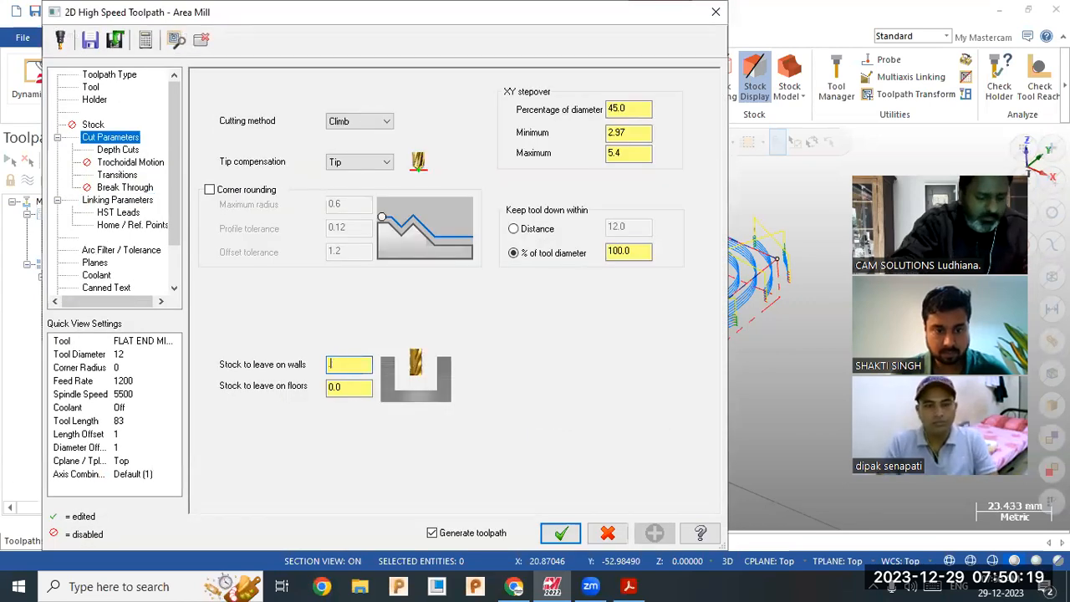
pyautogui.click(563, 534)
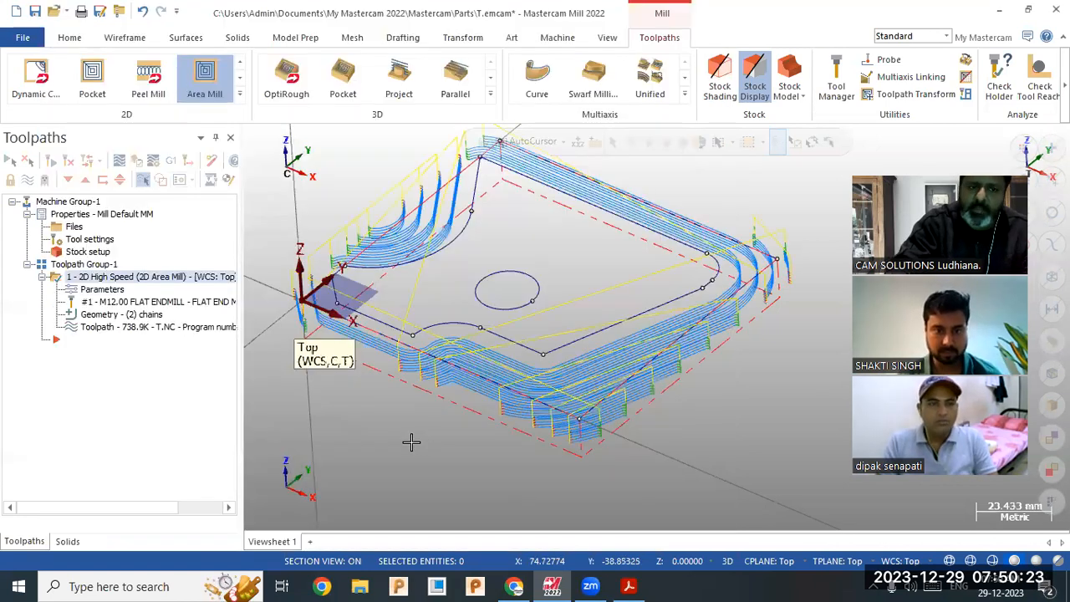
# Simulate the regenerated Area Mill operation in Mastercam Simulator's Verify mode at a faster playback speed
pyautogui.click(137, 159)
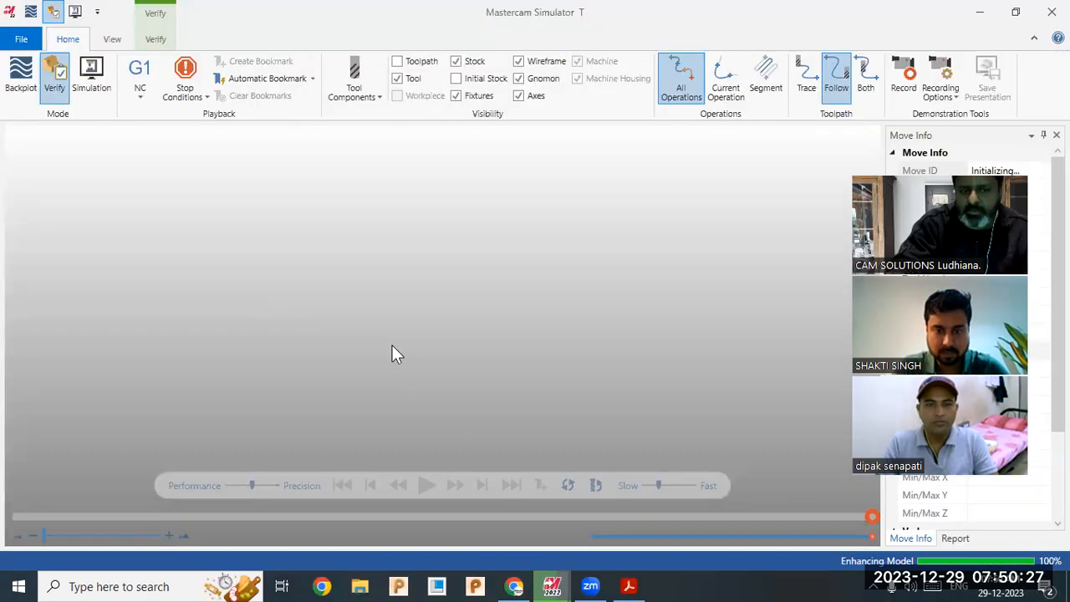
pyautogui.click(675, 484)
pyautogui.click(426, 484)
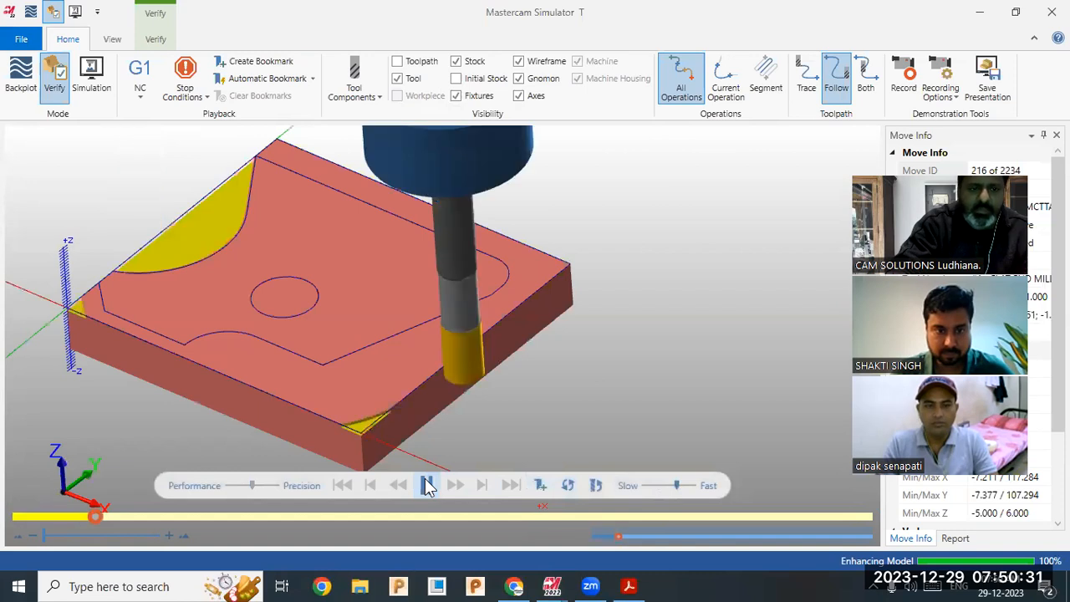
# Examine the stock left between the wireframe profile and the raised profile's walls at several corners, and return to Mastercam
pyautogui.scroll(8, 335, 358)
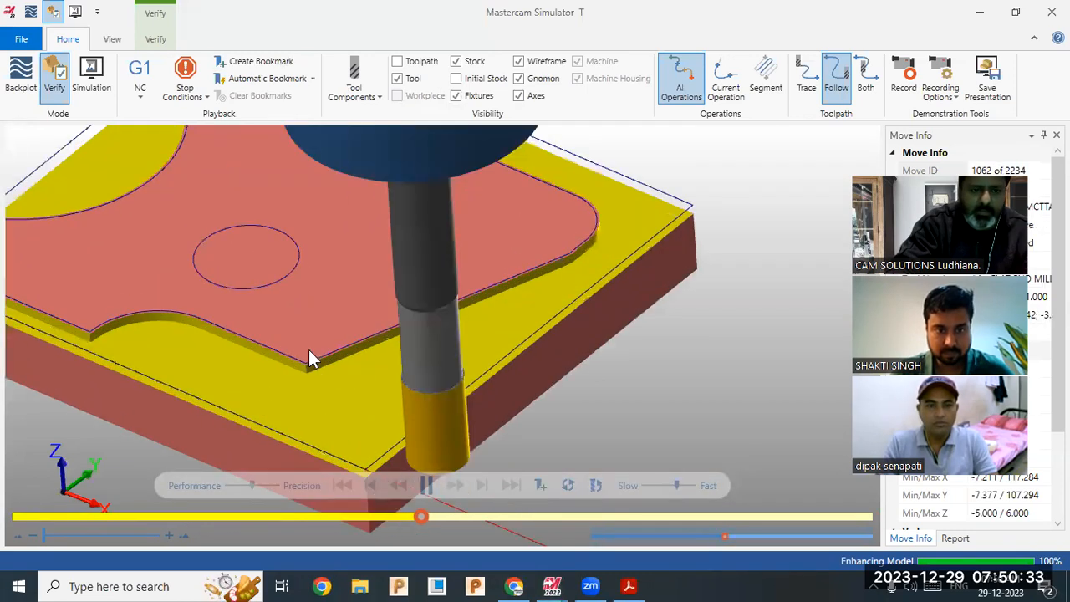
pyautogui.scroll(3, 311, 353)
pyautogui.scroll(3, 338, 366)
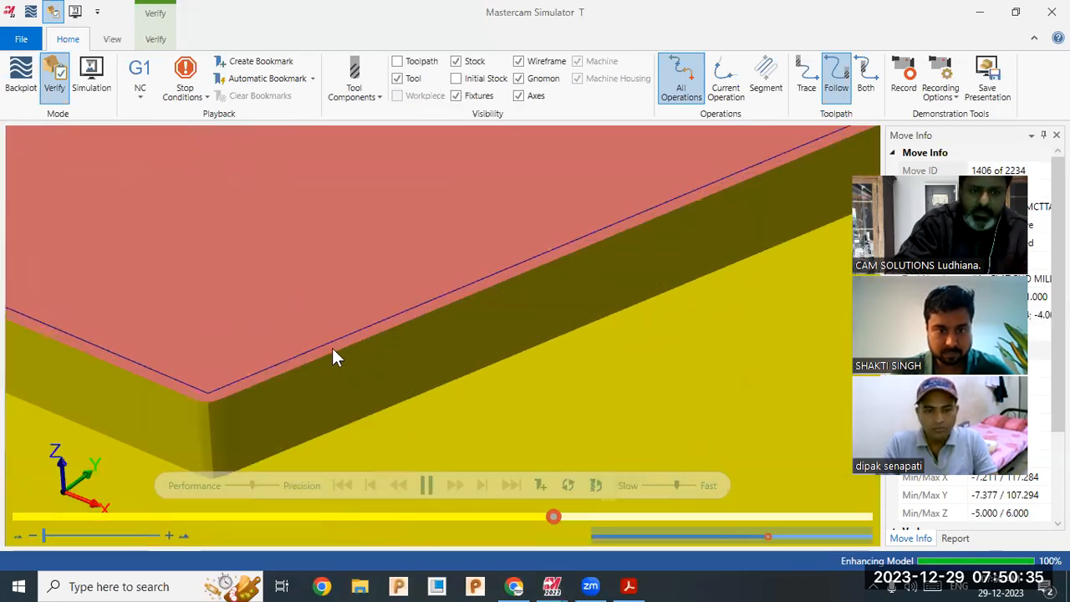
pyautogui.scroll(3, 327, 345)
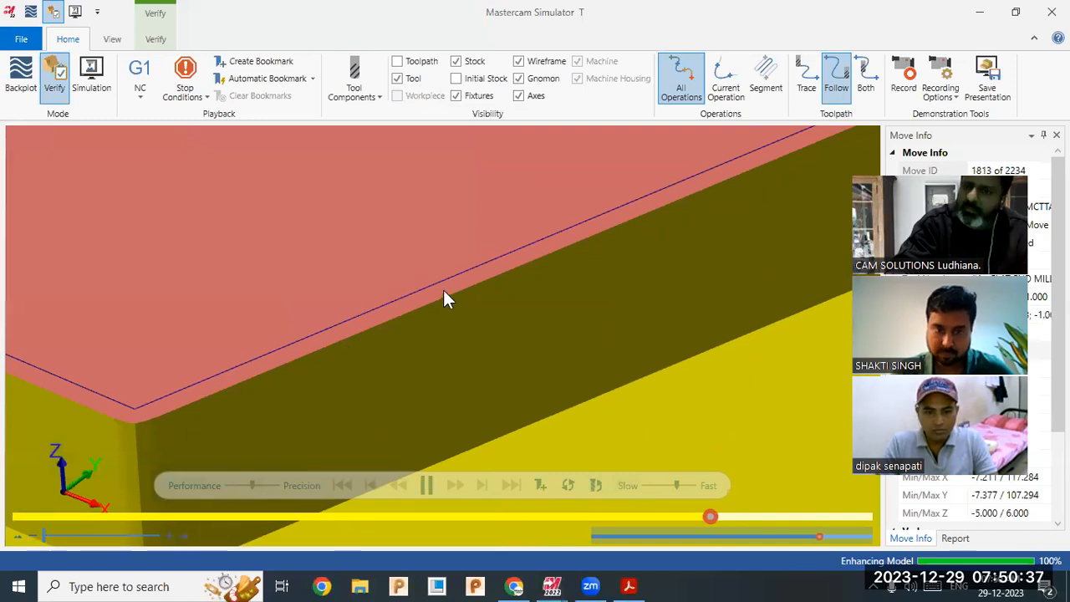
pyautogui.scroll(-2, 468, 376)
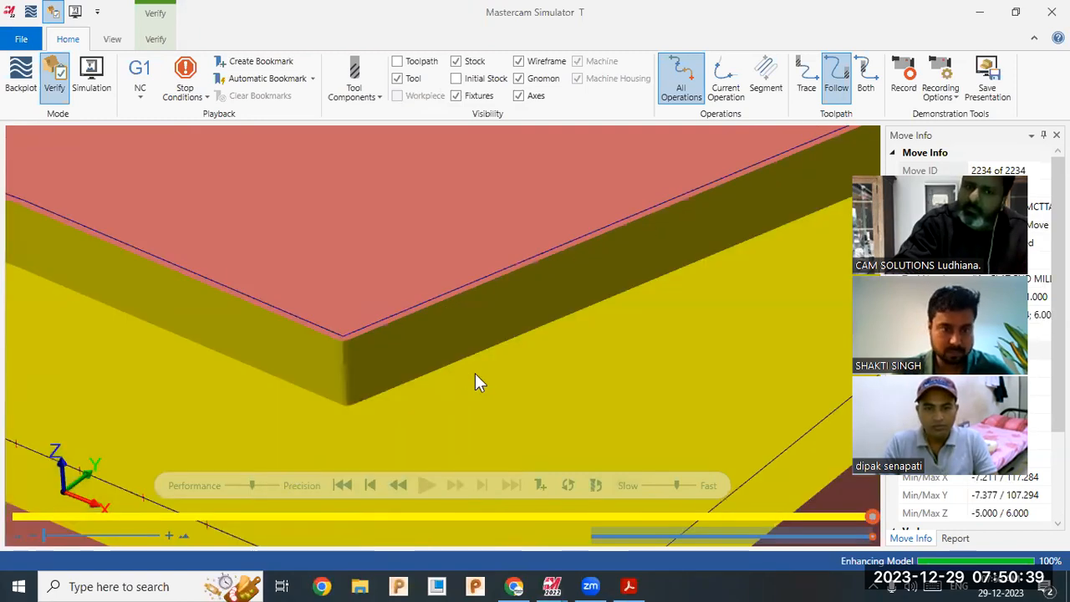
pyautogui.scroll(-4, 418, 363)
pyautogui.scroll(3, 263, 318)
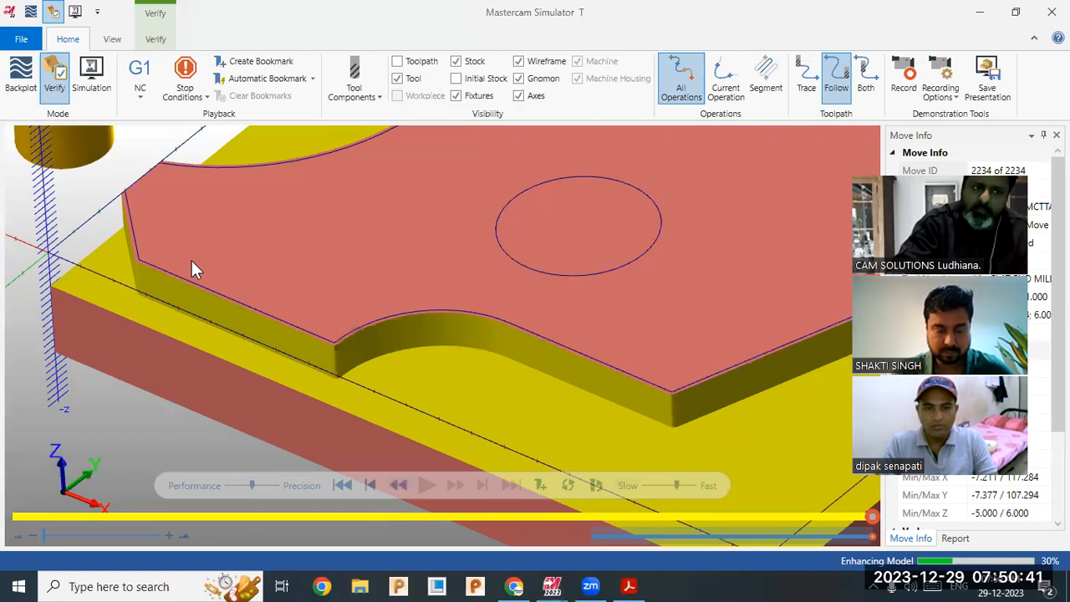
pyautogui.scroll(3, 143, 240)
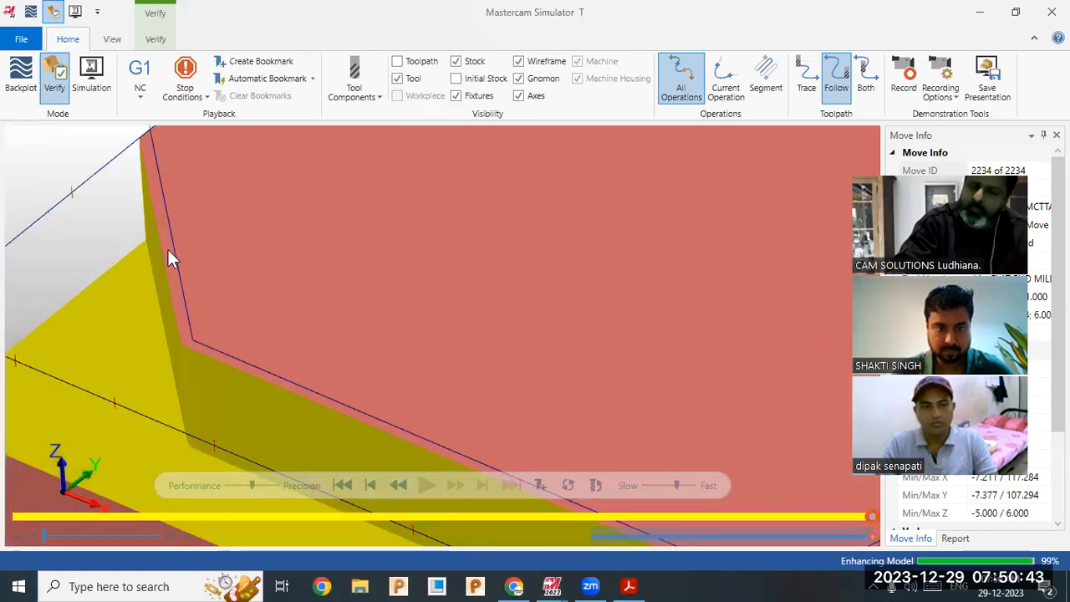
pyautogui.scroll(-4, 168, 249)
pyautogui.scroll(-1, 221, 199)
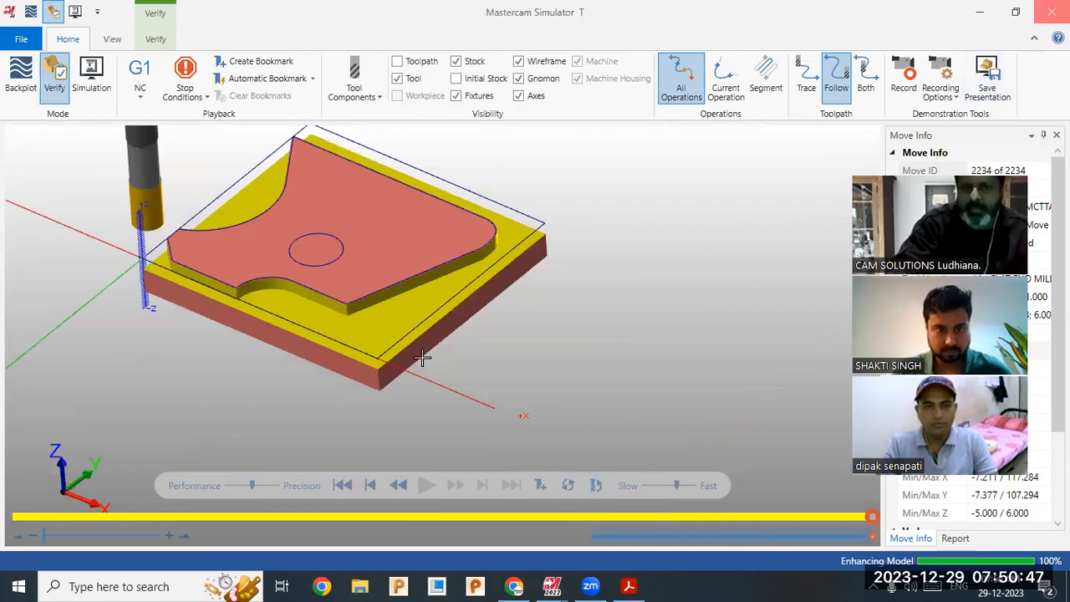
pyautogui.scroll(-3, 315, 374)
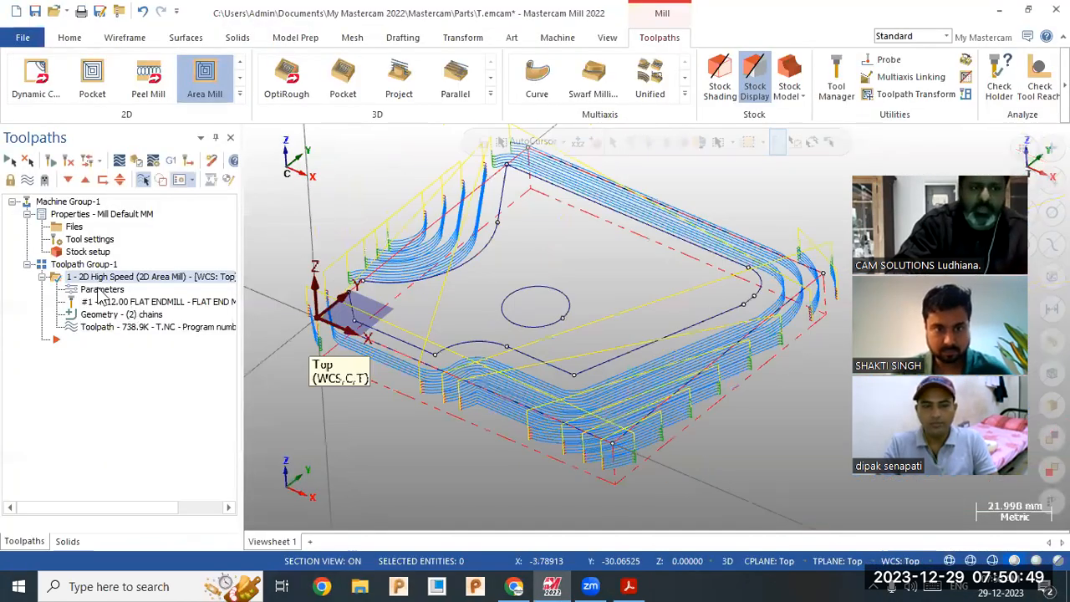
# Set the Area Mill operation's stock to leave on walls back to 0 and regenerate the toolpath
pyautogui.doubleClick(100, 290)
pyautogui.write('0')
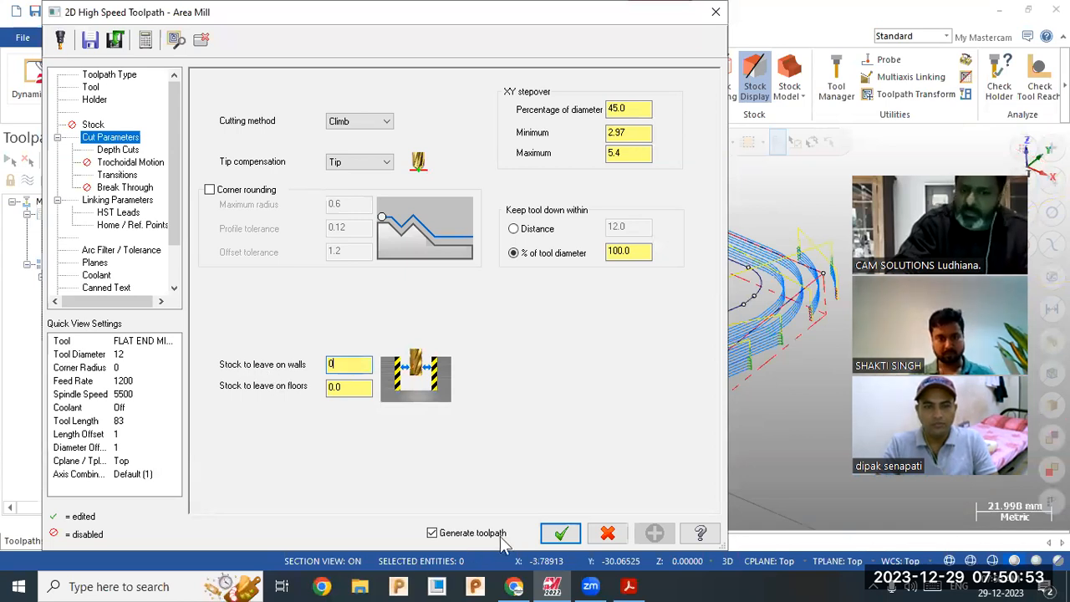
pyautogui.click(560, 533)
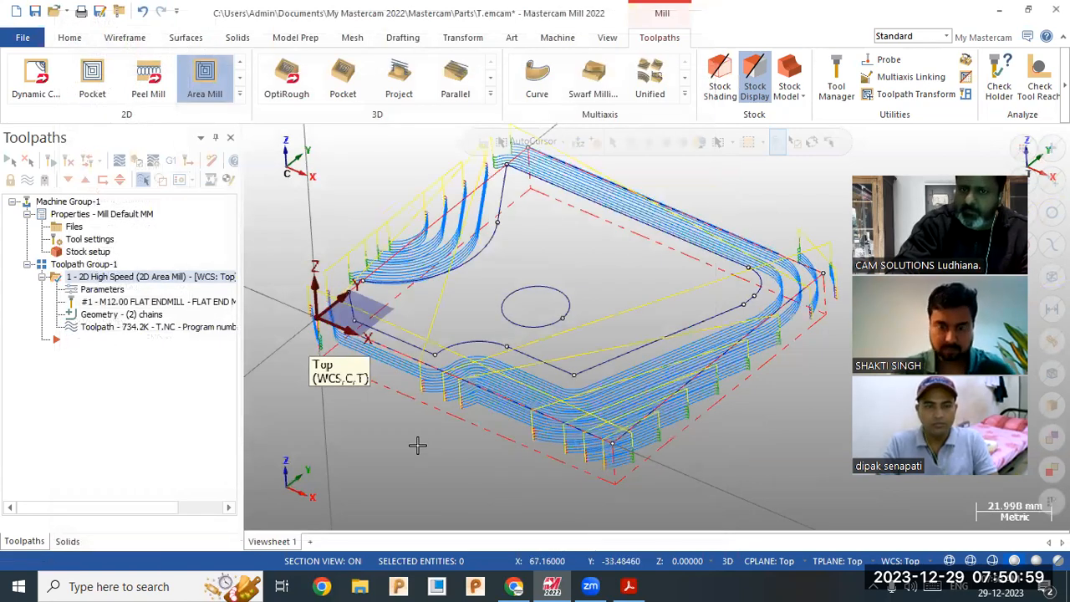
# Create a Circle Mill toolpath using the circle inside the raised profile as its hole geometry
pyautogui.scroll(-2, 418, 444)
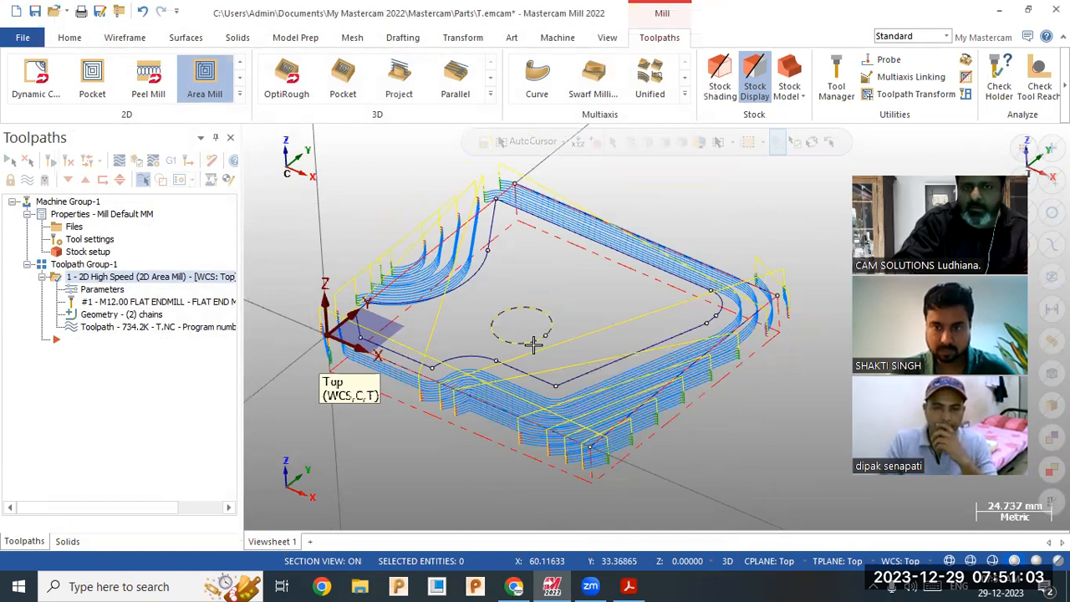
pyautogui.click(239, 94)
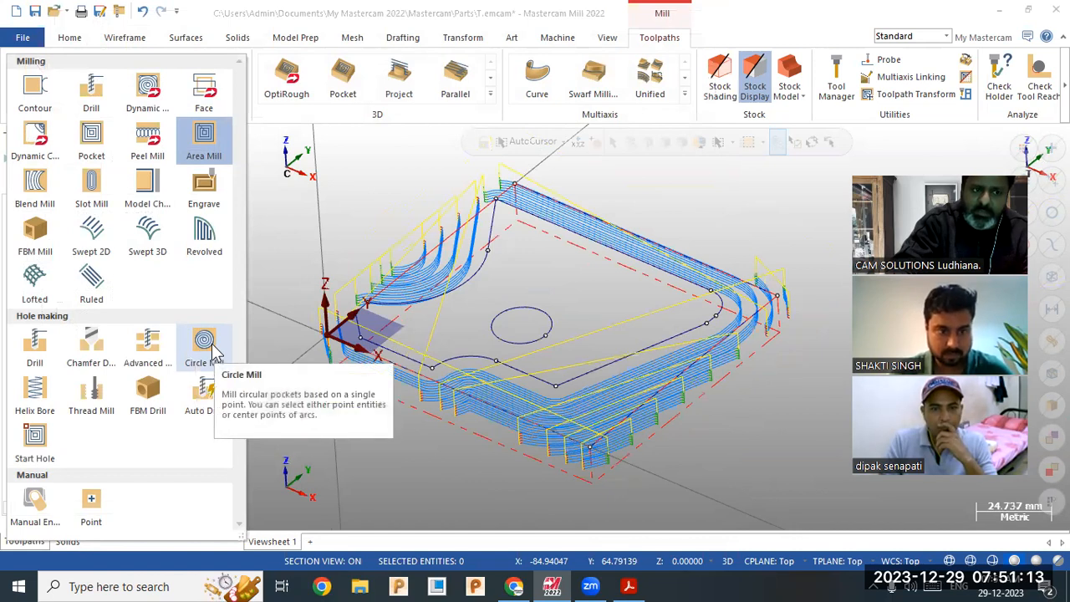
pyautogui.click(205, 343)
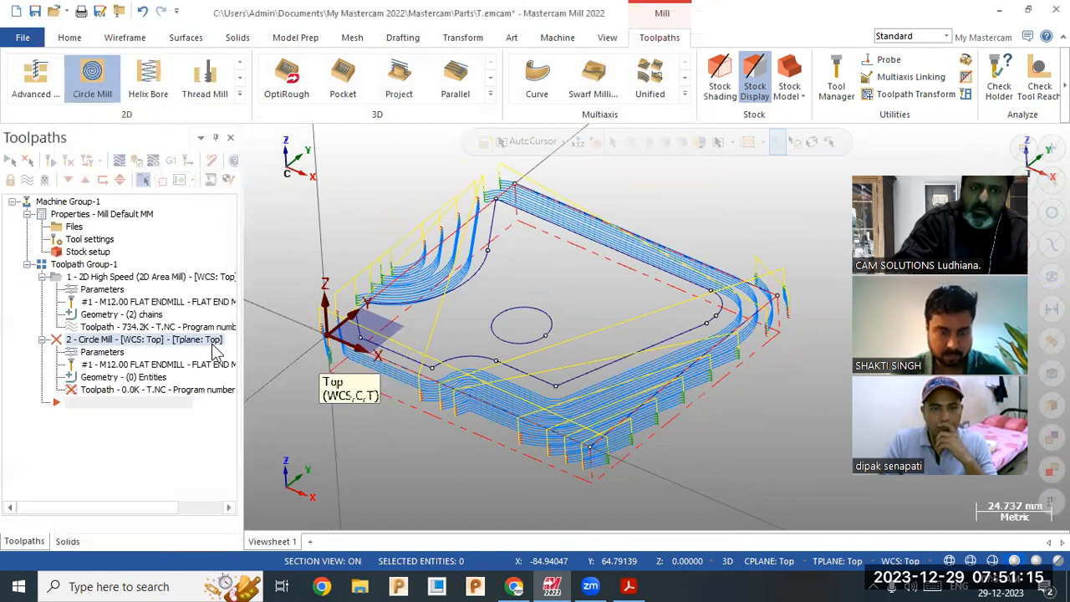
pyautogui.click(518, 343)
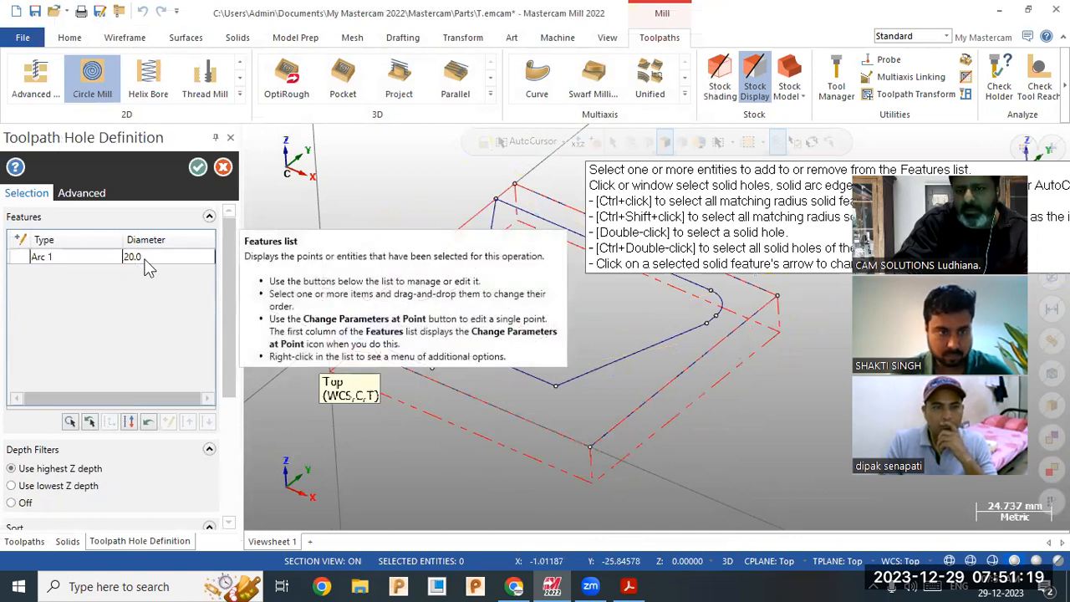
pyautogui.click(197, 169)
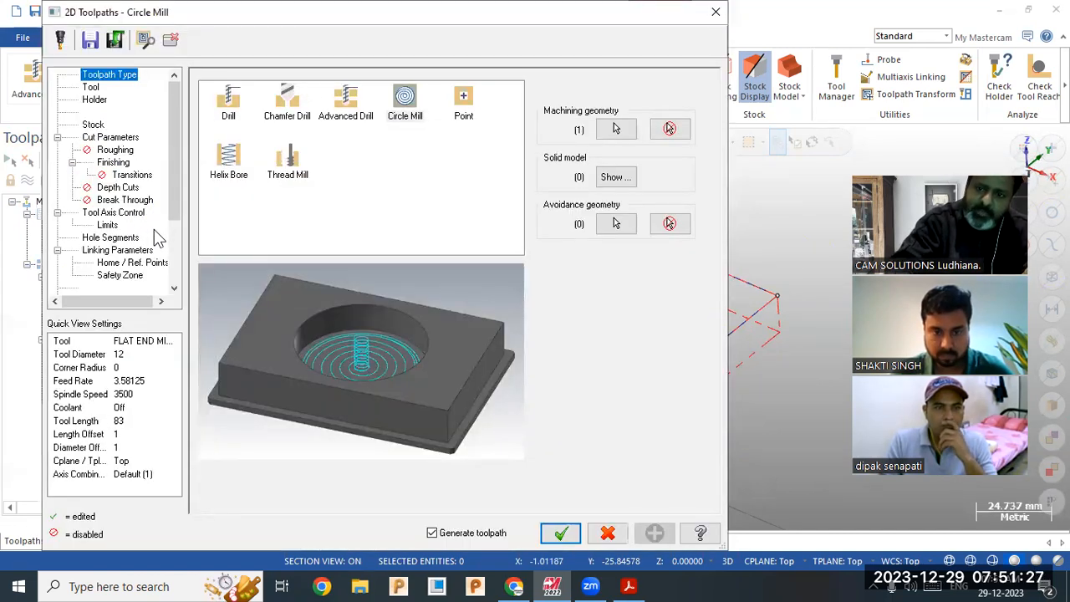
# Choose the 12 mm flat end mill for the Circle Mill toolpath, and set the stock to leave on walls and floors to 0
pyautogui.click(93, 87)
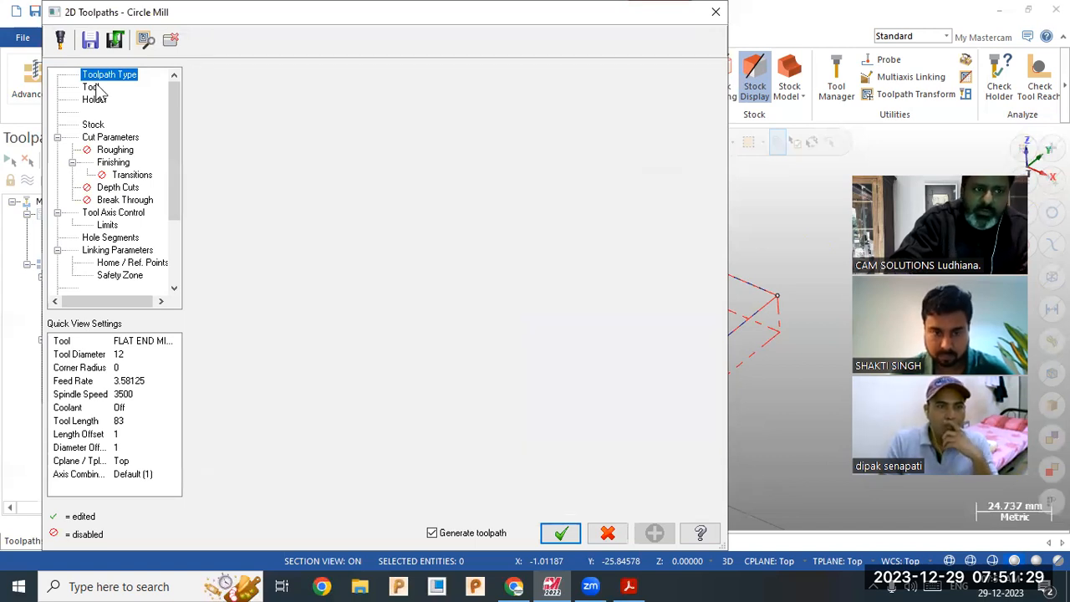
pyautogui.click(312, 119)
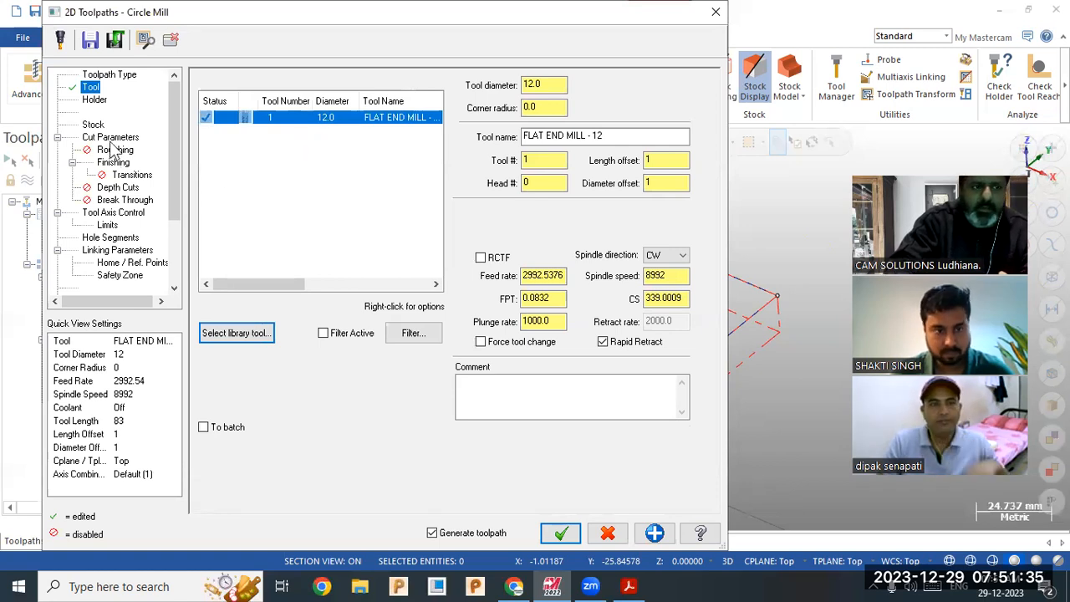
pyautogui.click(110, 138)
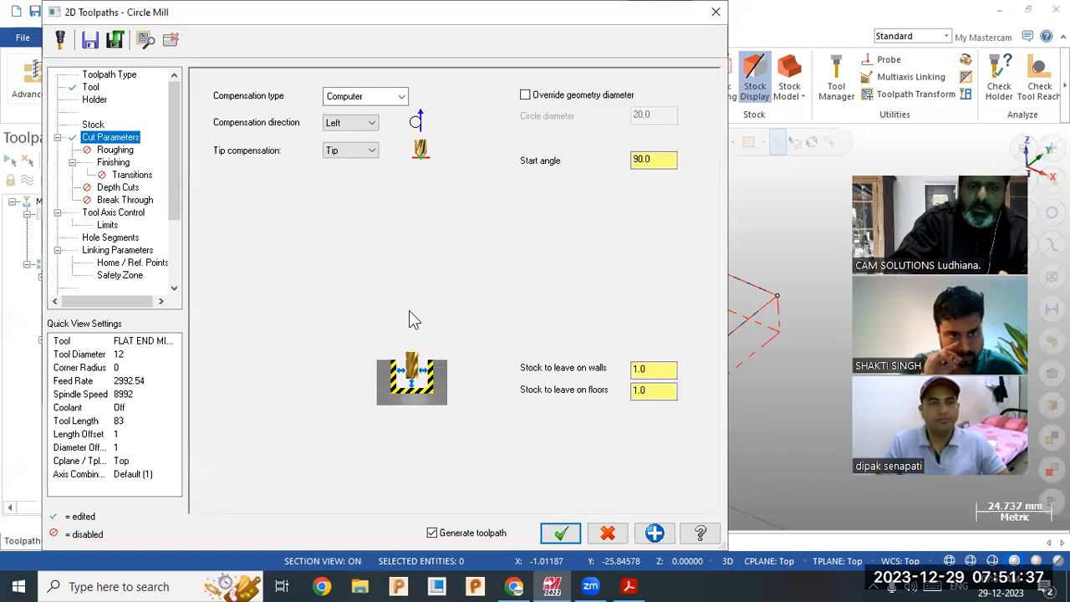
pyautogui.doubleClick(654, 368)
pyautogui.write('0')
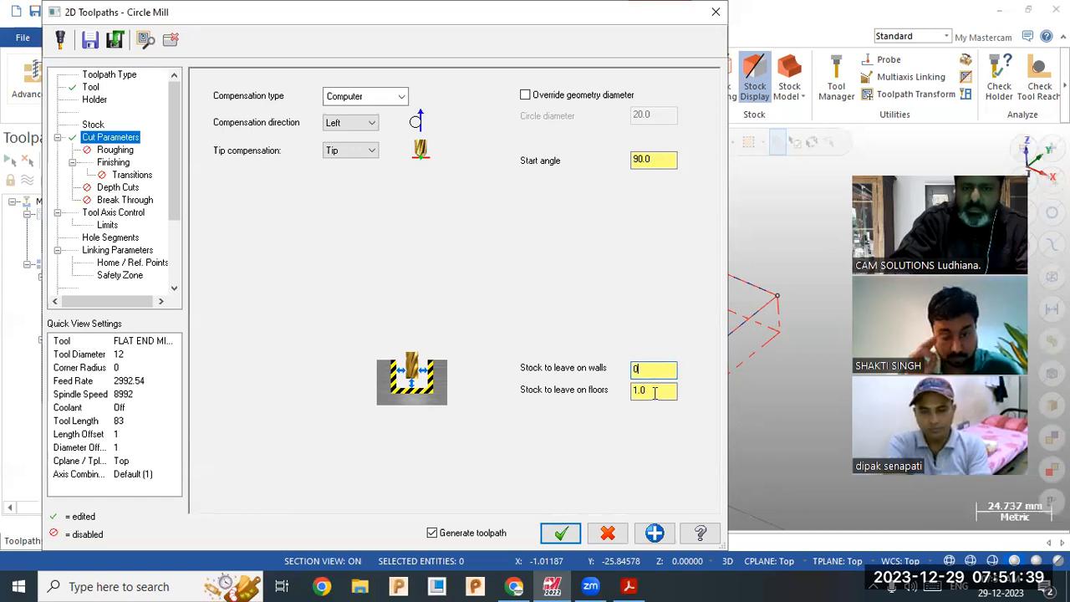
pyautogui.doubleClick(653, 389)
pyautogui.write('0')
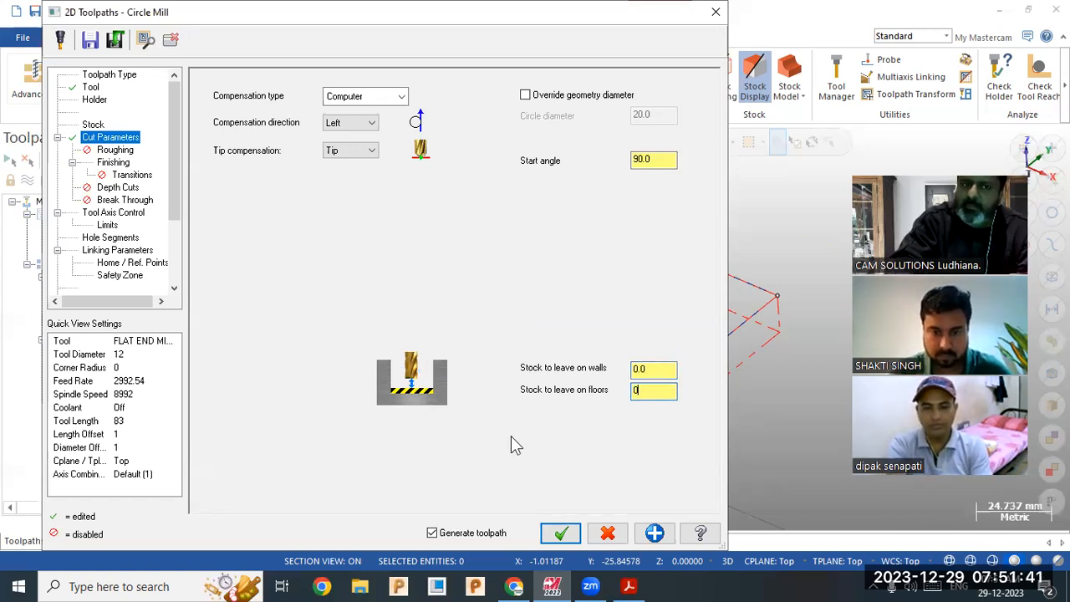
# Enable roughing with helical entry for the Circle Mill toolpath, and set the roughing stepover to 45%
pyautogui.click(113, 151)
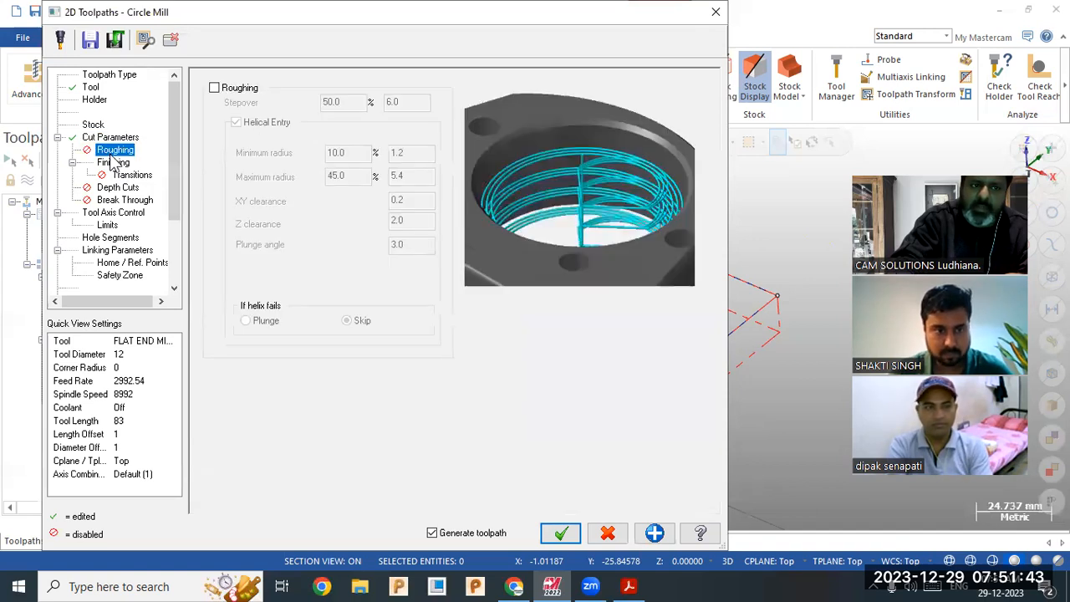
pyautogui.click(214, 88)
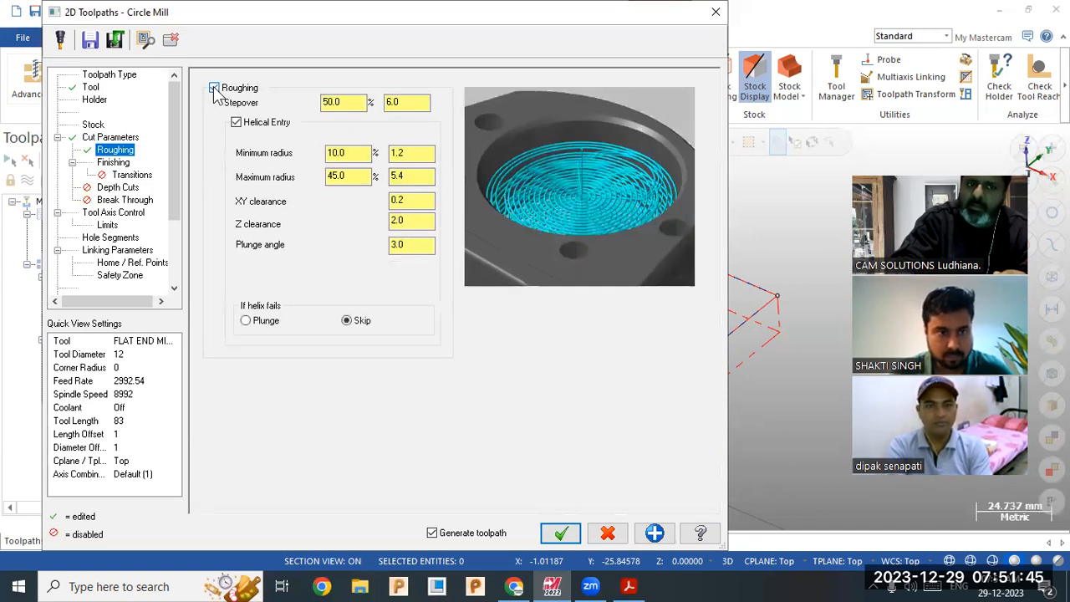
pyautogui.click(409, 152)
pyautogui.click(404, 103)
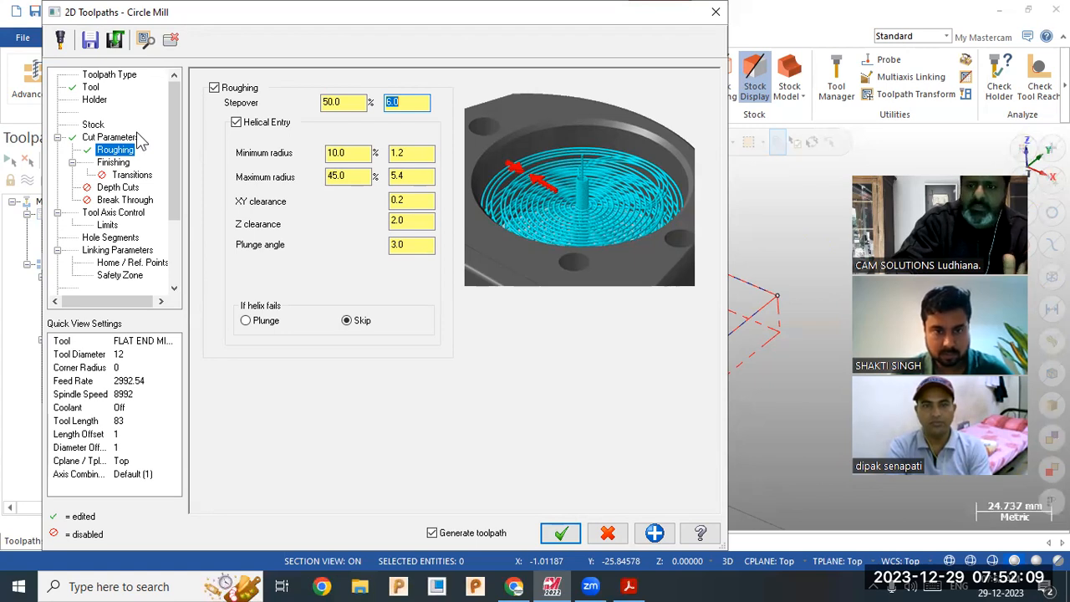
pyautogui.write('5')
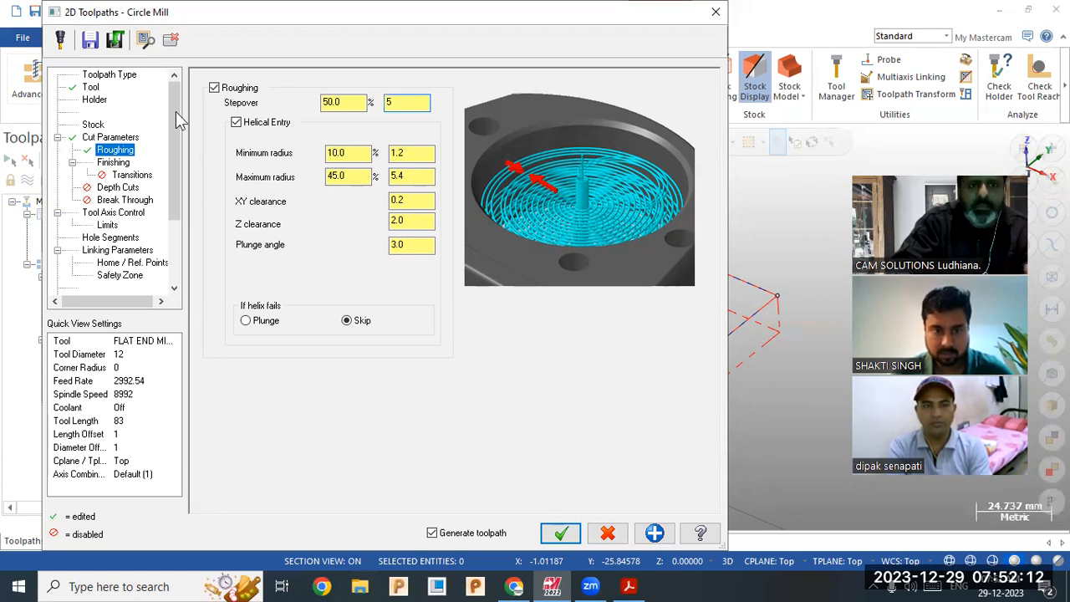
pyautogui.click(343, 102)
pyautogui.write('45')
pyautogui.press('Return')
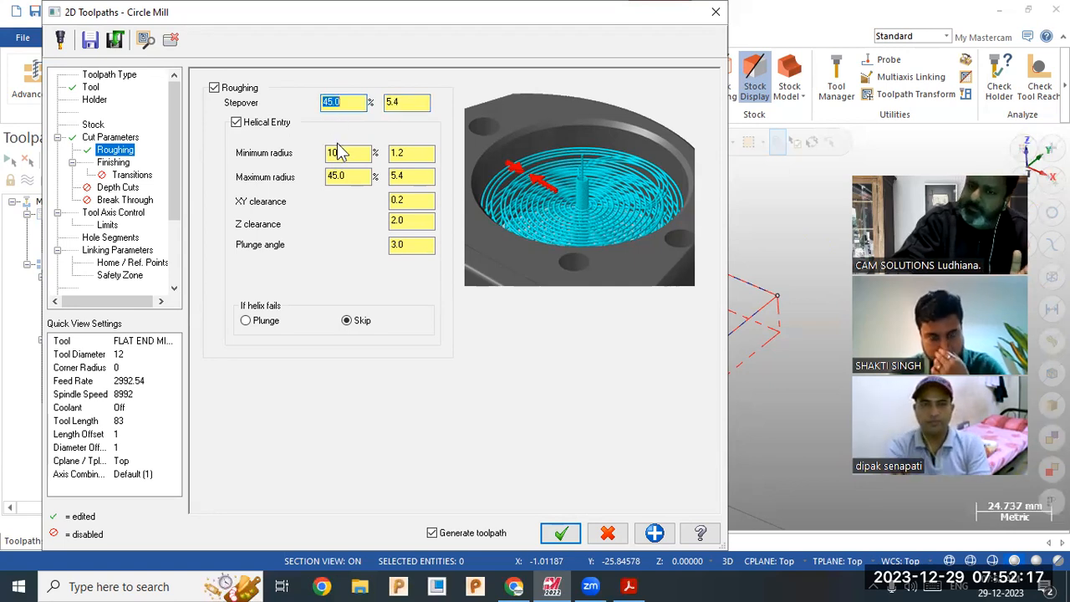
# Disable finishing for the Circle Mill toolpath, and enable depth cuts with a 0.8 mm maximum rough step and Keep tool down
pyautogui.click(113, 163)
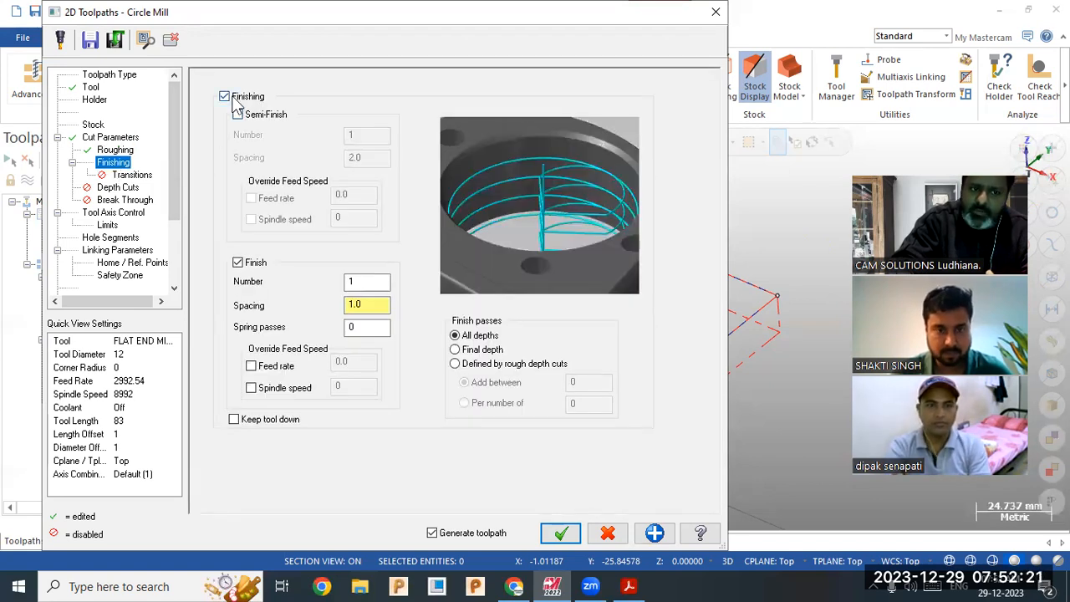
pyautogui.click(235, 101)
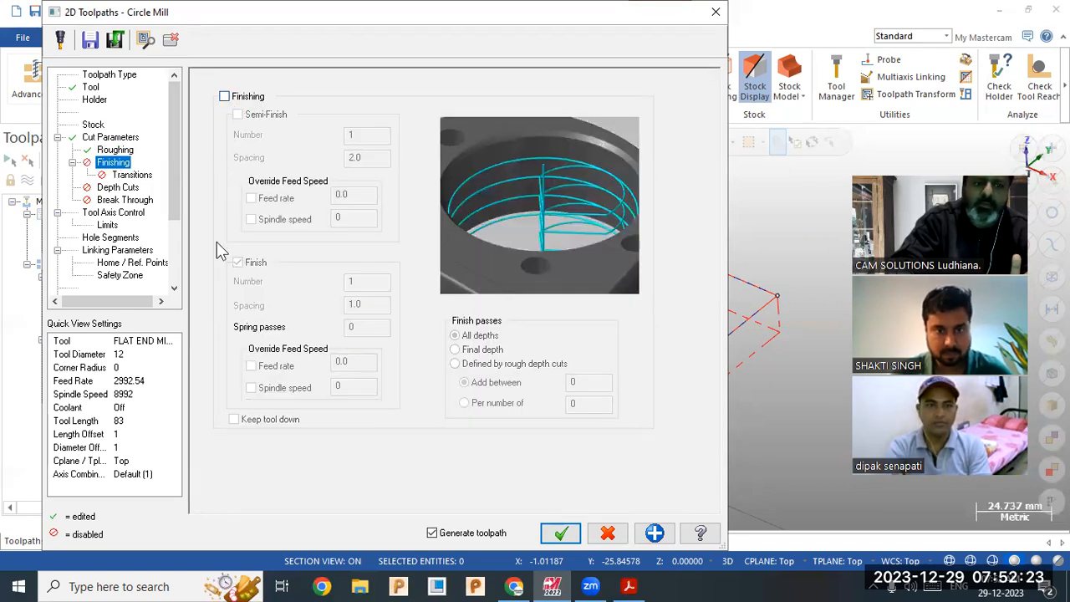
pyautogui.click(117, 187)
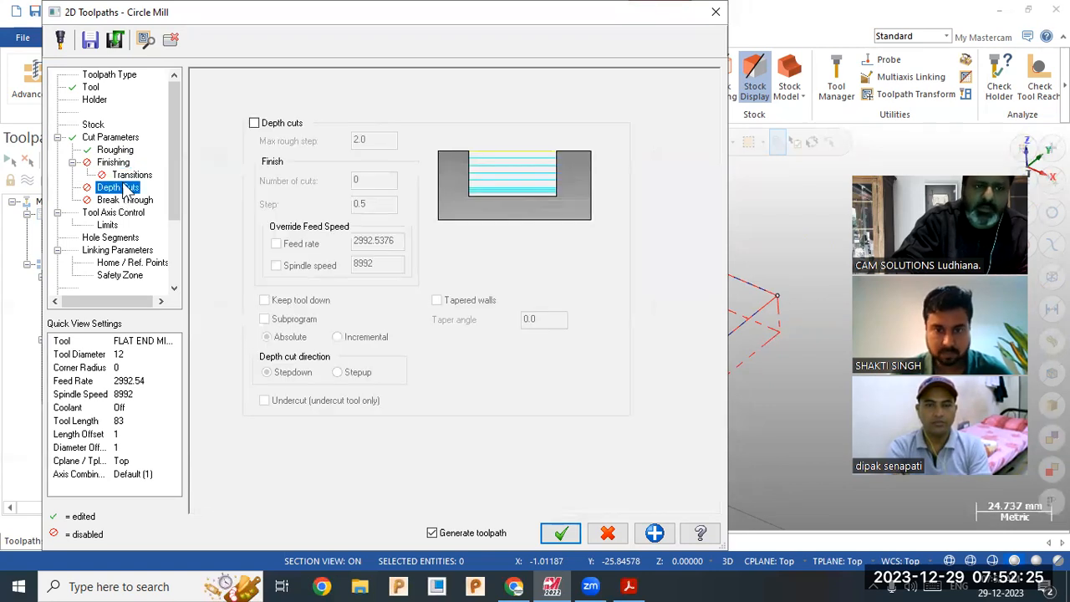
pyautogui.click(254, 123)
pyautogui.moveTo(355, 141); pyautogui.dragTo(391, 139)
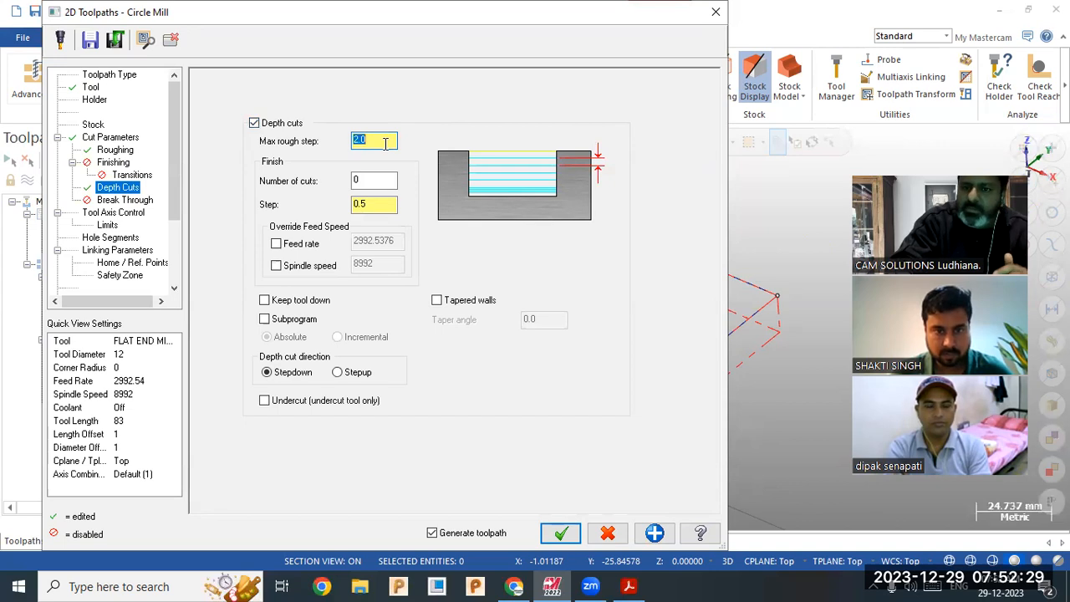
pyautogui.write('1')
pyautogui.write('8')
pyautogui.press('Return')
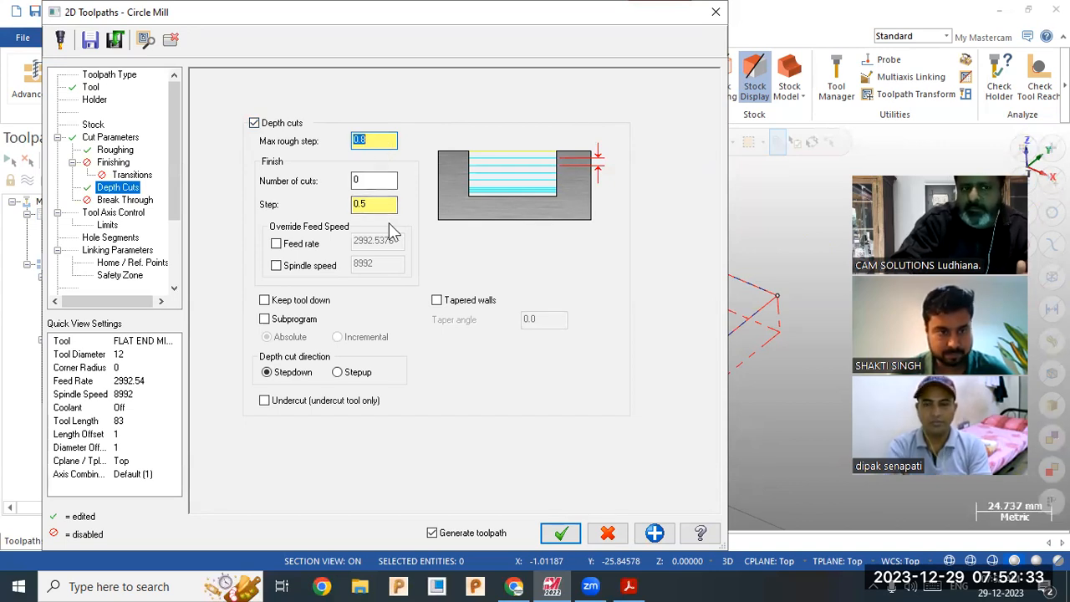
pyautogui.click(309, 304)
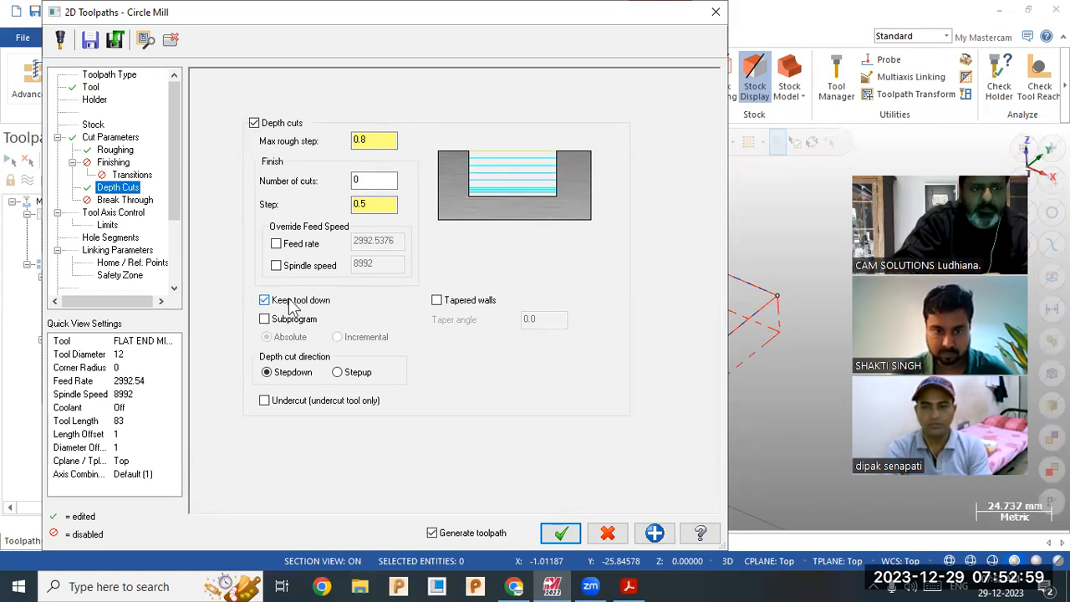
# Set the Circle Mill retract, feed plane, top of stock and depth linking values to Absolute
pyautogui.click(124, 250)
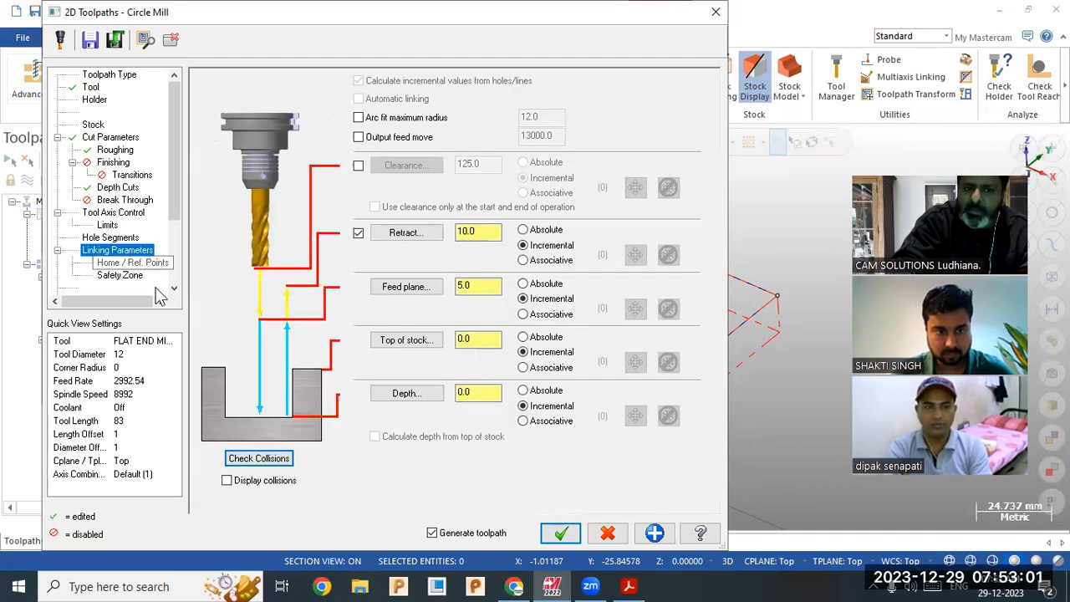
pyautogui.click(542, 391)
pyautogui.click(542, 338)
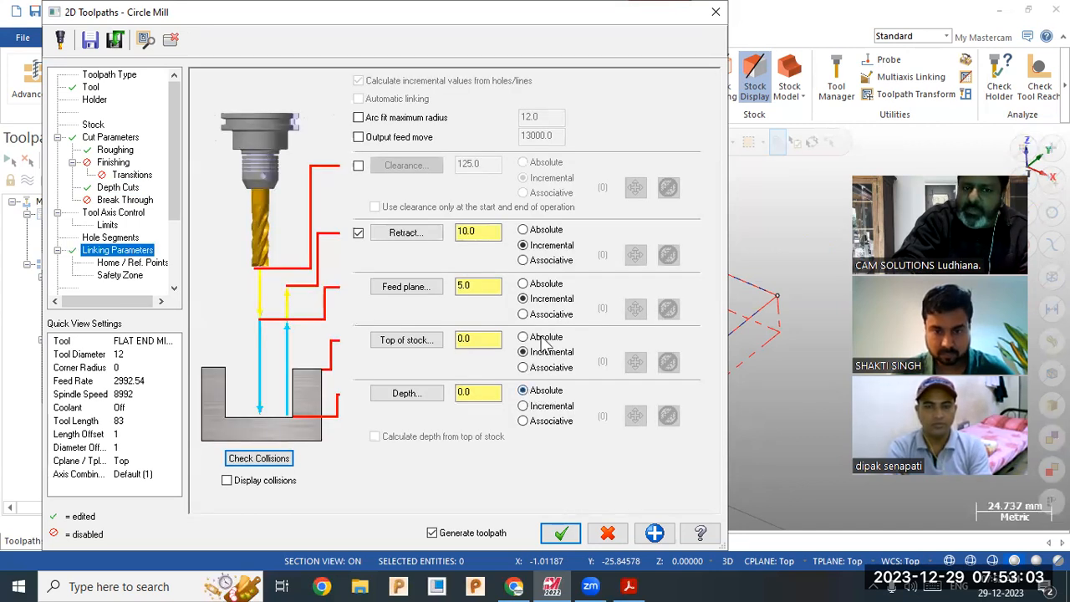
pyautogui.click(539, 284)
pyautogui.click(539, 231)
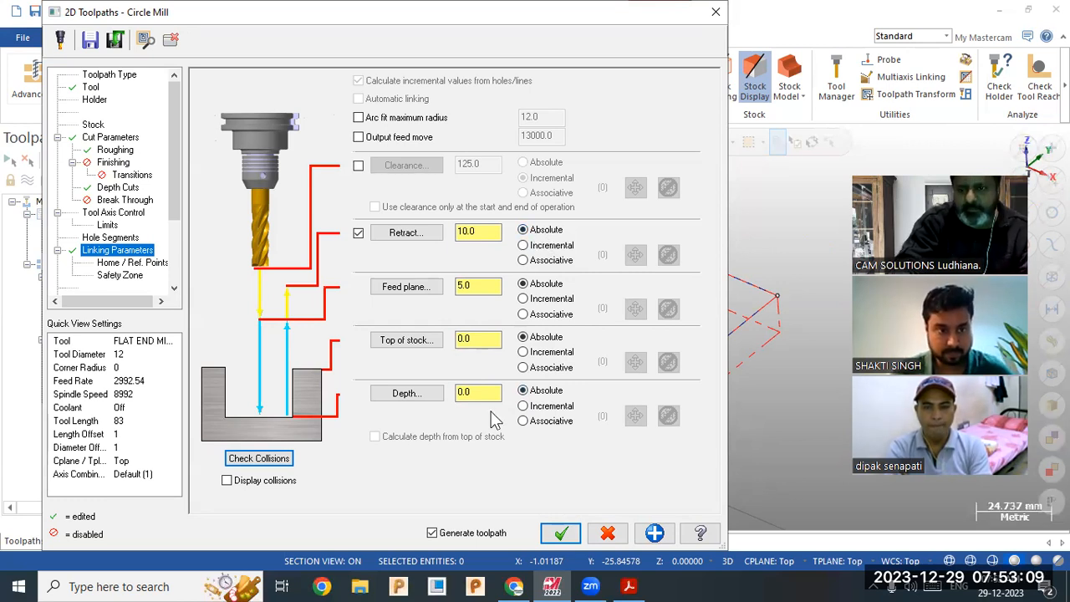
# Set the Circle Mill depth to -20 and generate the toolpath
pyautogui.click(433, 402)
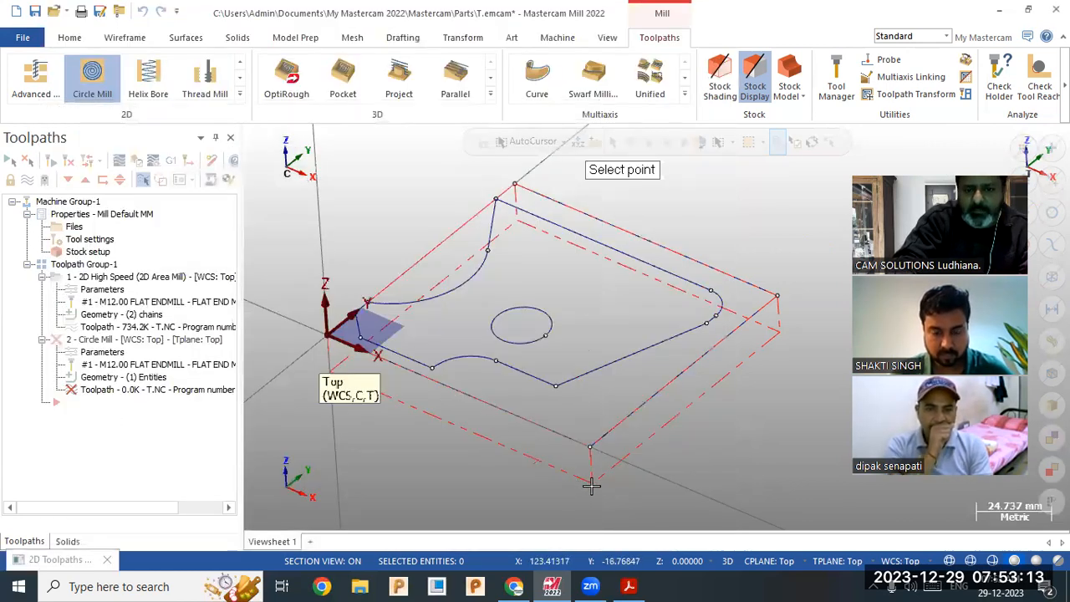
pyautogui.click(594, 486)
pyautogui.moveTo(473, 393); pyautogui.dragTo(354, 402)
pyautogui.write('-20')
pyautogui.press('Return')
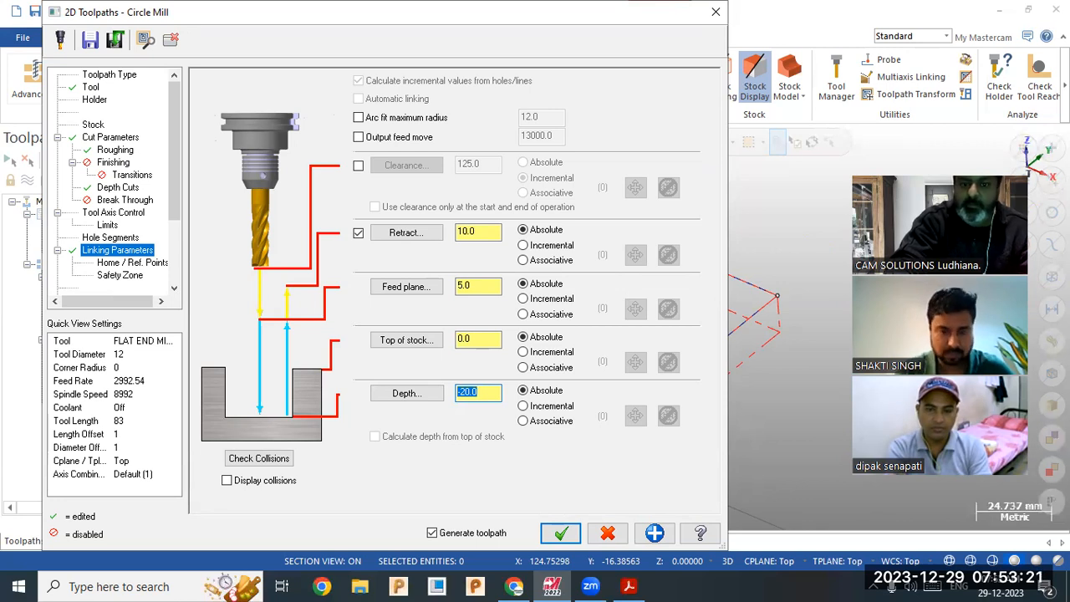
pyautogui.click(487, 340)
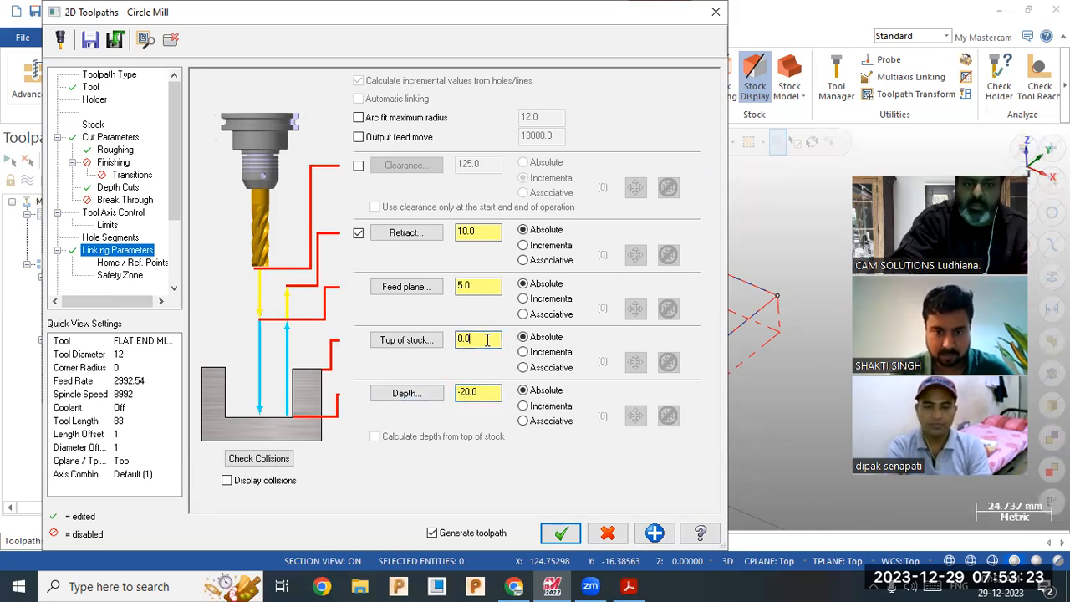
pyautogui.doubleClick(480, 392)
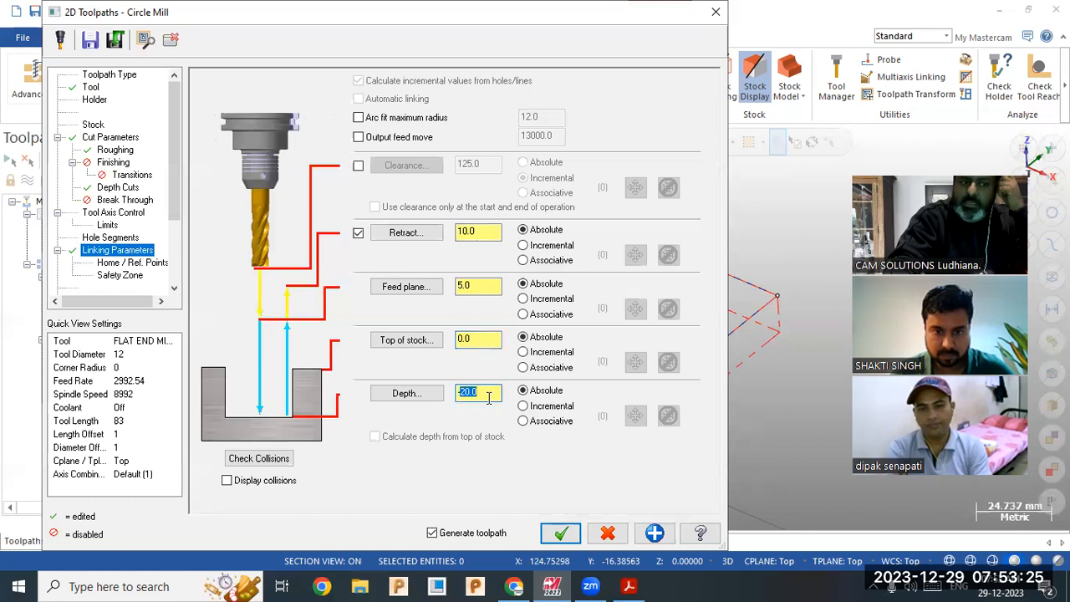
pyautogui.click(560, 532)
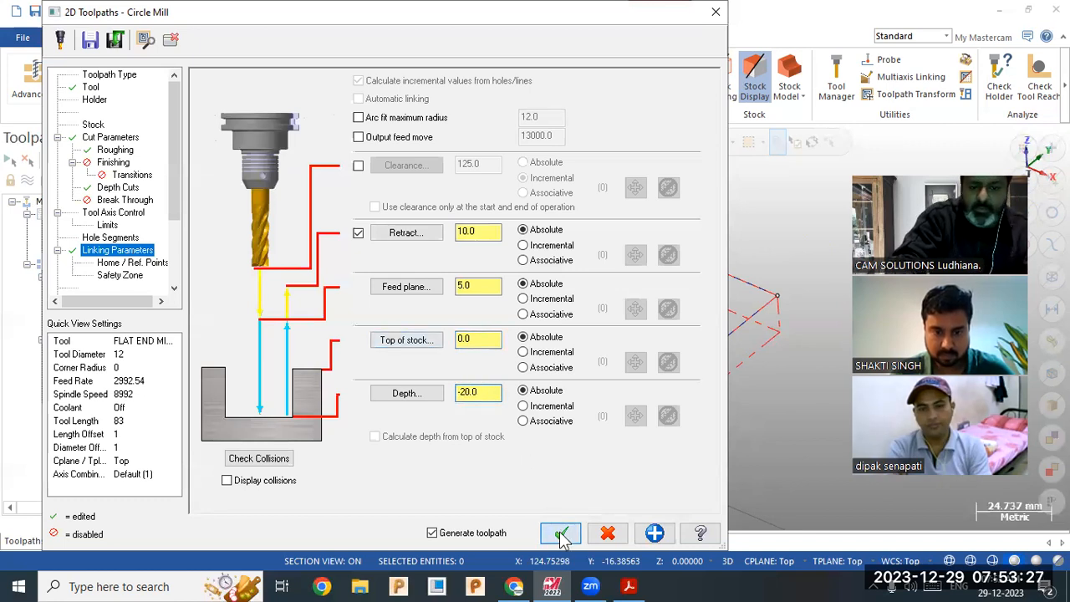
# Change the Circle Mill operation's depth to -16 and accept the toolpath parameters
pyautogui.moveTo(528, 498); pyautogui.dragTo(522, 274, button='middle')
pyautogui.moveTo(522, 278); pyautogui.dragTo(524, 297, button='middle')
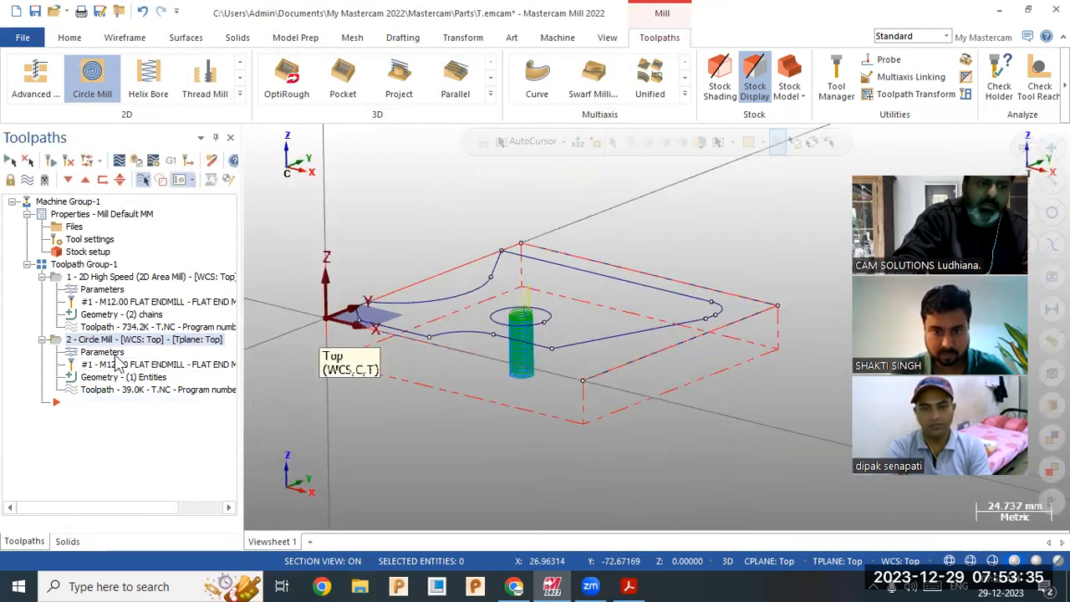
pyautogui.click(117, 351)
pyautogui.doubleClick(470, 392)
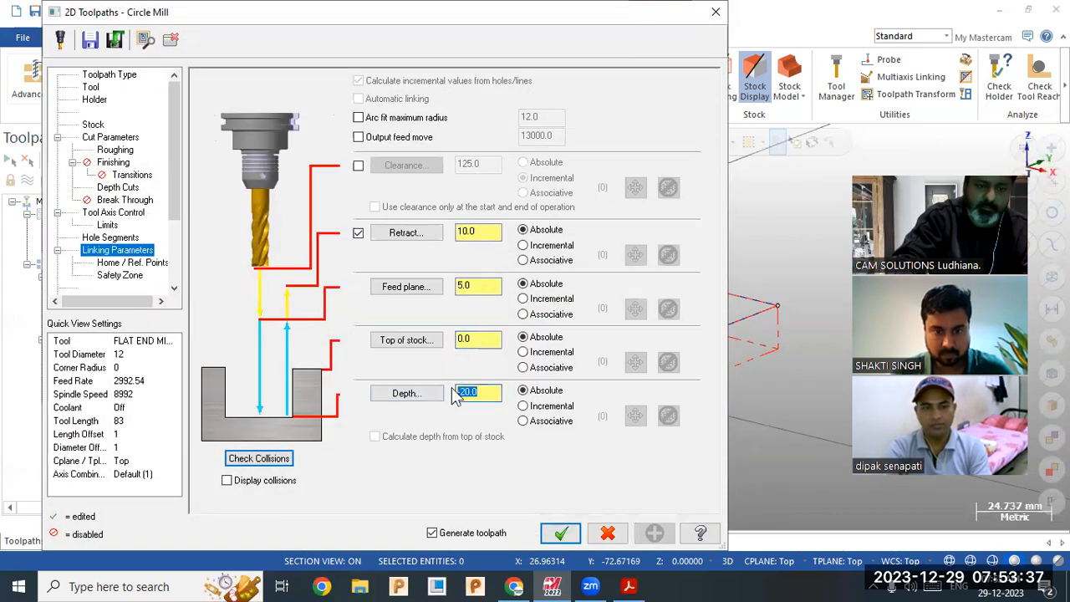
pyautogui.press('BackSpace')
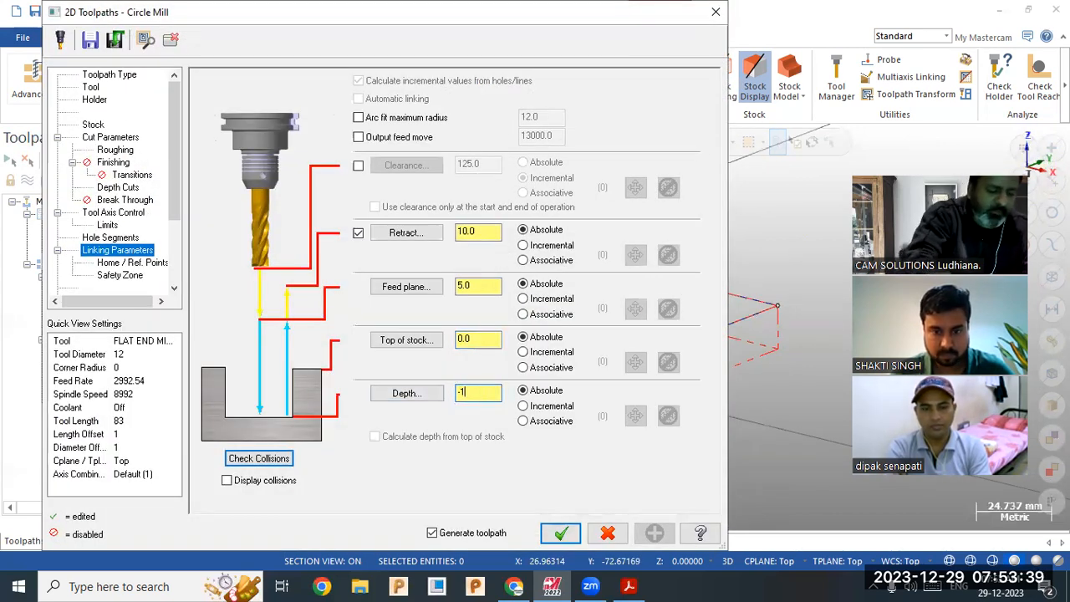
pyautogui.click(560, 532)
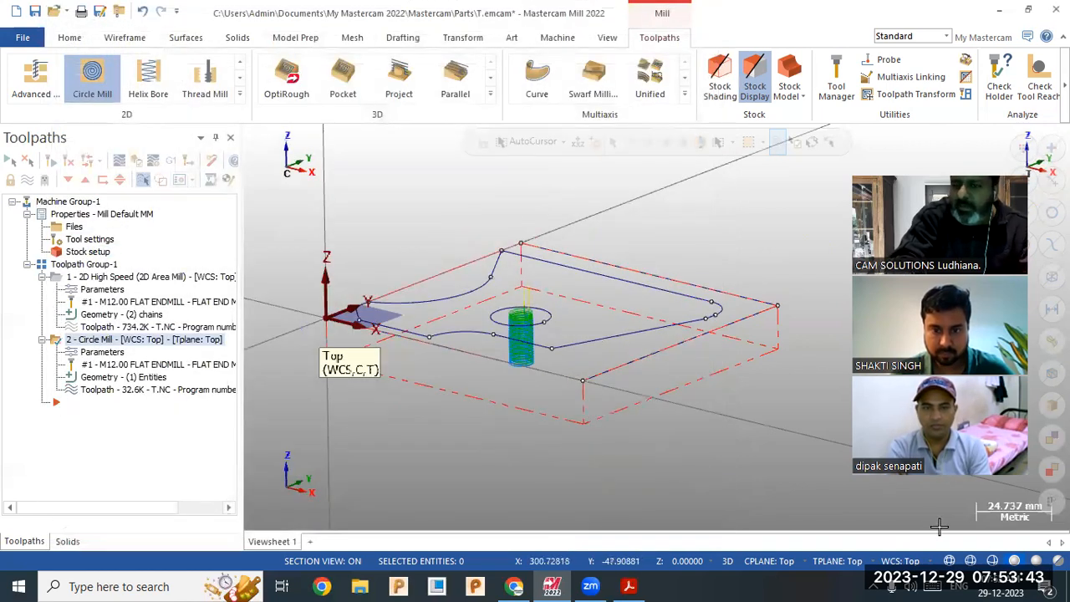
# Verify all operations of Toolpath Group-1 with Color Loop on, check the total machining time, and return to the Mastercam part
pyautogui.moveTo(644, 304); pyautogui.dragTo(646, 311, button='middle')
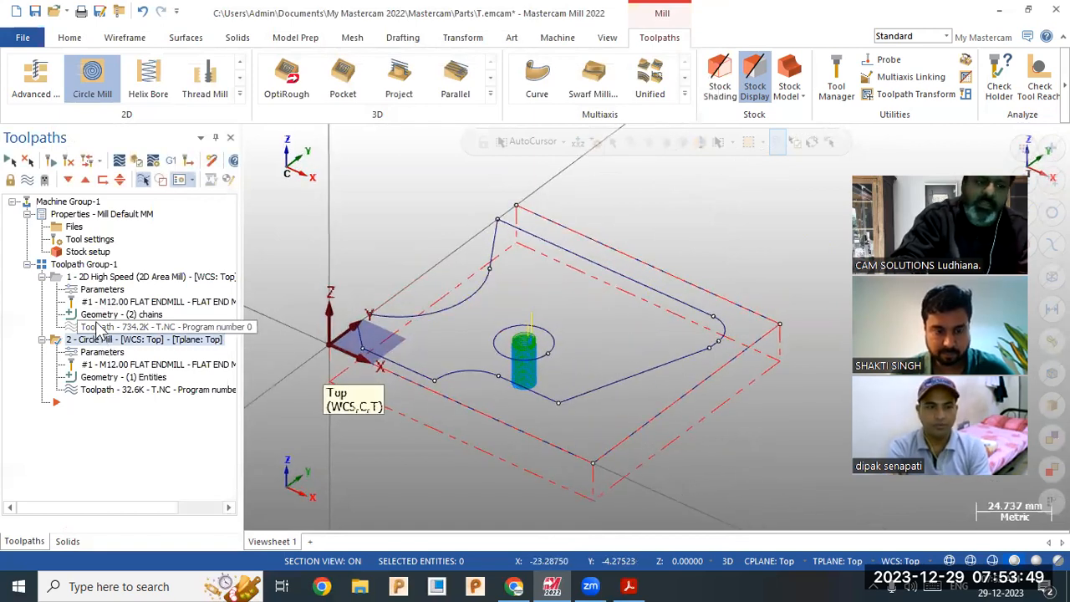
pyautogui.click(79, 264)
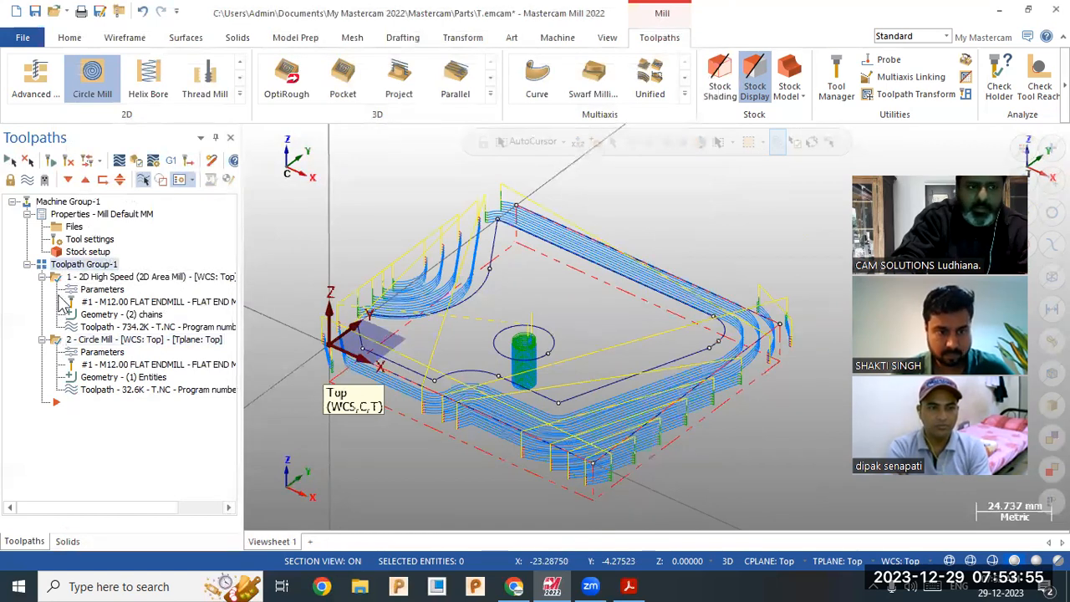
pyautogui.click(137, 163)
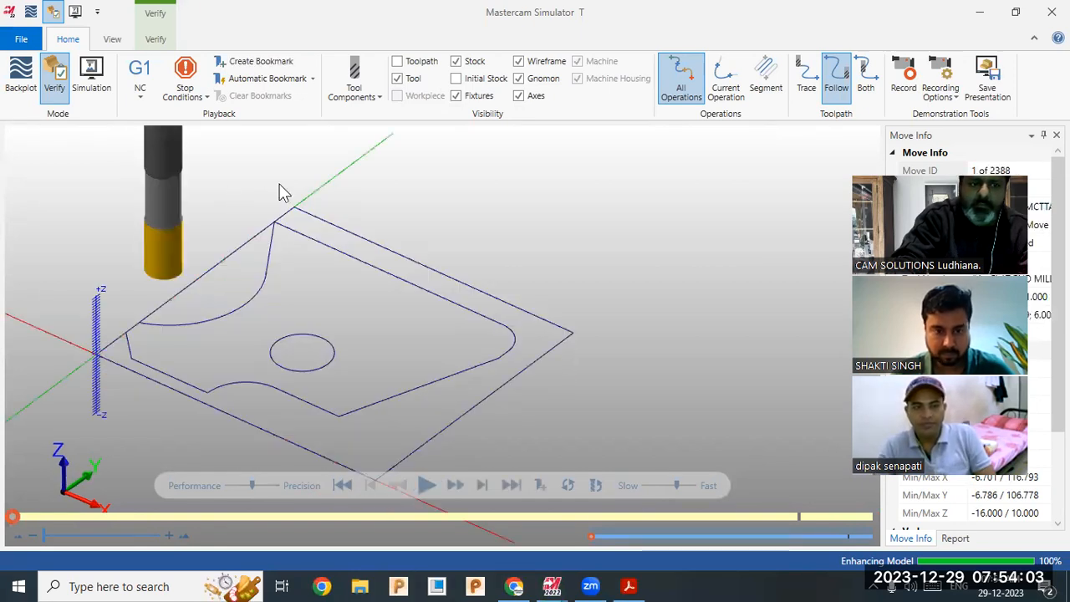
pyautogui.click(155, 39)
pyautogui.click(21, 83)
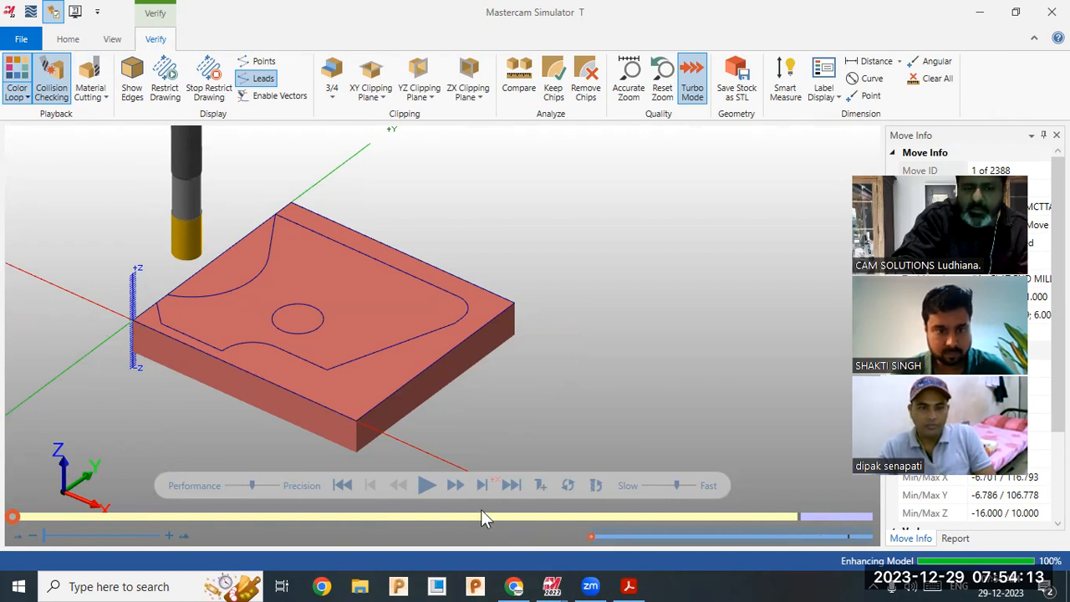
pyautogui.click(418, 485)
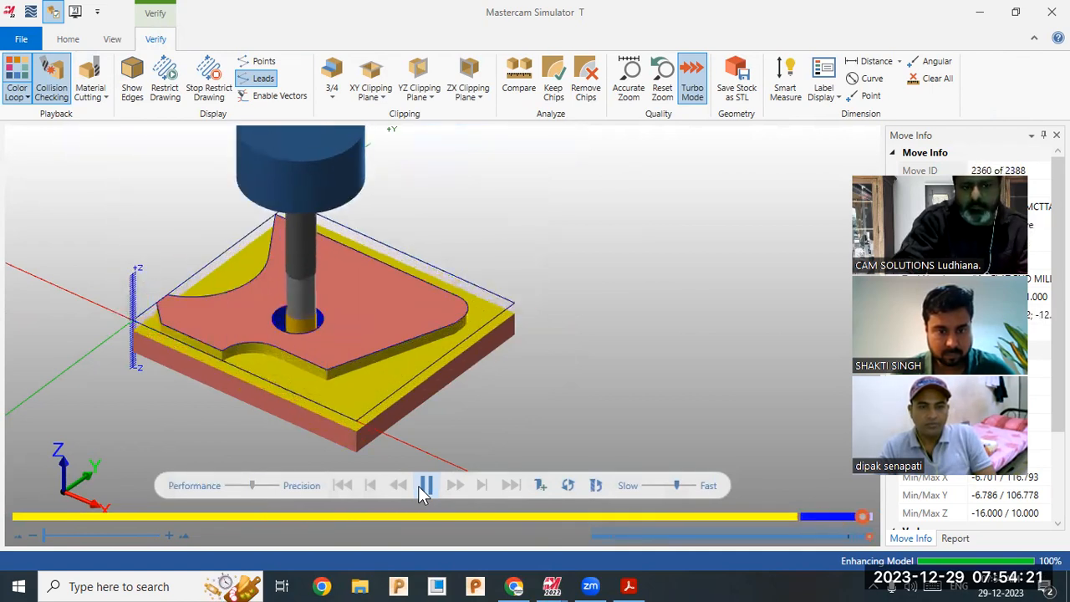
pyautogui.moveTo(395, 321)
pyautogui.mouseDown(button='middle')
pyautogui.moveTo(397, 359)
pyautogui.moveTo(394, 315)
pyautogui.moveTo(394, 325)
pyautogui.mouseUp(button='middle')
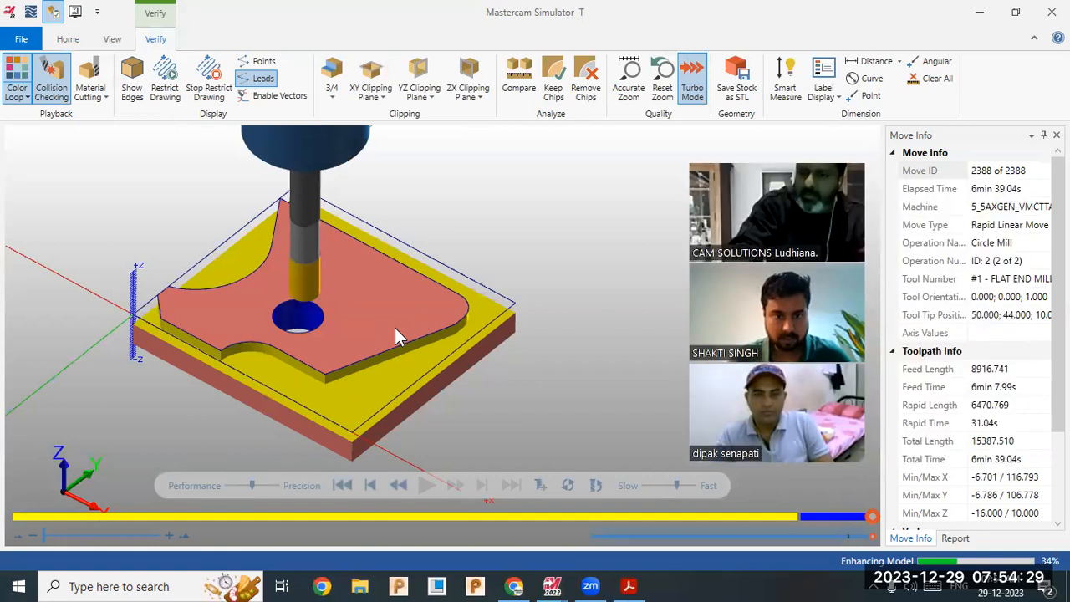
pyautogui.click(924, 459)
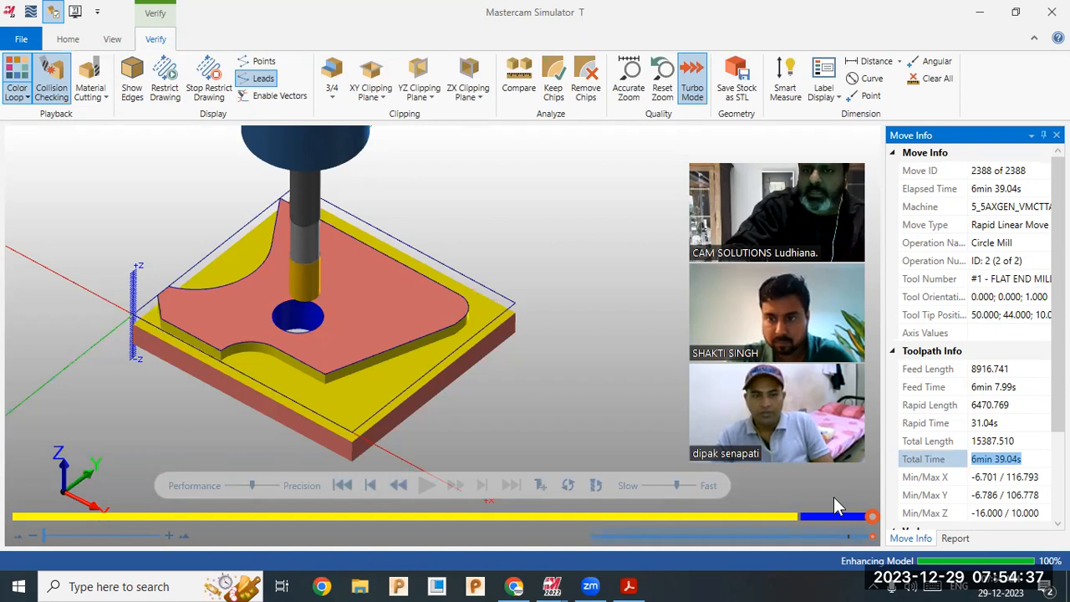
pyautogui.hotkey('alt', 'Tab')
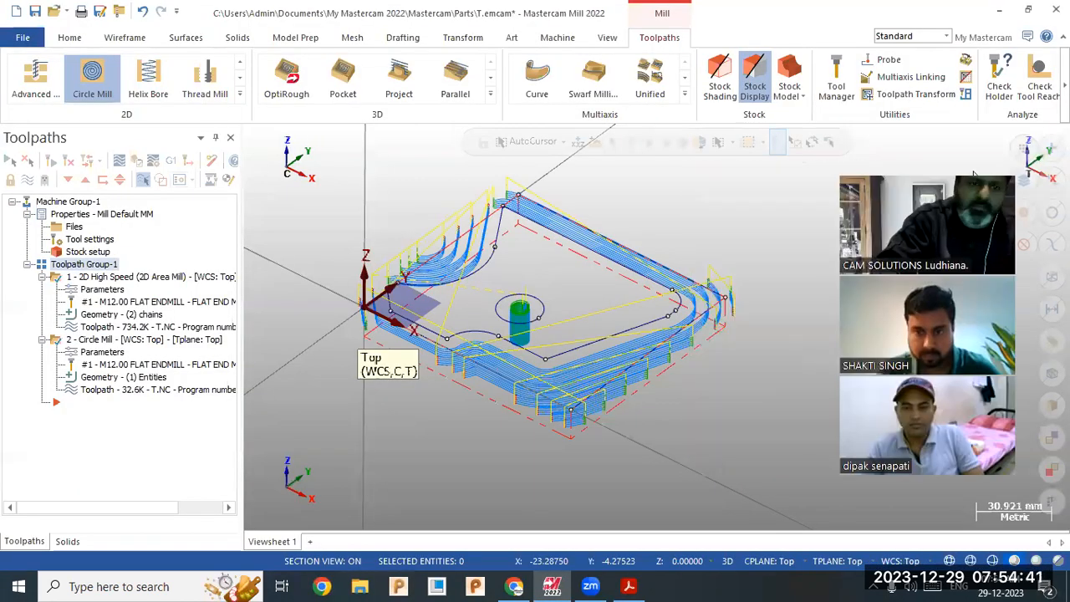
# Post-process both toolpaths into an NC file named DRG2 in the Mill NC folder
pyautogui.scroll(1, 606, 261)
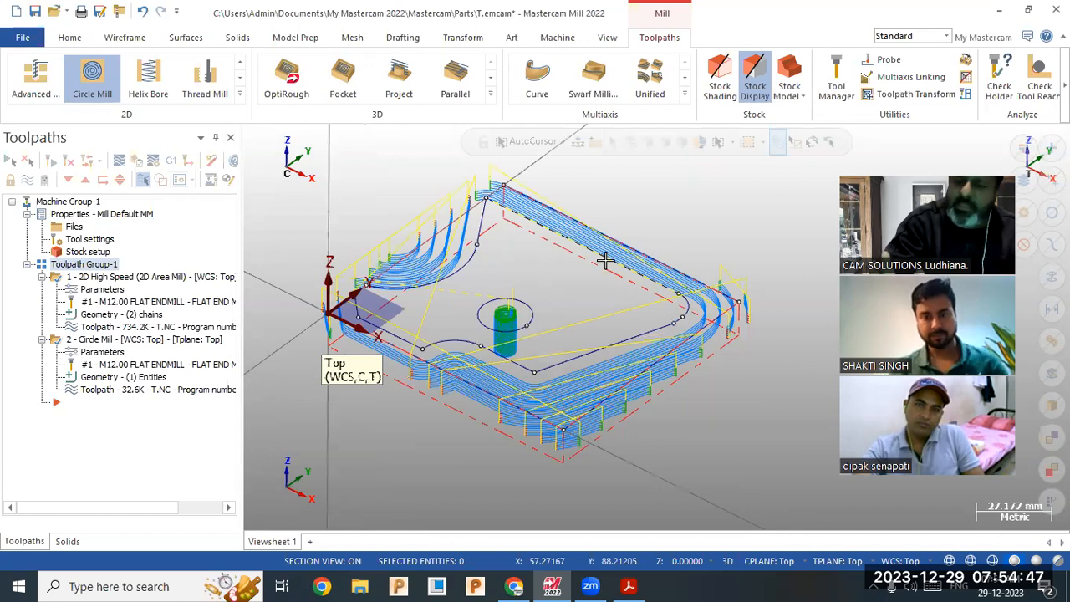
pyautogui.click(171, 162)
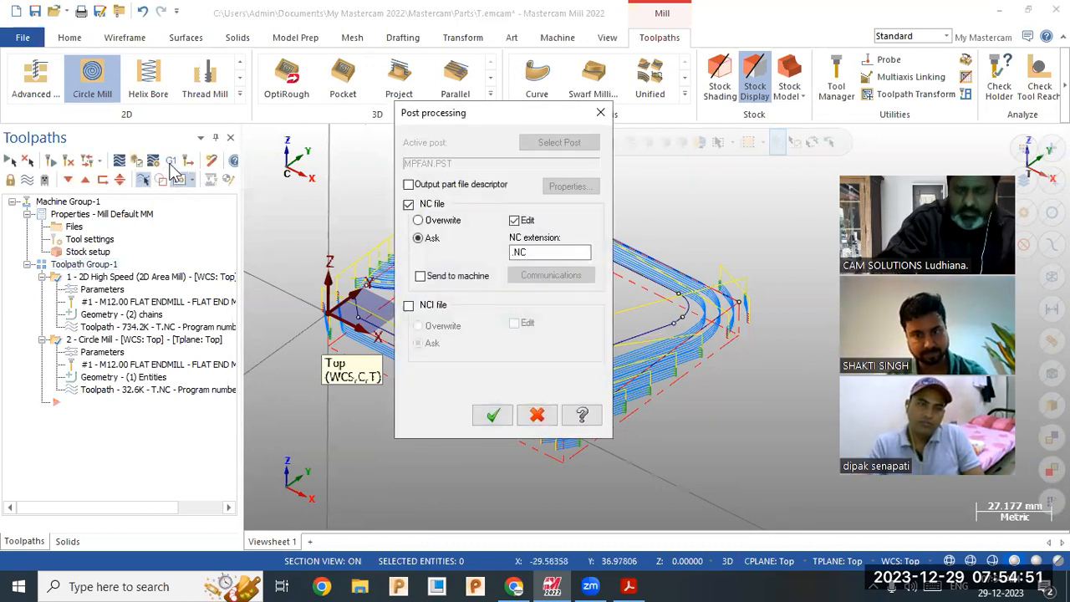
pyautogui.click(495, 414)
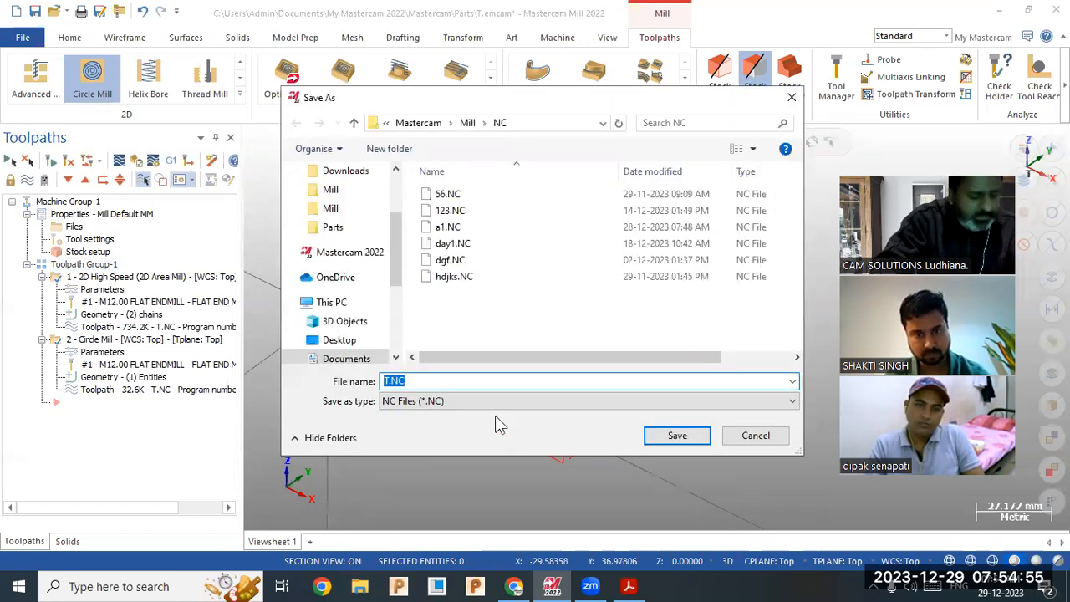
pyautogui.write('123')
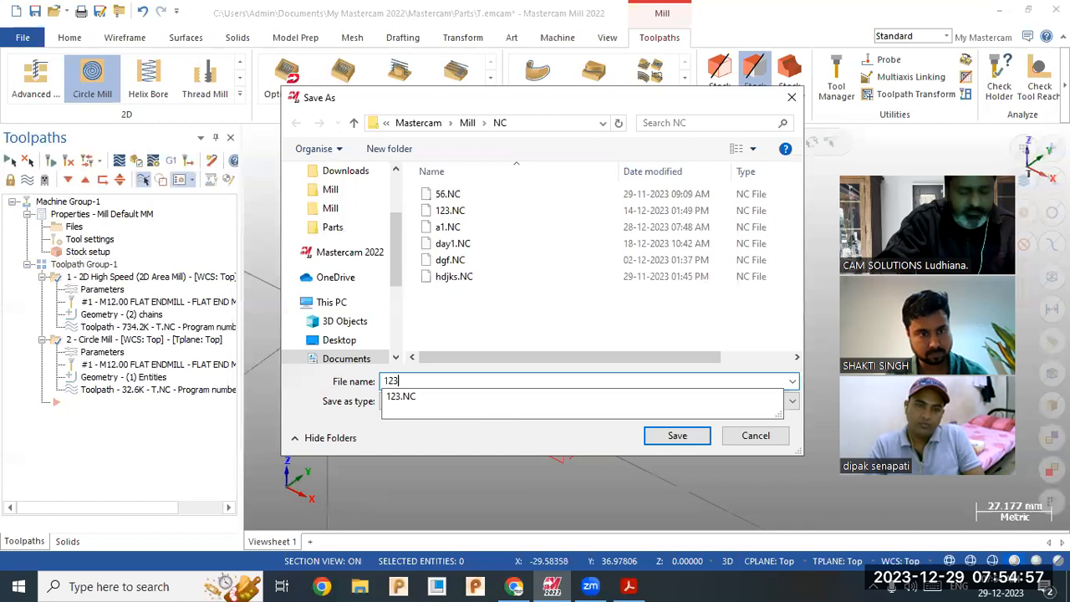
pyautogui.press('BackSpace')
pyautogui.press('BackSpace')
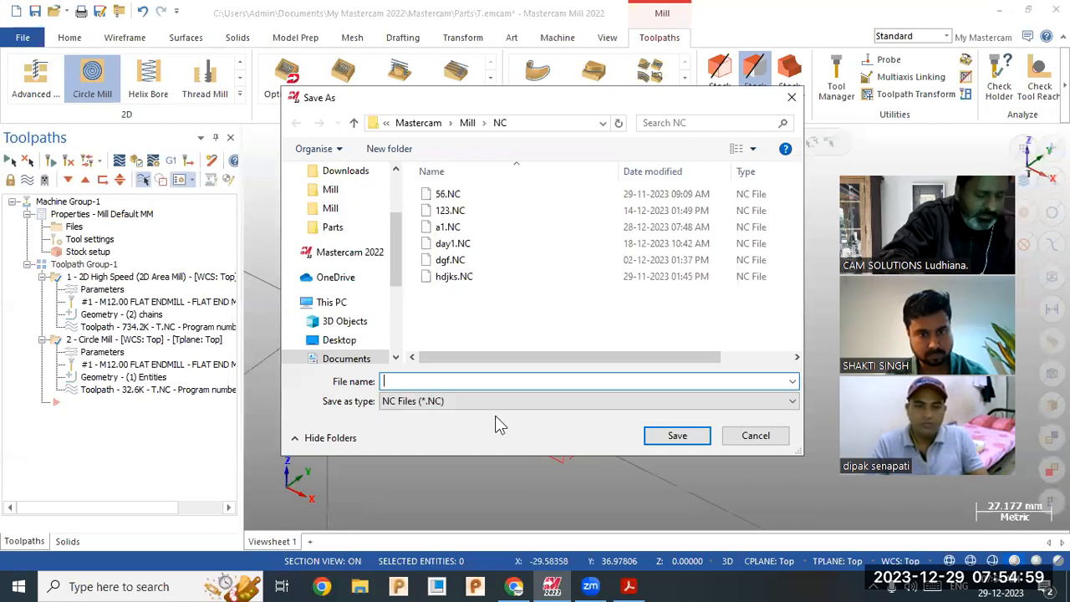
pyautogui.write('DRG2')
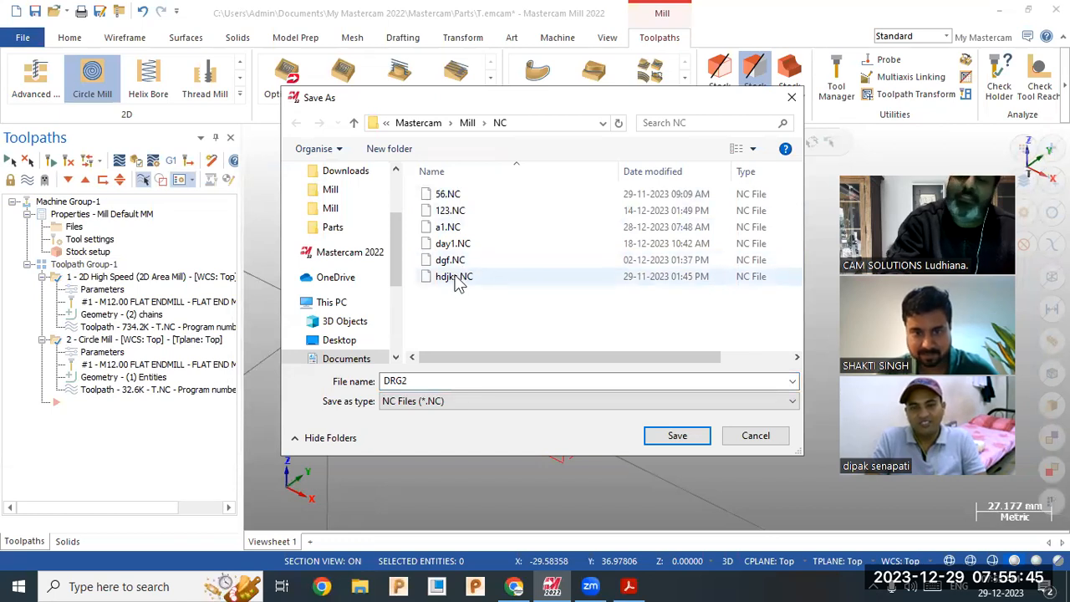
pyautogui.click(675, 436)
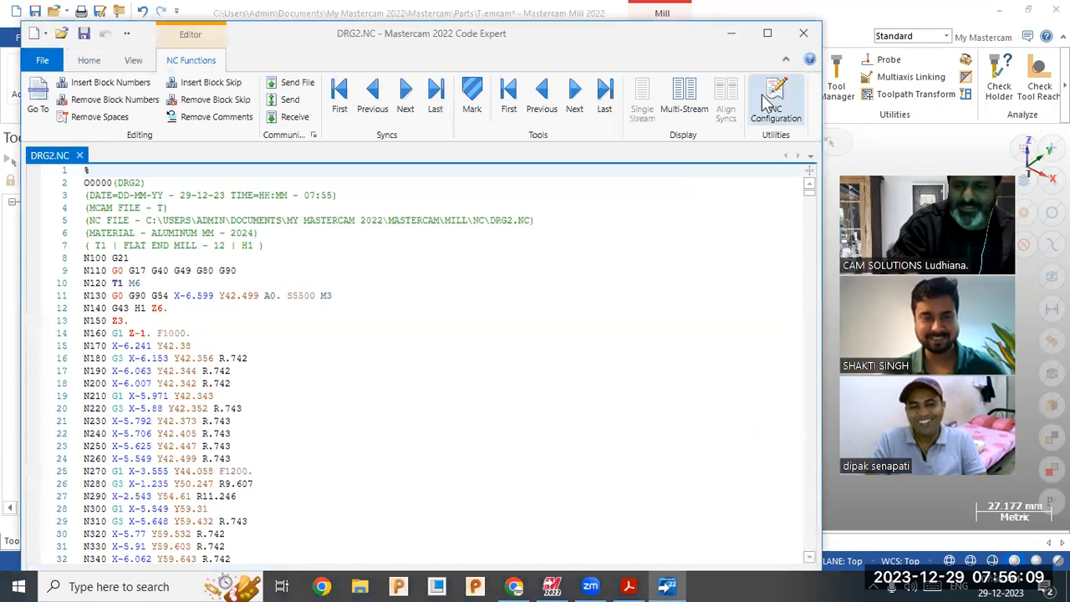
# Review the posted DRG2.NC code in an enlarged Code Expert window, then close the editor
pyautogui.click(767, 34)
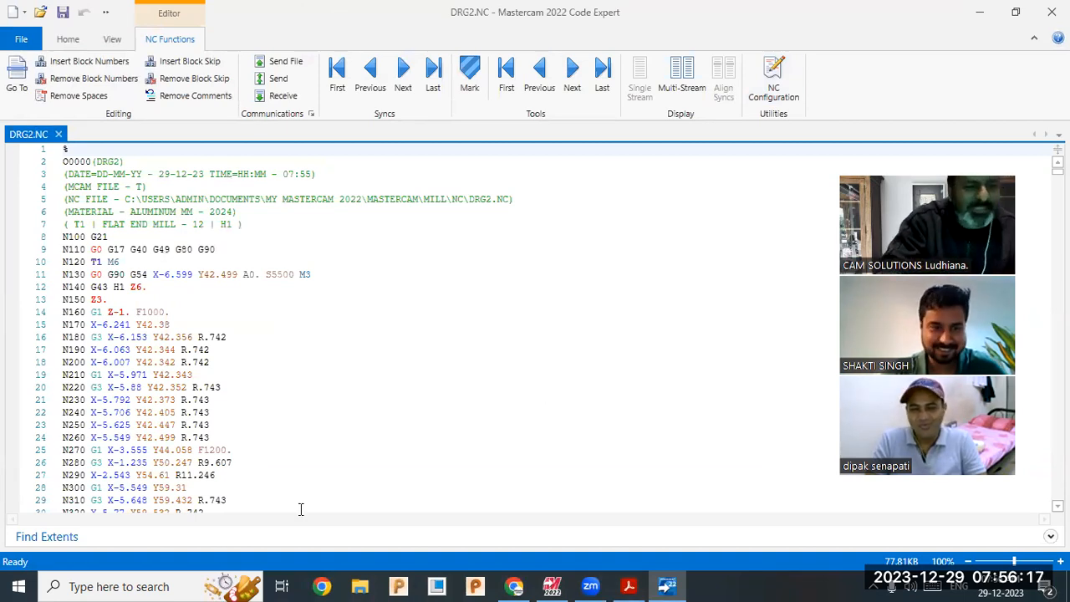
pyautogui.scroll(-19, 119, 300)
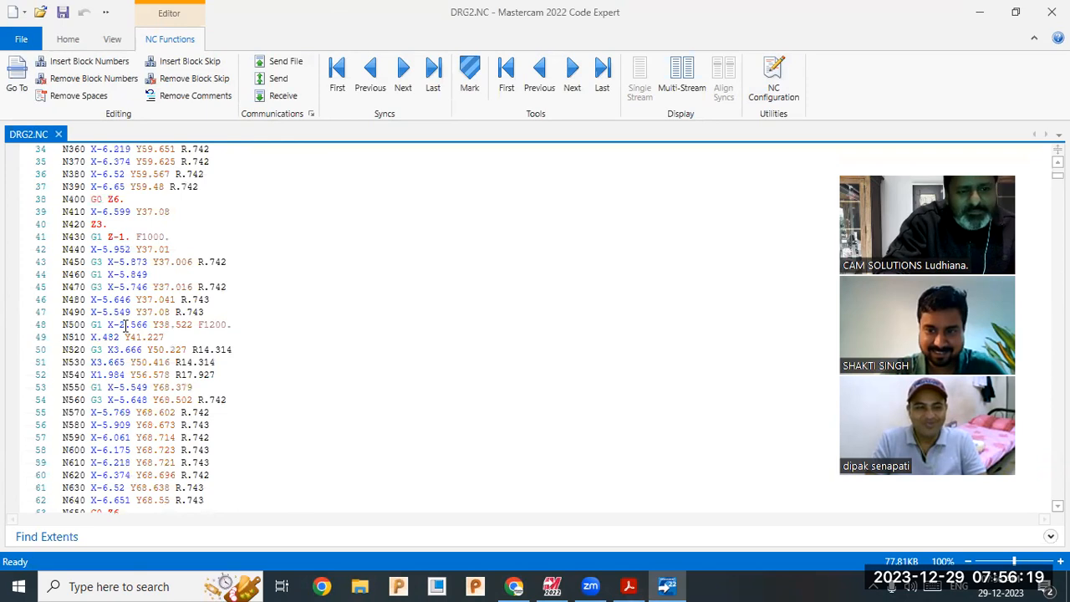
pyautogui.scroll(-19, 97, 386)
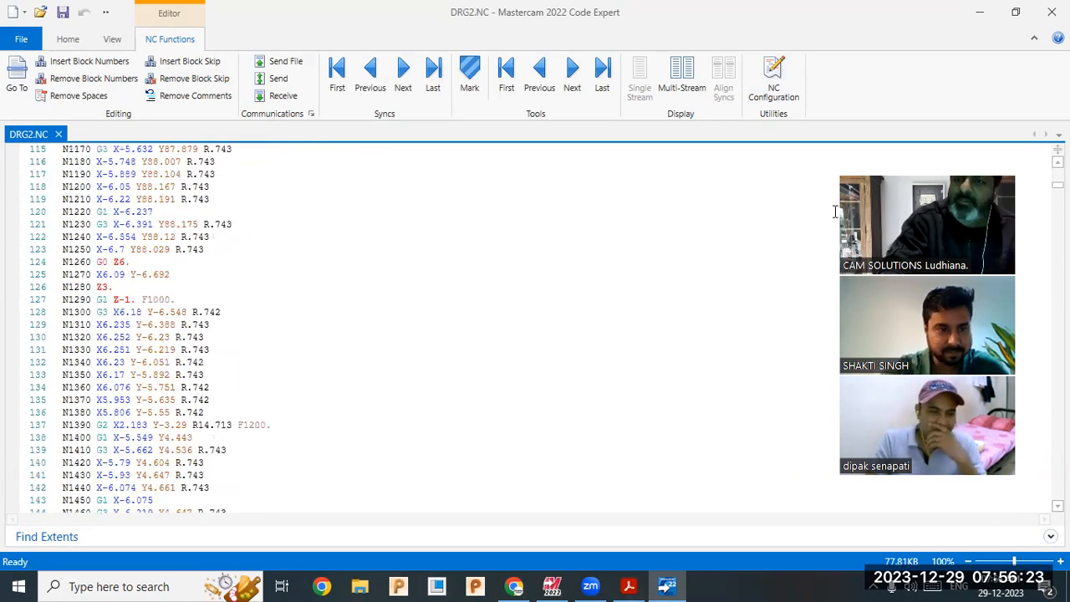
pyautogui.click(1051, 11)
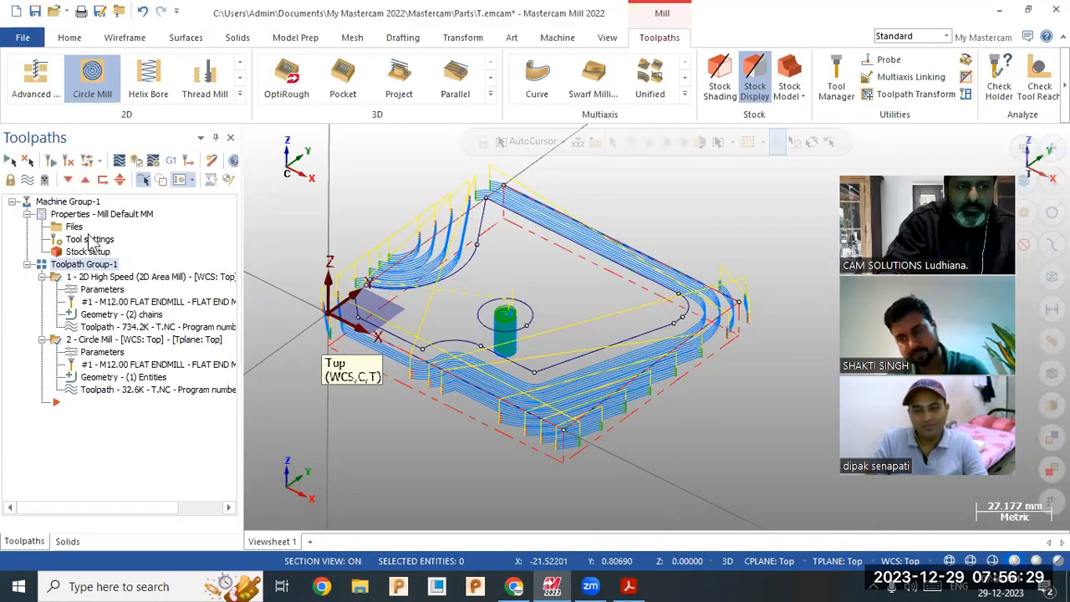
# Replace the machine group's machine definition with Siemens 808D 3x VMC Mill MM.mcam-mmd and accept the machine group properties
pyautogui.click(73, 229)
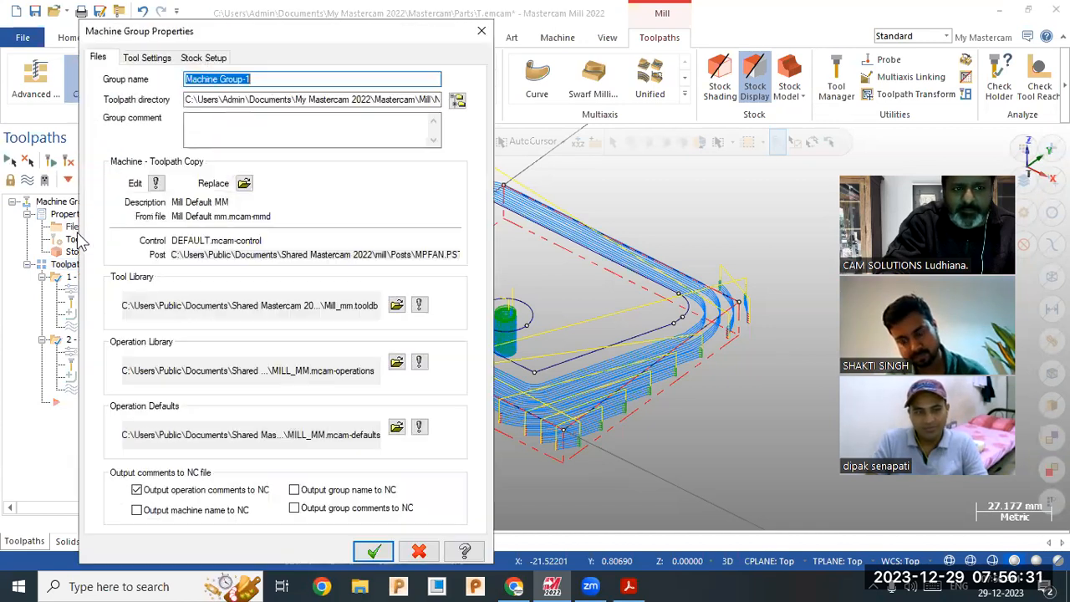
pyautogui.click(244, 183)
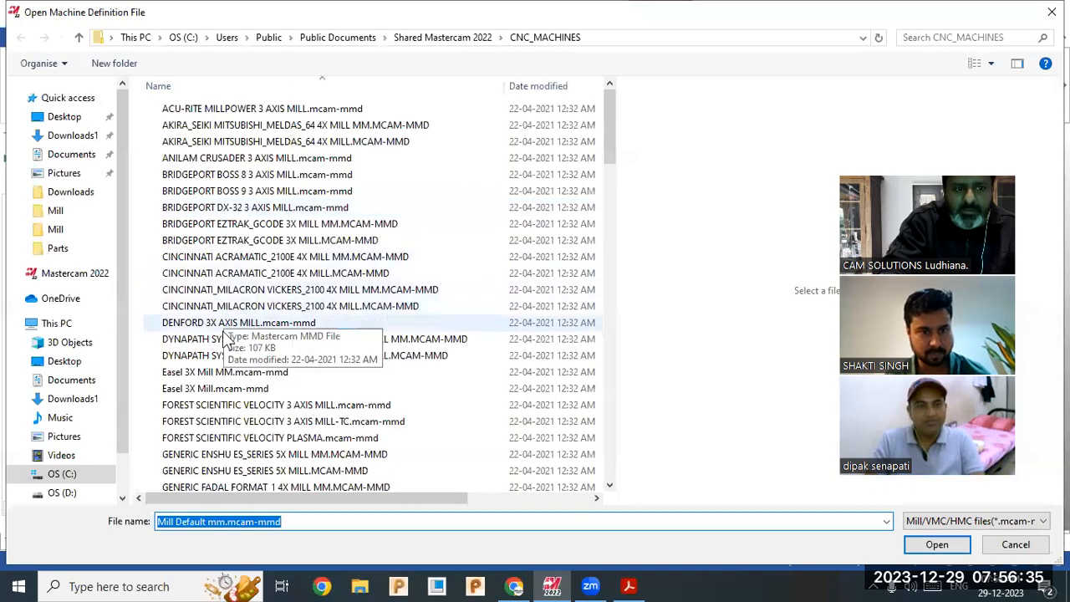
pyautogui.click(224, 387)
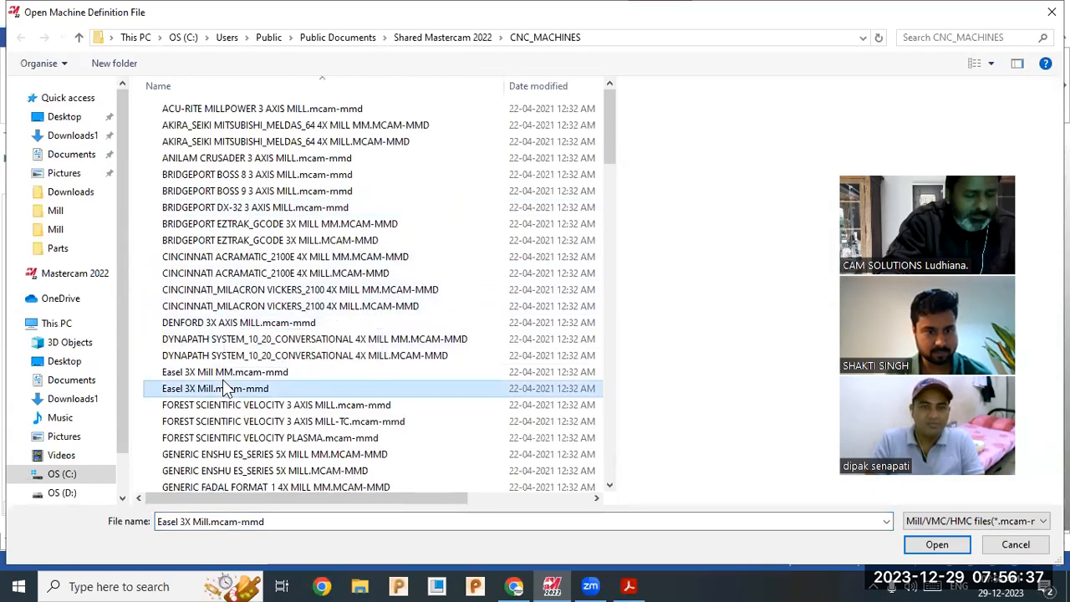
pyautogui.press('s')
pyautogui.press('s')
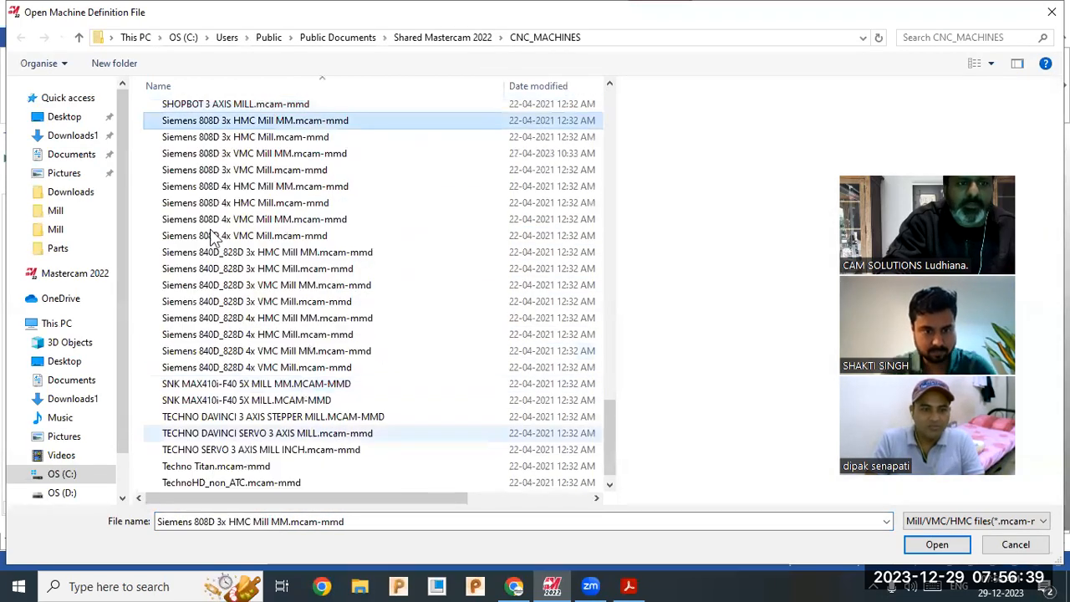
pyautogui.scroll(2, 213, 237)
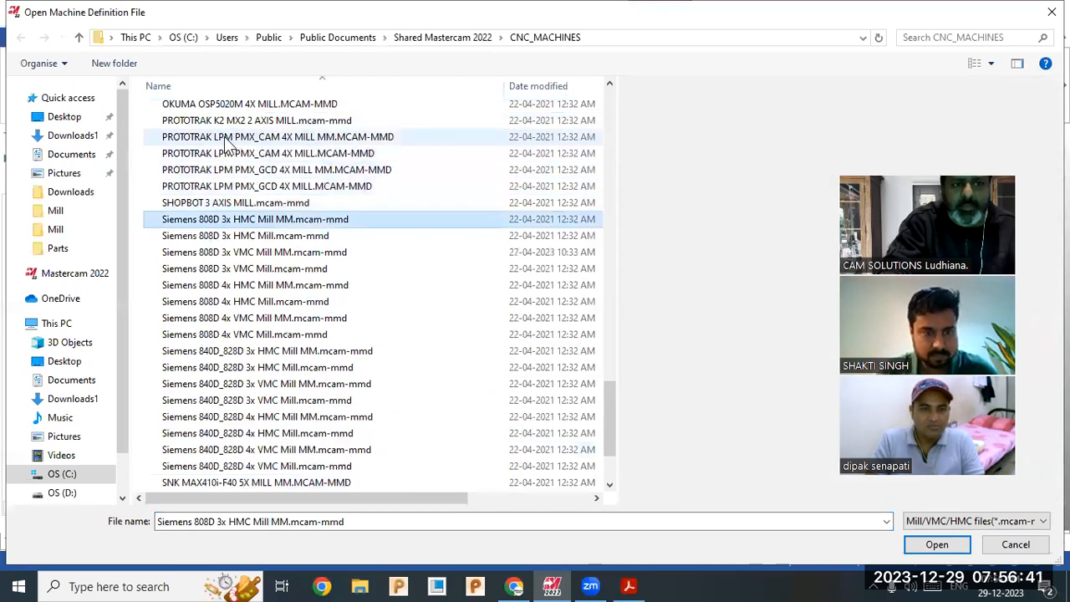
pyautogui.click(242, 253)
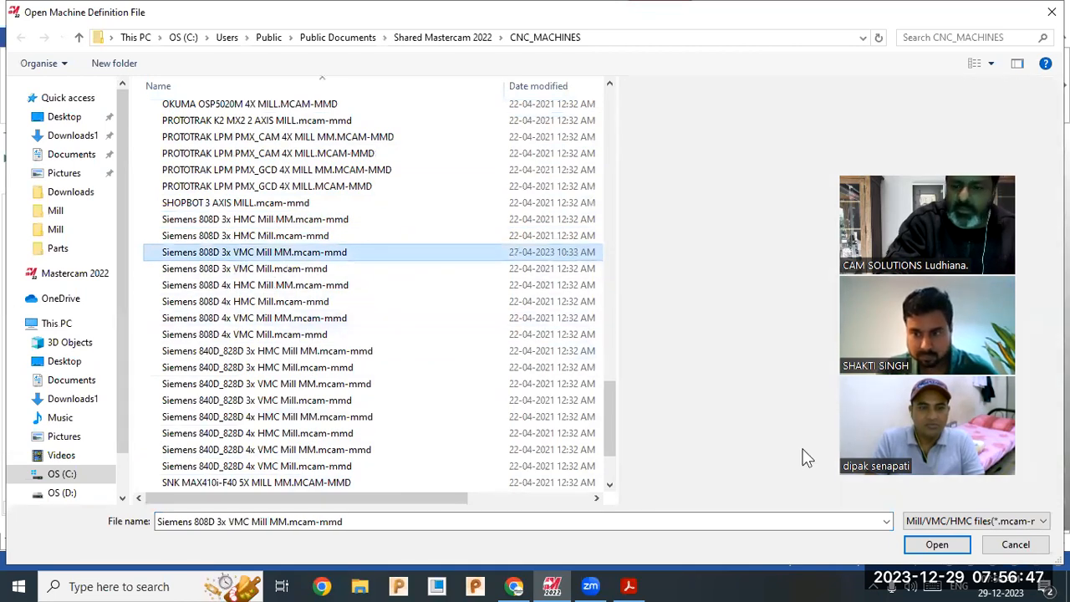
pyautogui.click(940, 546)
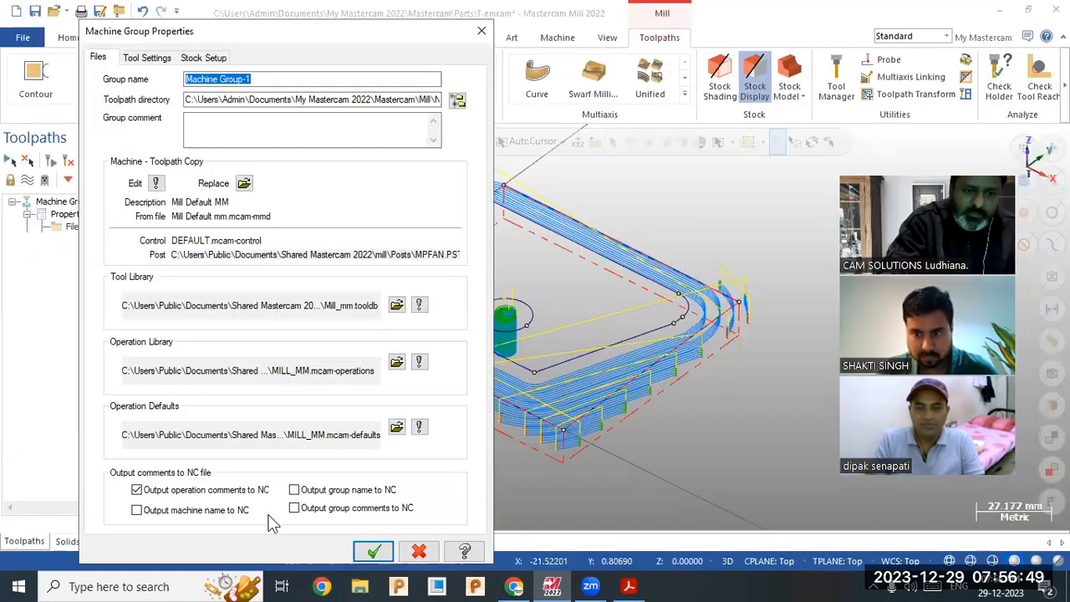
pyautogui.click(372, 553)
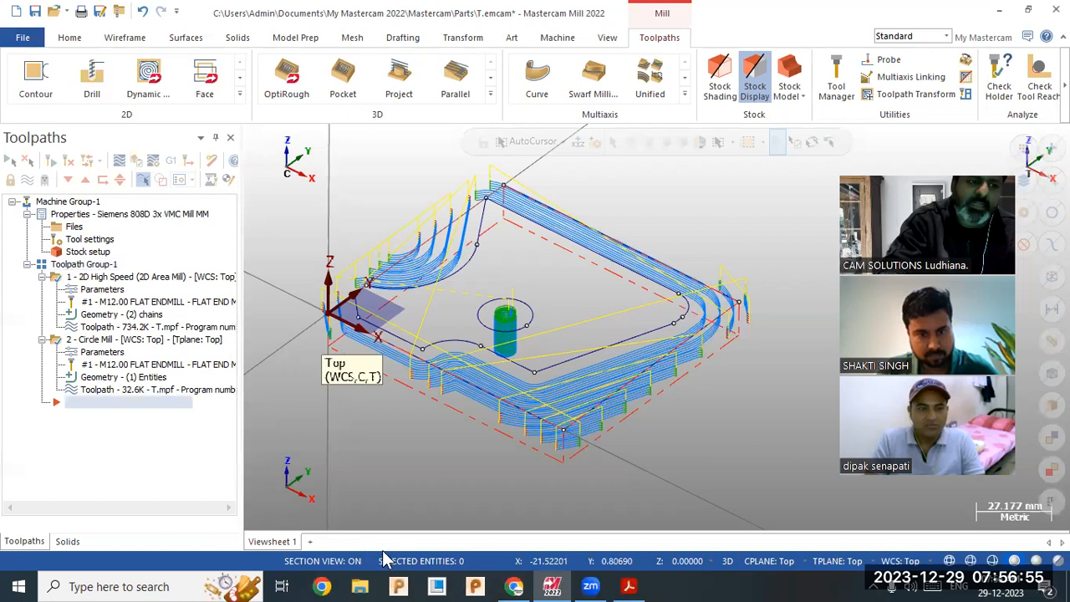
# Post-process the toolpaths with the Siemens post into an MPF file named SFDG in the Mill NC folder
pyautogui.click(171, 161)
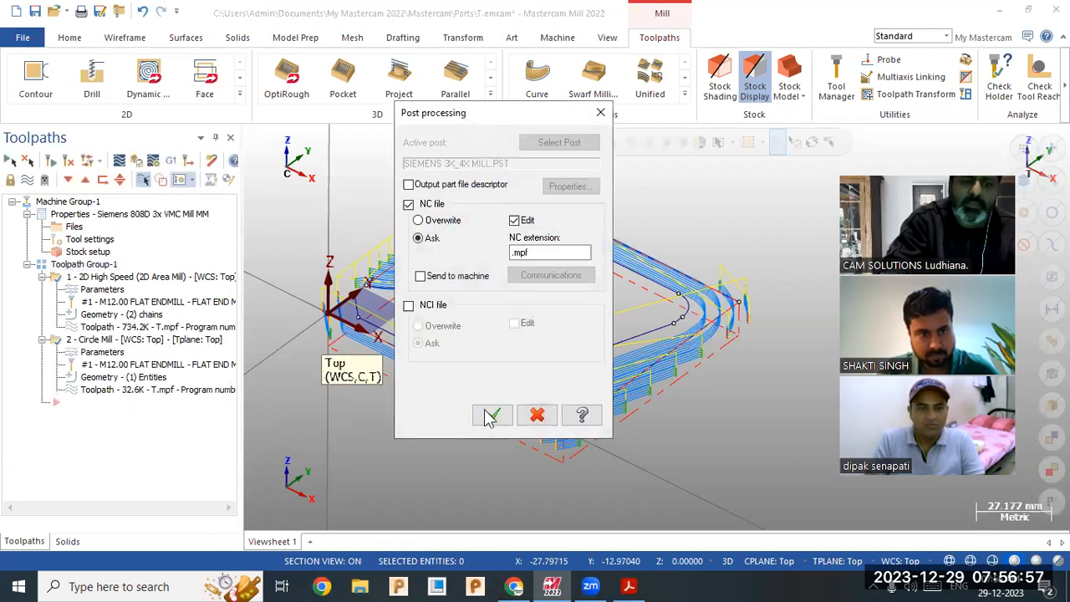
pyautogui.click(493, 412)
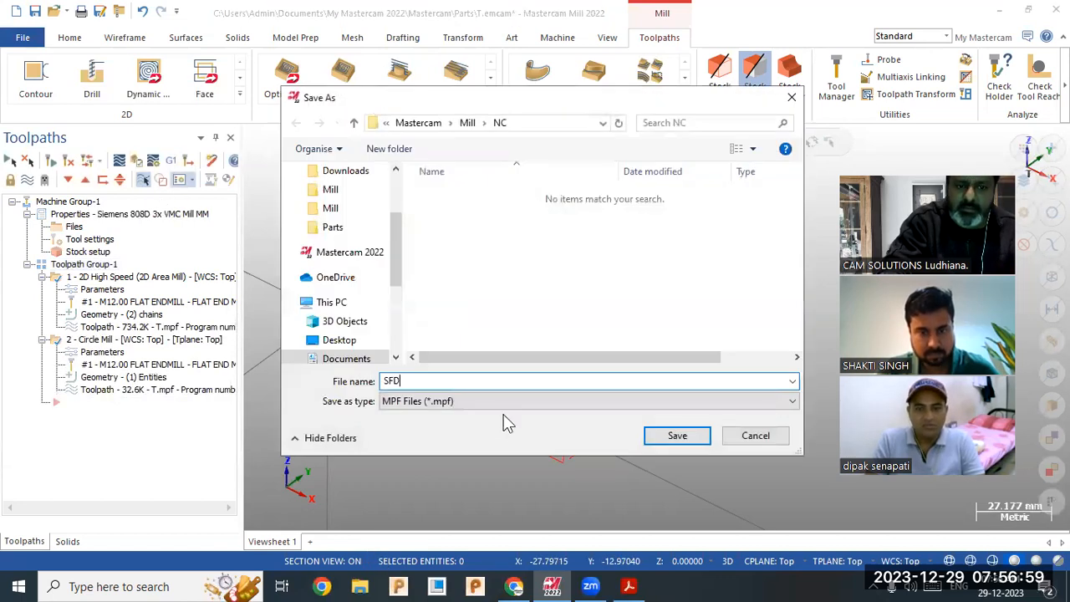
pyautogui.click(671, 436)
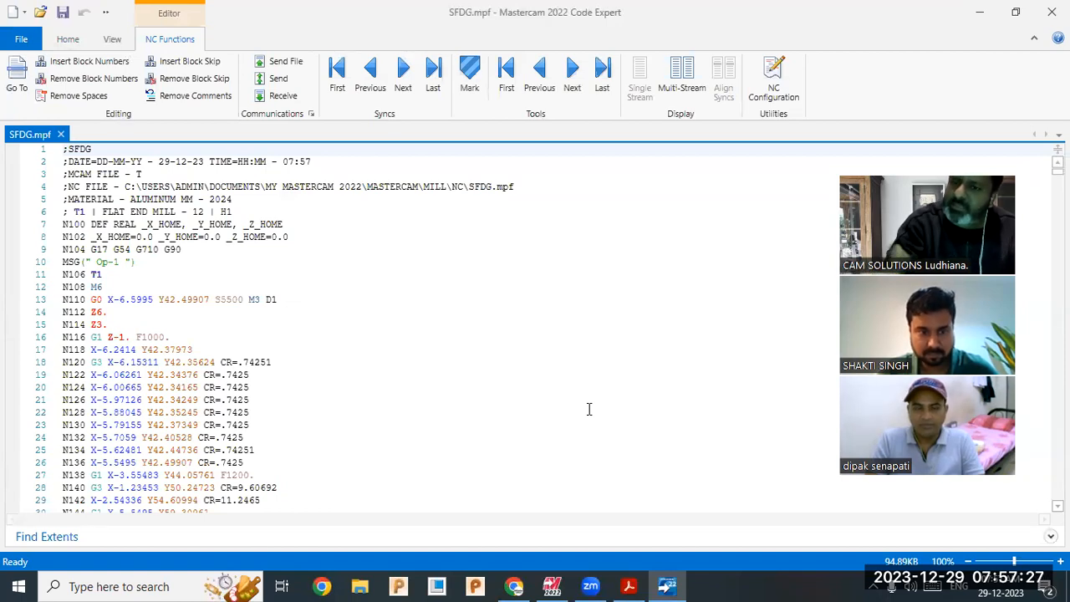
# Review the Siemens code in SFDG.mpf, including its header and arc moves, and close the editor
pyautogui.scroll(-3, 423, 416)
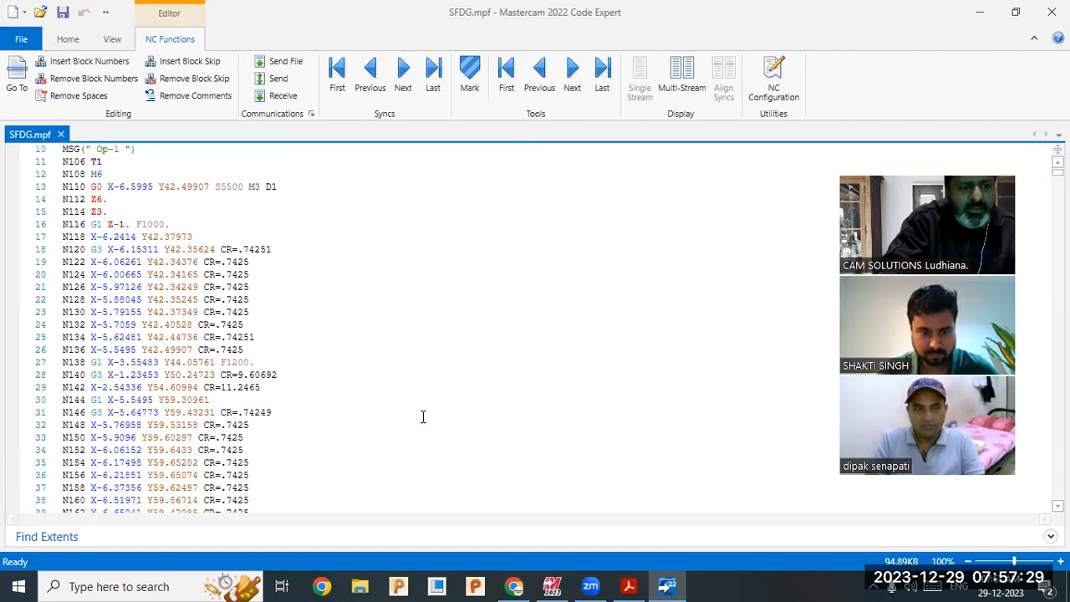
pyautogui.scroll(3, 423, 417)
pyautogui.scroll(-17, 188, 368)
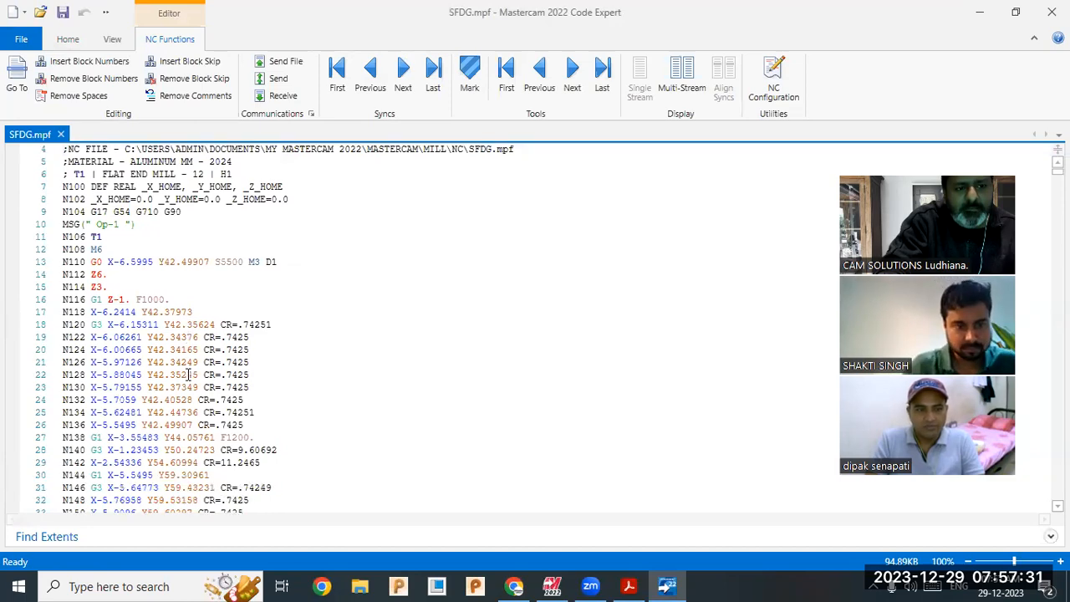
pyautogui.scroll(-20, 188, 374)
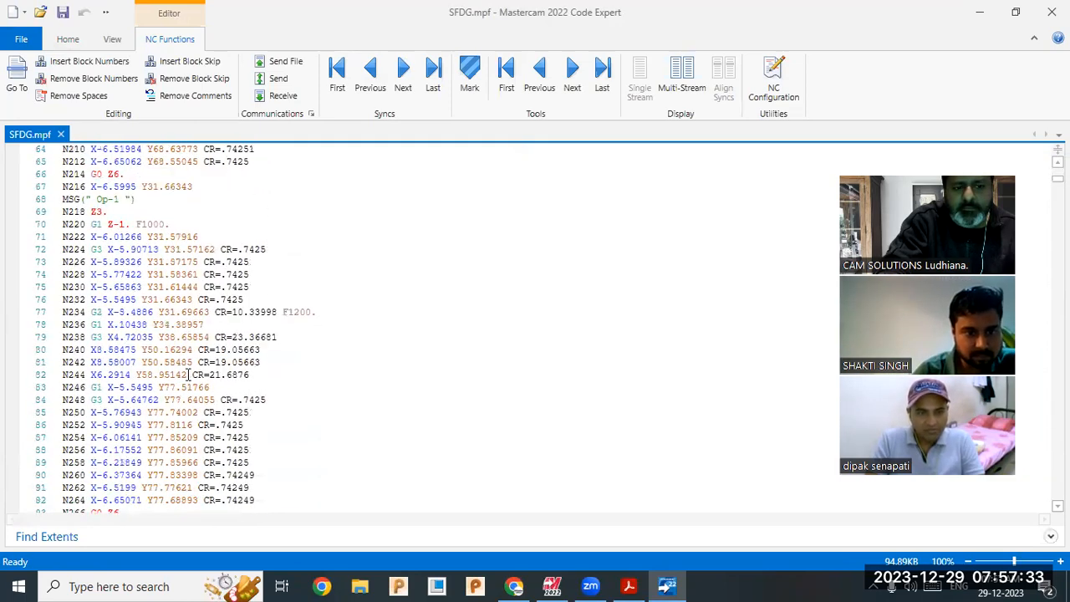
pyautogui.scroll(-20, 188, 375)
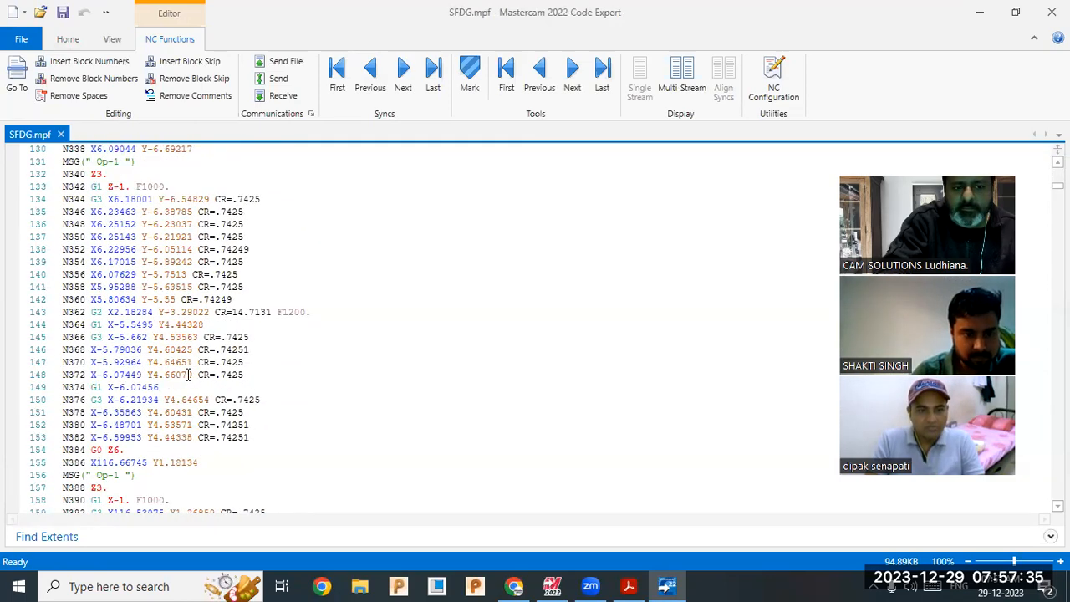
pyautogui.scroll(5, 188, 375)
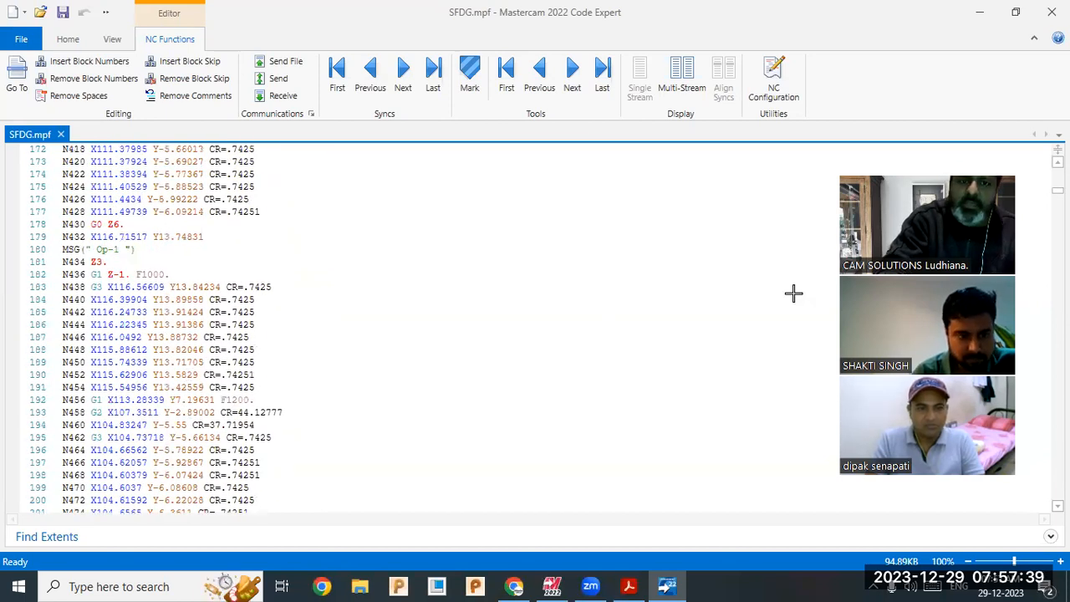
pyautogui.hotkey('alt', 'F4')
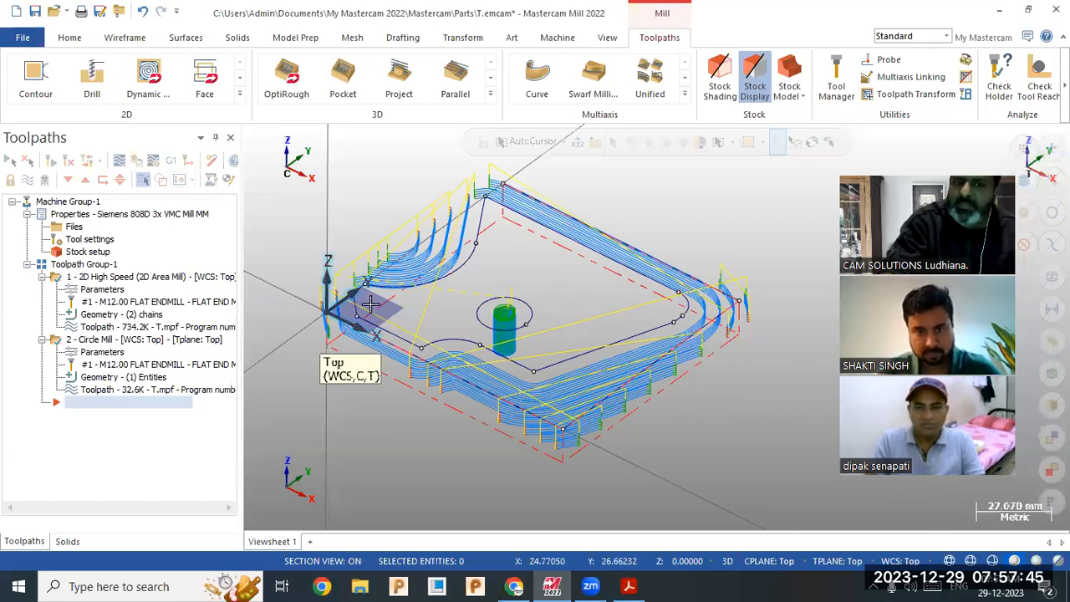
# Move the plate geometry to the origin from the circle's center and regenerate both toolpaths
pyautogui.moveTo(506, 297)
pyautogui.mouseDown(button='middle')
pyautogui.moveTo(504, 262)
pyautogui.moveTo(510, 307)
pyautogui.mouseUp(button='middle')
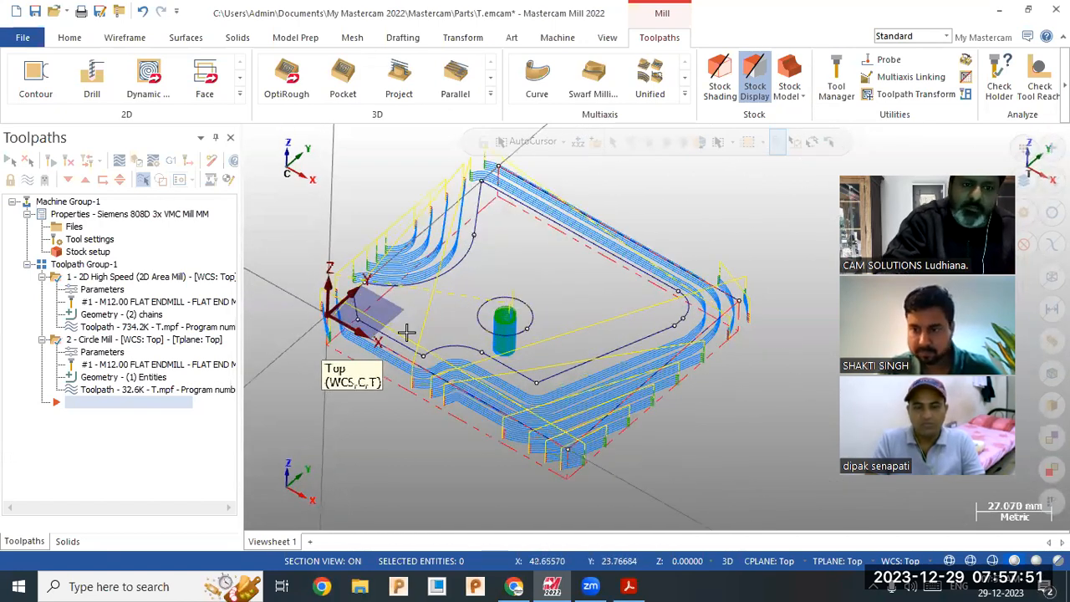
pyautogui.moveTo(373, 424); pyautogui.dragTo(376, 422, button='middle')
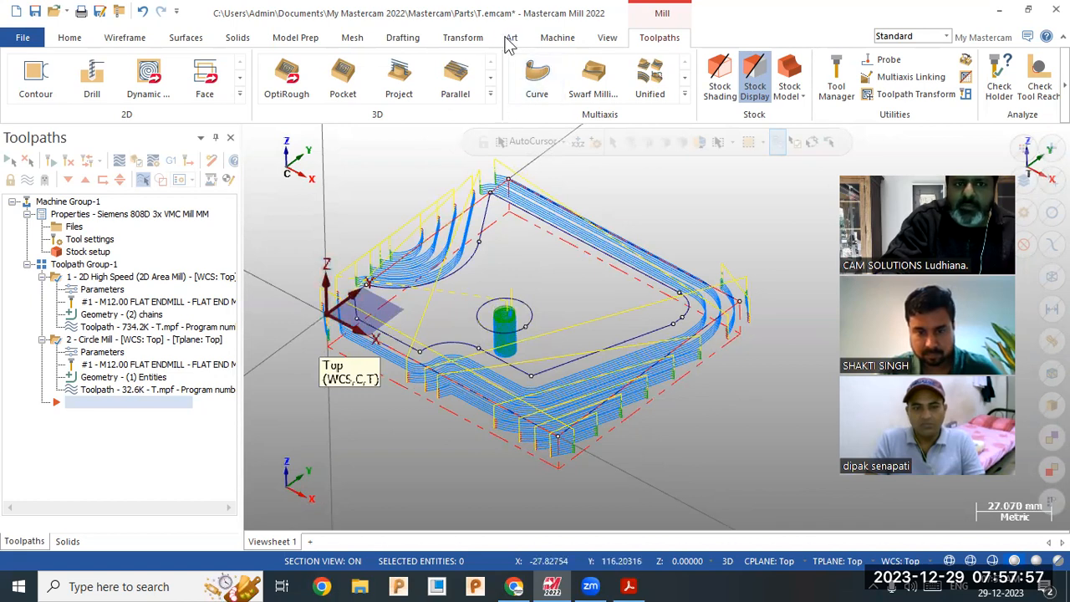
pyautogui.click(464, 37)
pyautogui.click(207, 80)
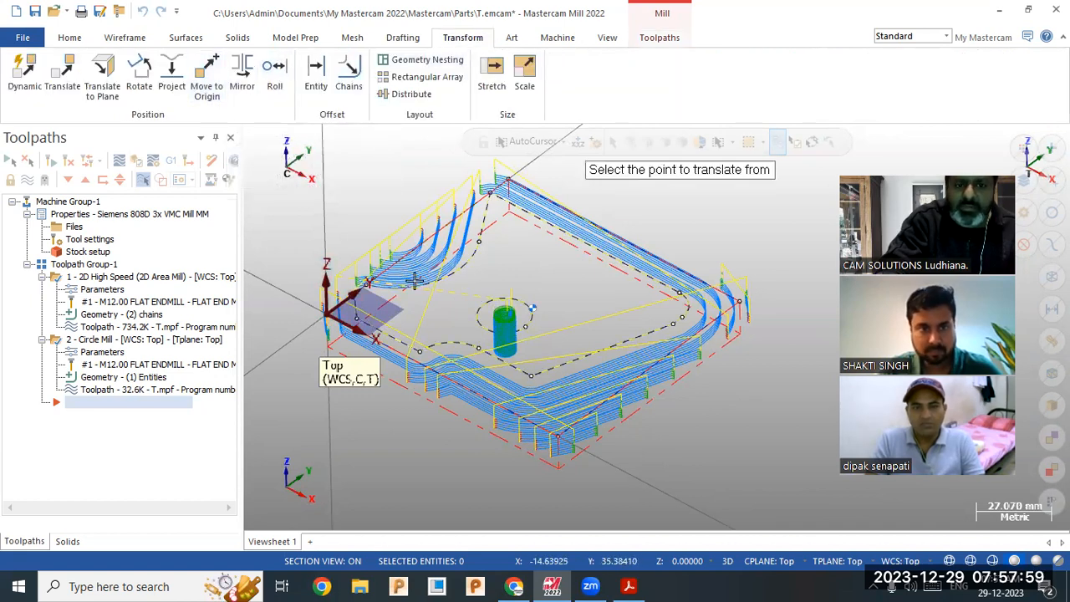
pyautogui.click(504, 317)
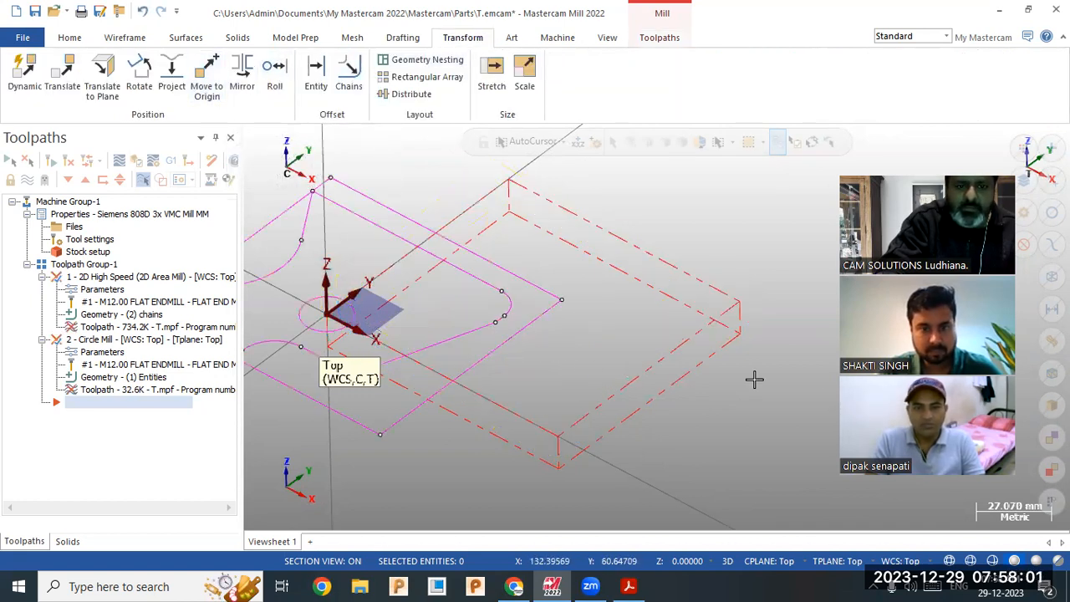
pyautogui.scroll(-2, 753, 379)
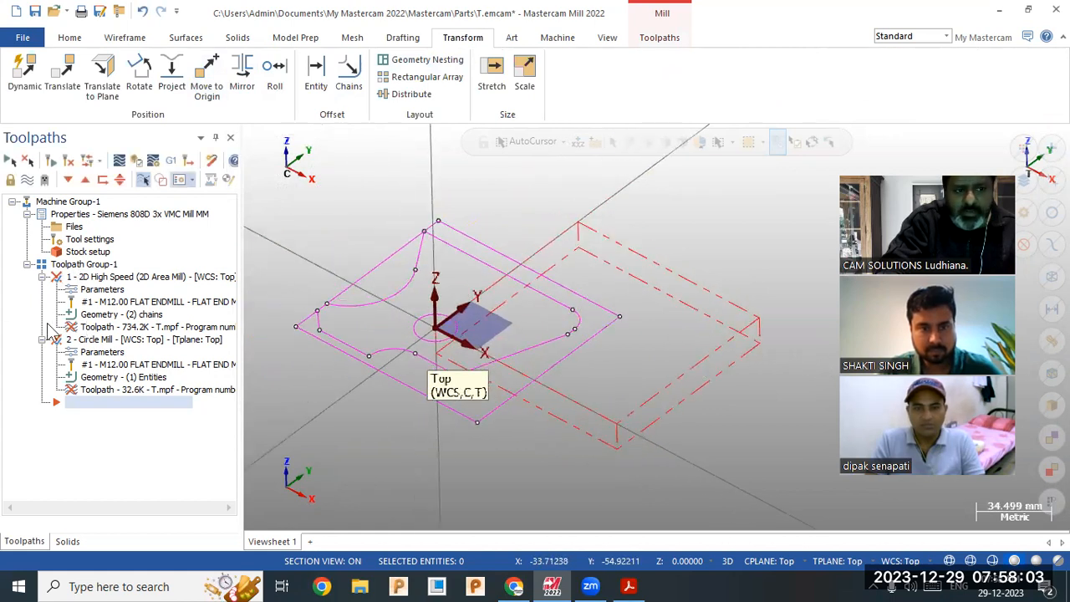
pyautogui.click(68, 164)
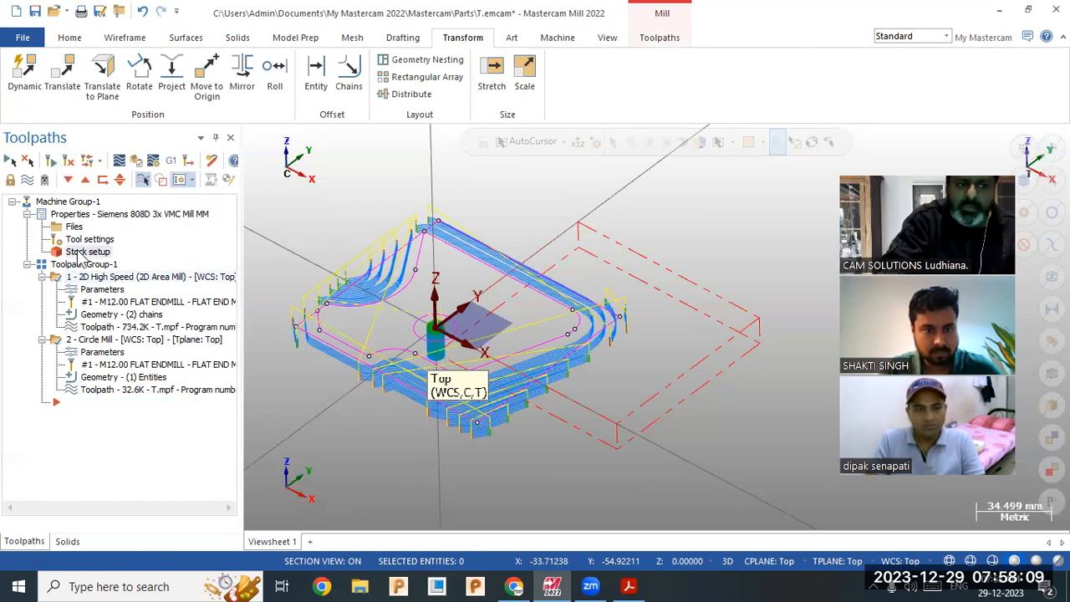
# Redefine the stock around the relocated plate geometry with a thickness of 15 mm
pyautogui.click(79, 252)
pyautogui.click(373, 500)
pyautogui.click(429, 368)
pyautogui.write('15')
pyautogui.click(373, 551)
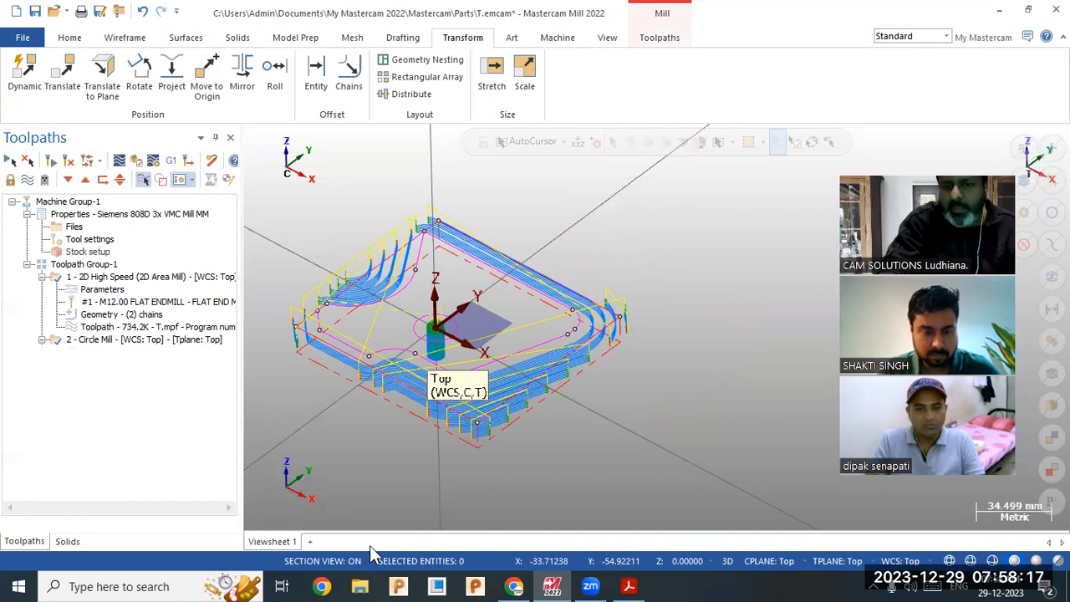
pyautogui.moveTo(633, 382); pyautogui.dragTo(641, 374, button='middle')
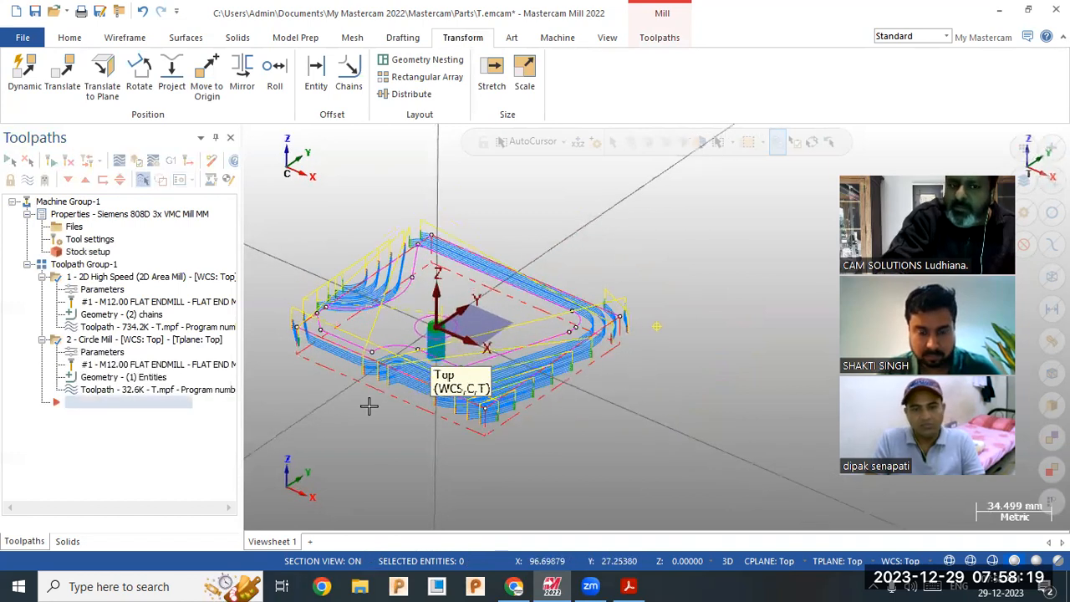
pyautogui.scroll(3, 370, 406)
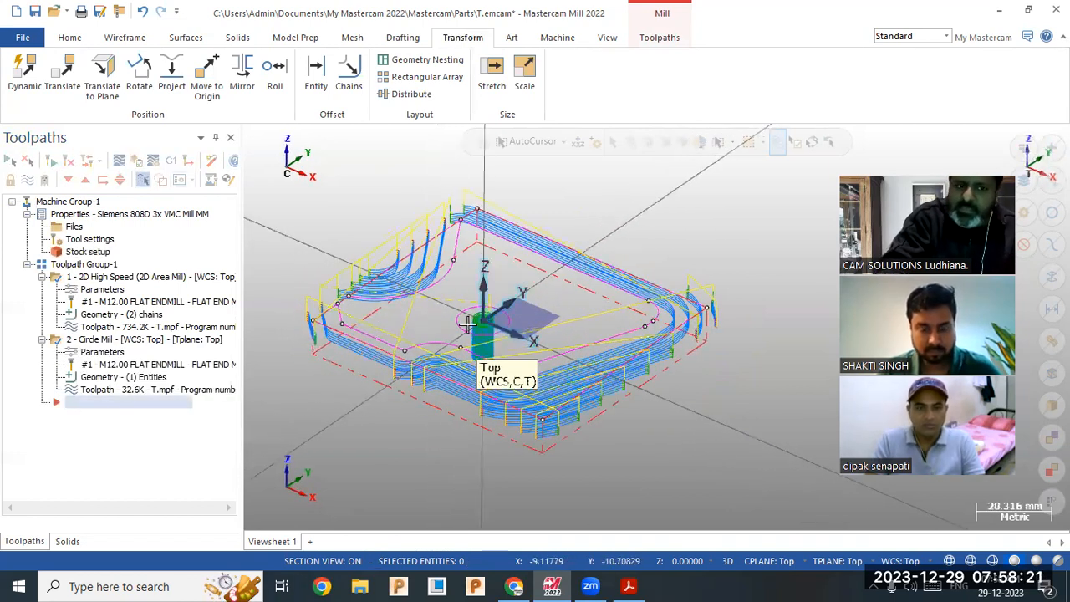
# Check the plate drawing in 2d (1).pdf and return to the Mastercam part
pyautogui.click(645, 584)
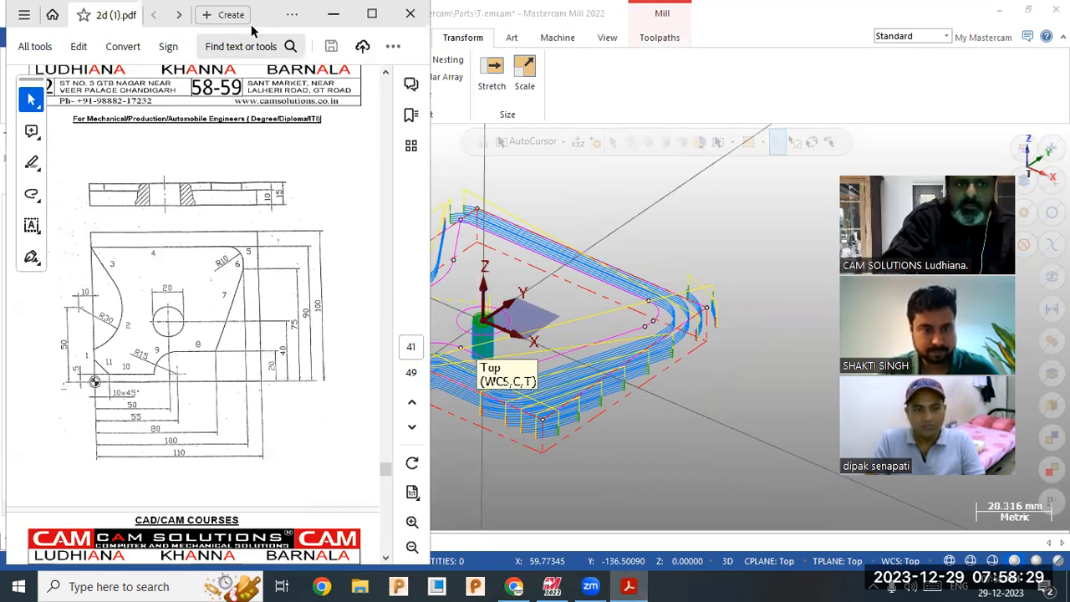
pyautogui.click(333, 14)
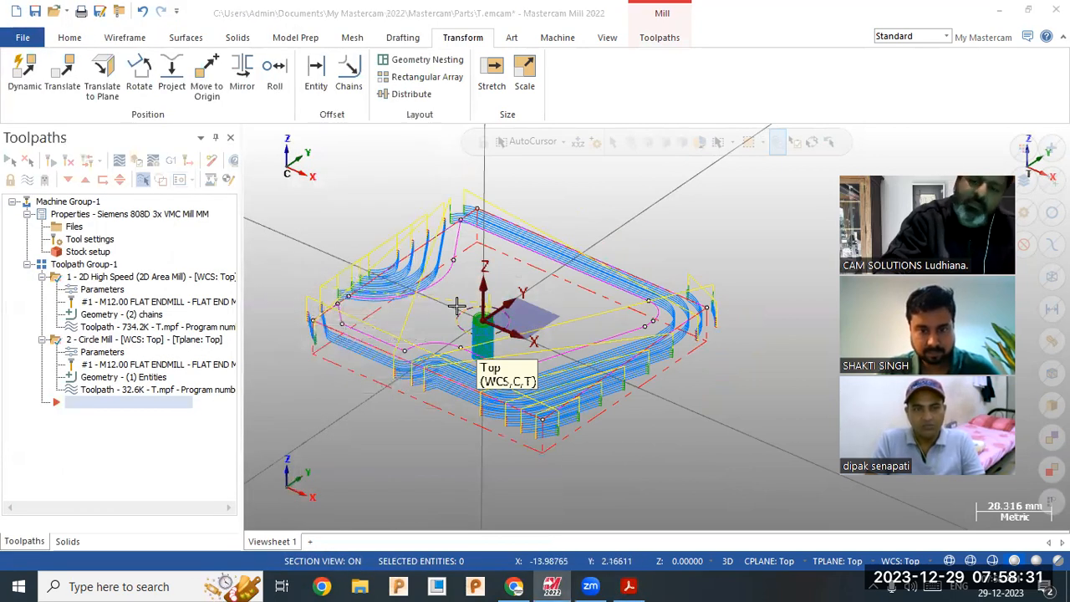
pyautogui.moveTo(561, 342)
pyautogui.mouseDown(button='middle')
pyautogui.moveTo(569, 375)
pyautogui.moveTo(562, 343)
pyautogui.mouseUp(button='middle')
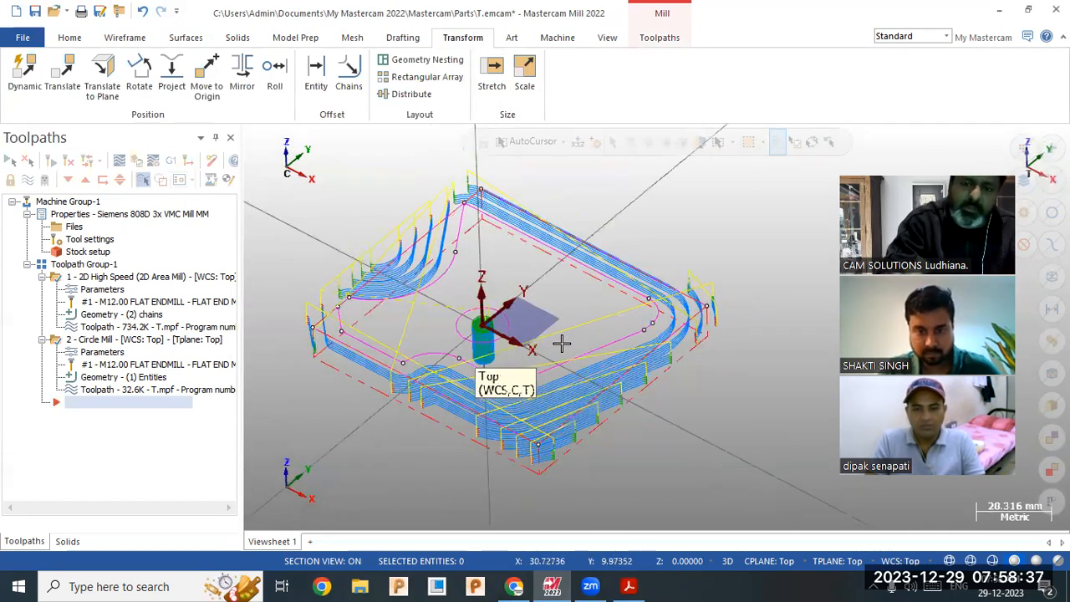